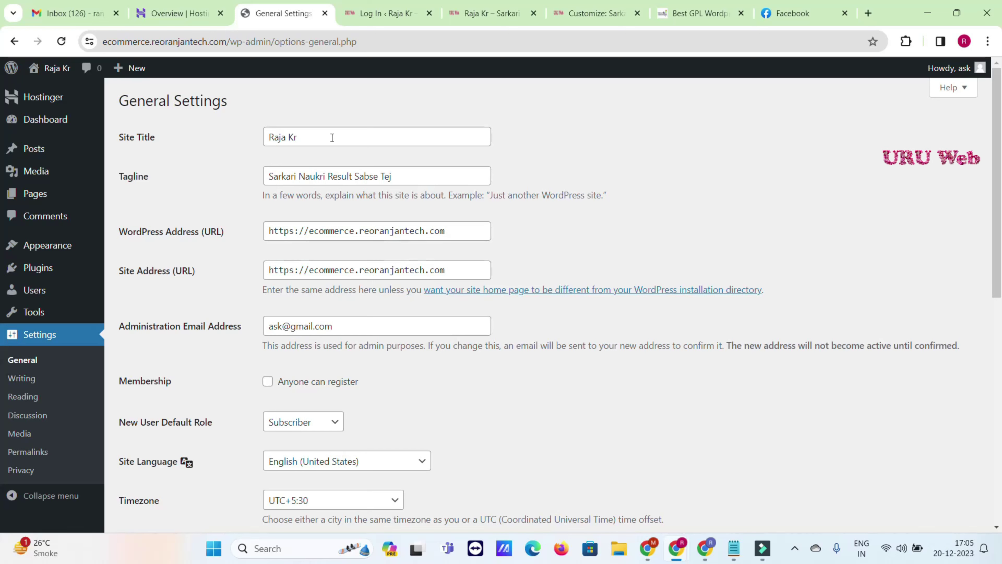
Allow anyone to register on the site with the timezone set to UTC+5:30, and save the general settings.
left_click(329, 141)
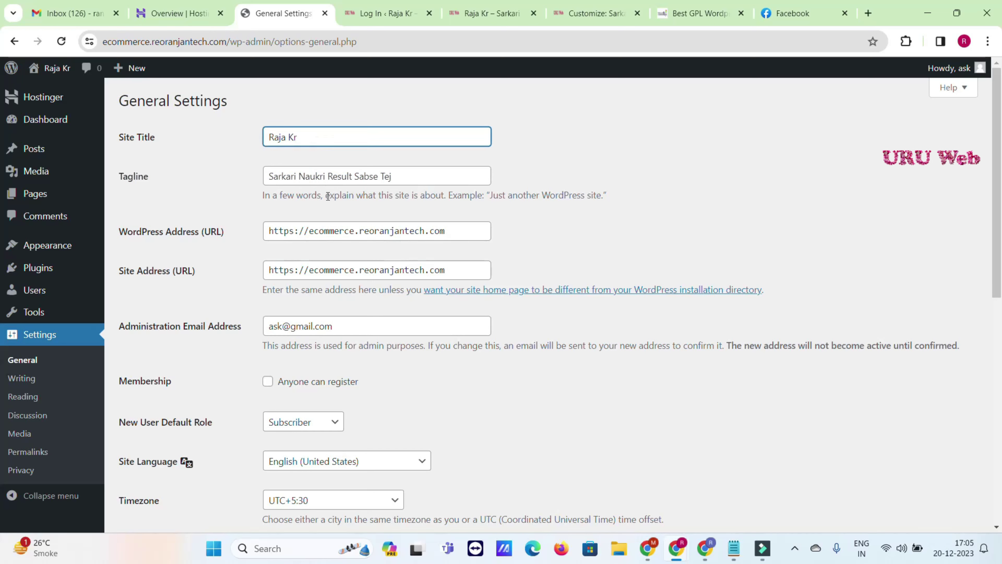
triple_click(326, 176)
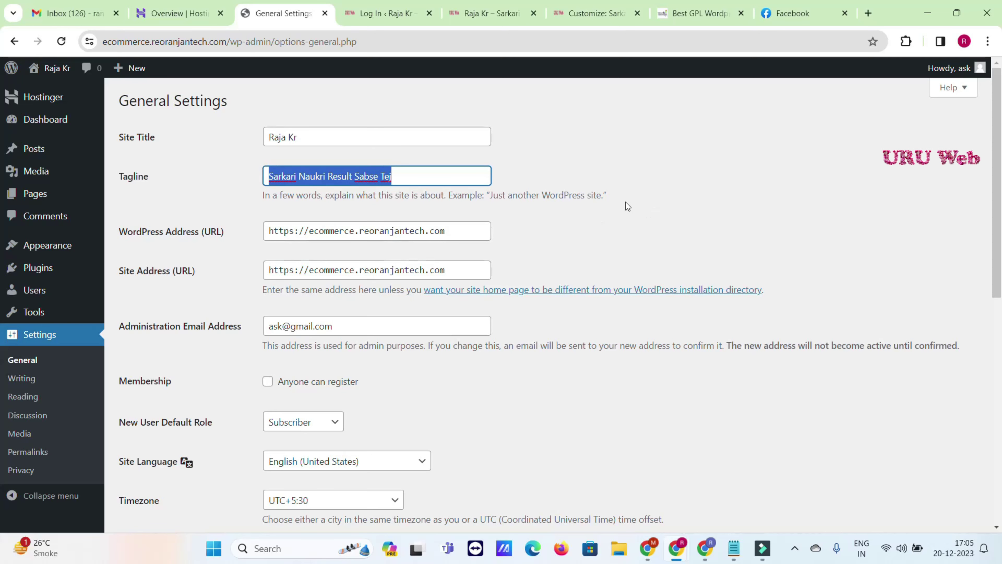
scroll(375, 228, "down", 3)
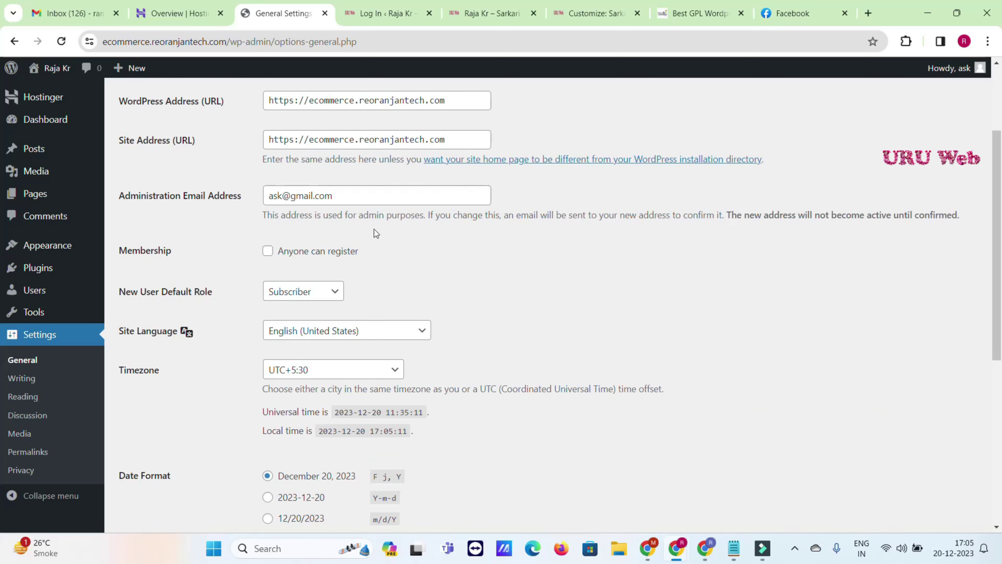
left_click(270, 250)
scroll(309, 282, "down", 3)
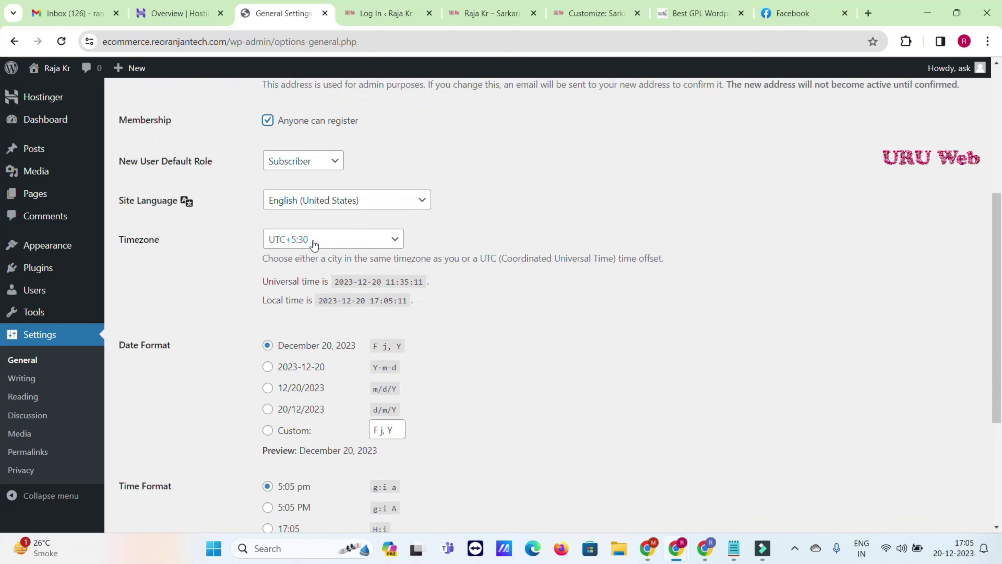
left_click(292, 244)
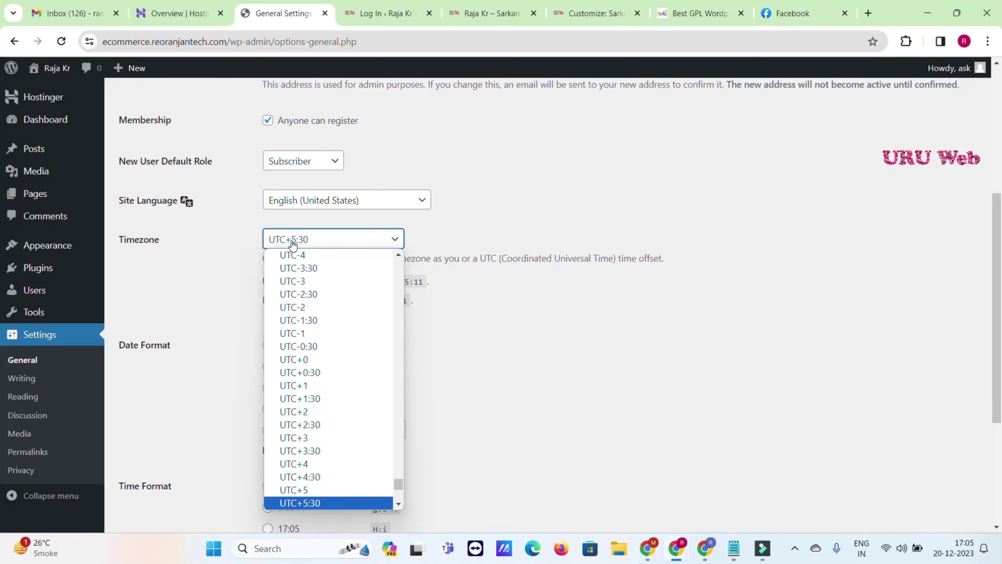
left_click(323, 503)
scroll(236, 395, "down", 5)
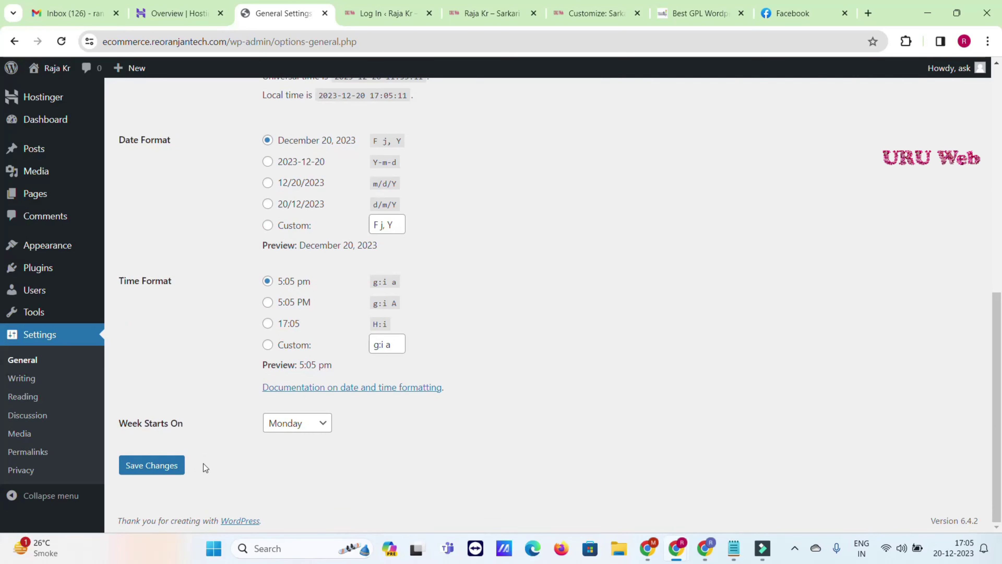
left_click(163, 474)
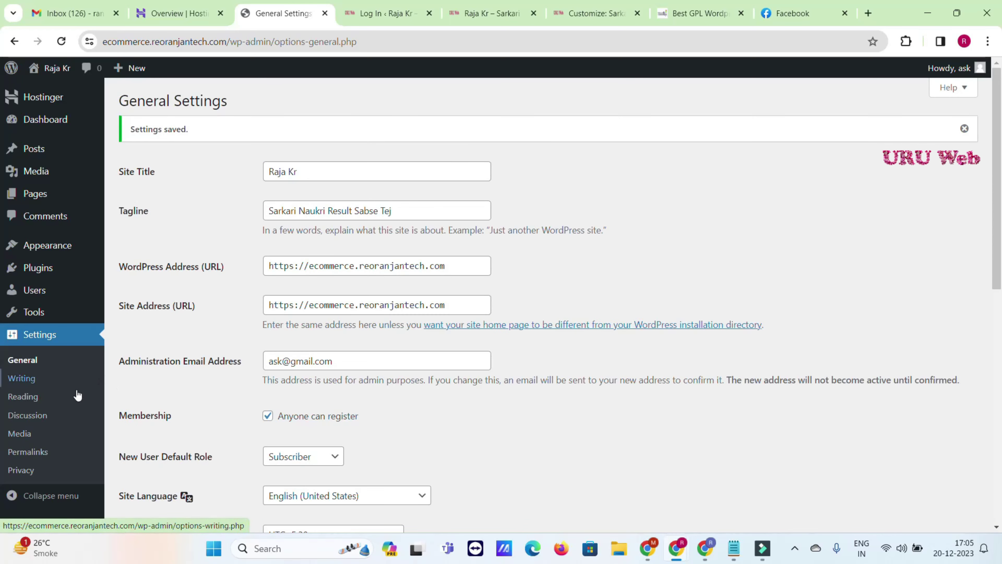
Set the site's permalink structure to Post name and save the permalink settings.
left_click(51, 451)
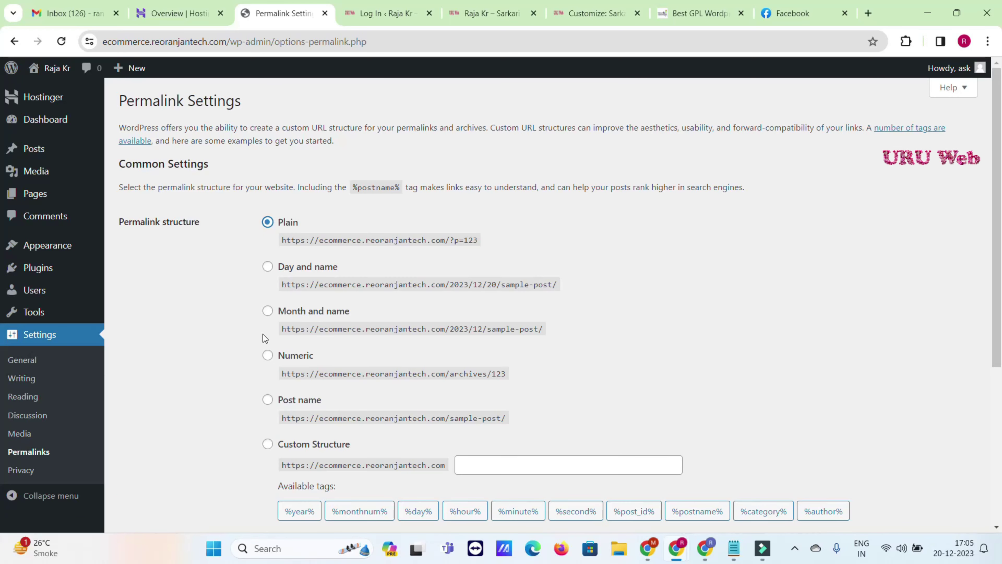
left_click(279, 401)
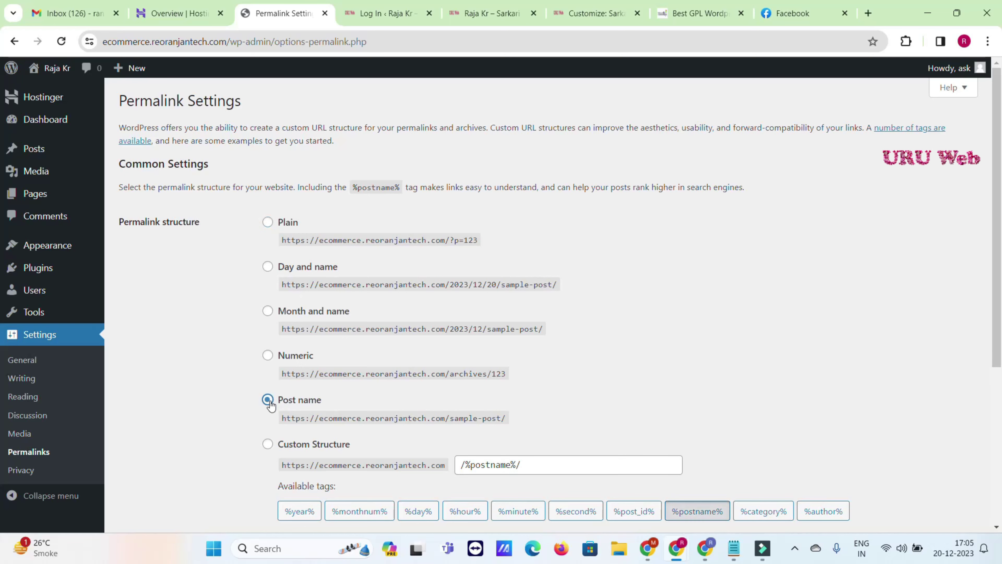
scroll(198, 431, "down", 5)
left_click(180, 459)
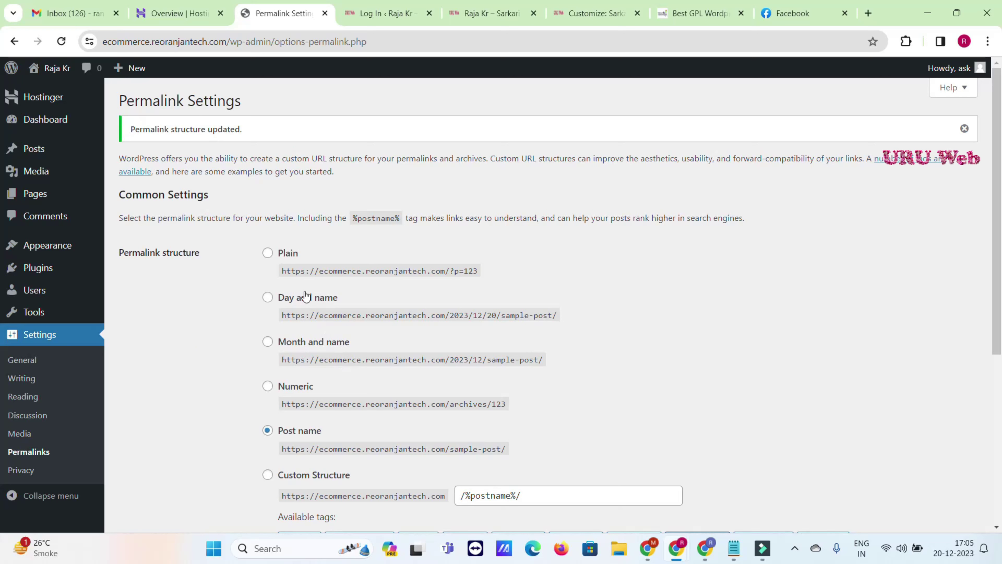
Install the Astra theme from the popular themes in the WordPress theme directory.
mouse_move(62, 246)
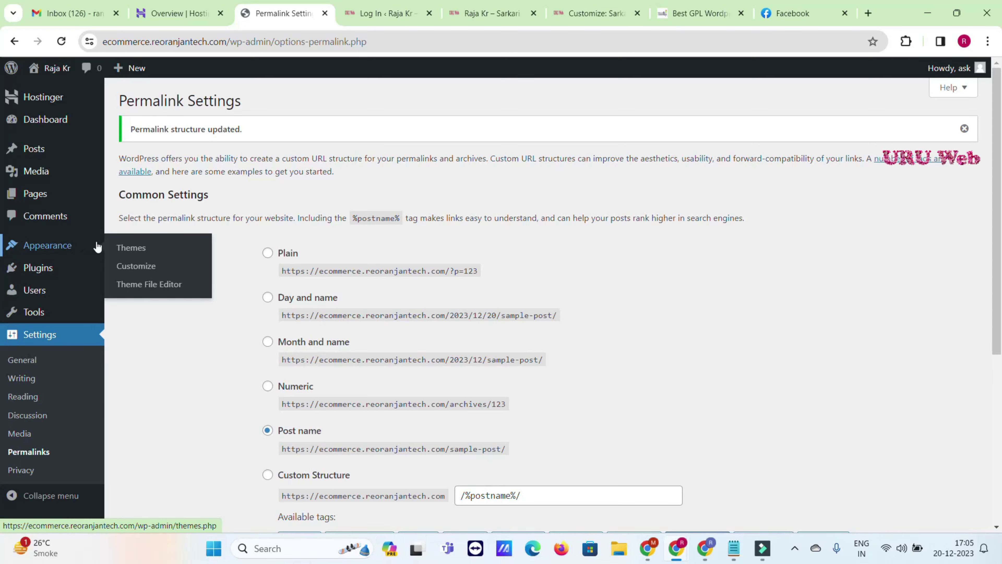
left_click(140, 251)
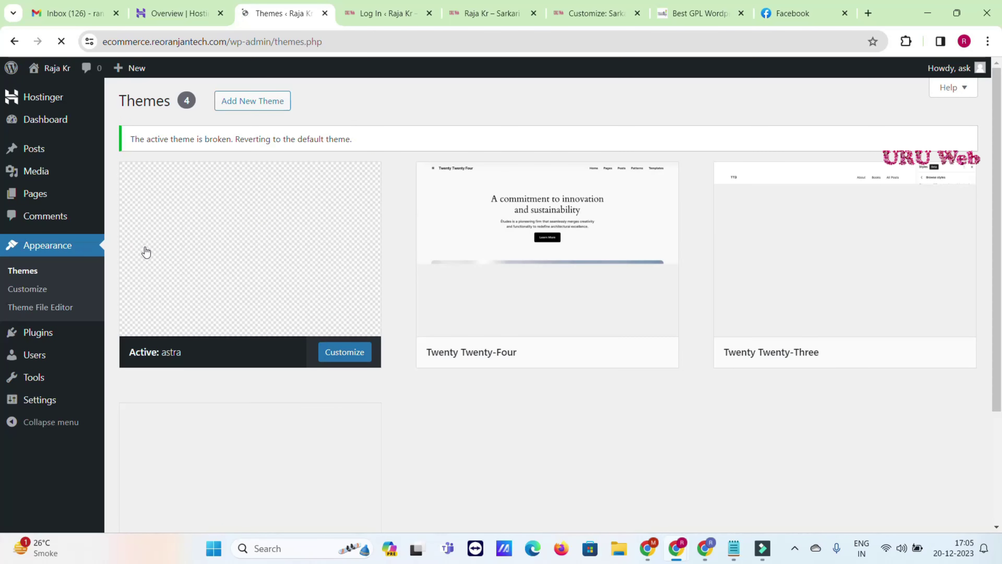
left_click(253, 102)
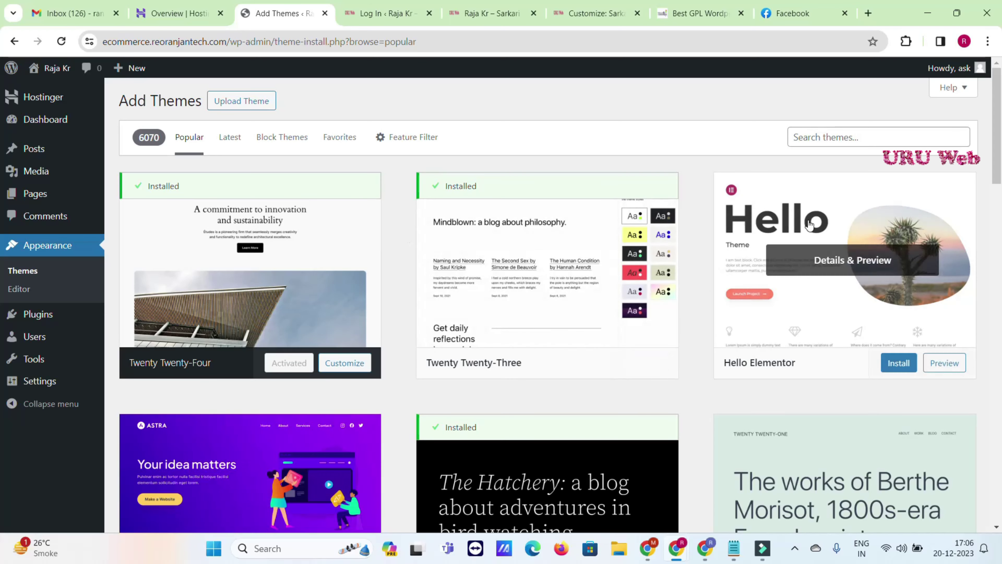
scroll(324, 245, "down", 4)
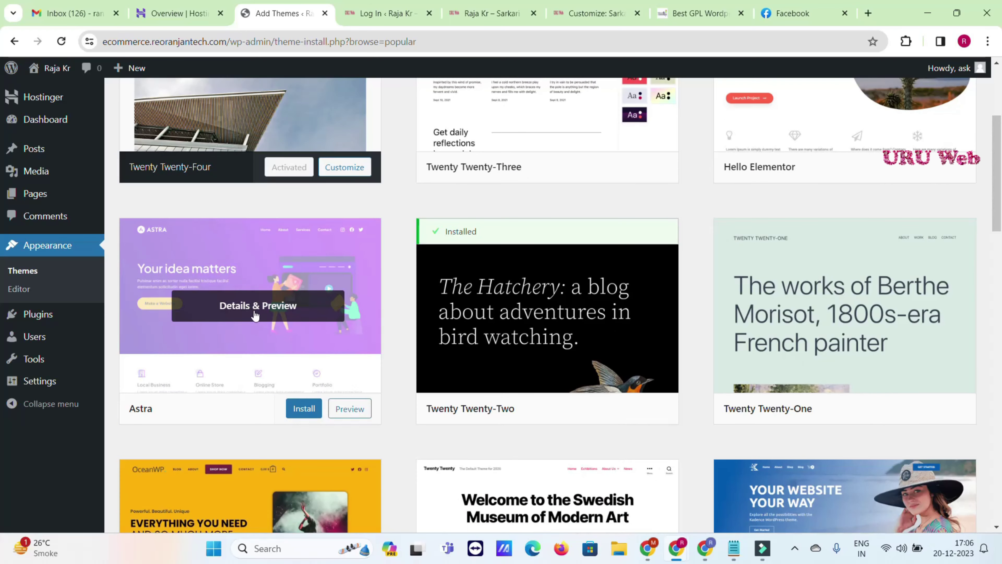
left_click(303, 408)
scroll(871, 256, "up", 4)
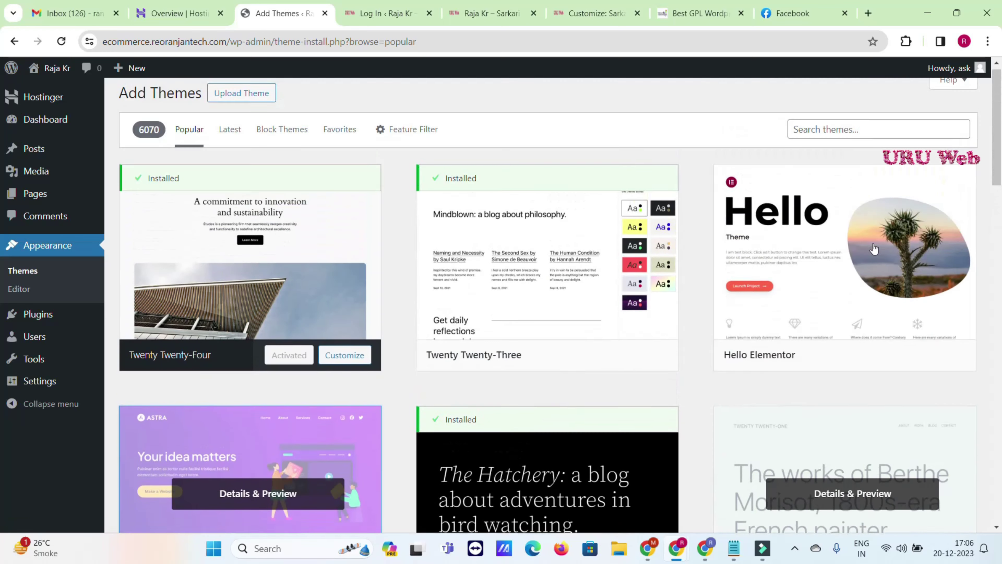
scroll(210, 356, "down", 4)
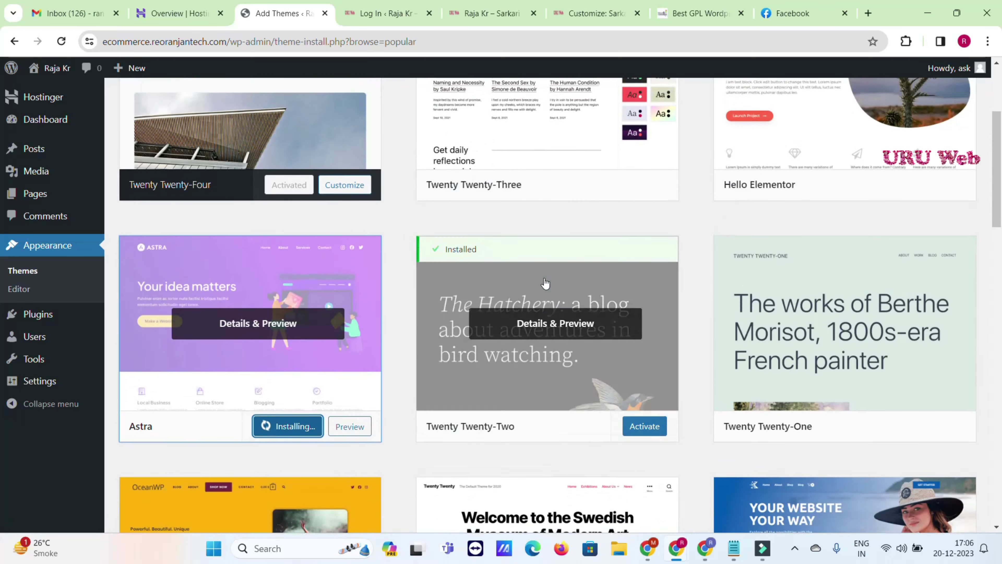
scroll(553, 276, "up", 4)
left_click(862, 138)
type("astra")
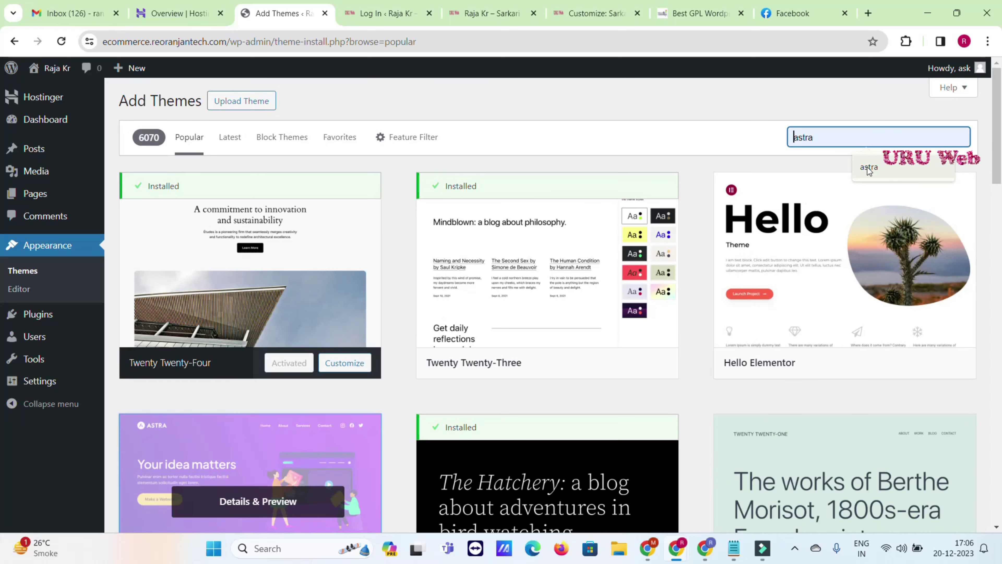
left_click(868, 167)
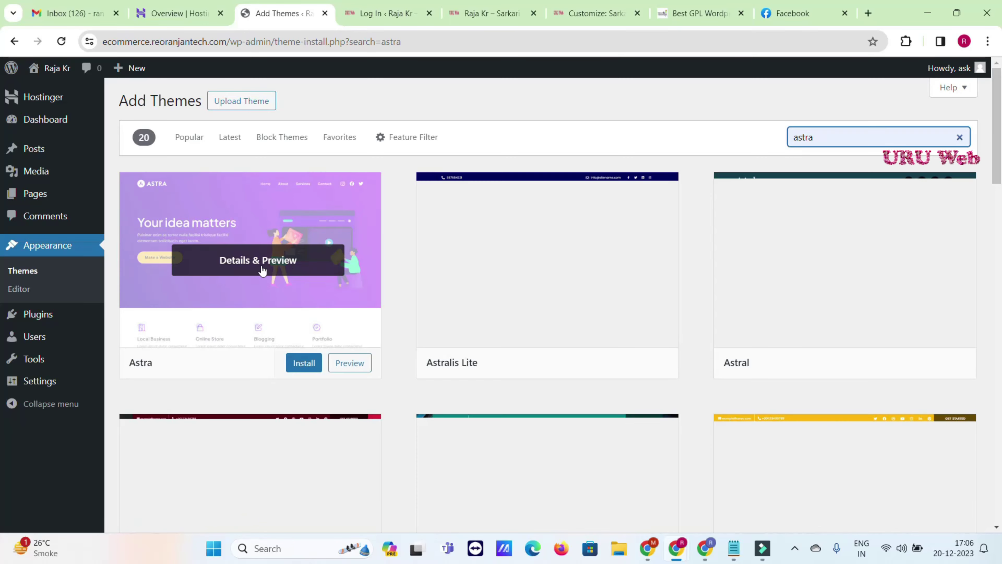
key("Escape")
Activate the installed Astra theme and view the site's front page in a new tab.
scroll(201, 240, "down", 7)
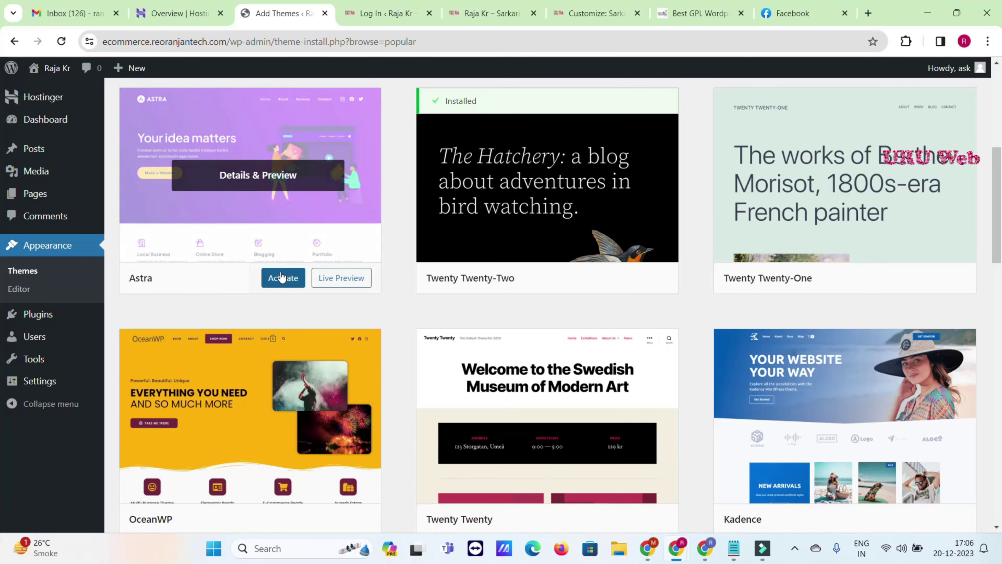
left_click(278, 286)
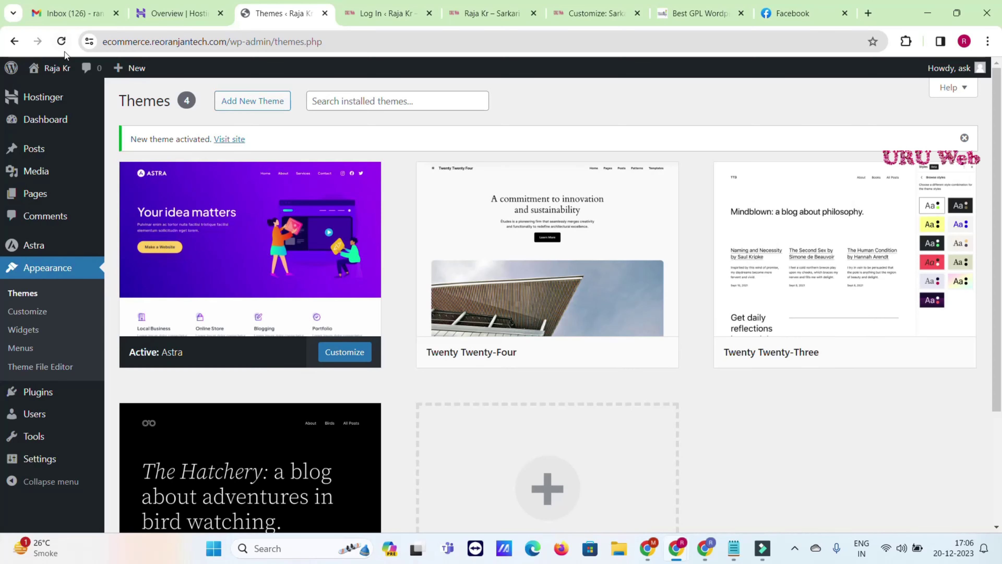
right_click(52, 90)
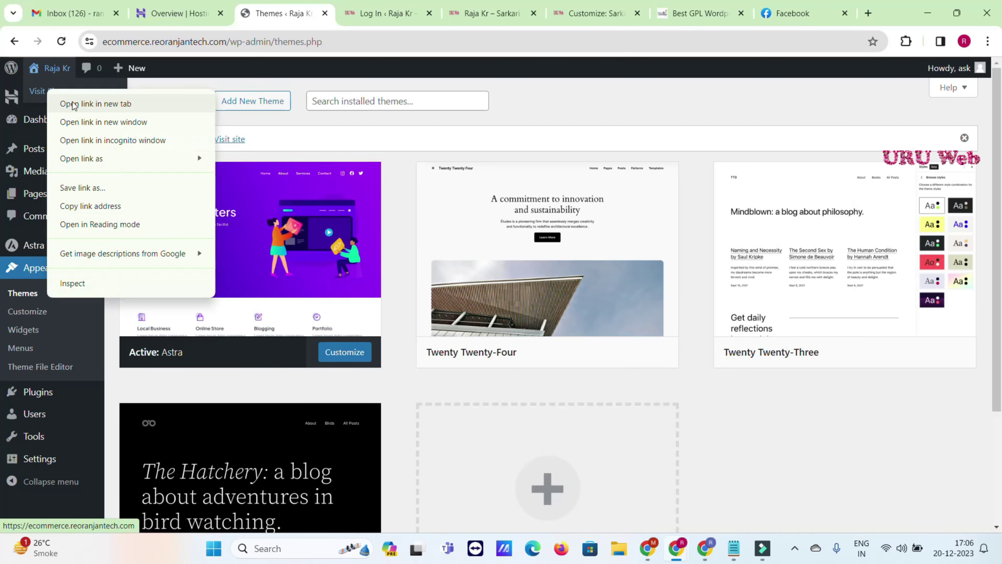
left_click(75, 101)
left_click(338, 11)
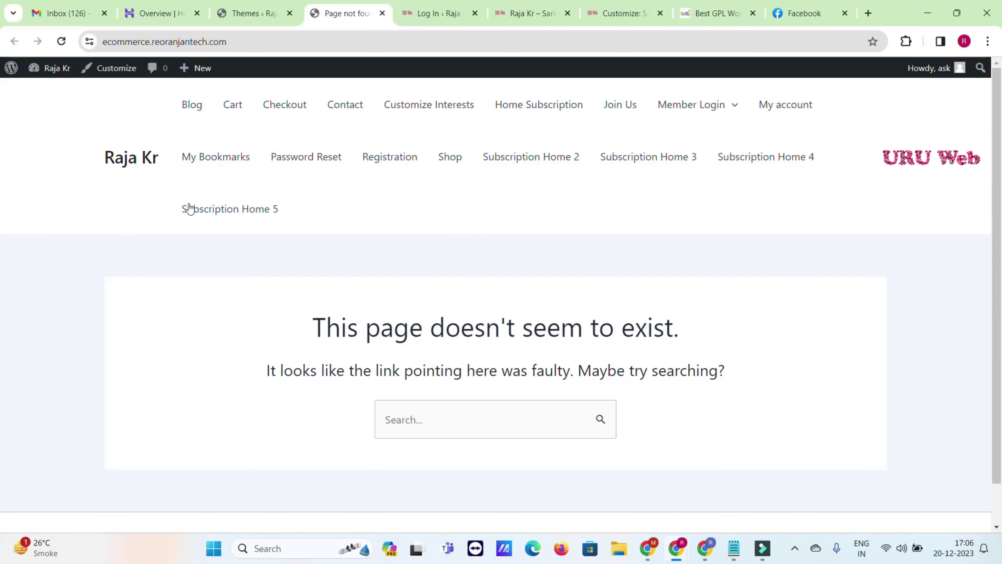
scroll(755, 256, "down", 1)
scroll(749, 273, "up", 1)
Return to the site's admin area, search the plugin directory for elementor, and install Elementor Website Builder.
left_click(249, 13)
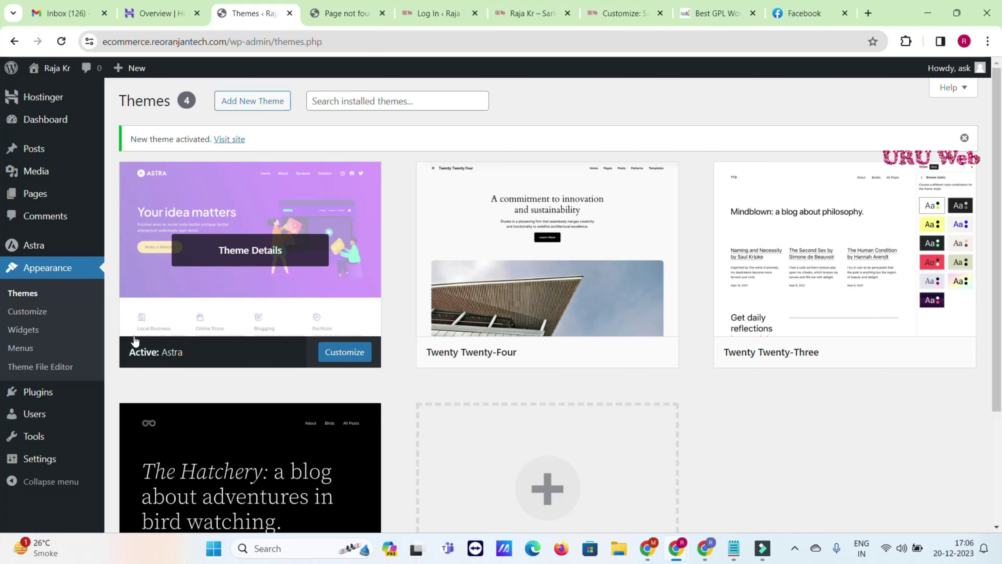
mouse_move(69, 399)
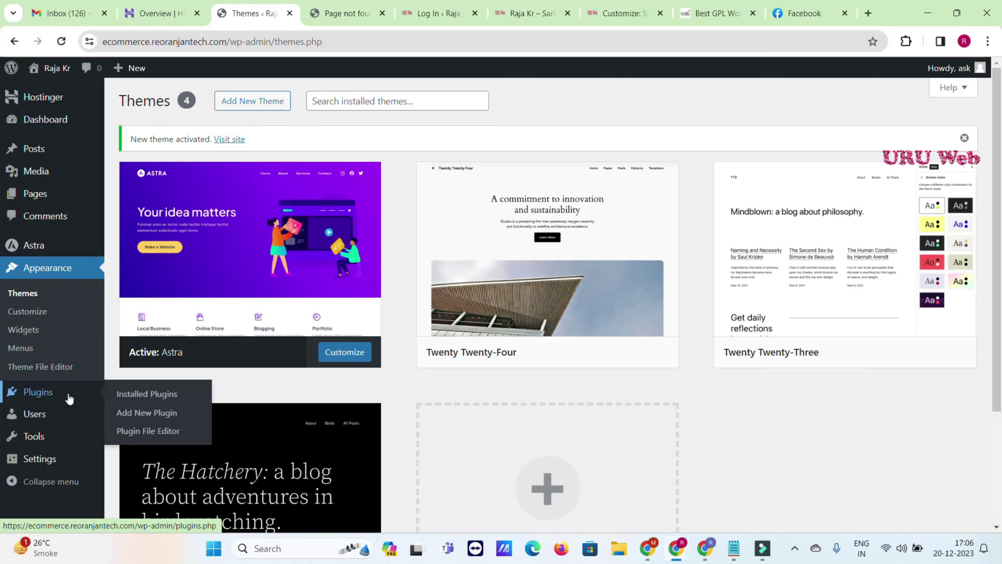
left_click(142, 423)
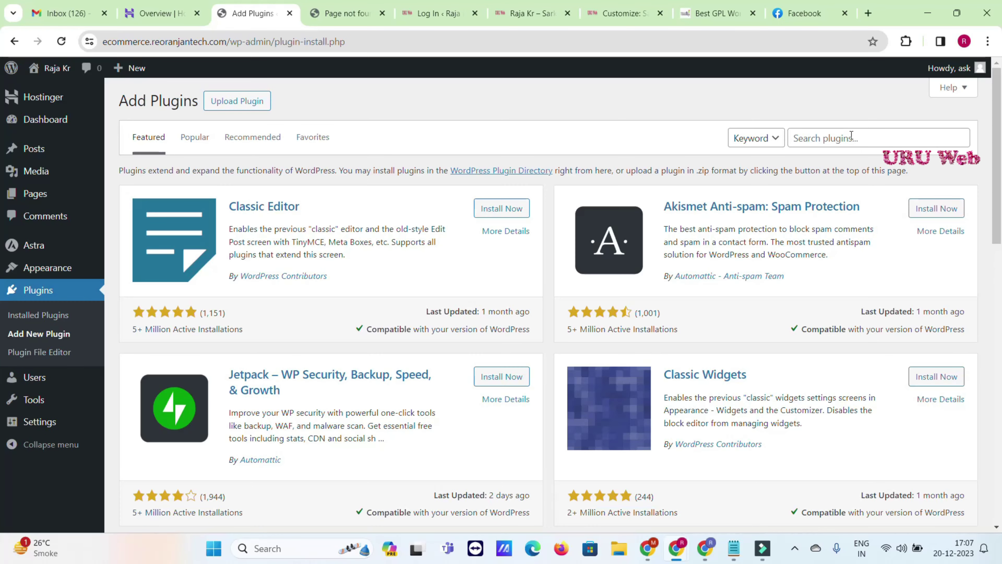
left_click(852, 136)
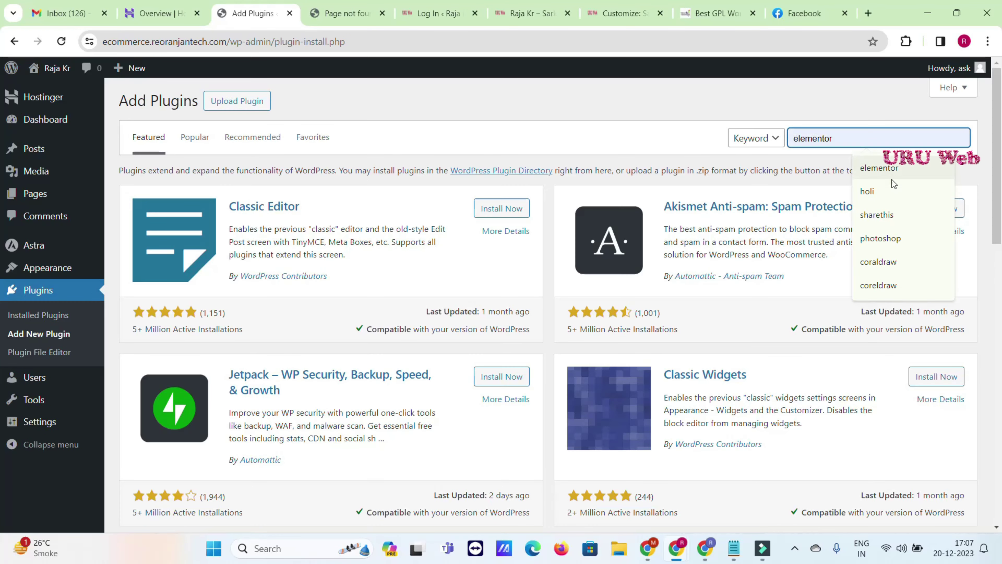
left_click(879, 165)
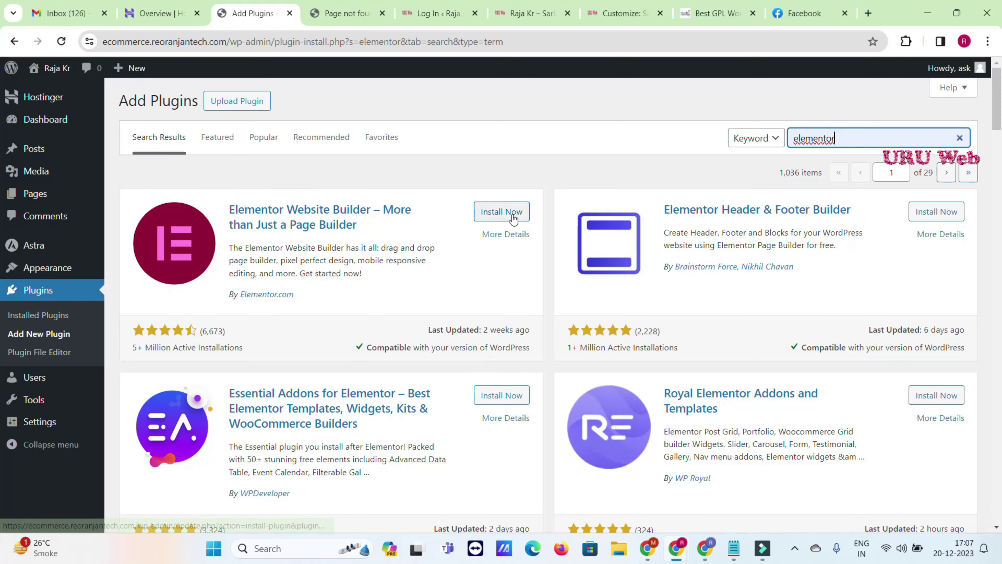
left_click(495, 211)
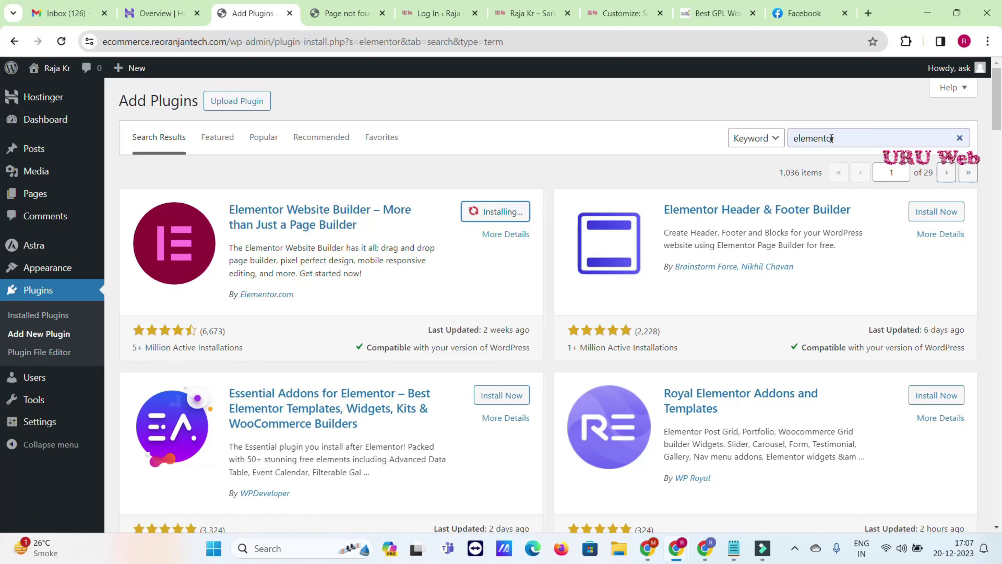
Search the plugin directory for woocommerce and install the WooCommerce plugin by Automattic.
left_click(846, 138)
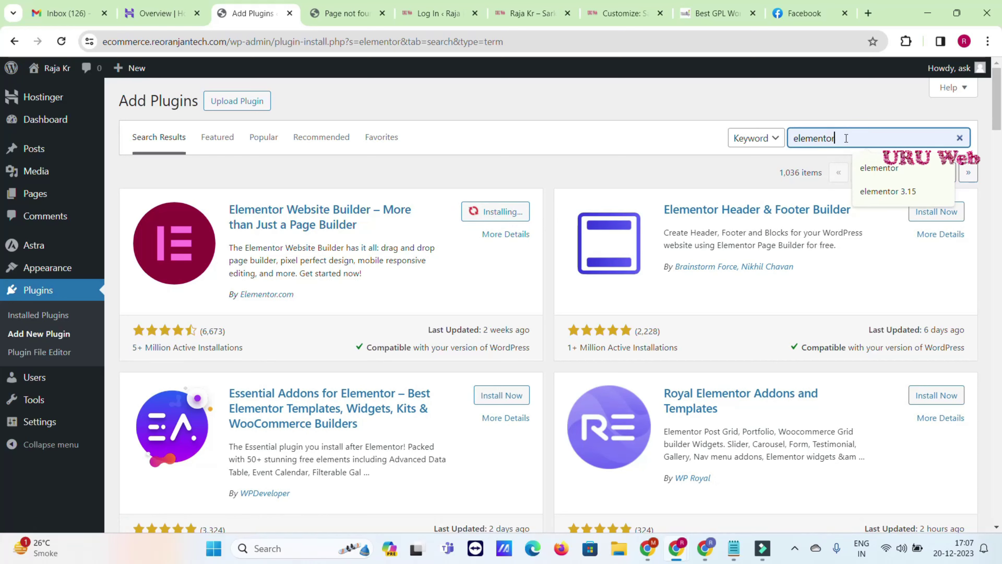
key("ctrl+a")
type("w")
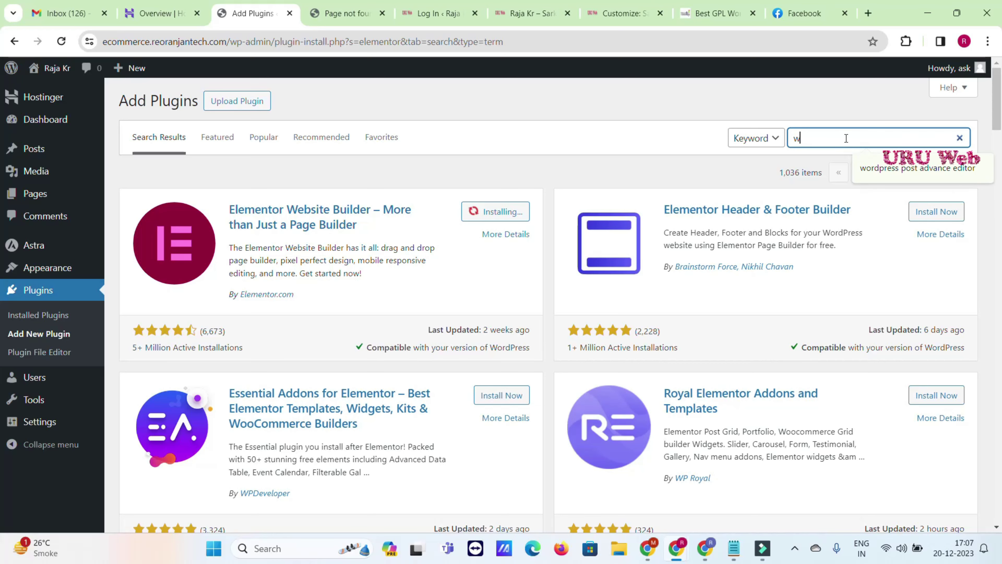
type("oocommerce")
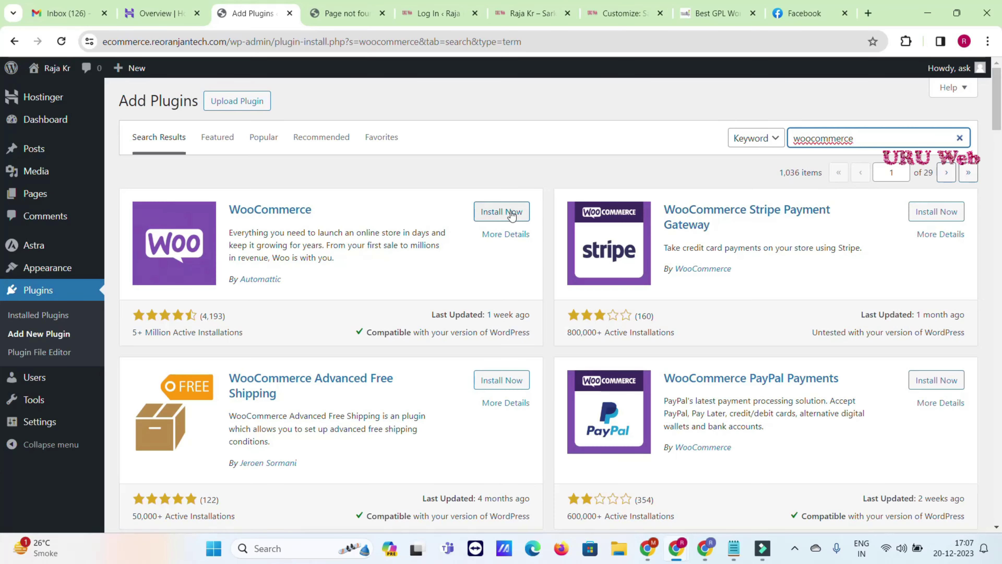
left_click(513, 213)
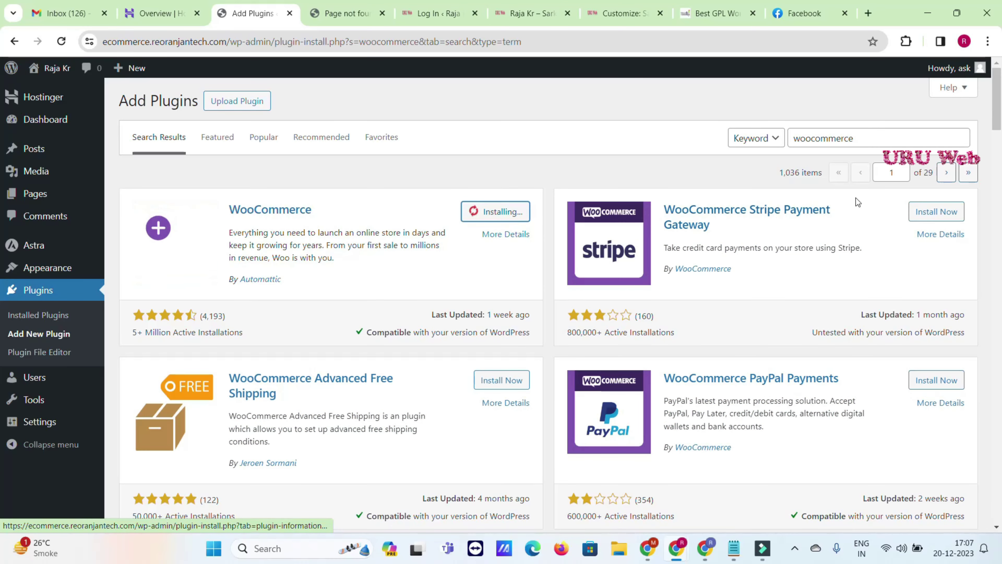
Search the plugin directory for starter templates and install the Starter Templates plugin by Brainstorm Force.
double_click(870, 140)
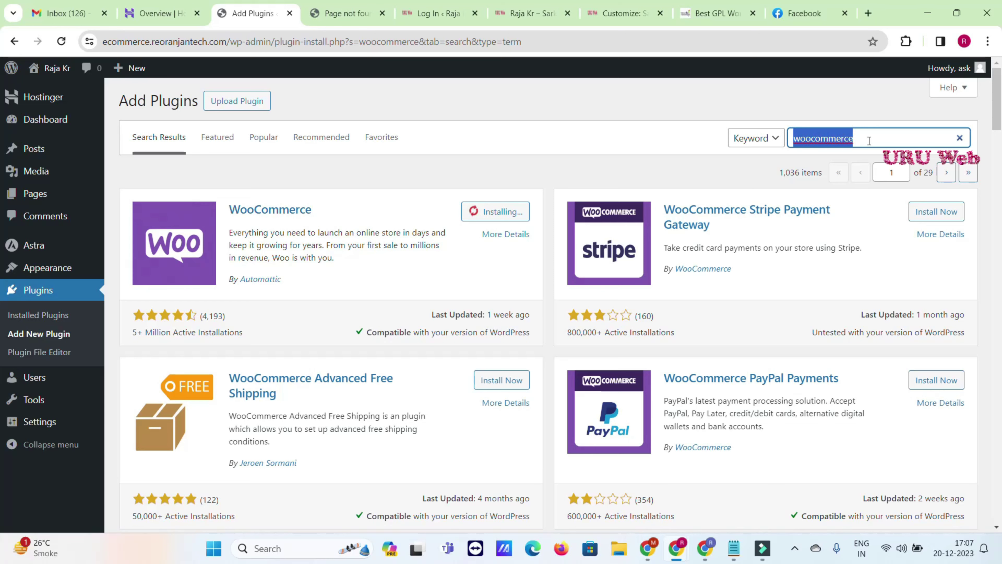
type("stater tempalte")
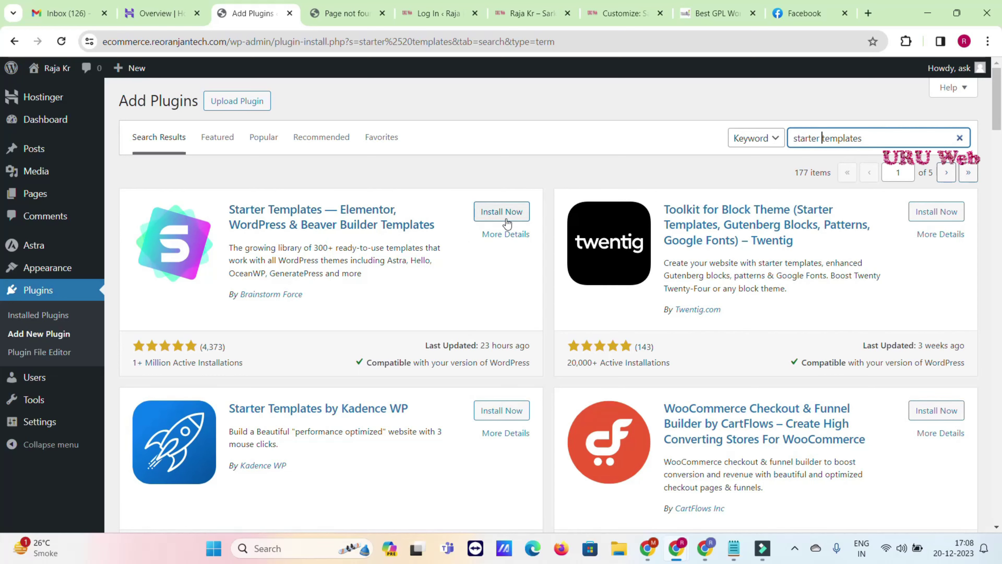
left_click(501, 212)
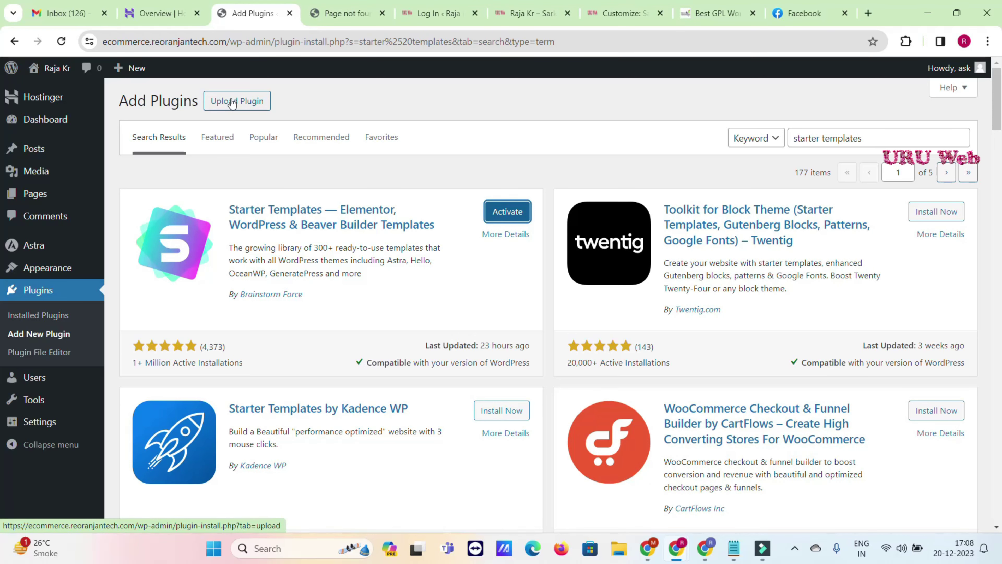
Open the plugin upload form, and download the Tutor LMS Pro package from ThemeRaja's Tutor LMS product page.
left_click(233, 104)
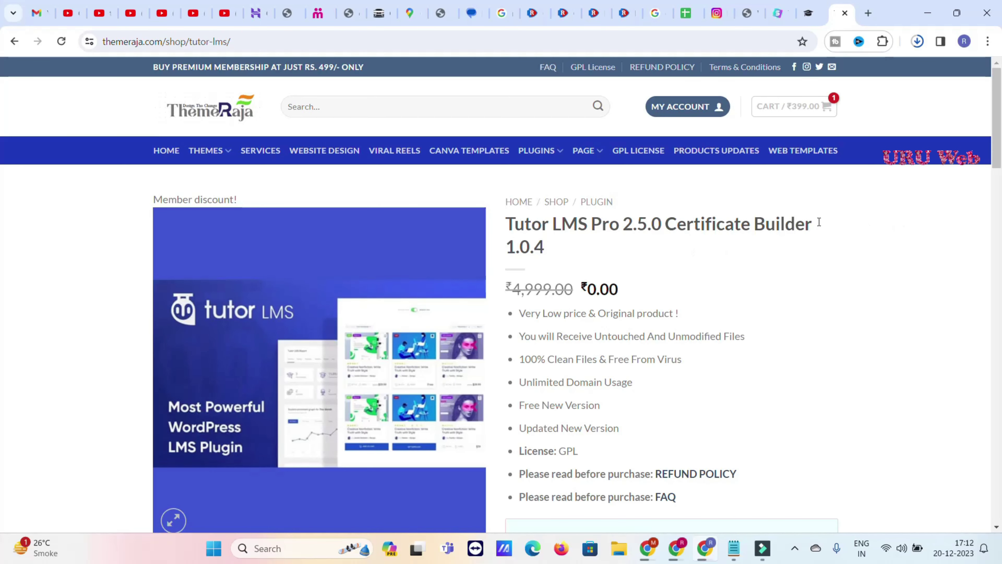
scroll(653, 229, "down", 8)
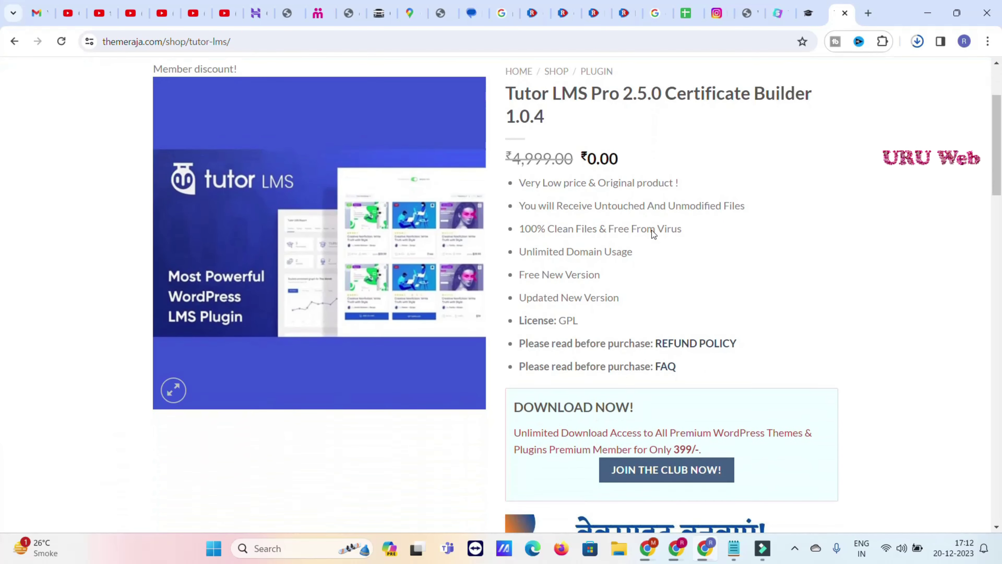
scroll(658, 221, "down", 7)
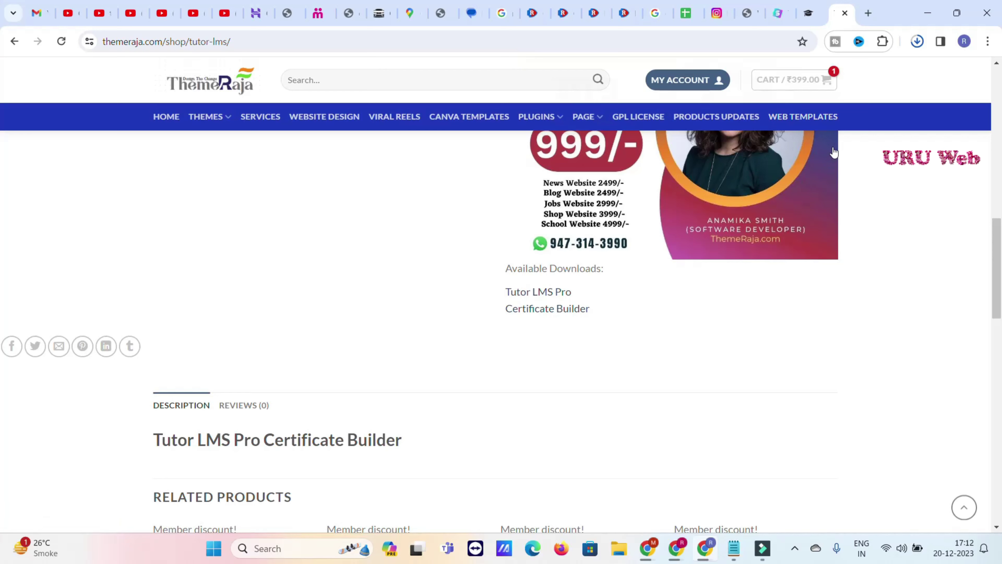
left_click(916, 41)
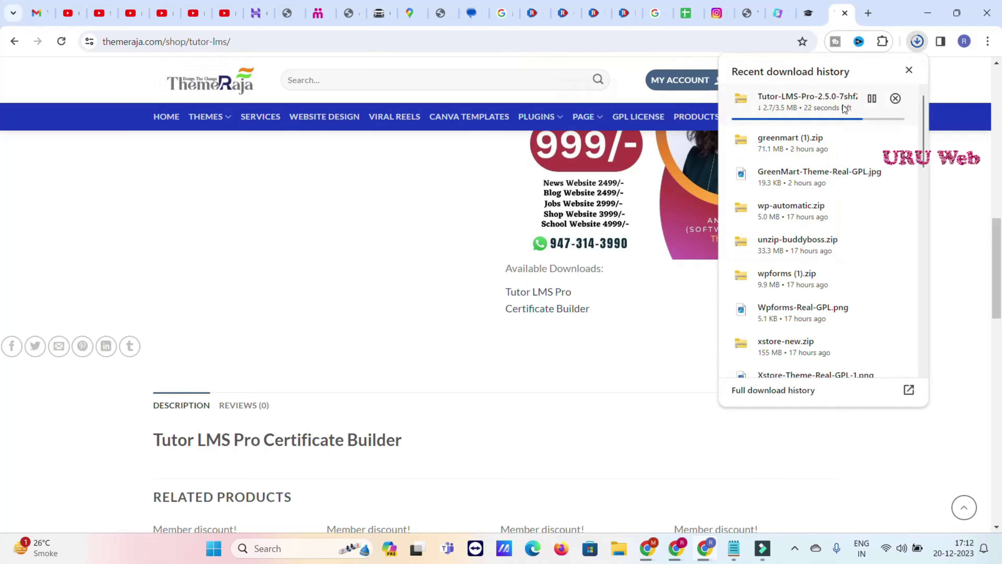
left_click(561, 318)
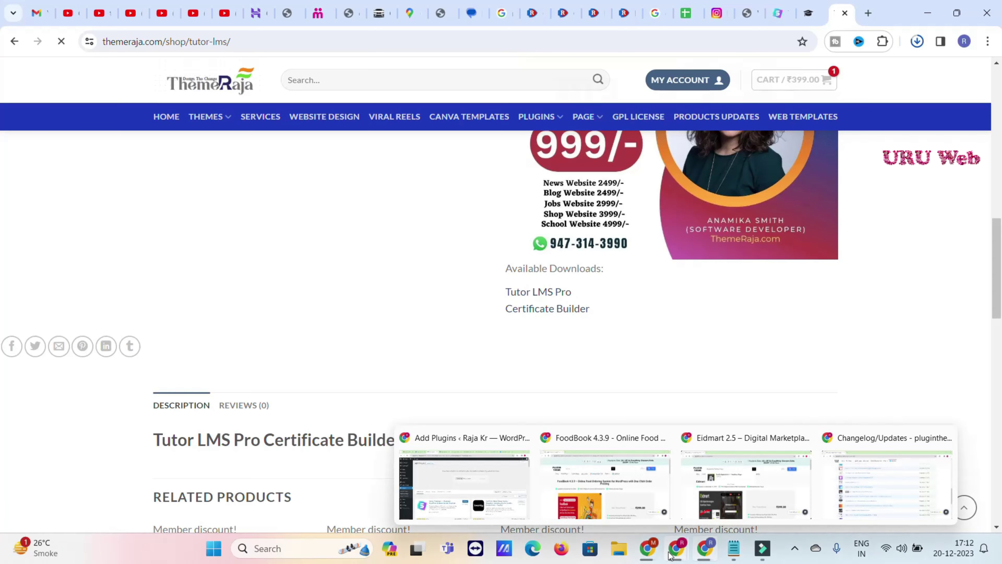
Return to the WordPress plugin upload, install Tutor-LMS-Pro-2.5.0-7shf2m.zip from the Downloads folder, and activate the plugin.
left_click(692, 558)
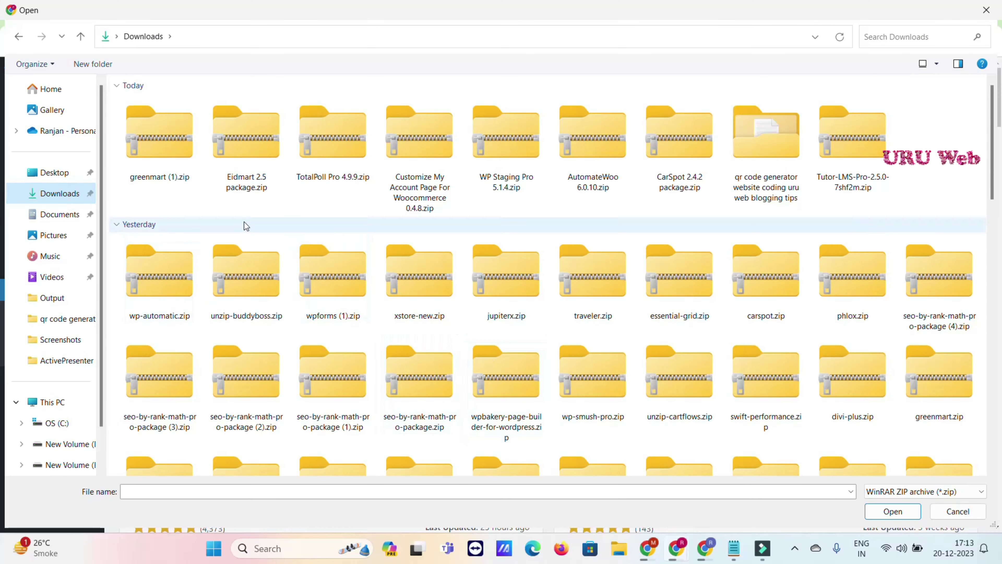
left_click(876, 150)
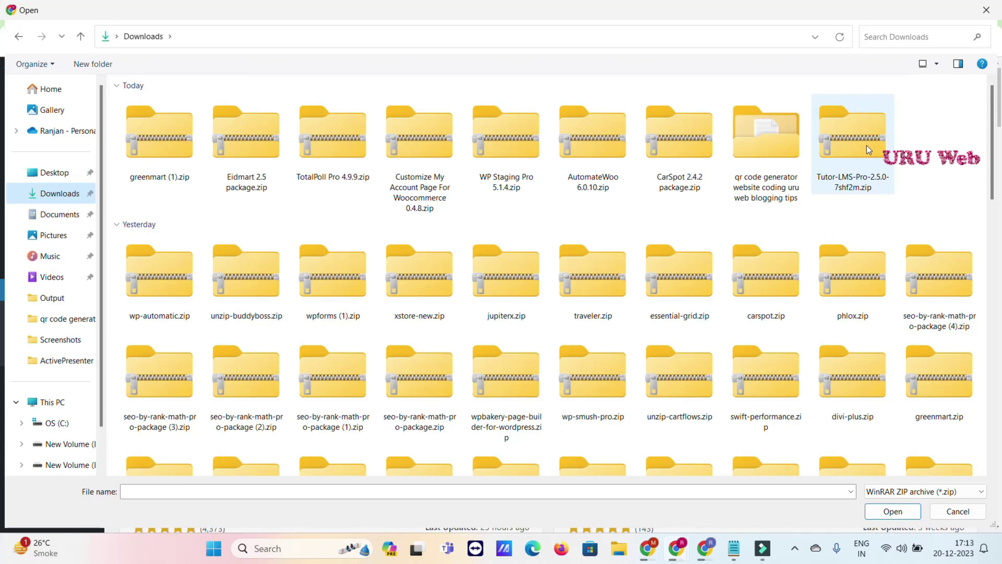
double_click(867, 146)
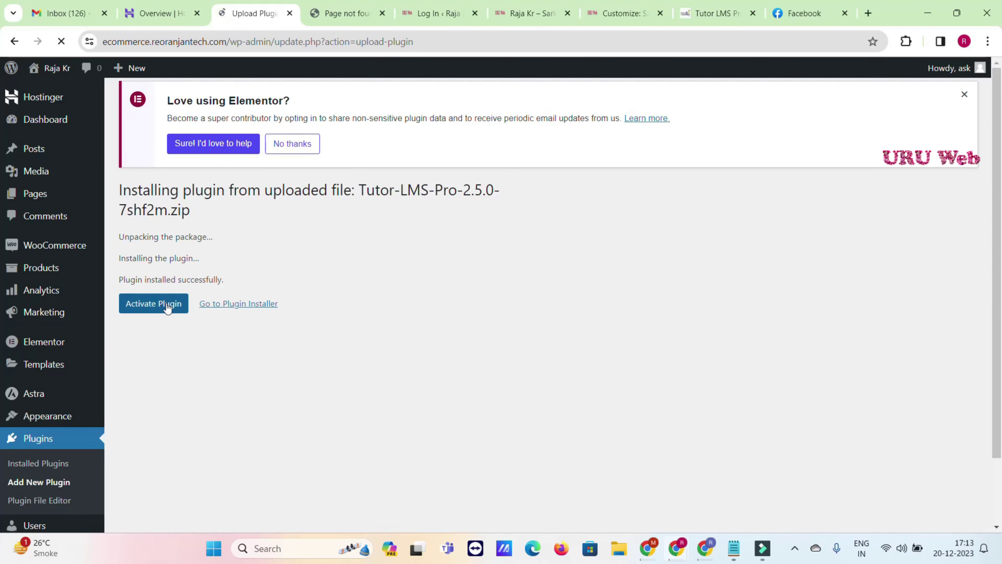
left_click(169, 305)
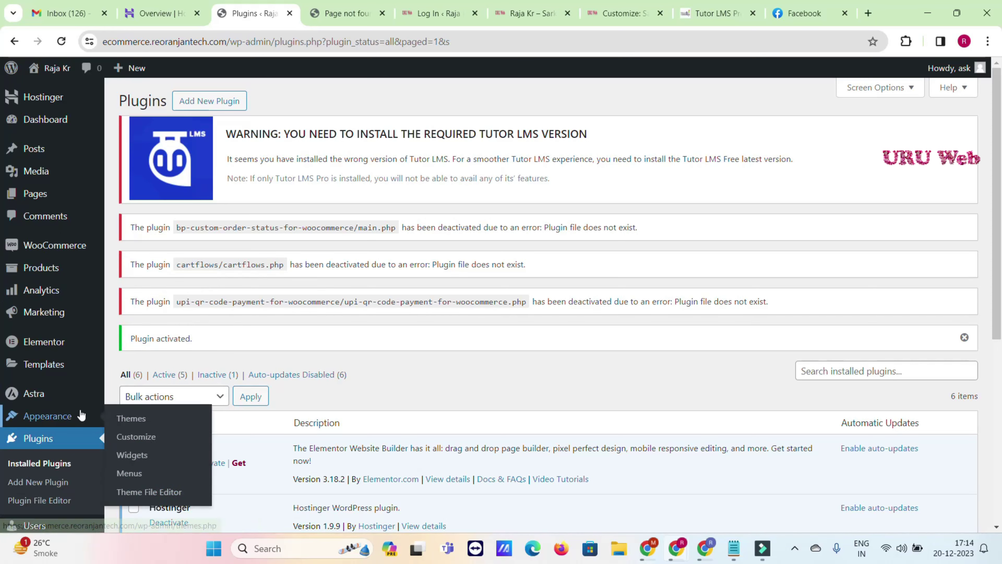
Open the Astra theme's dashboard and view its Starter Templates page.
mouse_move(84, 406)
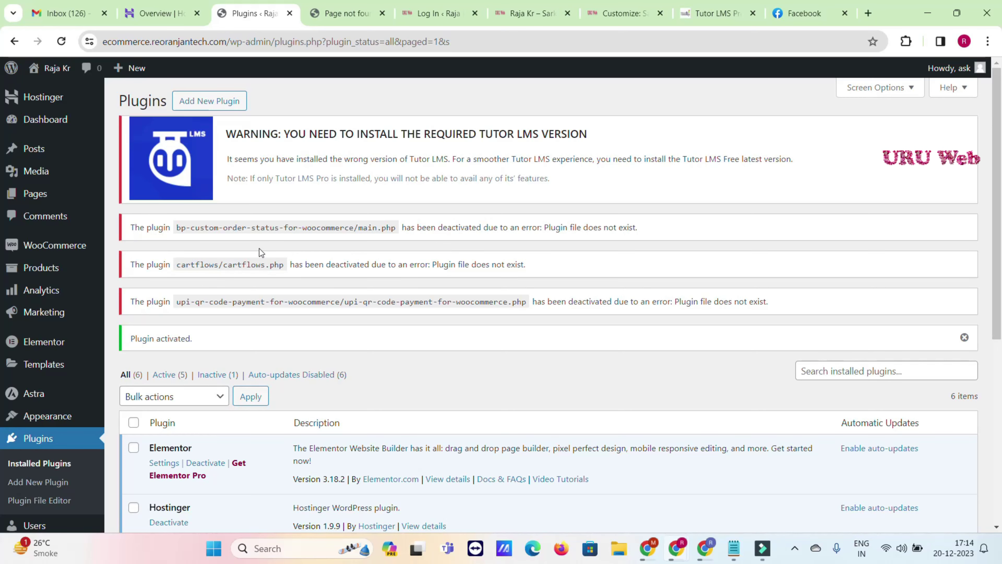
scroll(257, 252, "down", 2)
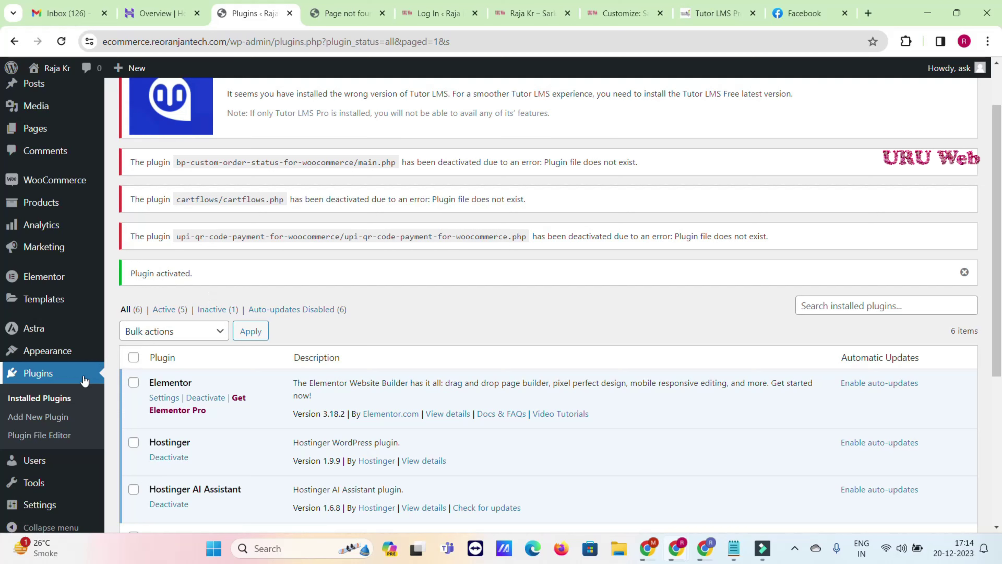
mouse_move(73, 355)
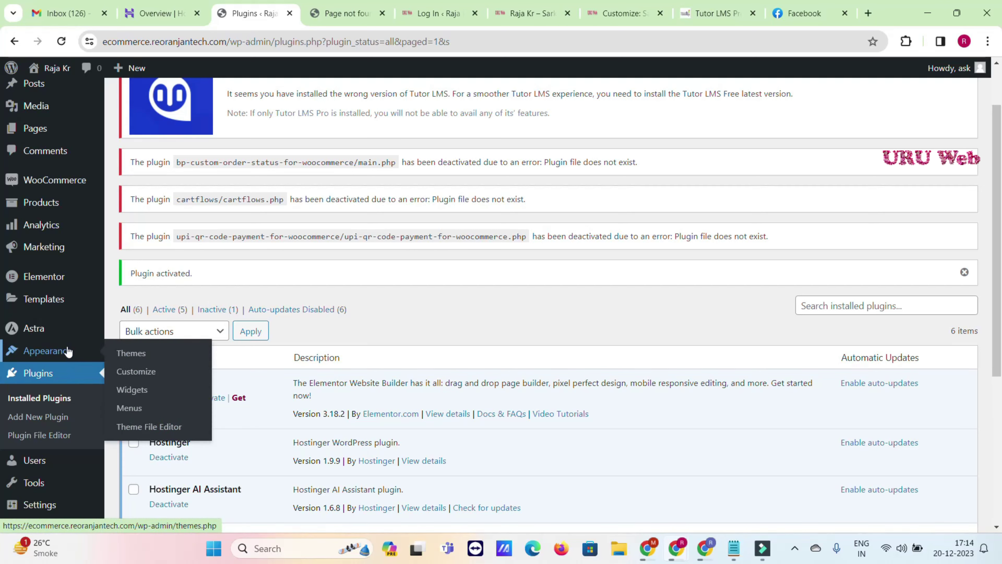
mouse_move(67, 329)
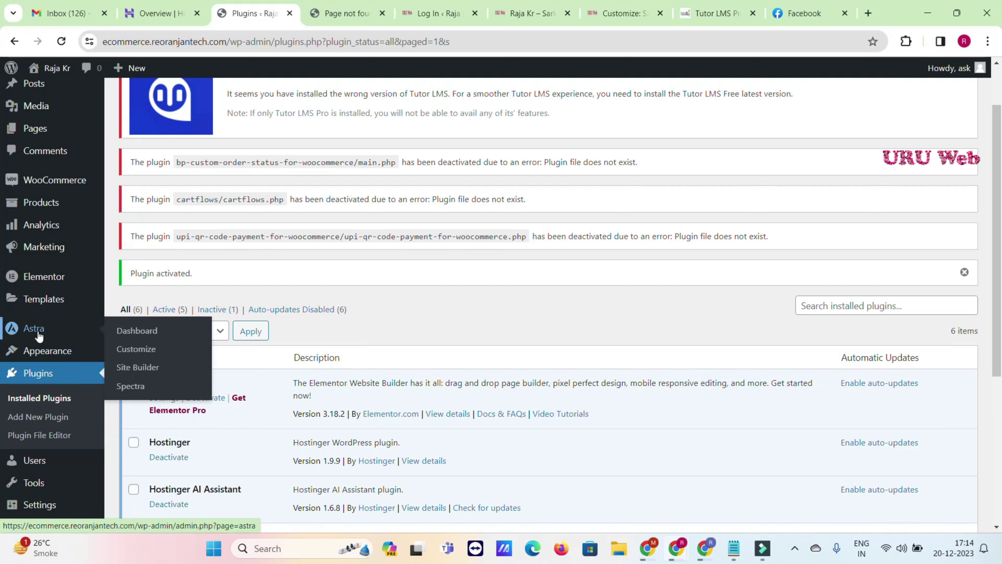
left_click(129, 334)
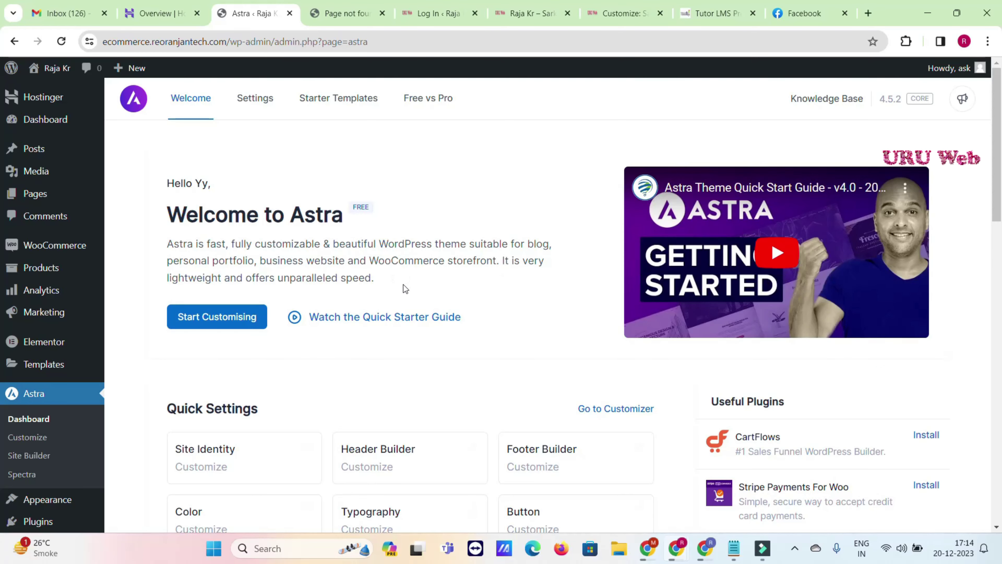
left_click(335, 112)
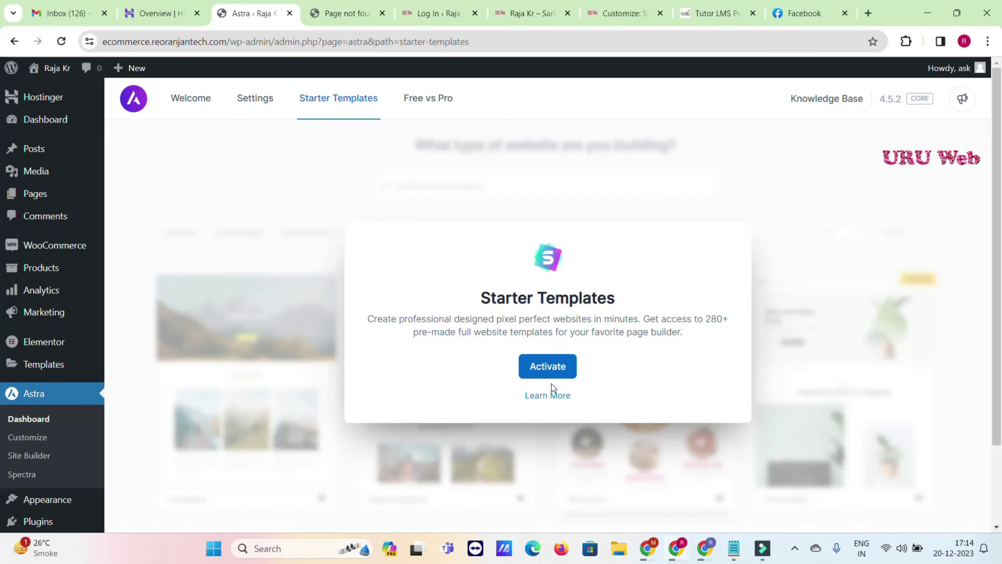
Go to the installed plugins list and activate the Starter Templates plugin.
scroll(14, 397, "down", 1)
scroll(14, 397, "down", 2)
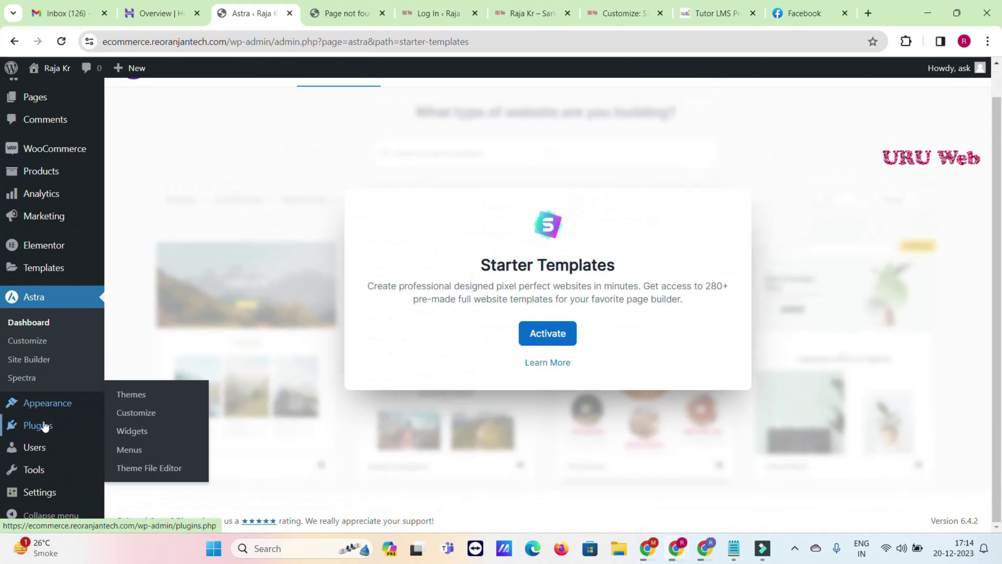
mouse_move(50, 427)
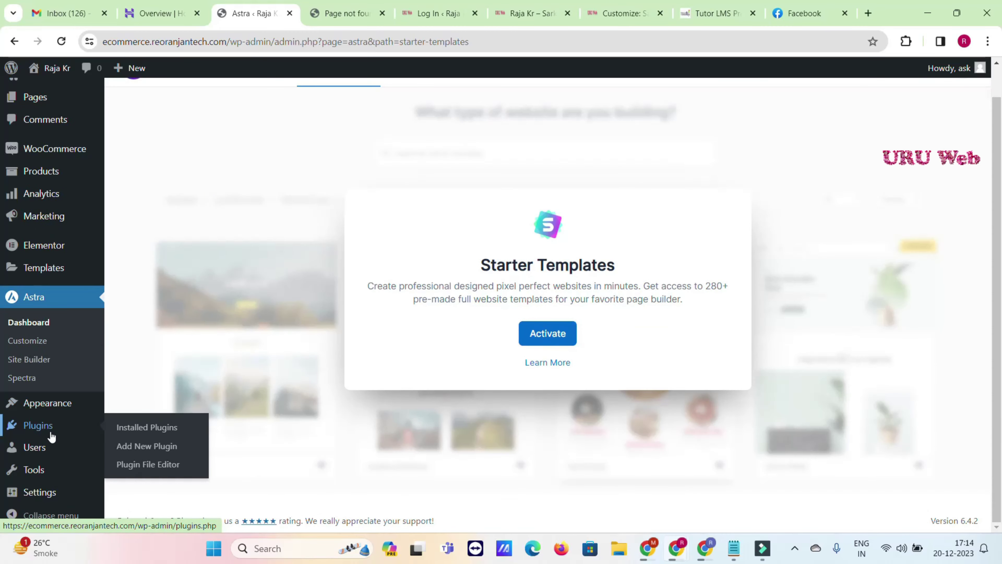
left_click(146, 428)
scroll(178, 371, "down", 4)
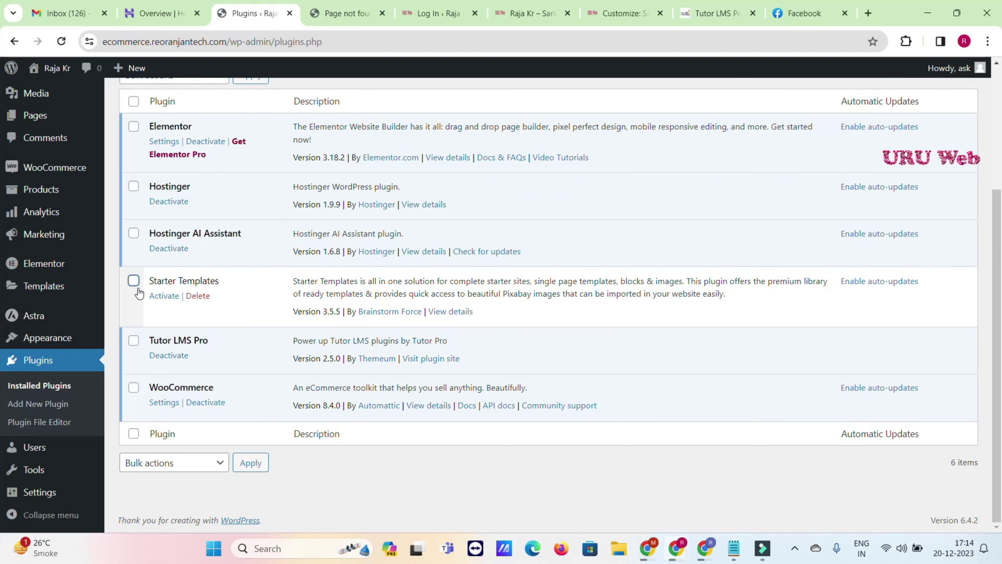
scroll(145, 307, "up", 2)
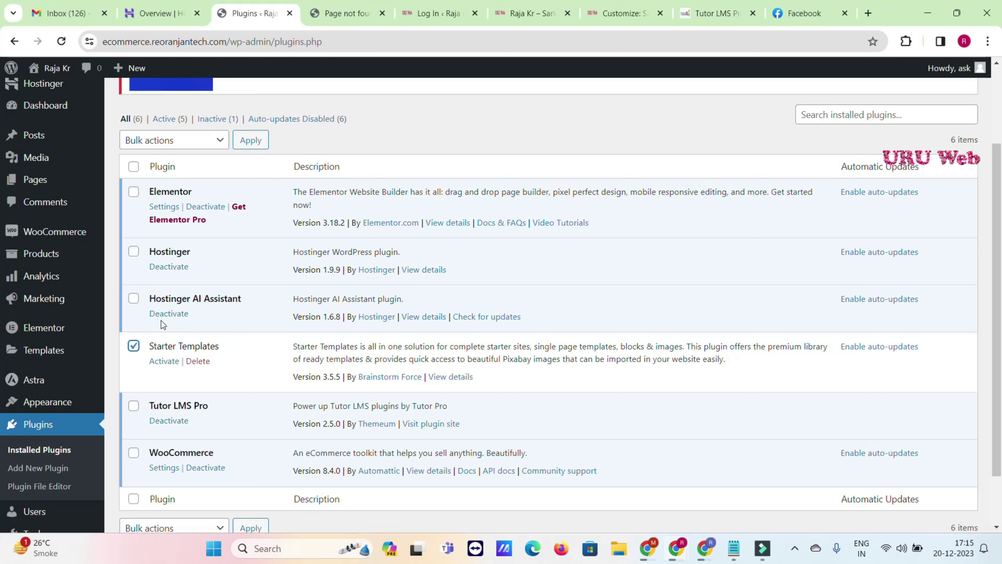
left_click(162, 361)
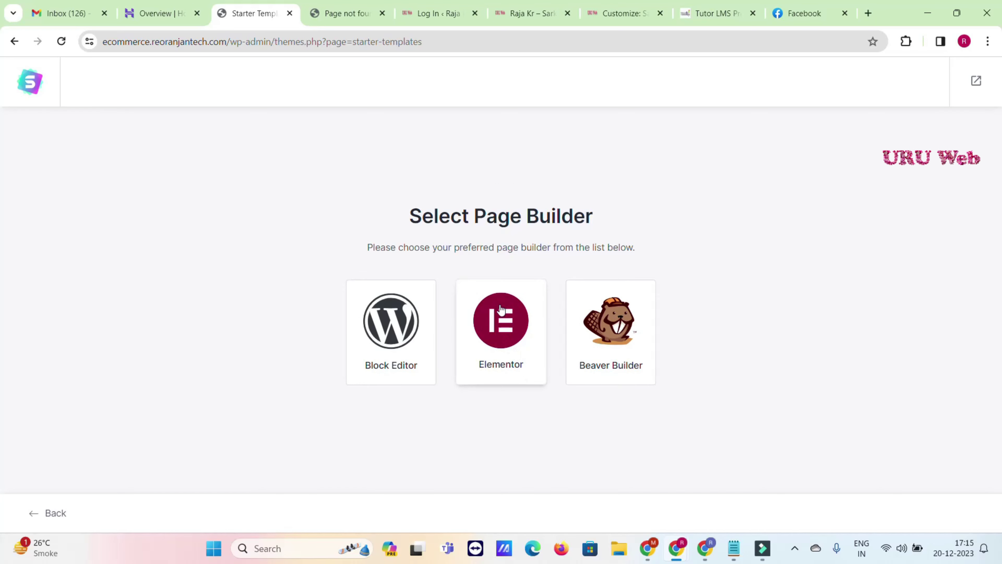
Choose Elementor as the page builder and select the LearnDash Academy template from the starter template gallery.
left_click(505, 324)
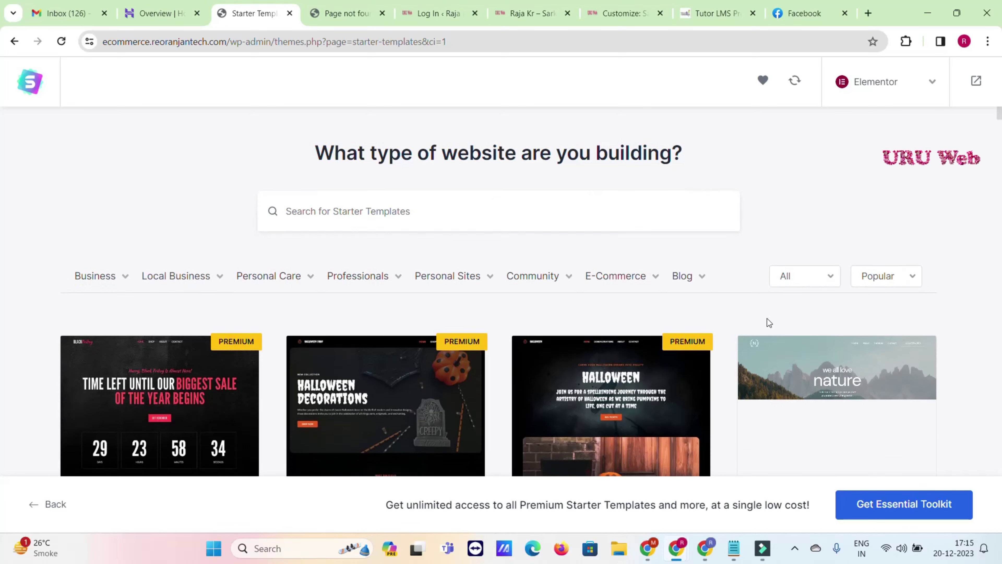
scroll(768, 319, "down", 5)
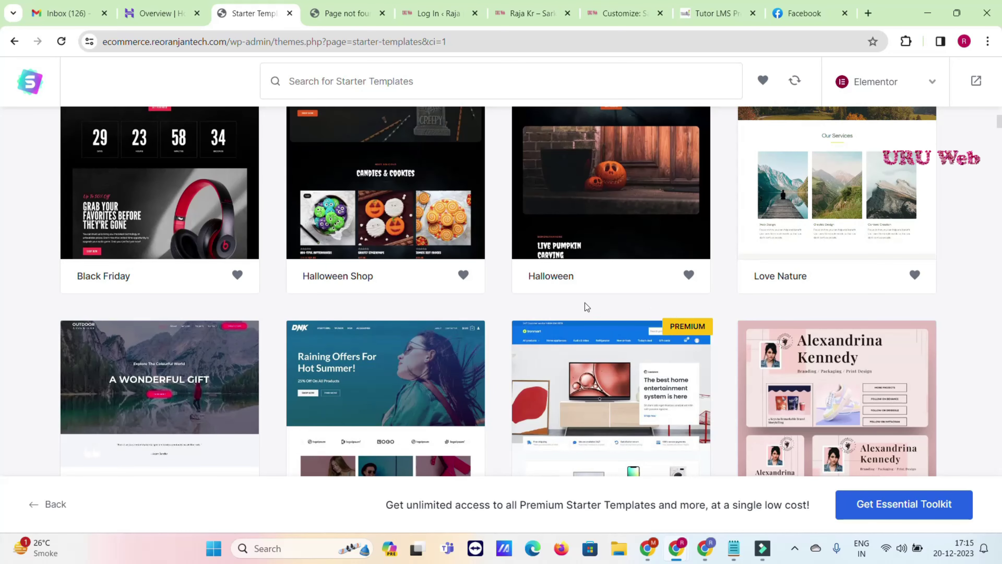
scroll(656, 290, "down", 6)
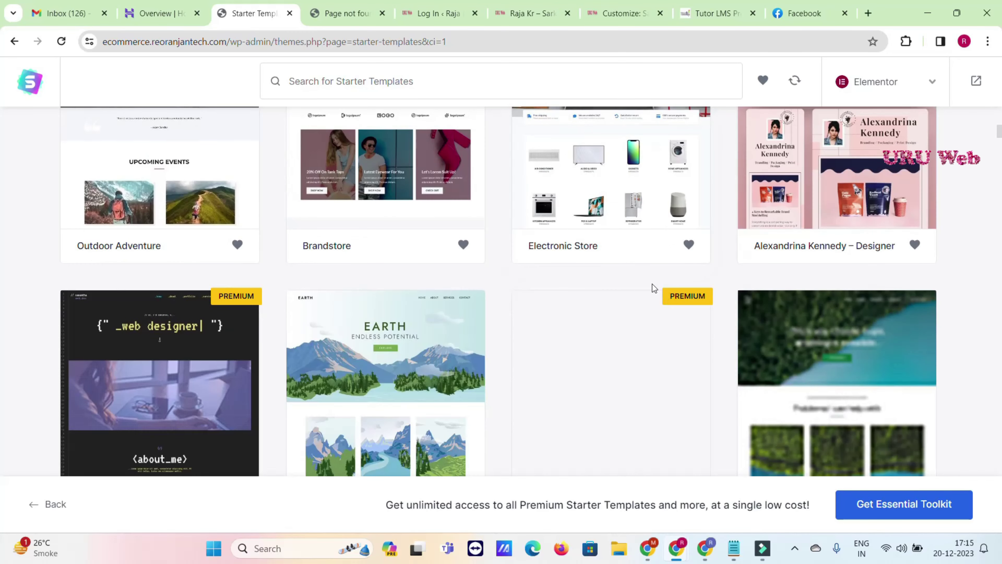
scroll(651, 283, "down", 6)
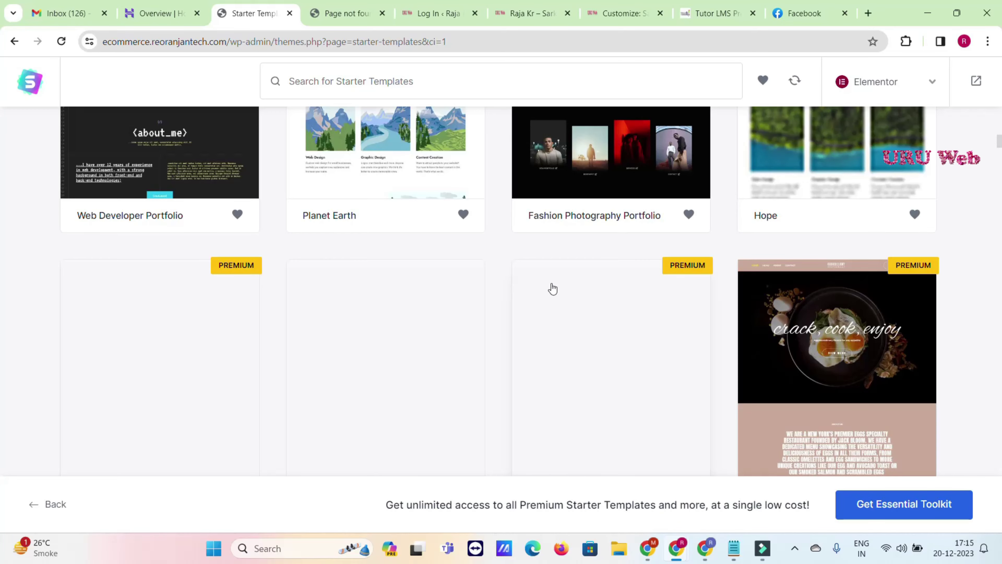
scroll(550, 290, "down", 3)
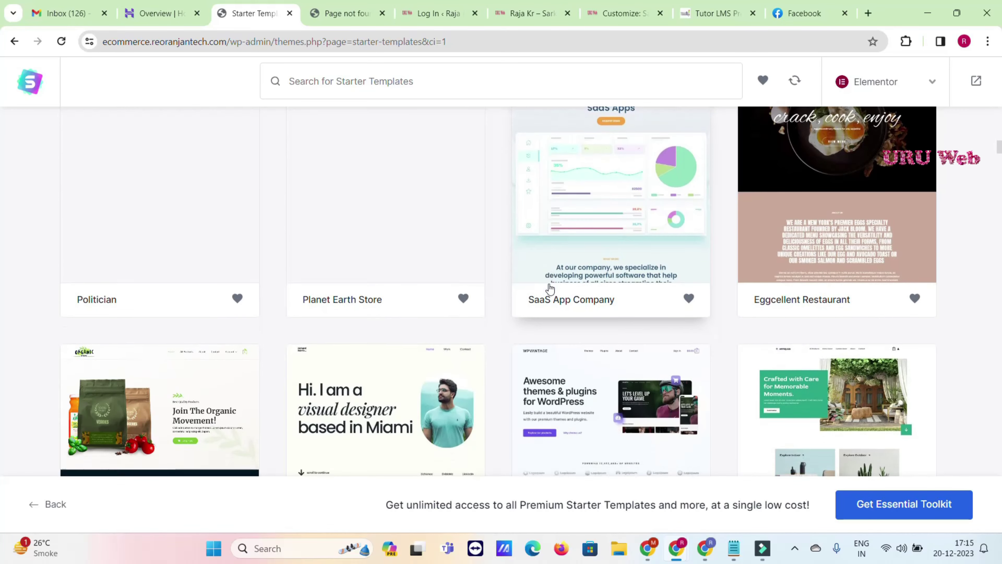
scroll(550, 290, "down", 10)
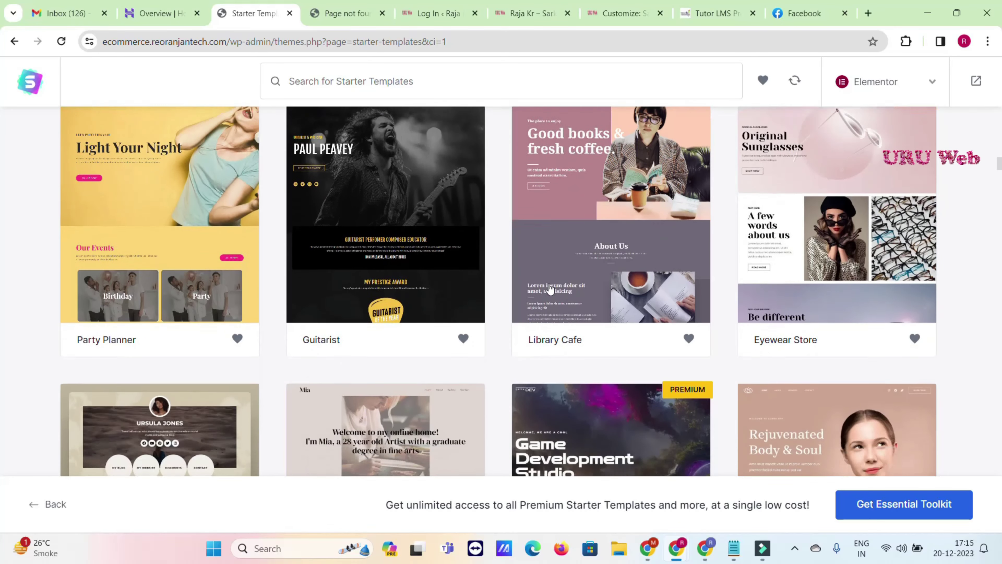
scroll(550, 289, "down", 10)
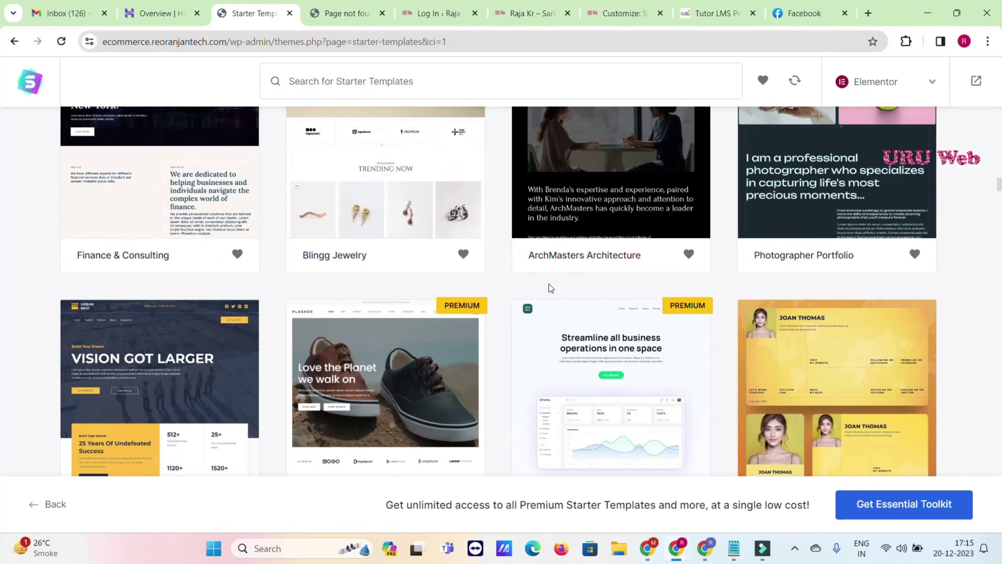
scroll(548, 283, "down", 10)
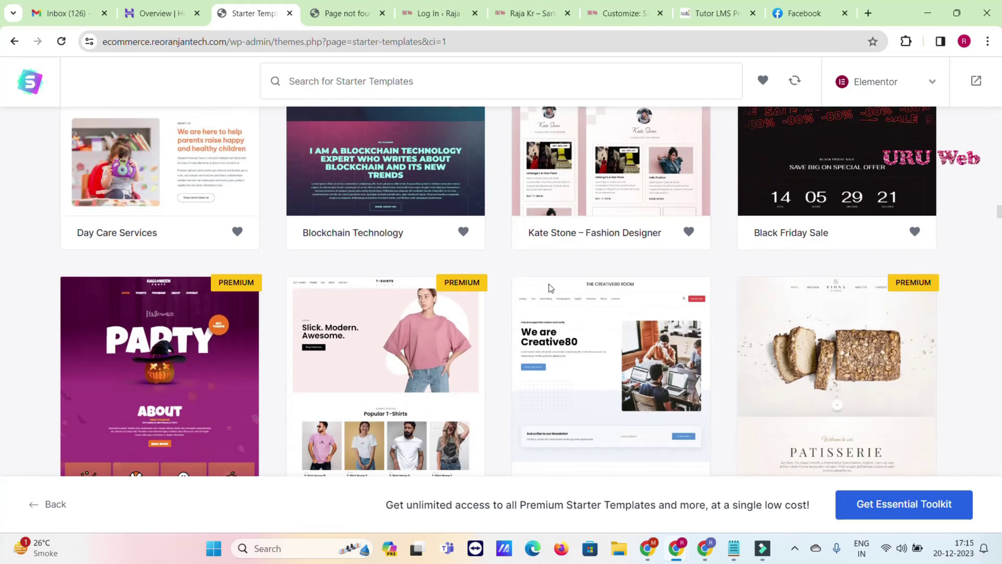
scroll(549, 284, "down", 10)
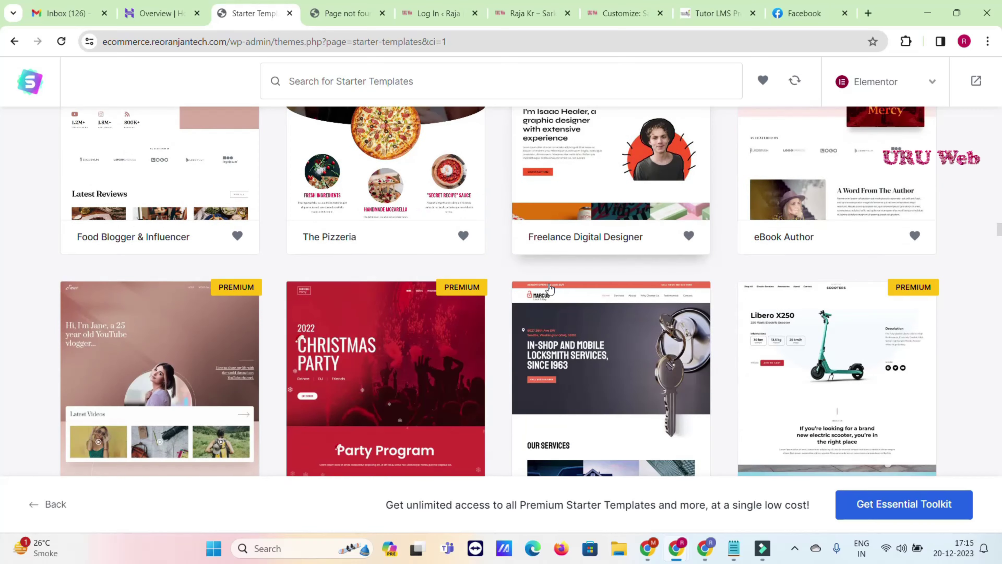
scroll(611, 273, "down", 2)
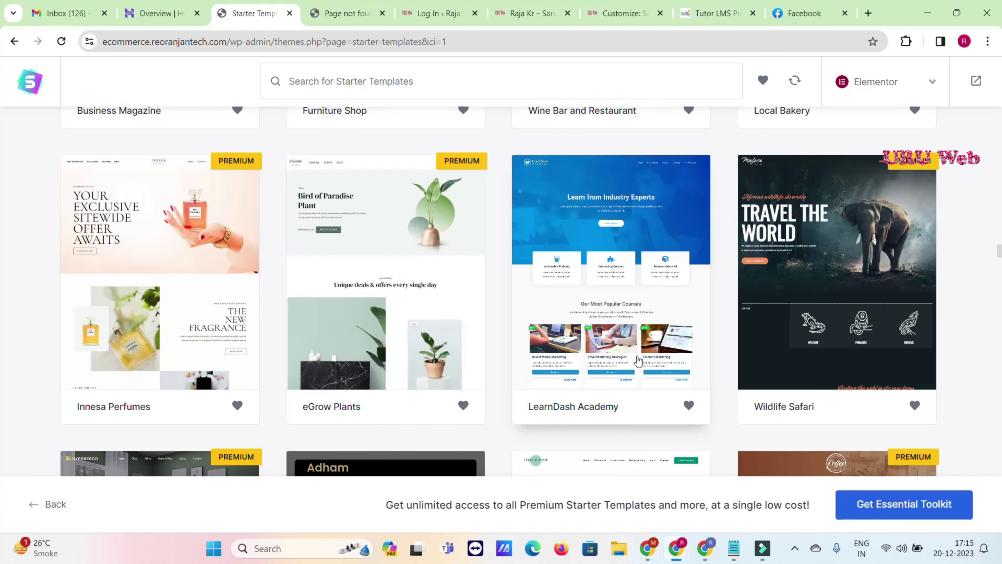
left_click(643, 253)
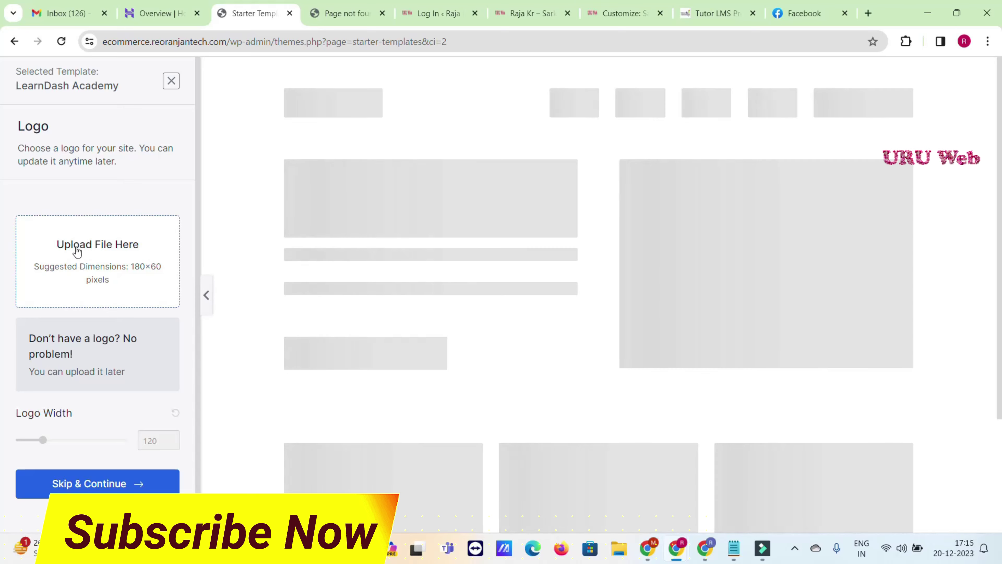
Set the URU Web image from the media library as the site logo and continue to the colors and fonts settings.
left_click(77, 252)
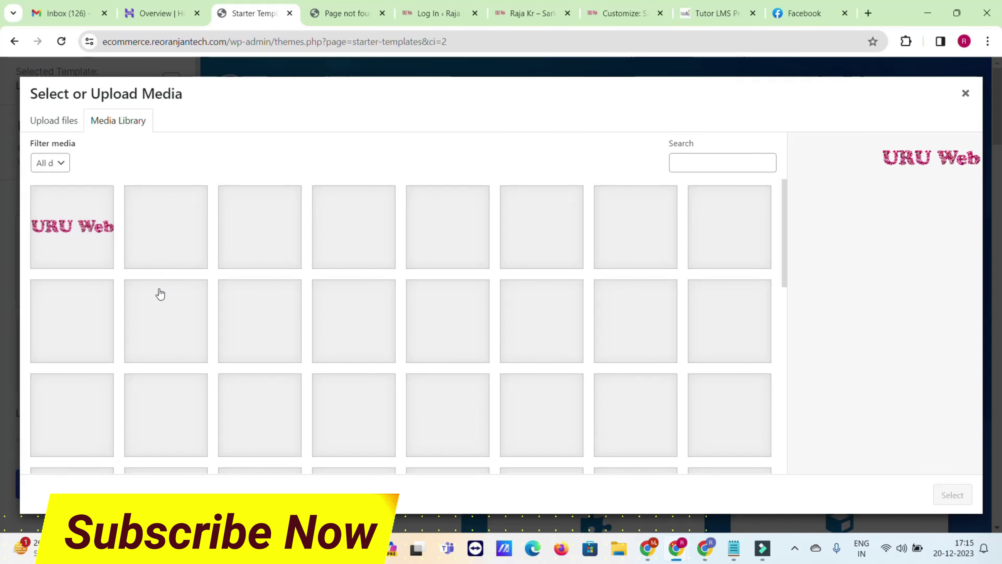
left_click(76, 227)
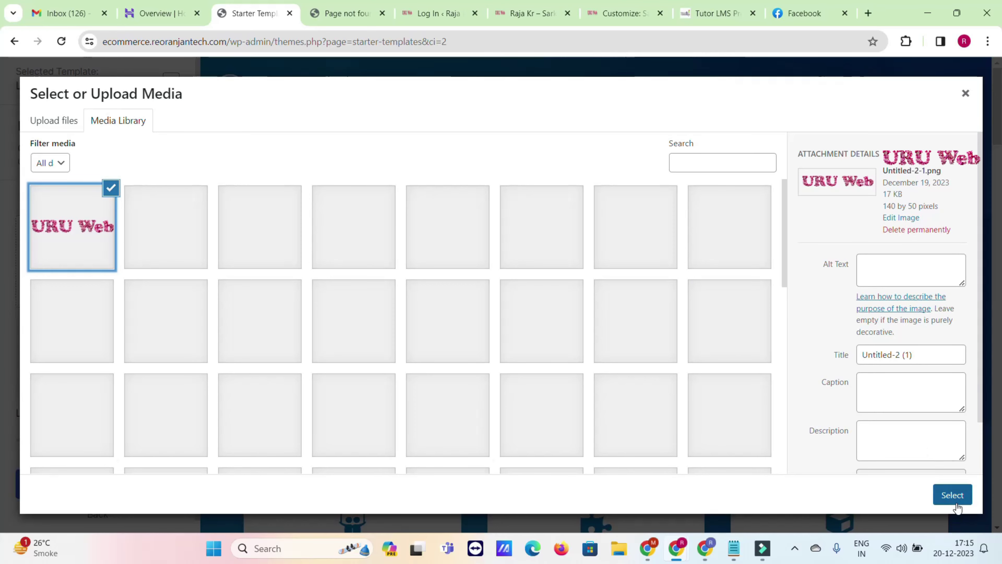
left_click(952, 495)
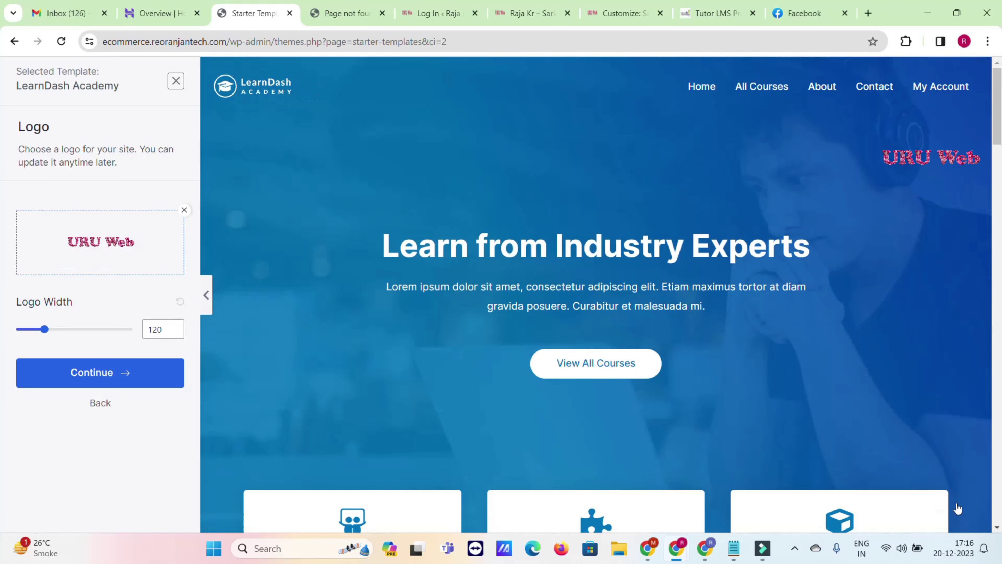
left_click(127, 373)
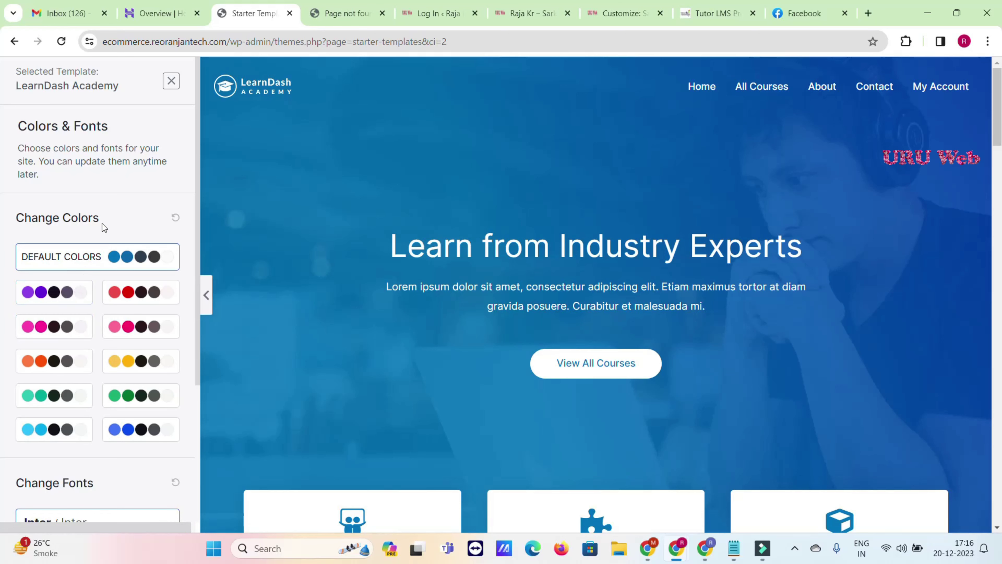
Keep the template's default colors and fonts, and skip the required LearnDash plugins to continue with the import.
scroll(100, 355, "down", 5)
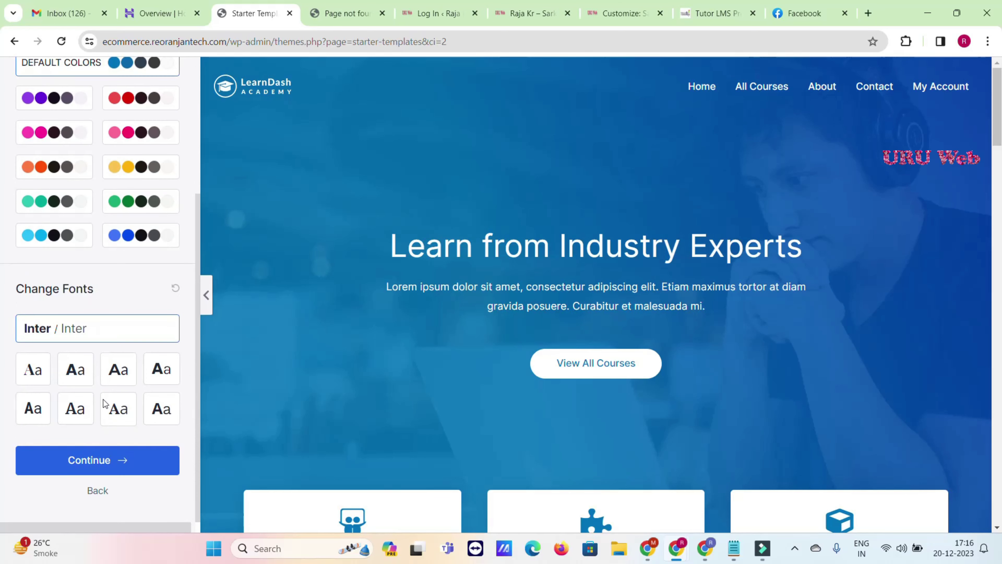
left_click(107, 473)
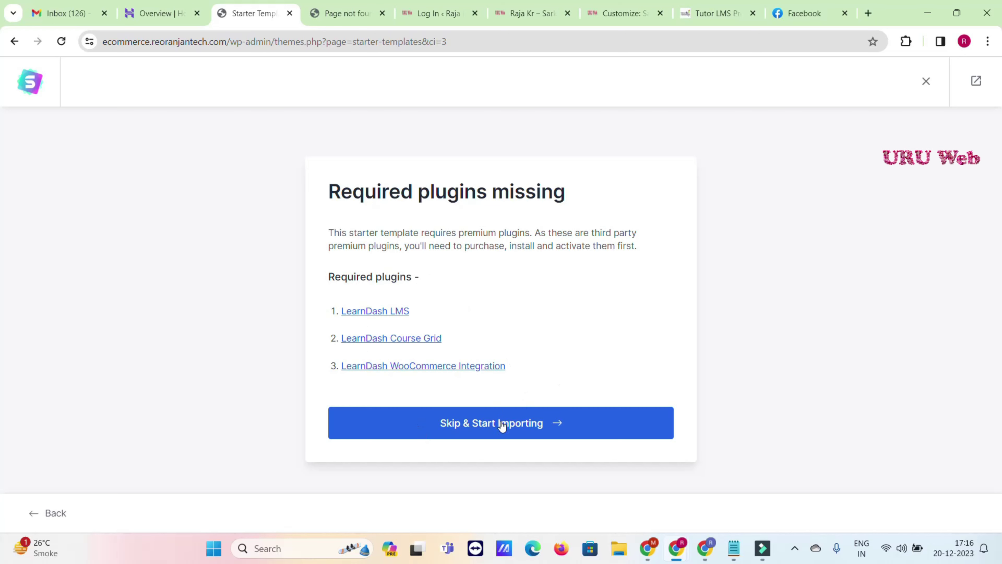
left_click(513, 433)
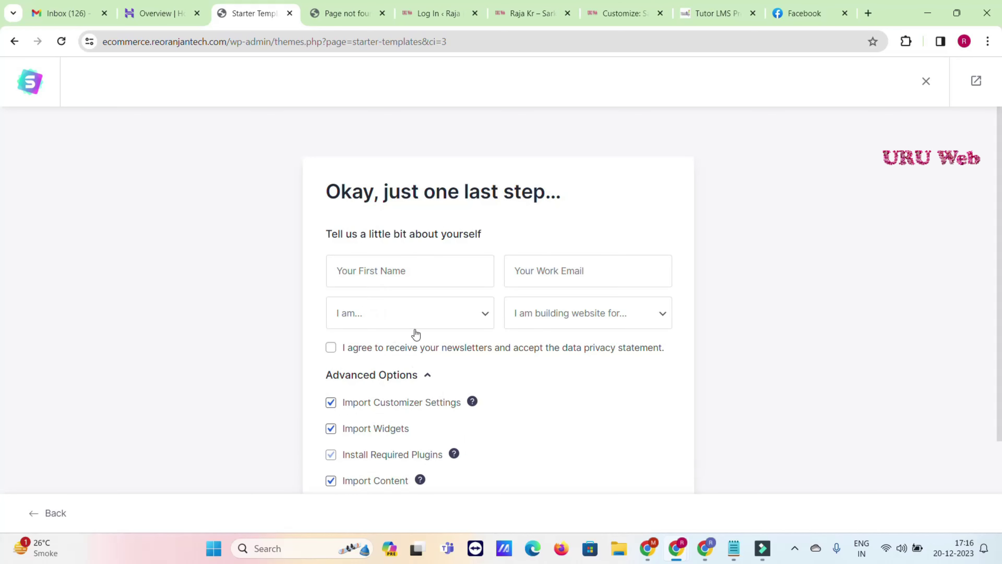
Fill in the first name and work email, choose Beginner and Myself/My Company, and submit the form to build the website.
scroll(374, 421, "down", 3)
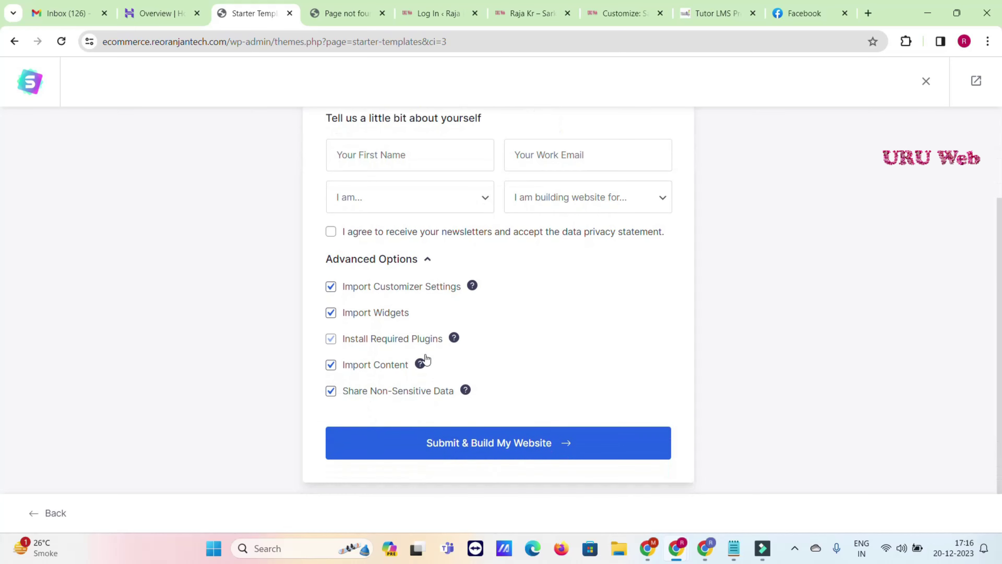
scroll(430, 303, "up", 2)
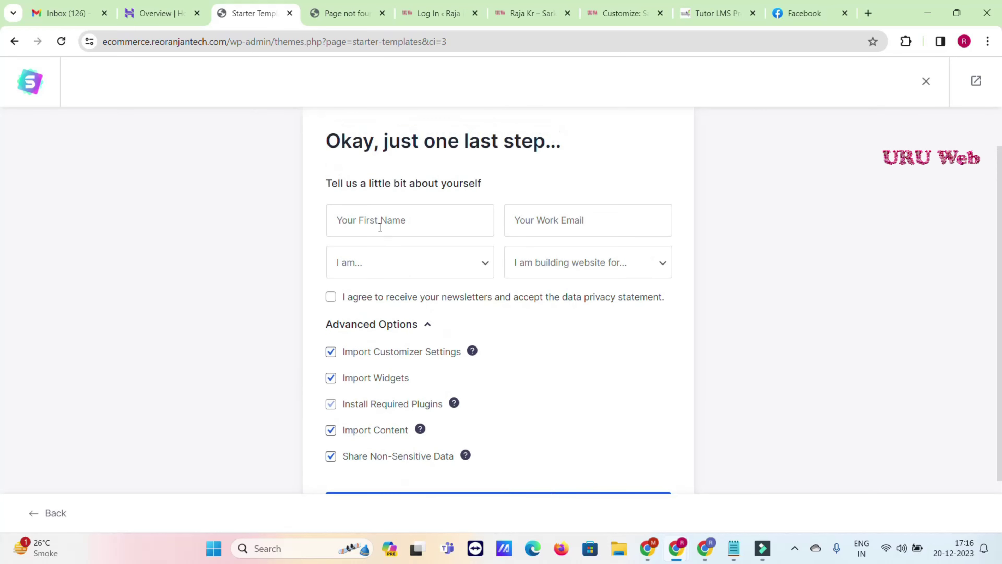
left_click(378, 271)
left_click(380, 295)
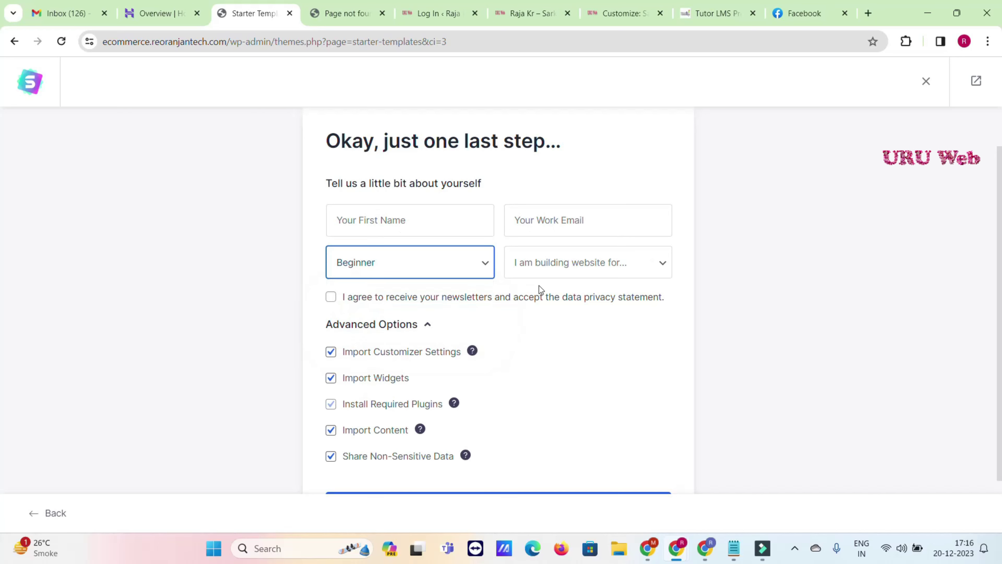
left_click(554, 264)
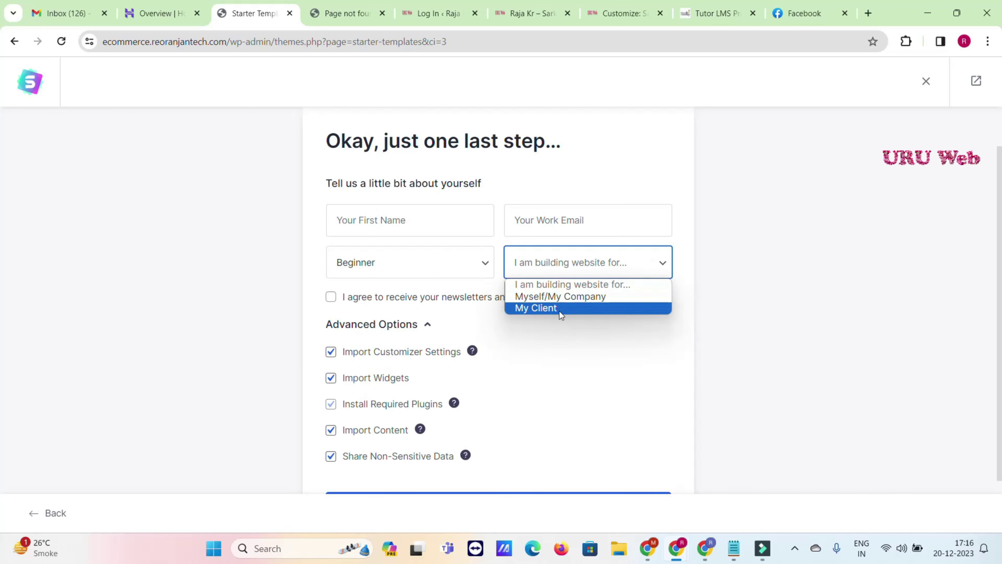
left_click(562, 300)
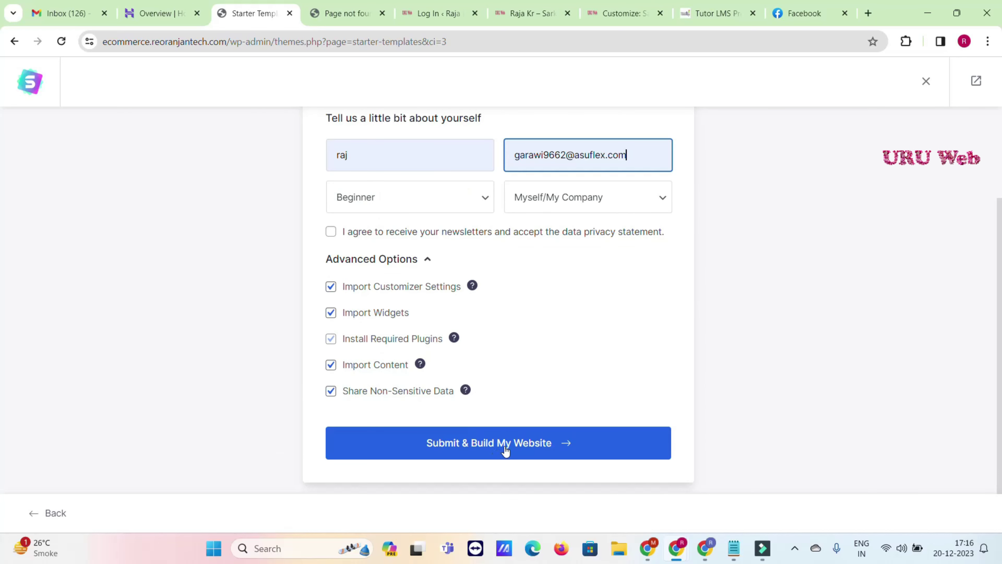
left_click(506, 449)
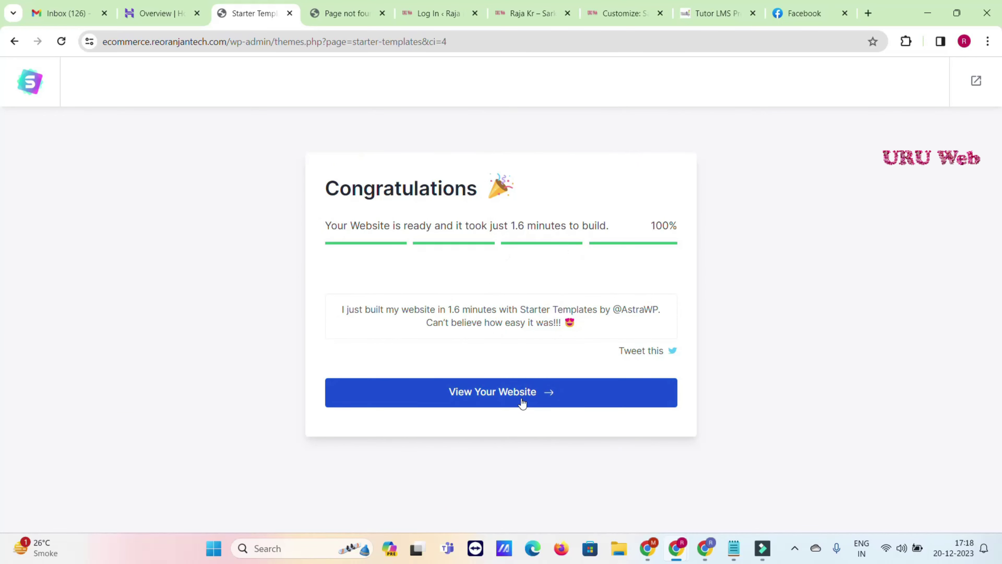
Open the newly built website and look through its home page from the hero section to the footer.
left_click(571, 398)
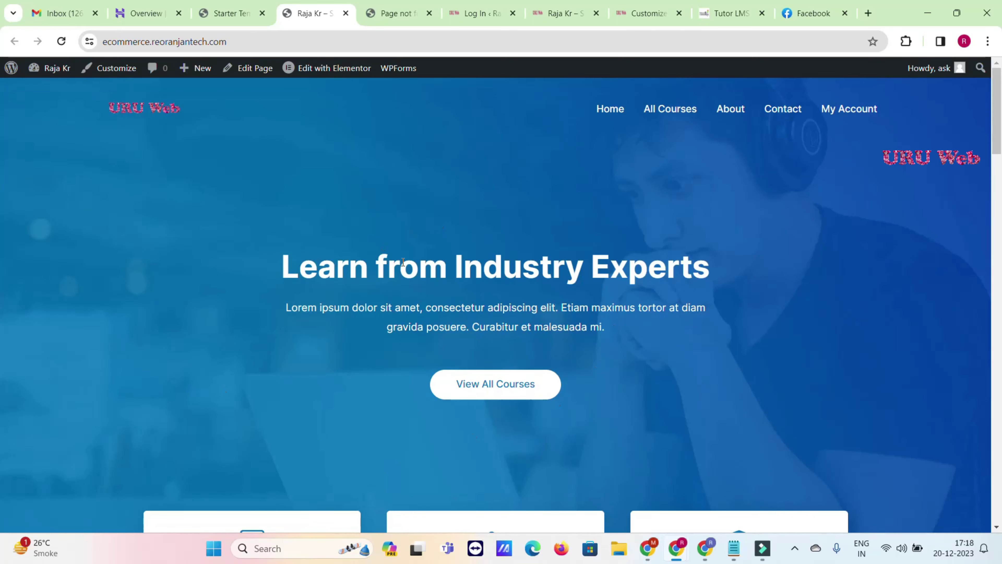
scroll(403, 262, "down", 10)
scroll(641, 269, "down", 20)
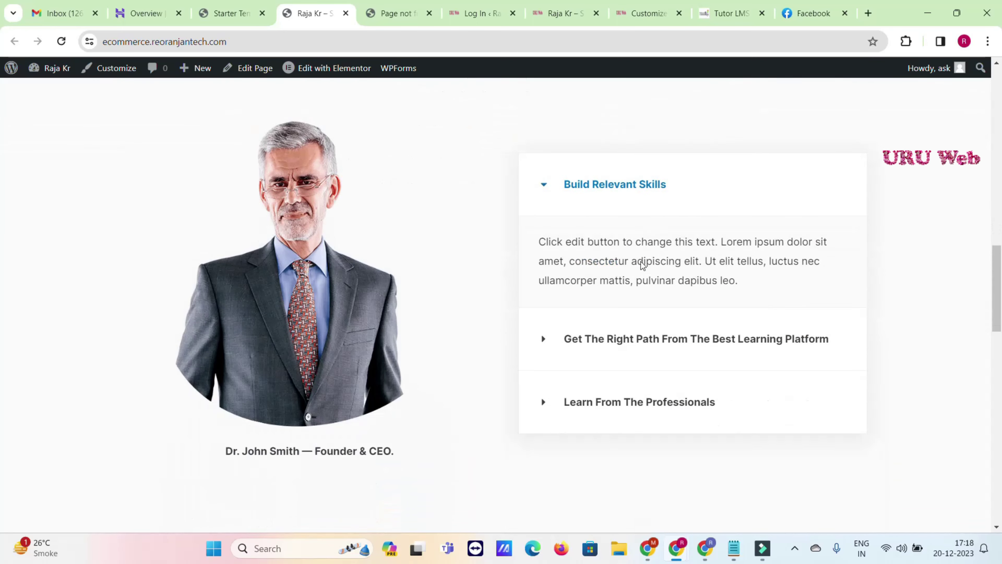
scroll(632, 317, "down", 3)
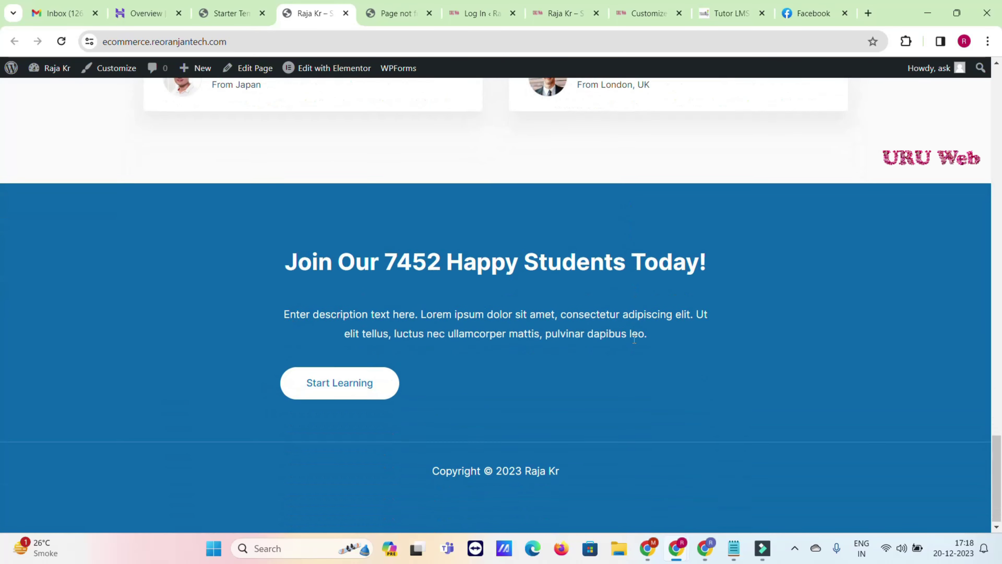
scroll(635, 346, "up", 7)
scroll(635, 346, "up", 20)
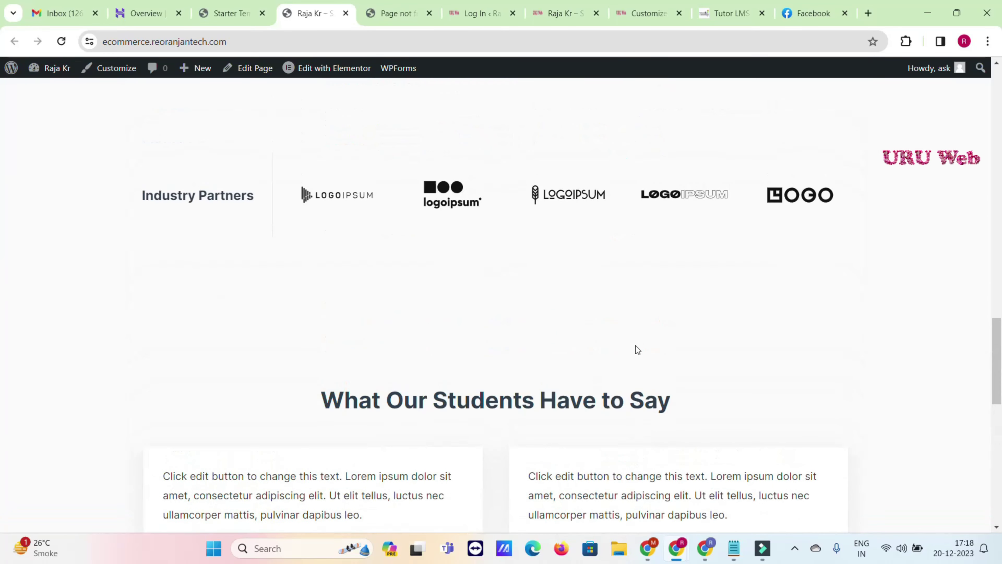
scroll(638, 349, "up", 1)
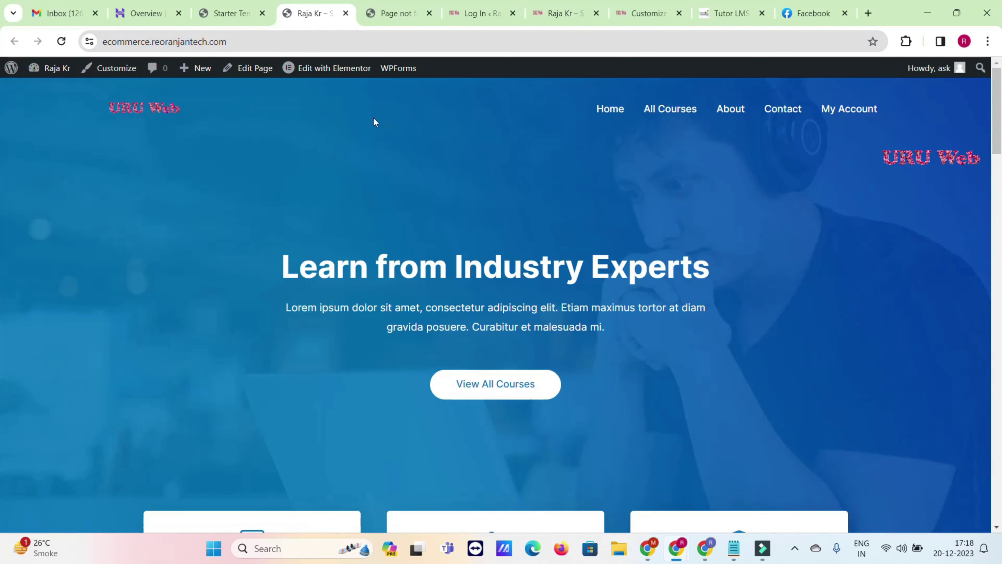
Return to the Starter Templates tab and remove everything after the domain from its web address.
left_click(230, 11)
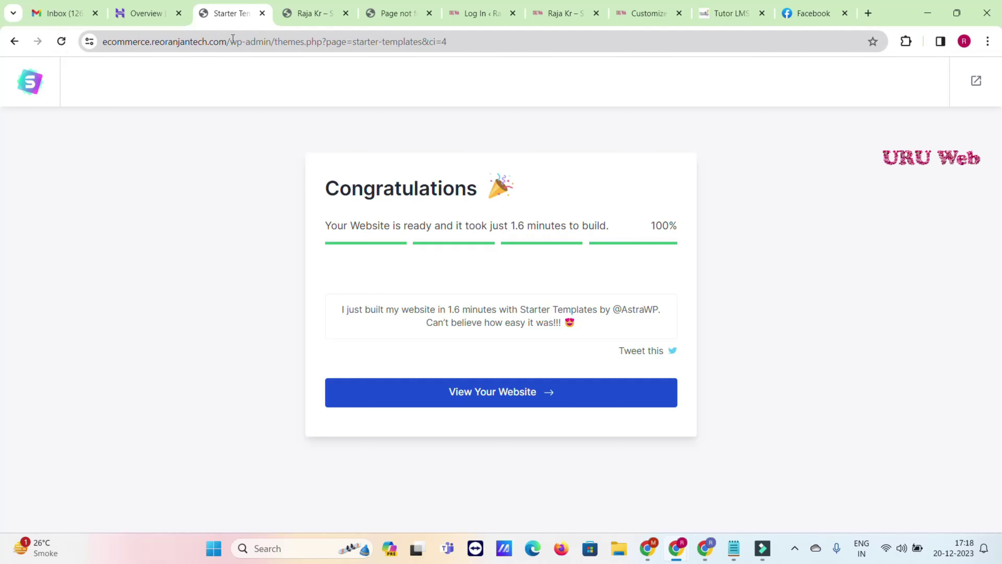
left_click_drag(229, 39, 619, 58)
key("BackSpace")
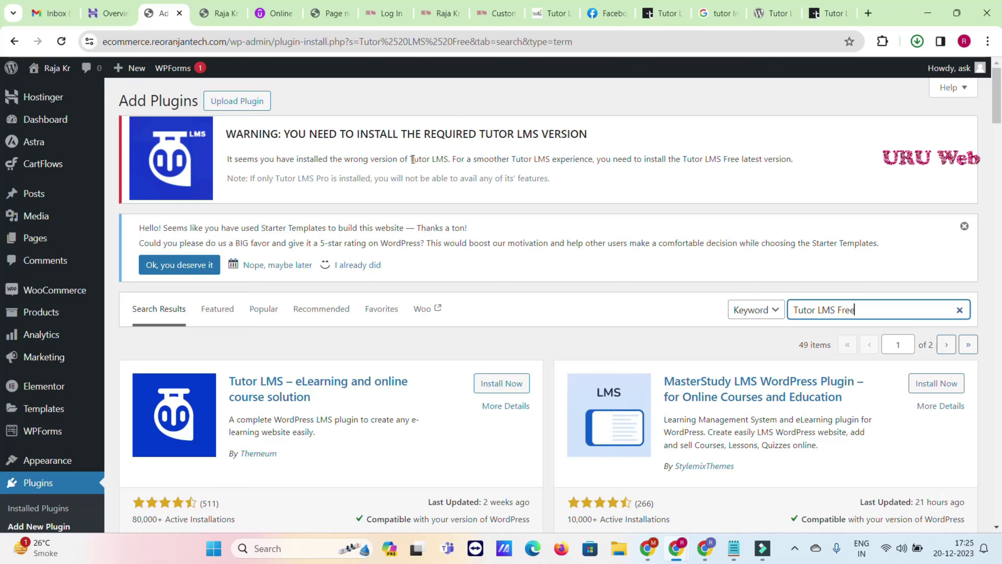
Upload tutor.zip from the Downloads folder as a plugin, install it and activate it.
left_click(232, 101)
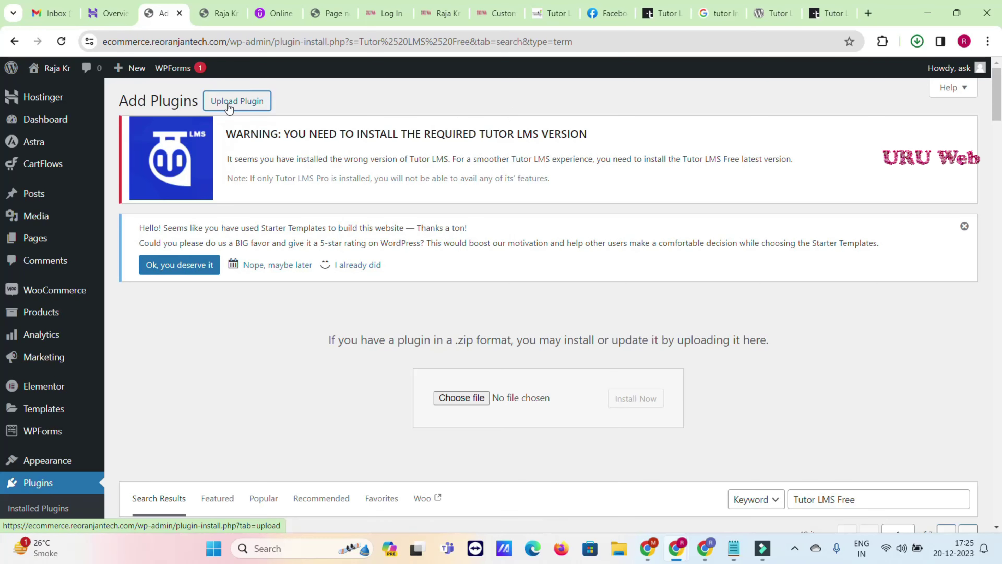
left_click(468, 398)
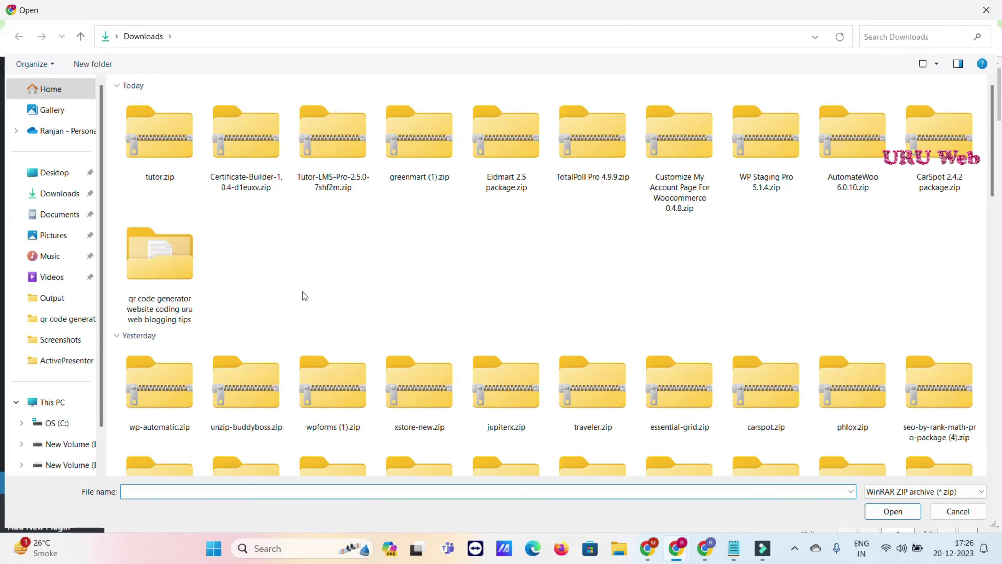
double_click(164, 158)
left_click(637, 400)
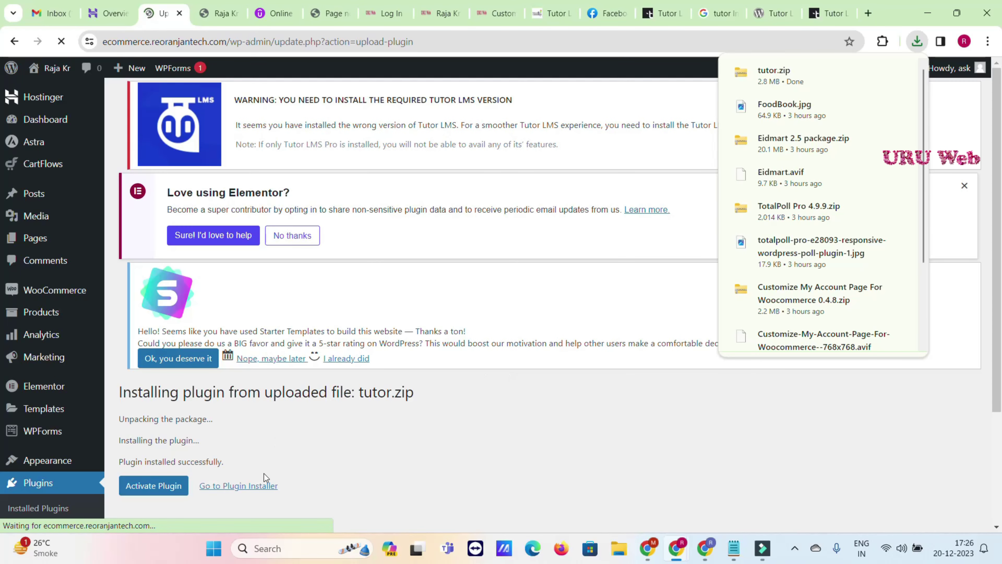
left_click(171, 494)
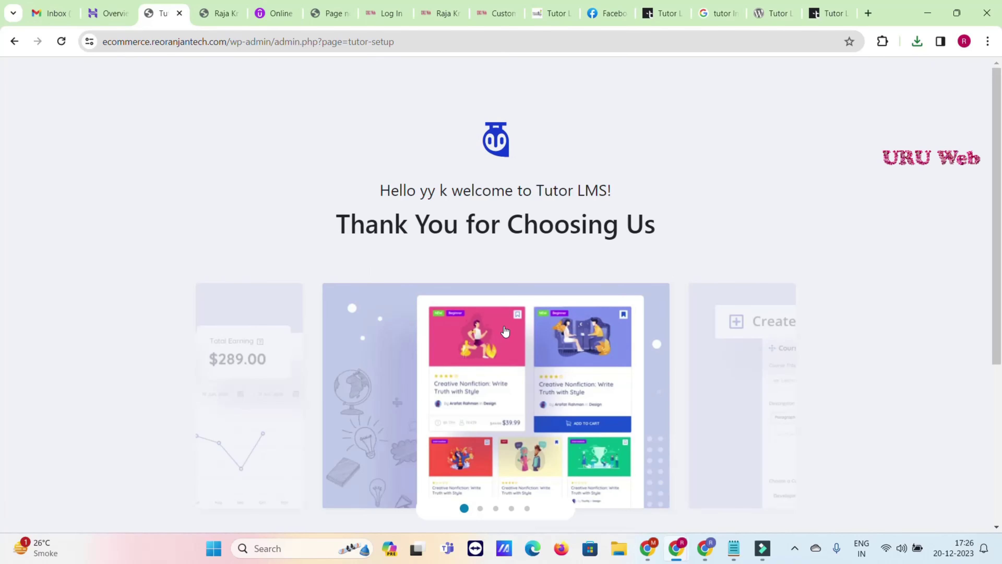
Look over the Tutor LMS welcome page and skip its setup wizard.
scroll(510, 312, "down", 3)
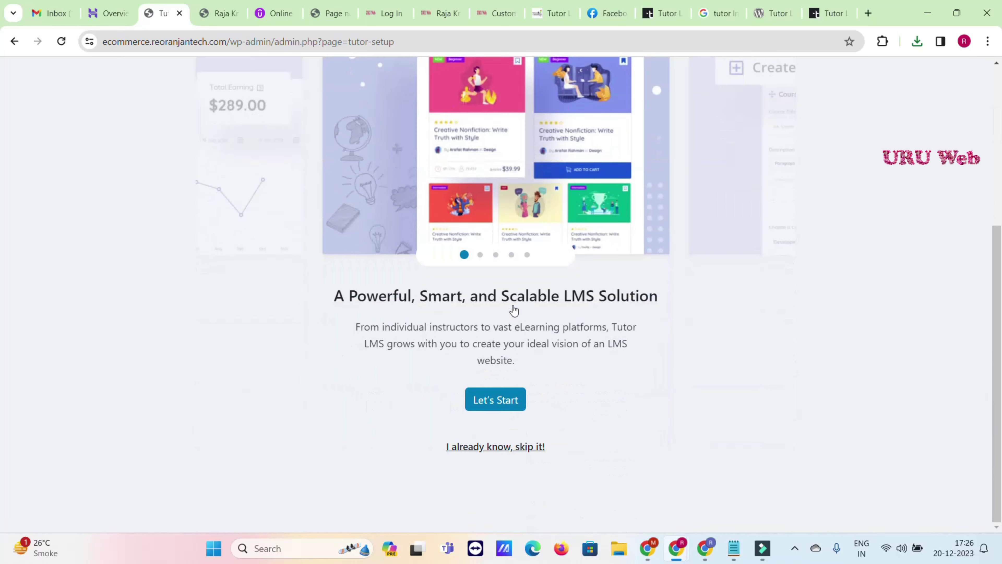
scroll(559, 318, "up", 3)
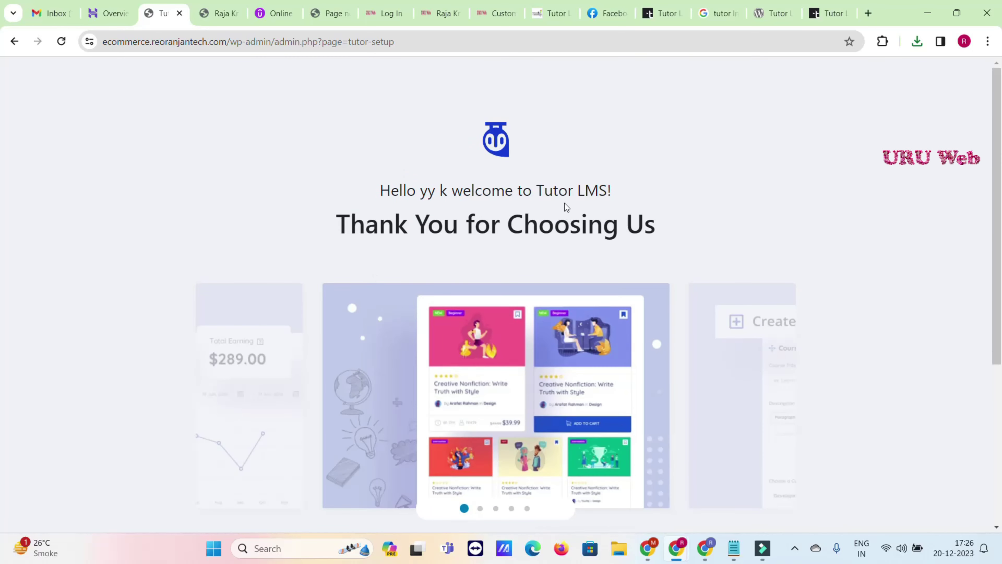
scroll(565, 203, "down", 4)
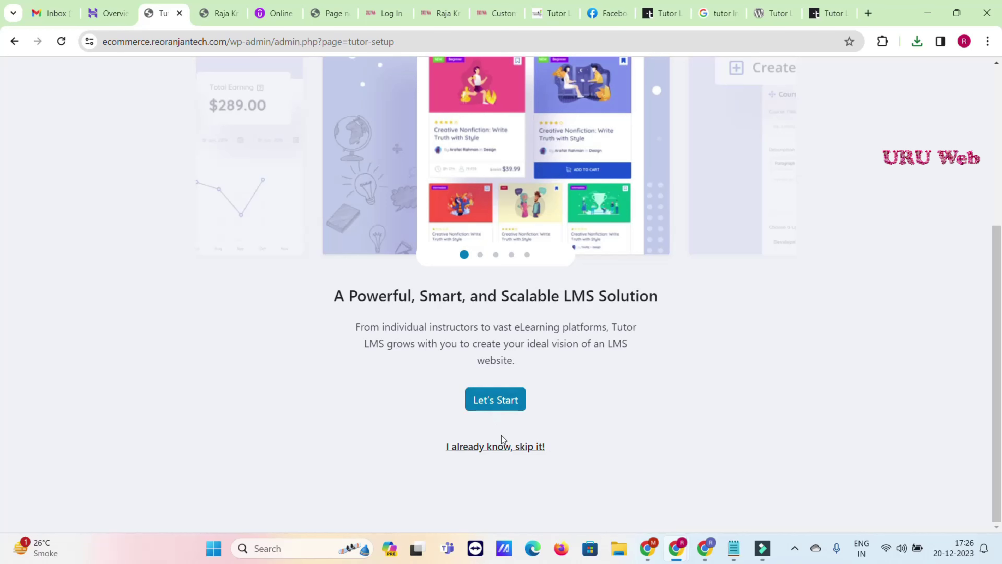
left_click(510, 454)
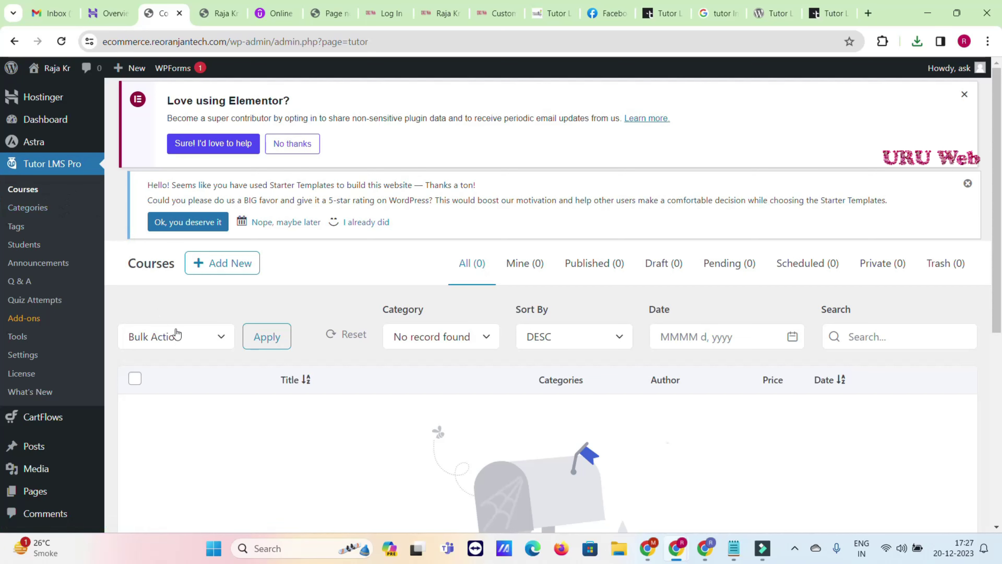
Look through the Tutor LMS Courses page and start adding a new course.
scroll(300, 352, "down", 1)
scroll(302, 337, "down", 6)
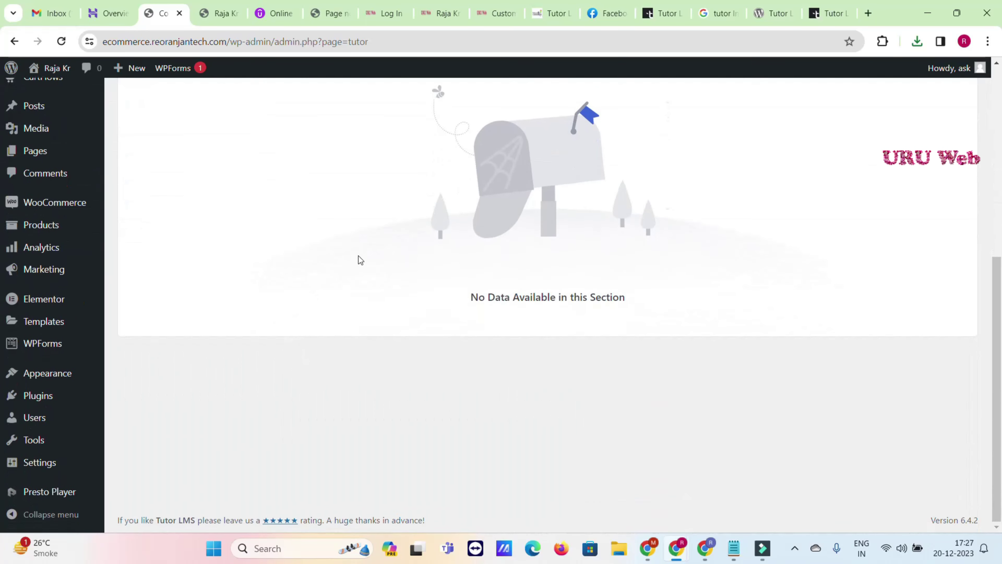
scroll(358, 258, "up", 7)
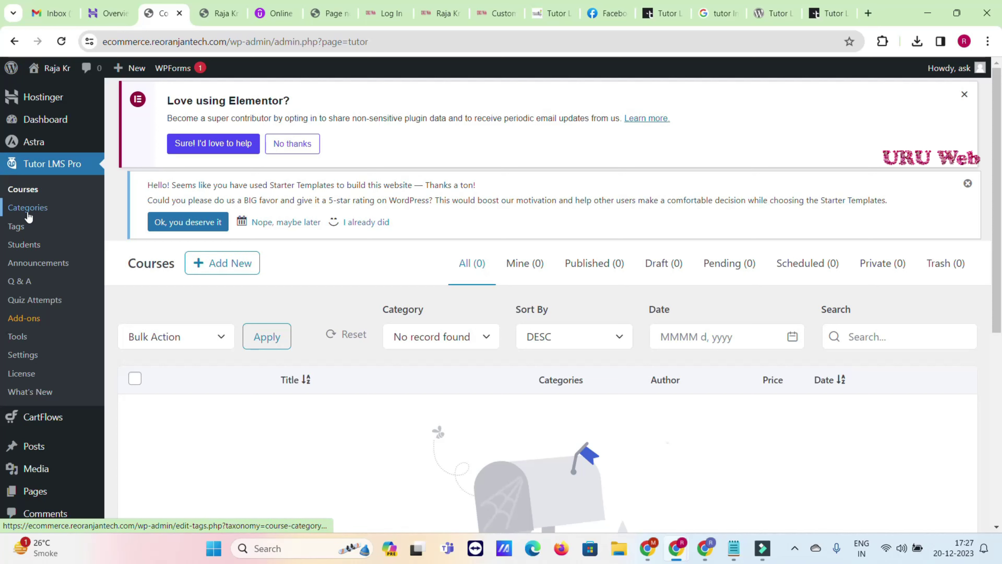
left_click(204, 275)
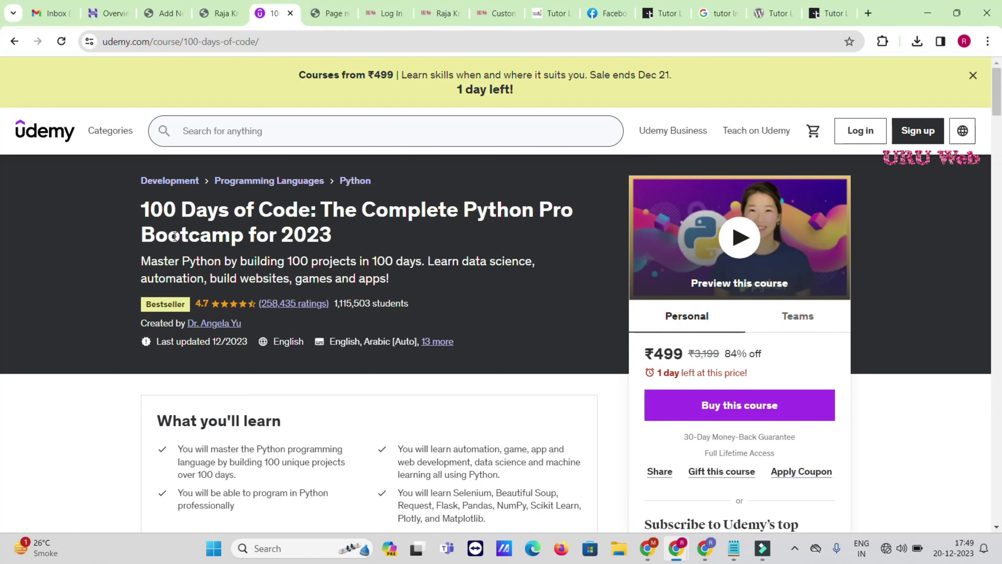
Copy the title "100 Days of Code: The Complete Python Pro Bootcamp for 2023" from the Udemy page into the new course's title.
triple_click(157, 223)
right_click(157, 223)
left_click(176, 242)
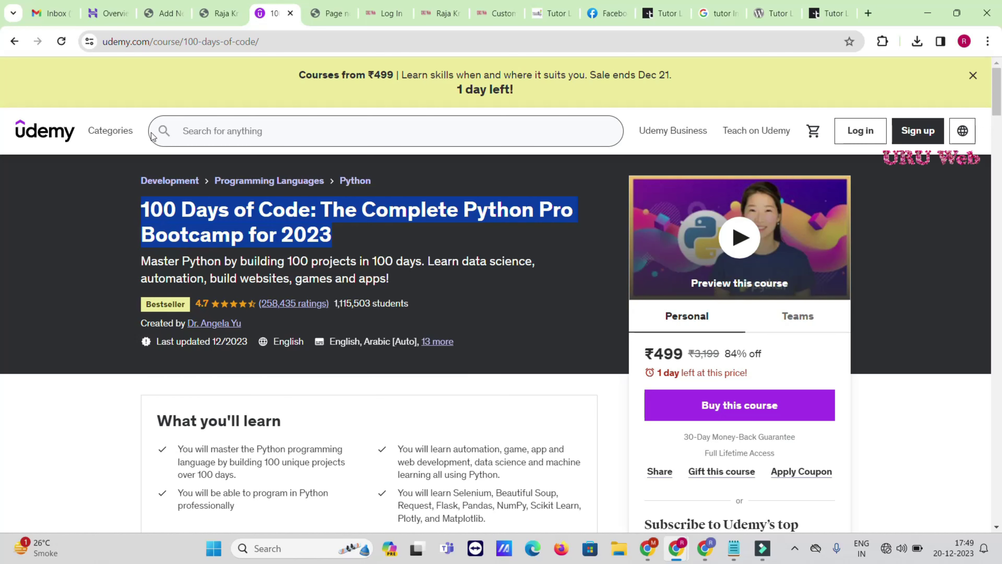
left_click(163, 13)
left_click(238, 318)
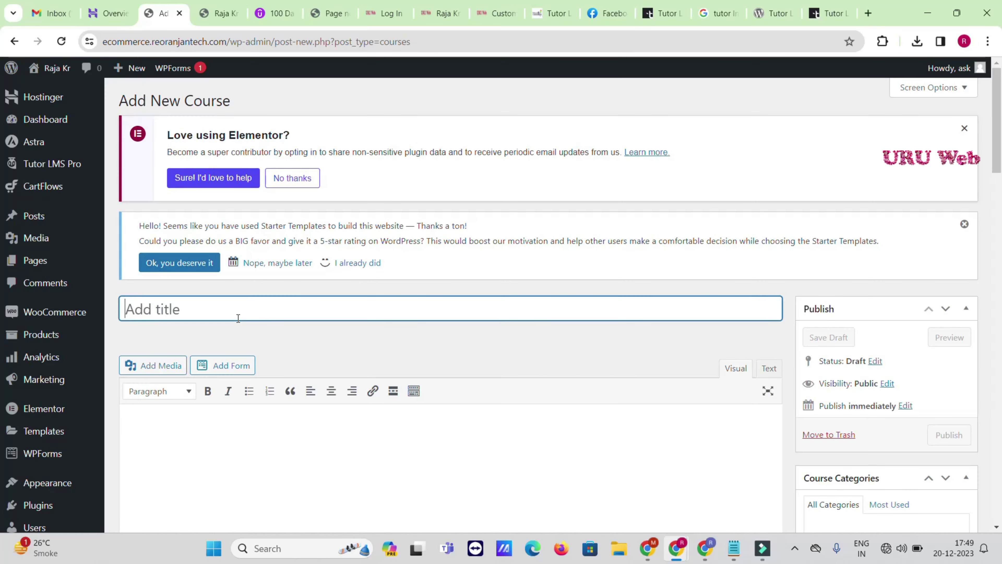
key("ctrl+v")
Copy the whole "What you'll learn" section from the Udemy page into the new course's description.
left_click(265, 6)
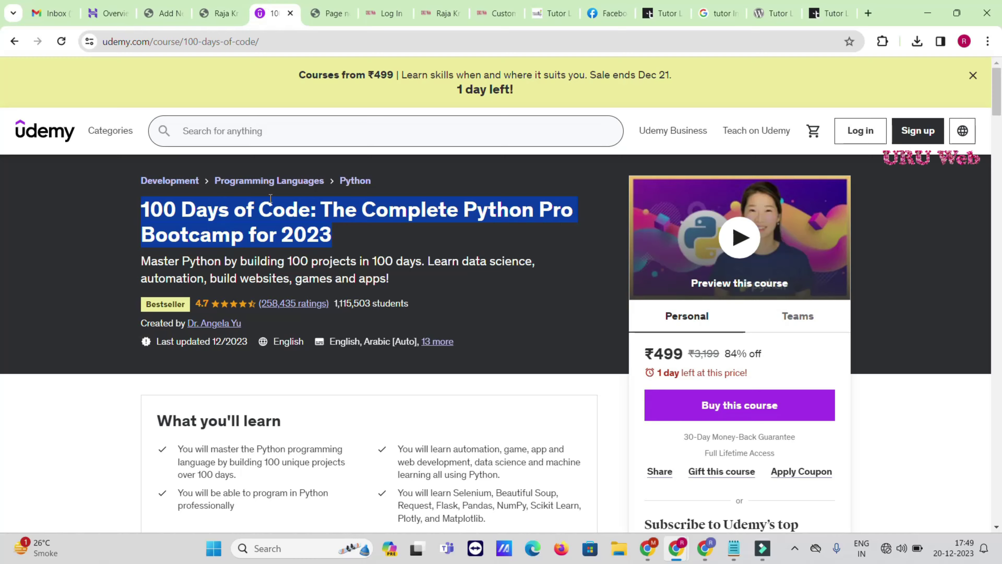
scroll(261, 290, "down", 6)
left_click_drag(161, 160, 297, 363)
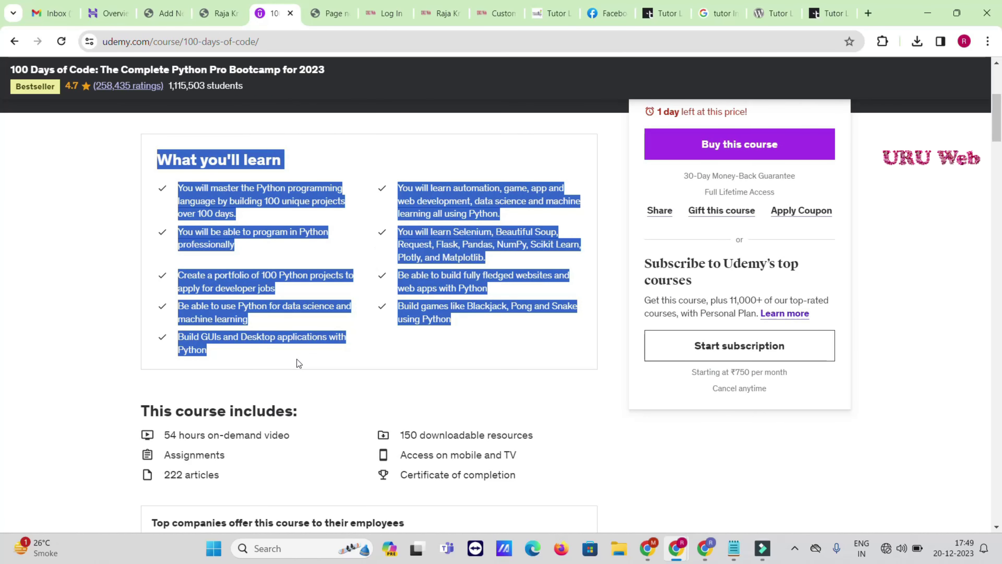
left_click(163, 9)
left_click(191, 431)
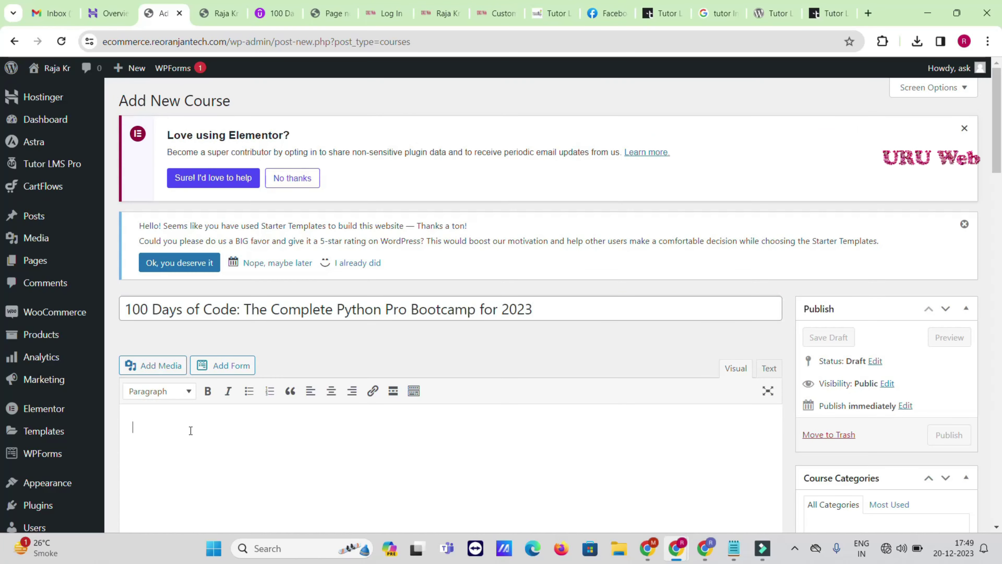
key("ctrl+v")
Copy the tagline "Master Python by building 100 projects in 100 days…" from the Udemy page into the course's excerpt.
scroll(248, 299, "down", 9)
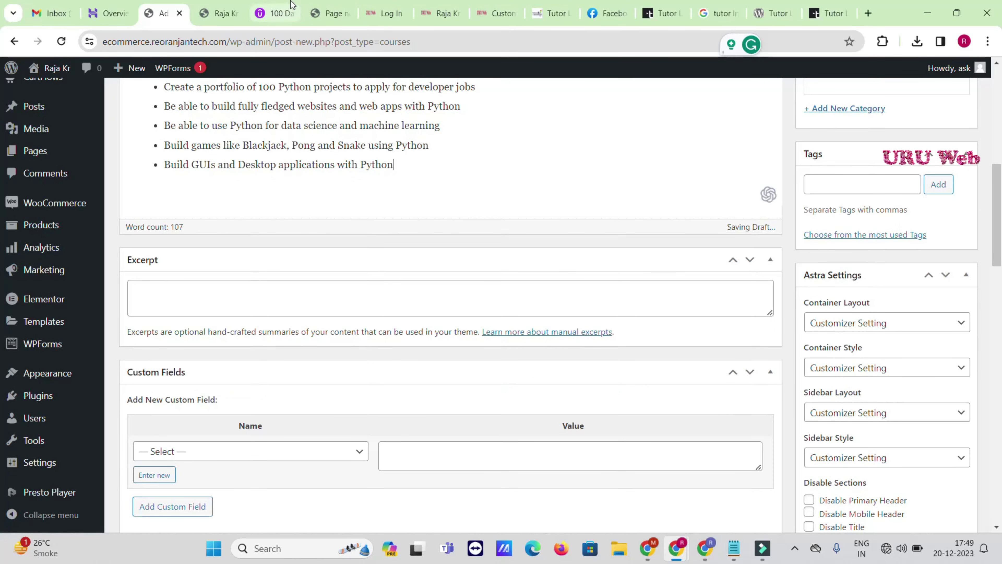
left_click(274, 13)
scroll(276, 221, "up", 5)
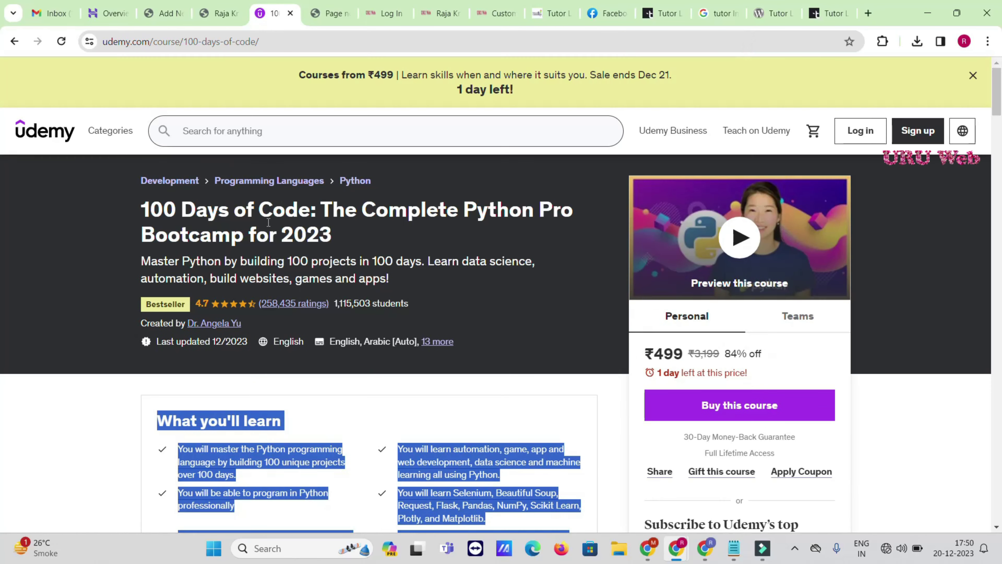
triple_click(261, 265)
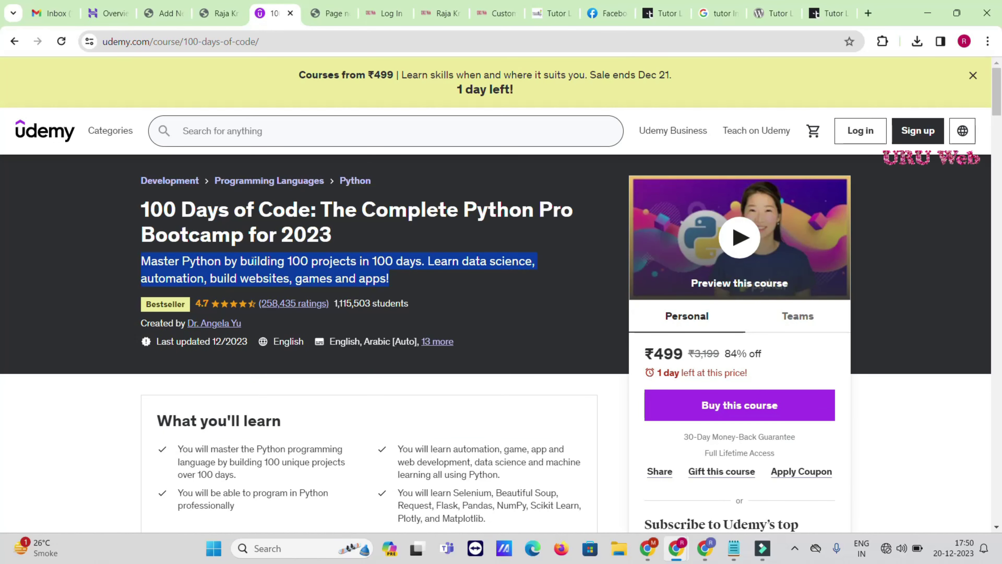
left_click(163, 13)
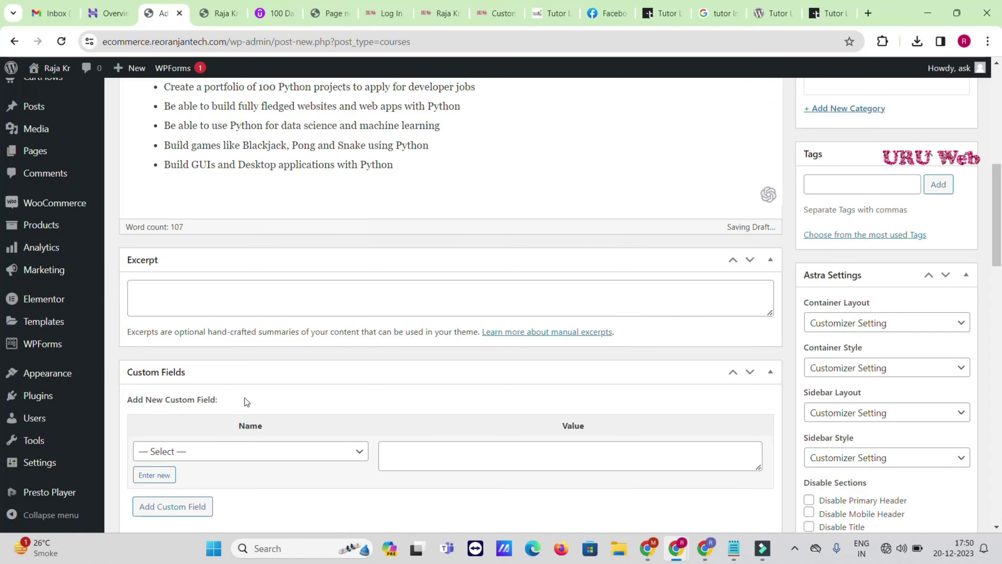
left_click(252, 290)
key("ctrl+v")
Try 50, 1000 and 100 as the maximum number of students in the course settings, and return the value to 0.
scroll(311, 259, "down", 5)
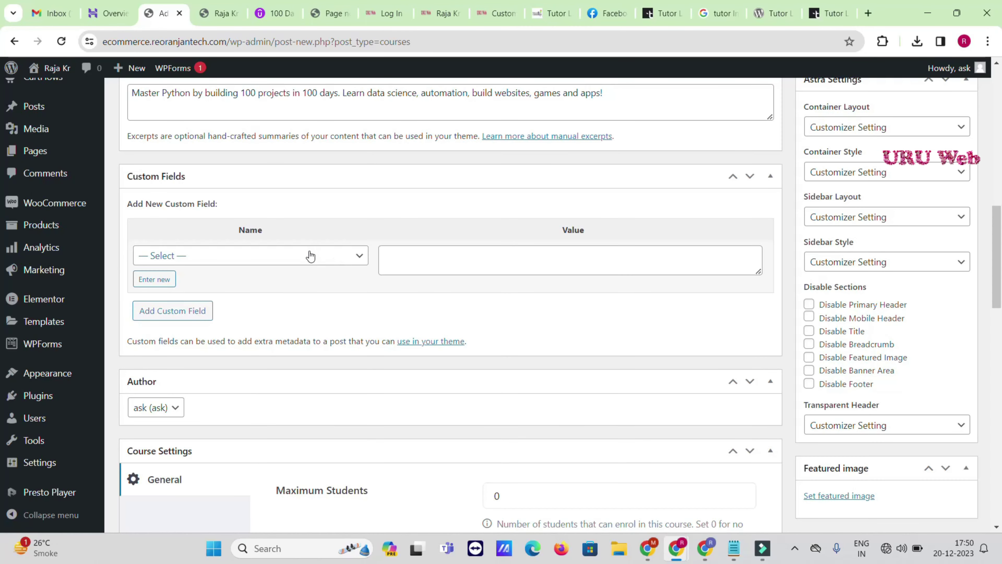
scroll(293, 333, "down", 5)
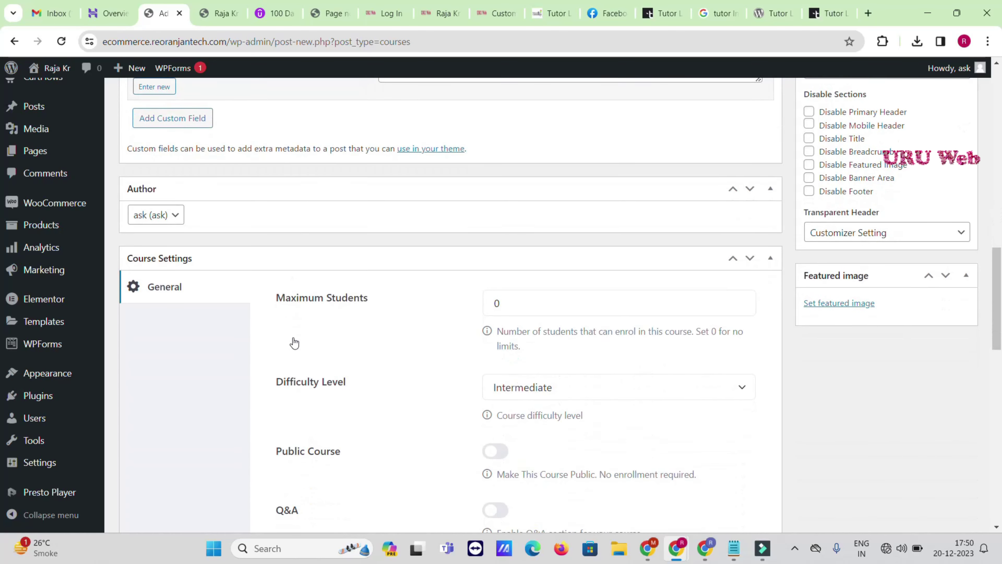
scroll(289, 335, "down", 3)
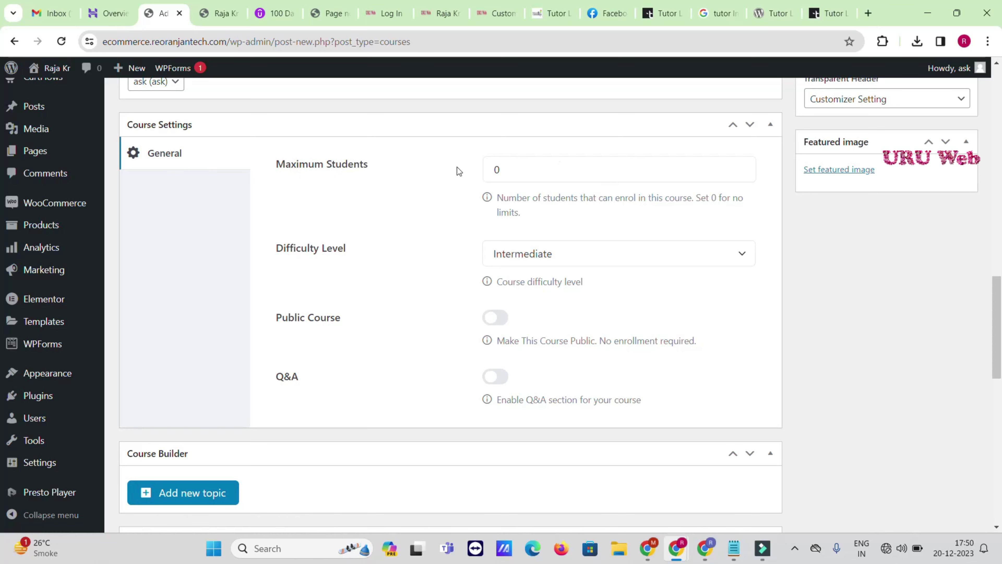
double_click(489, 169)
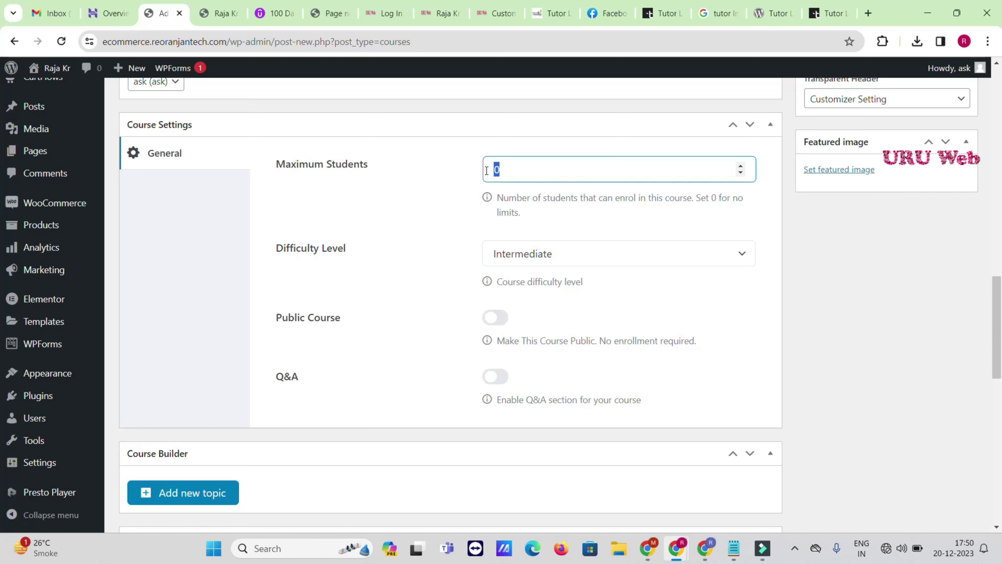
type("50")
key("BackSpace")
key("BackSpace")
type("1000")
key("BackSpace")
key("BackSpace")
key("BackSpace")
key("BackSpace")
double_click(492, 172)
key("BackSpace")
type("100")
left_click_drag(512, 170, 475, 173)
type("0")
Set the course's difficulty level to All Levels.
scroll(277, 191, "down", 1)
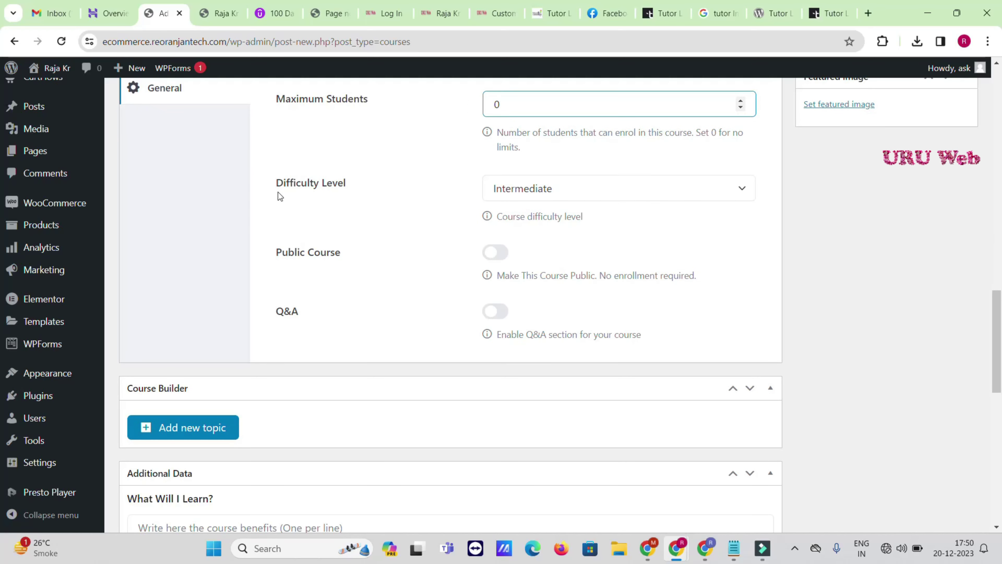
left_click(531, 191)
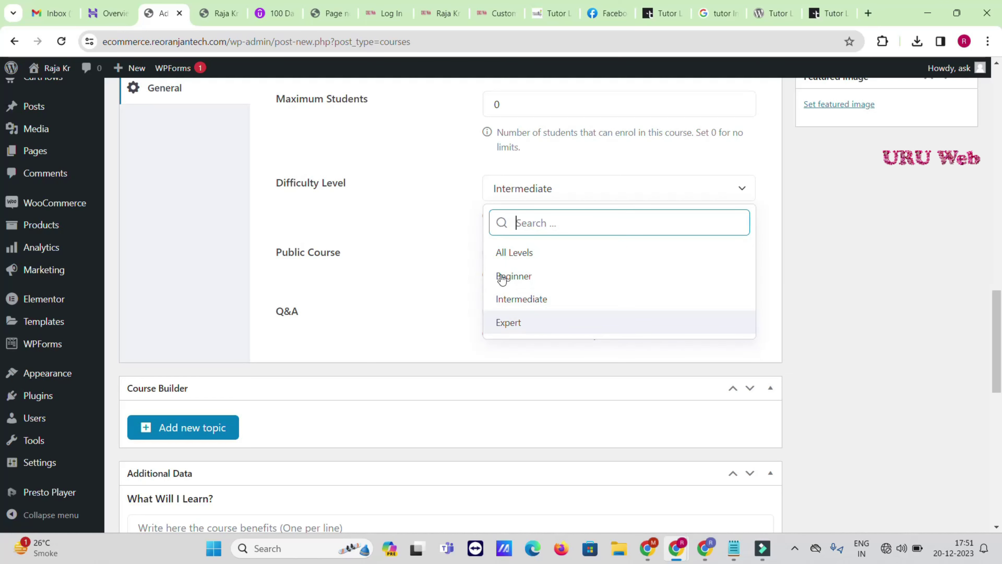
left_click(551, 255)
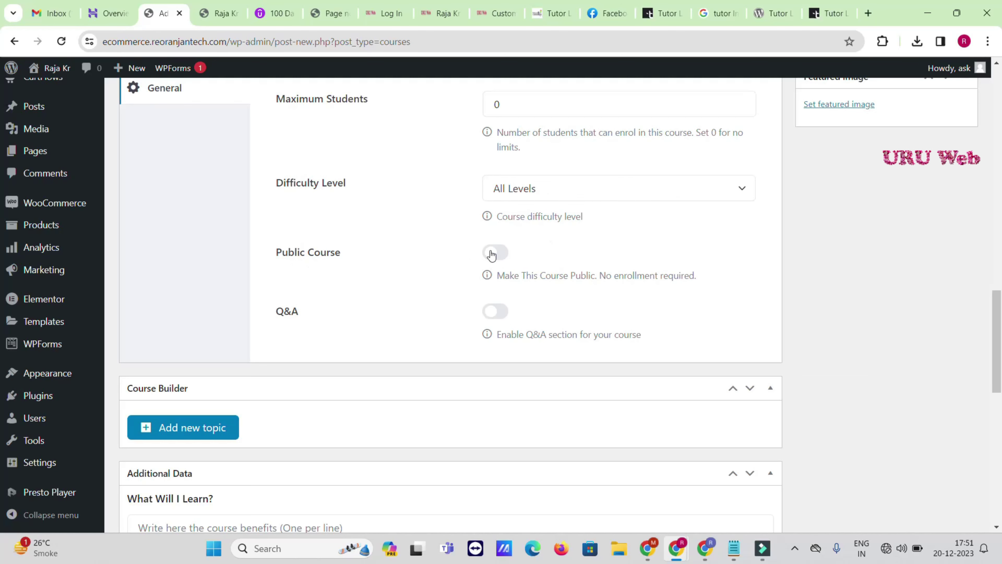
Look over the course builder and additional data sections, and the Udemy course's inclusions, content list and price.
scroll(491, 255, "down", 3)
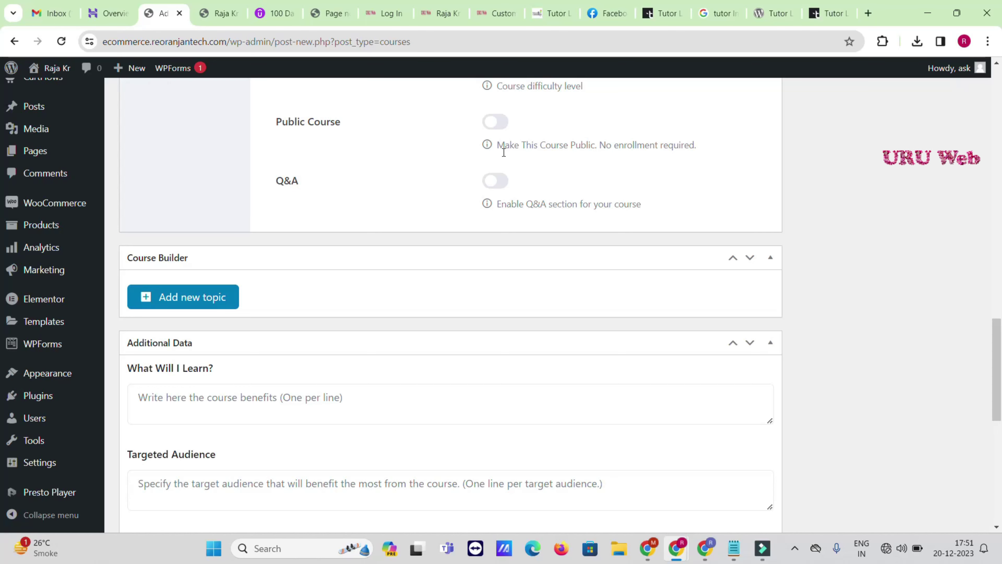
scroll(383, 206, "down", 3)
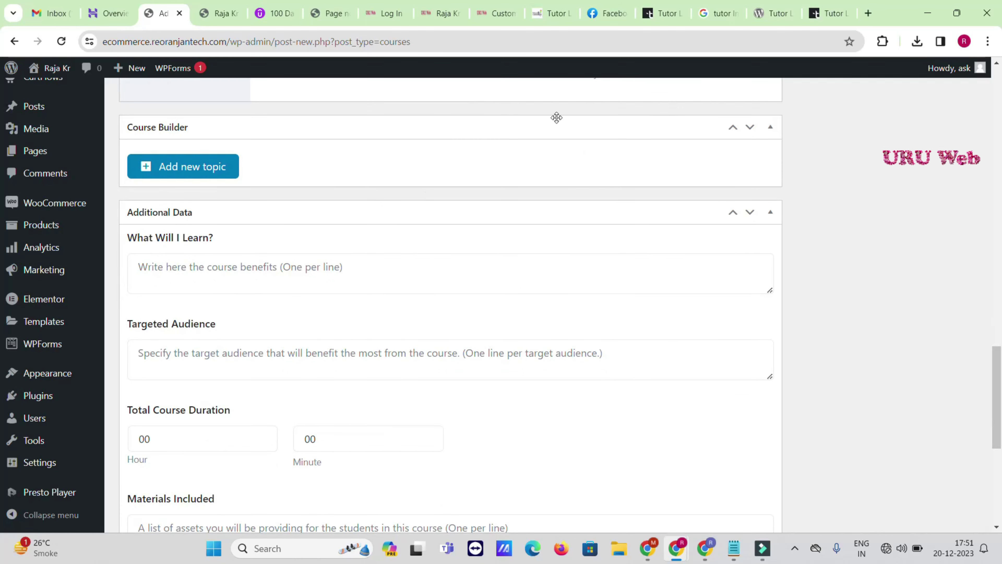
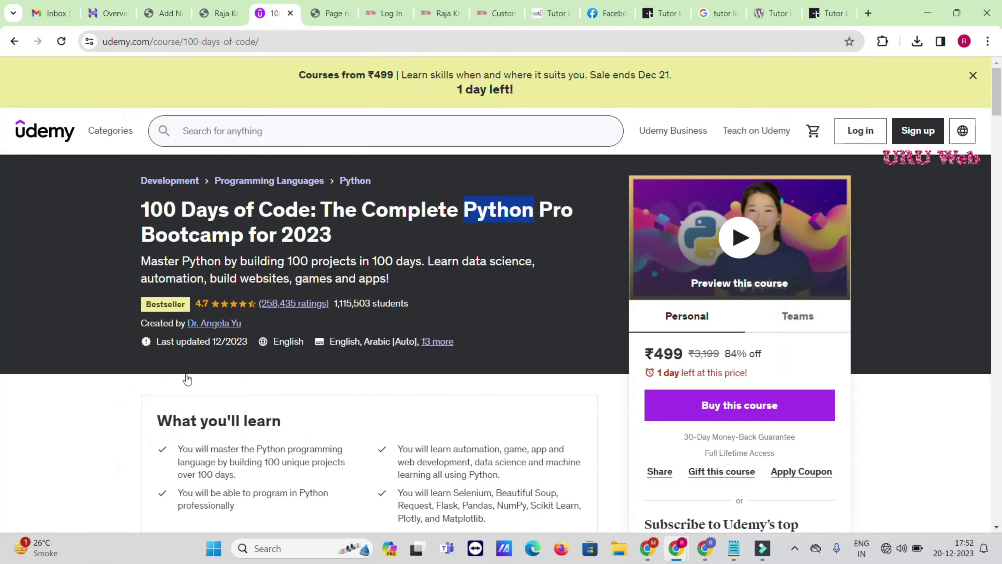
scroll(191, 365, "down", 10)
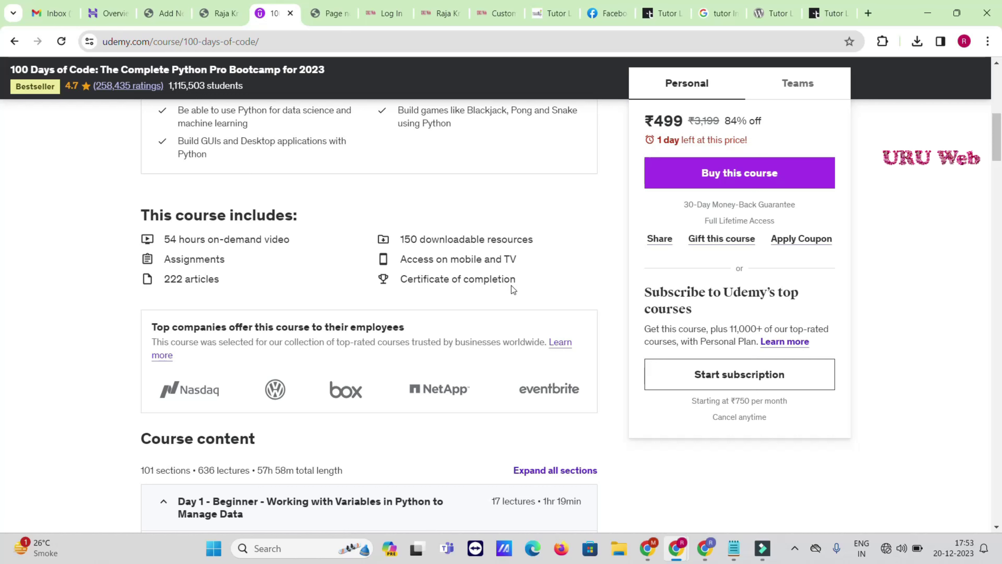
scroll(217, 228, "down", 5)
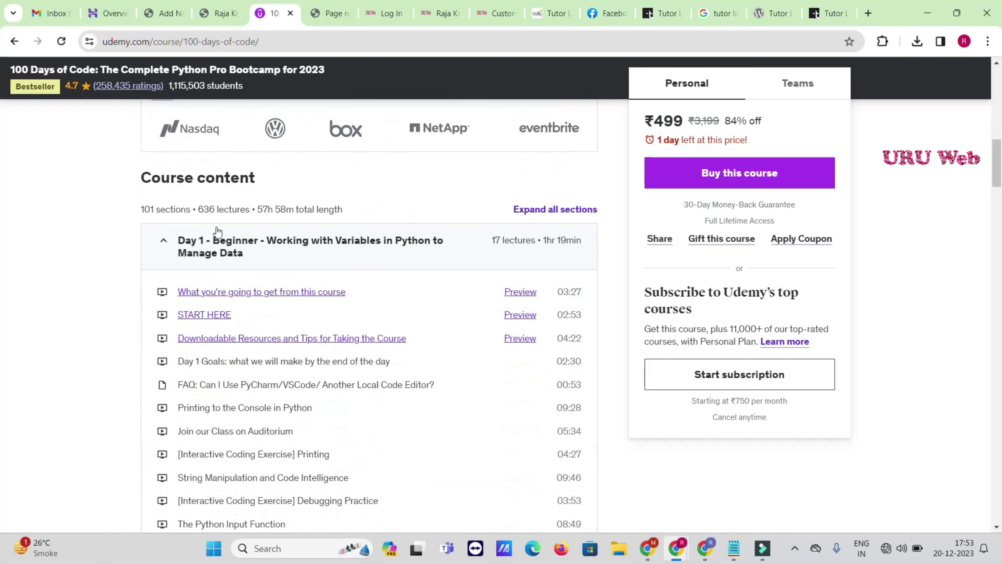
scroll(714, 234, "up", 6)
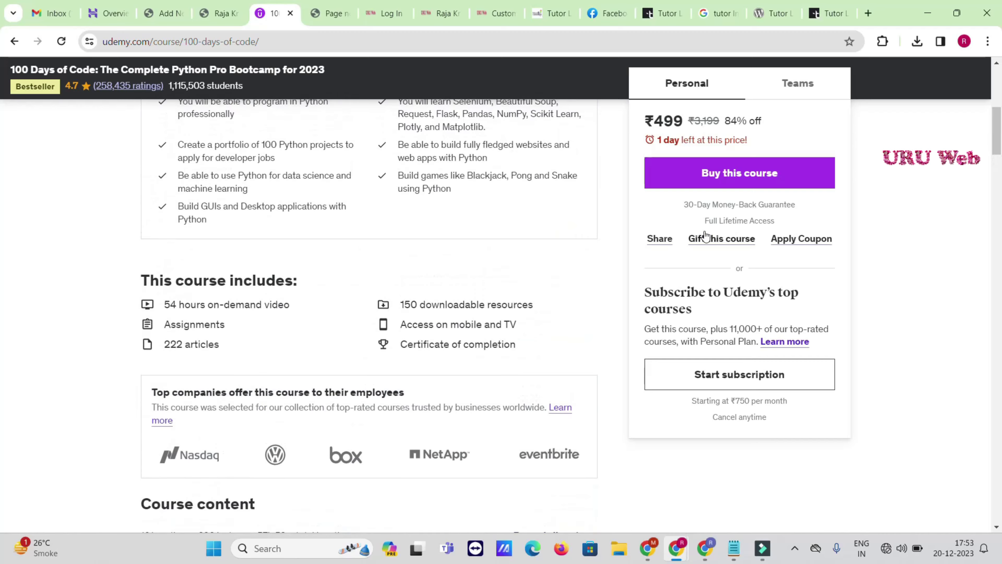
scroll(714, 233, "up", 6)
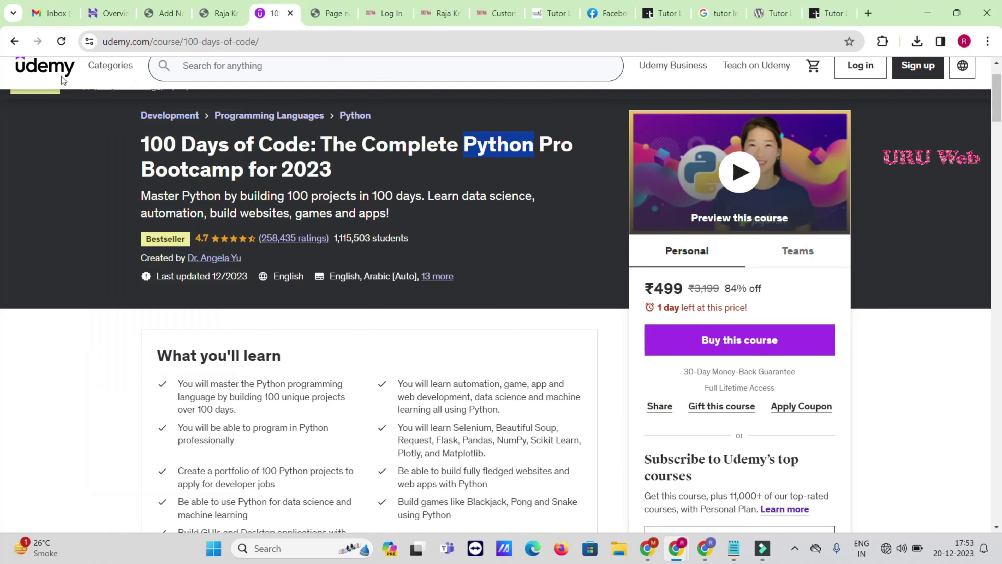
left_click(14, 41)
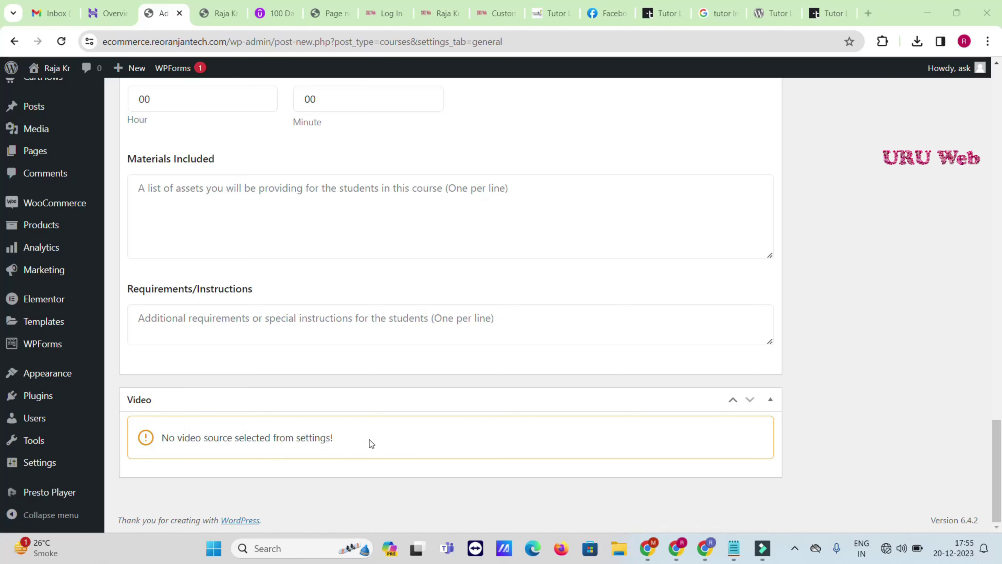
Upload the image "Untitled-3 (1).png" from the Downloads folder and set it as the course's featured image.
scroll(370, 438, "up", 2)
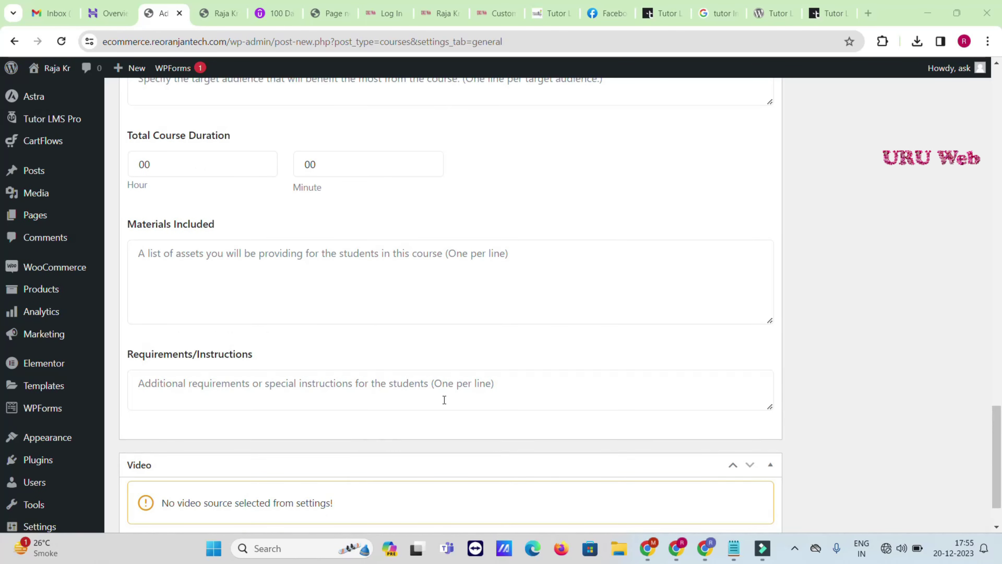
scroll(454, 393, "up", 5)
scroll(727, 320, "up", 6)
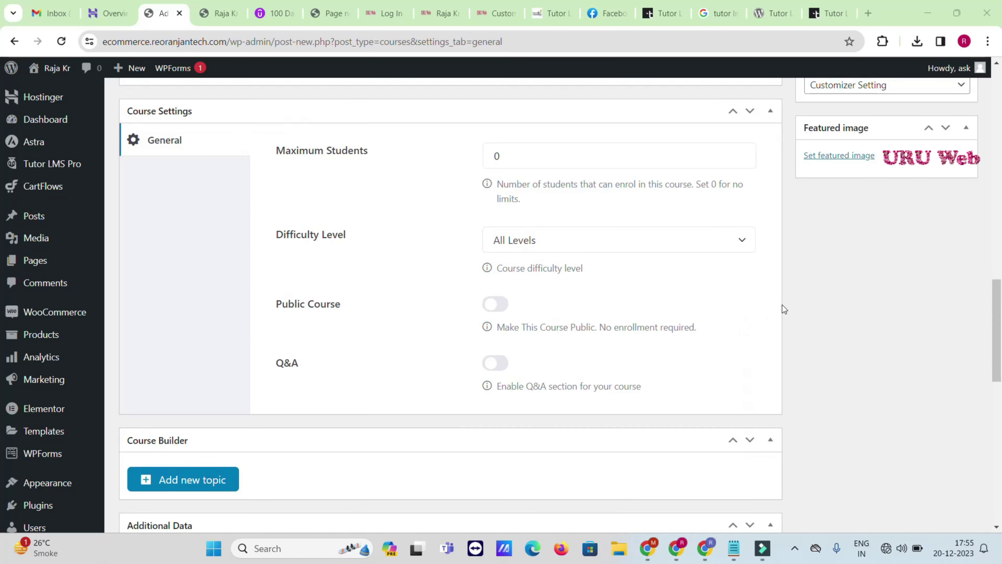
scroll(765, 312, "up", 5)
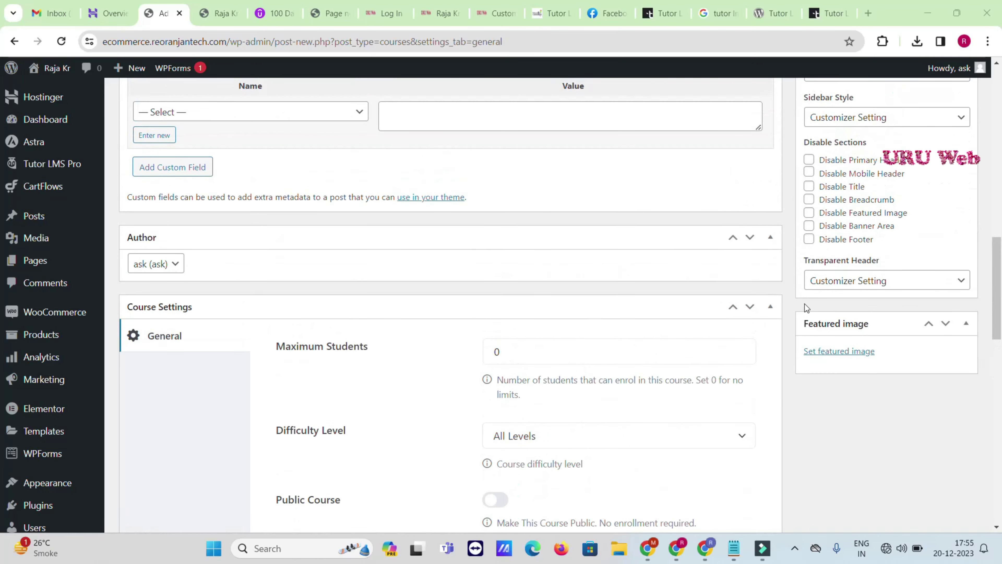
left_click(846, 352)
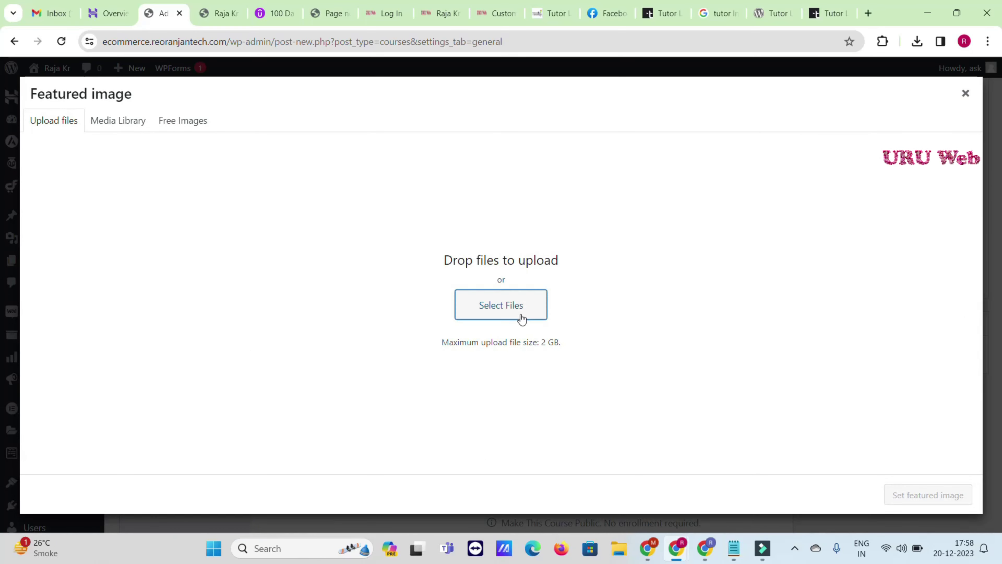
left_click(521, 318)
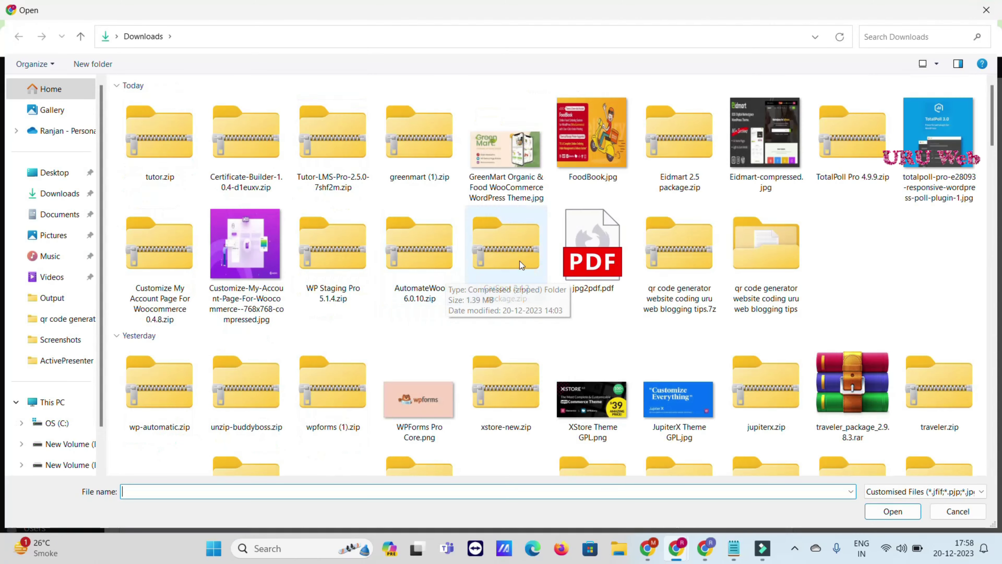
scroll(520, 261, "down", 15)
double_click(331, 241)
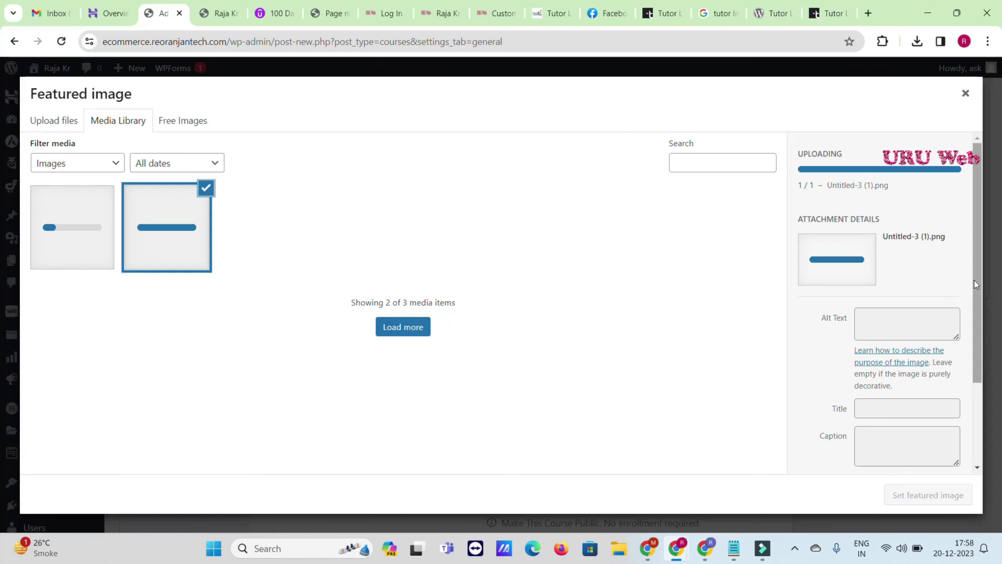
left_click(930, 494)
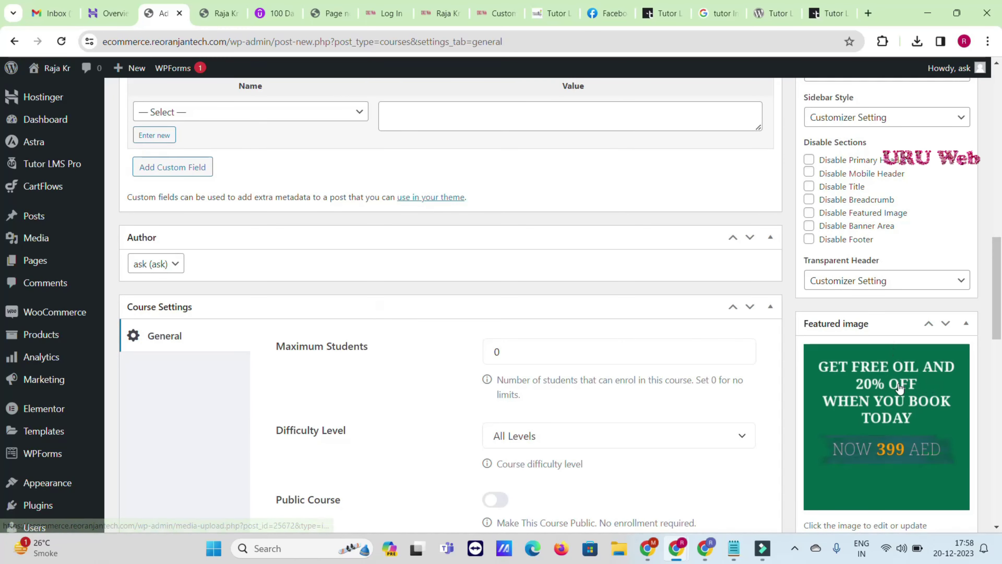
Copy the word "Python" from the course title and add it as a new course category.
scroll(898, 383, "up", 3)
scroll(898, 382, "up", 5)
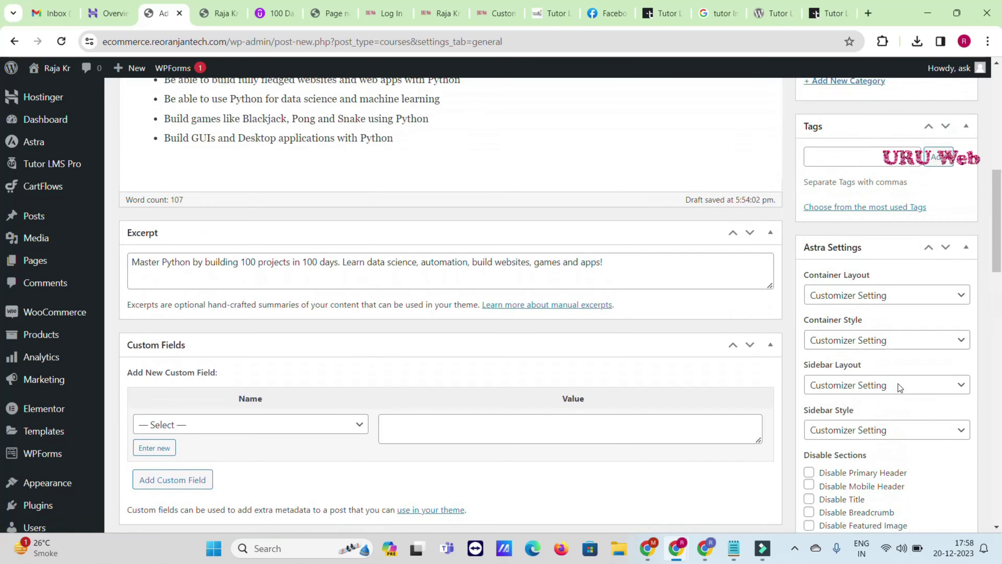
scroll(819, 219, "up", 3)
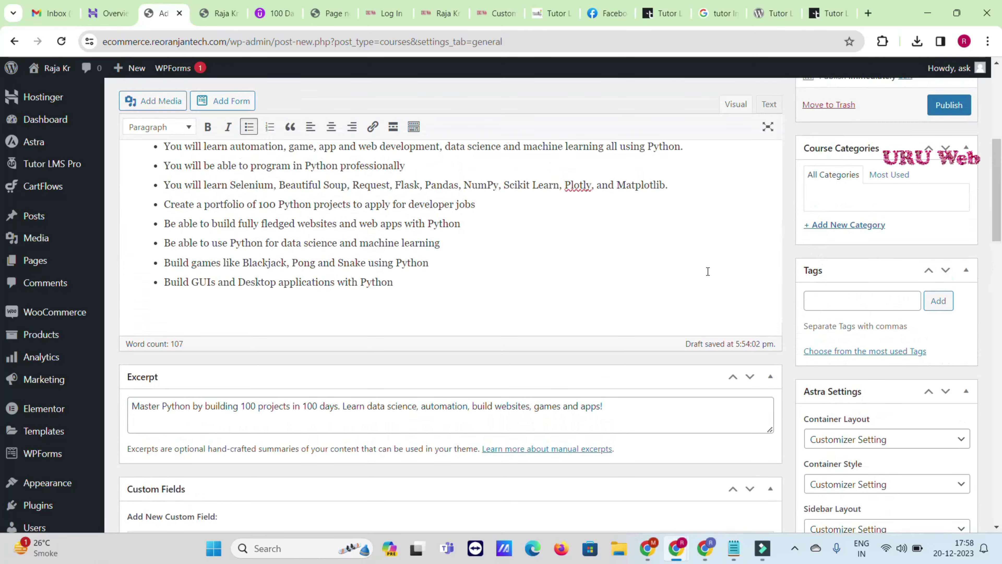
scroll(487, 228, "up", 8)
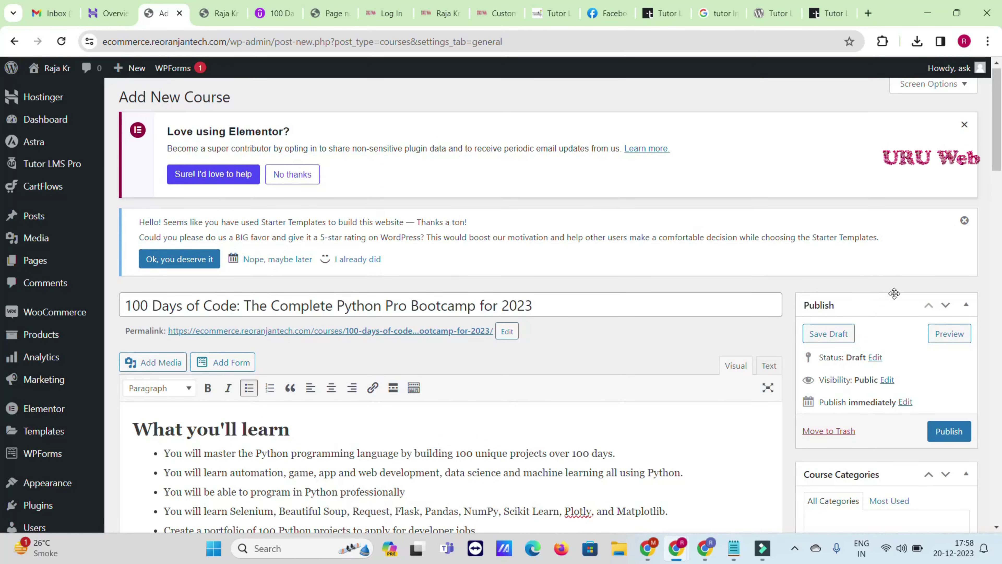
scroll(946, 292, "down", 6)
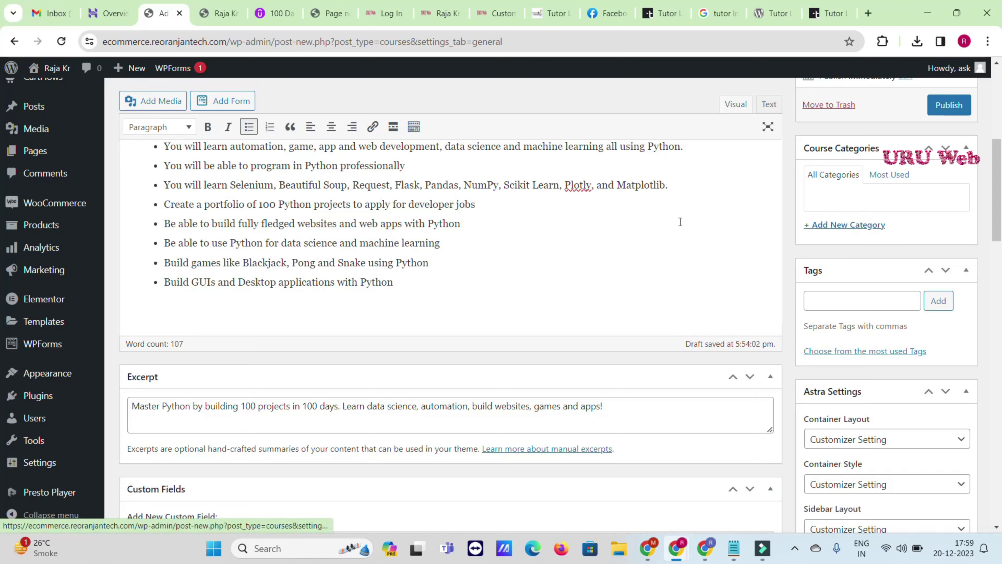
scroll(555, 244, "up", 4)
scroll(554, 243, "up", 4)
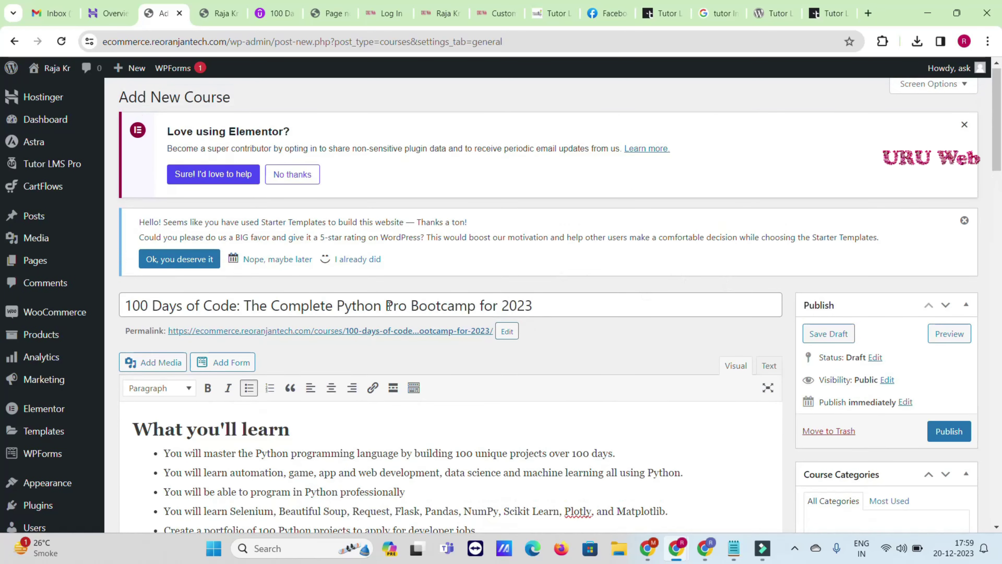
left_click_drag(338, 306, 381, 304)
key("ctrl+c")
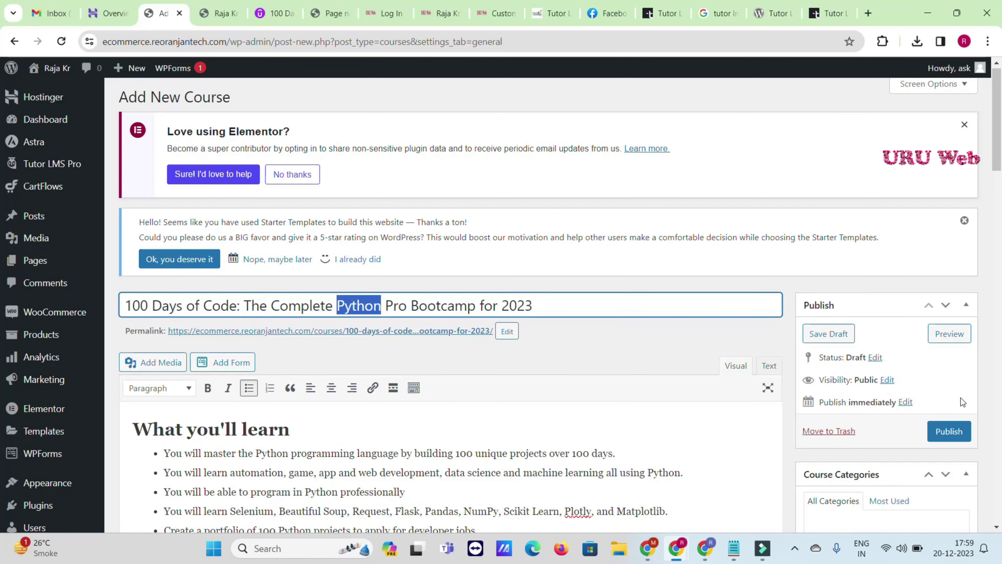
scroll(939, 400, "down", 6)
left_click(836, 303)
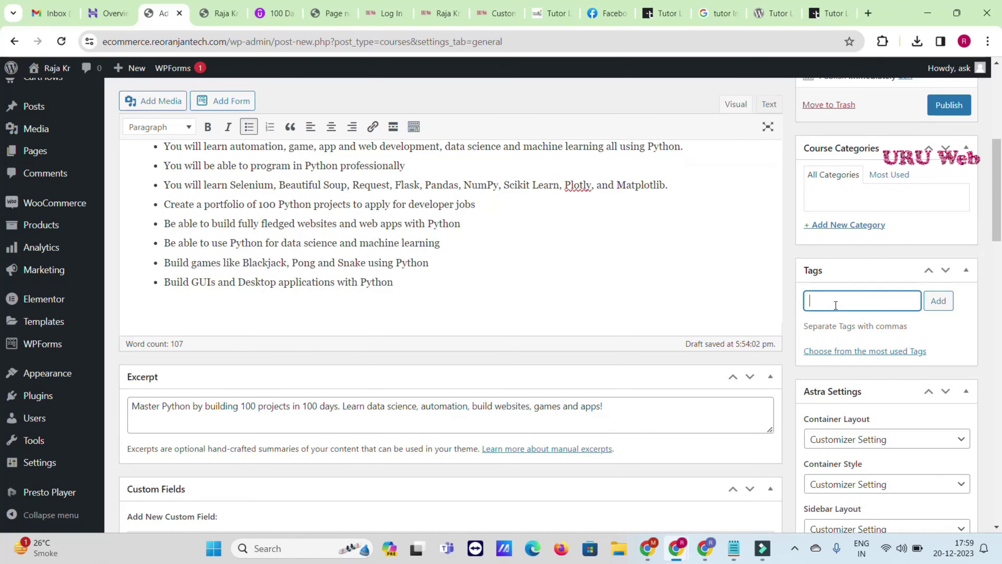
left_click(860, 225)
key("ctrl+v")
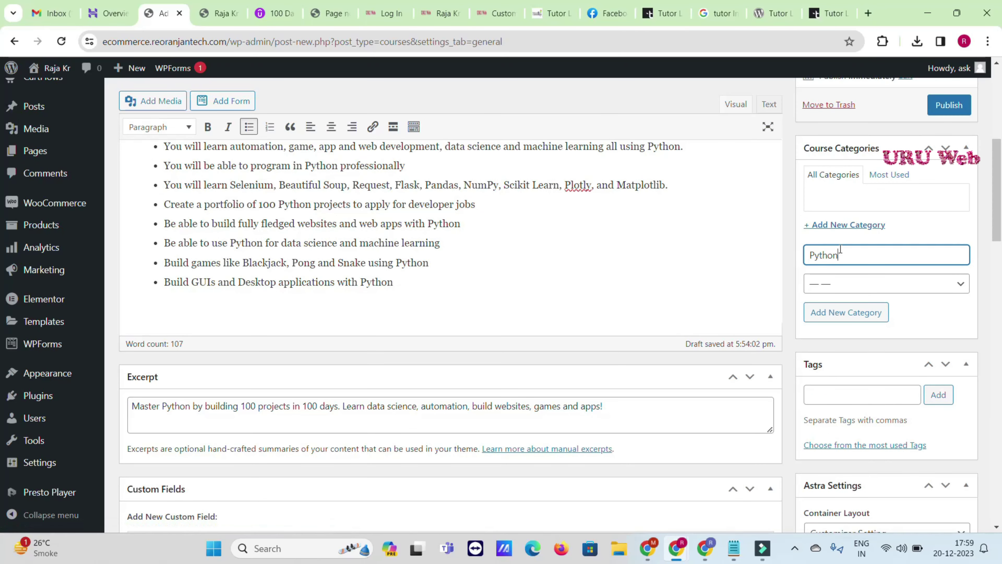
left_click(856, 314)
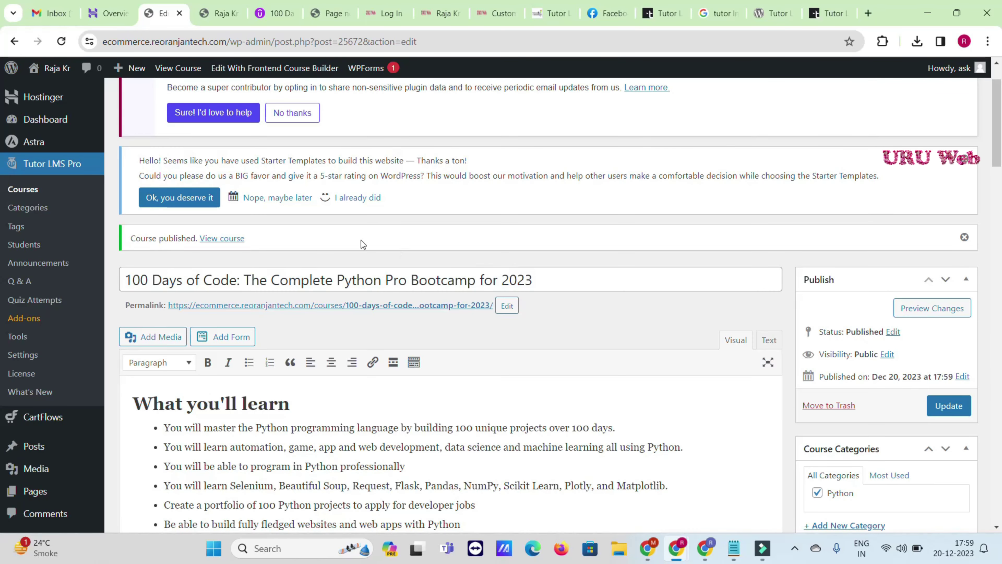
Open the Tutor LMS settings and look over the general options and the pages offered as the Terms and Conditions page.
left_click(37, 355)
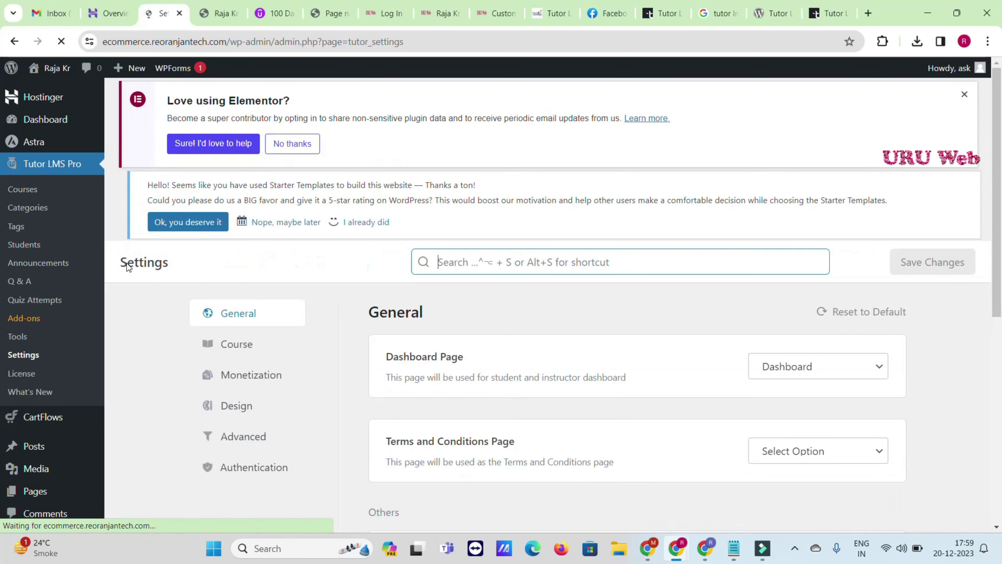
scroll(676, 315, "down", 3)
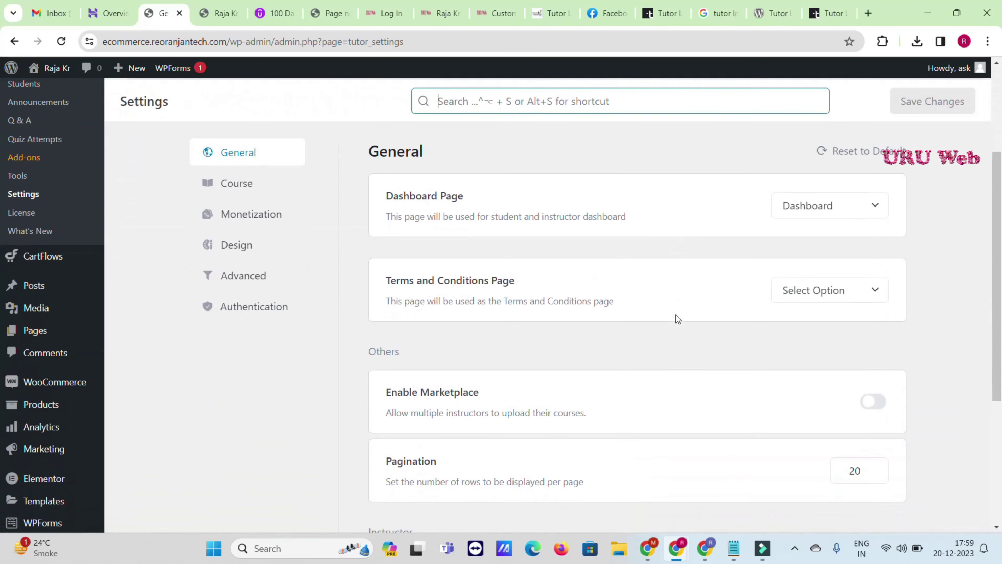
scroll(654, 304, "up", 4)
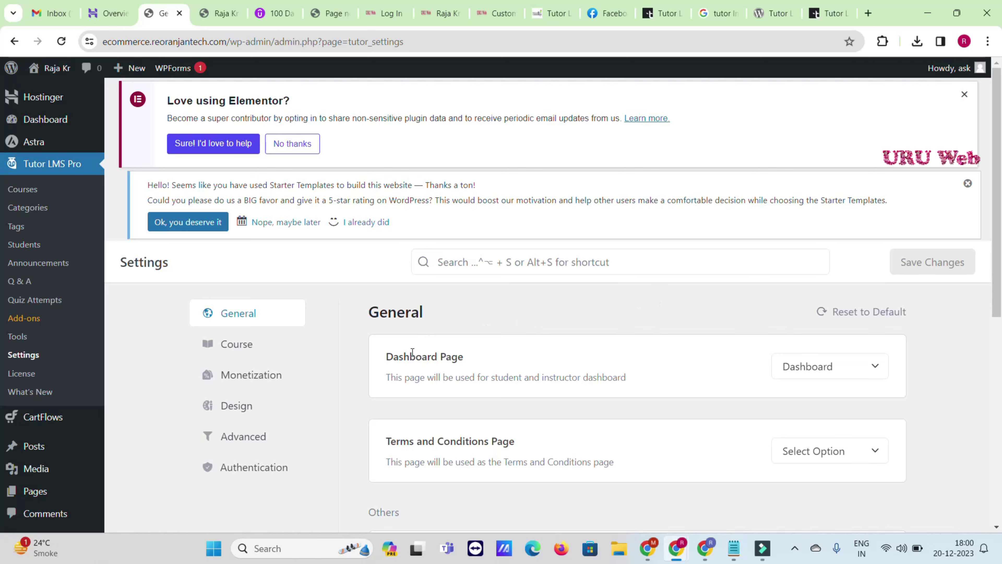
scroll(735, 378, "down", 1)
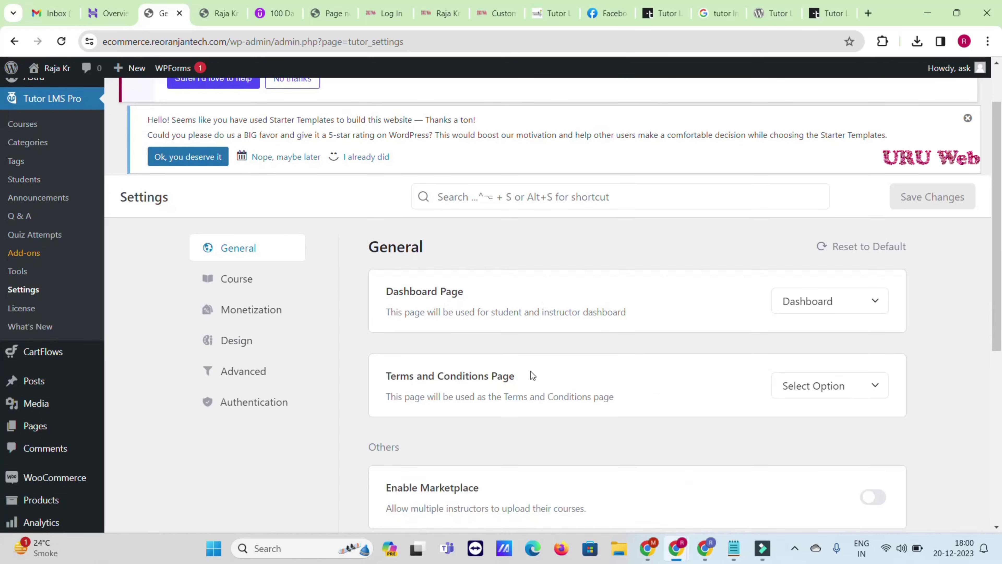
scroll(918, 382, "down", 2)
left_click(875, 255)
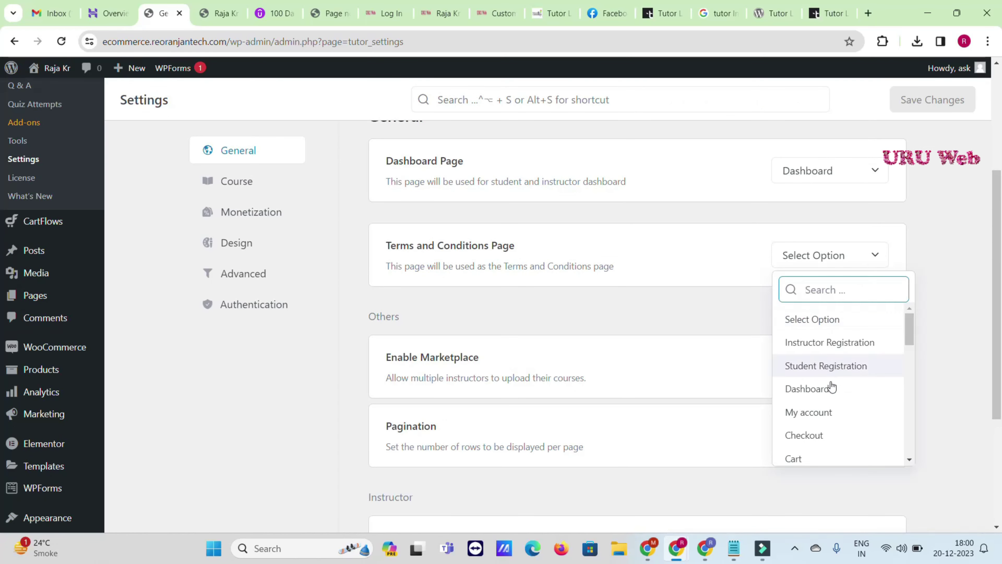
scroll(829, 412, "down", 5)
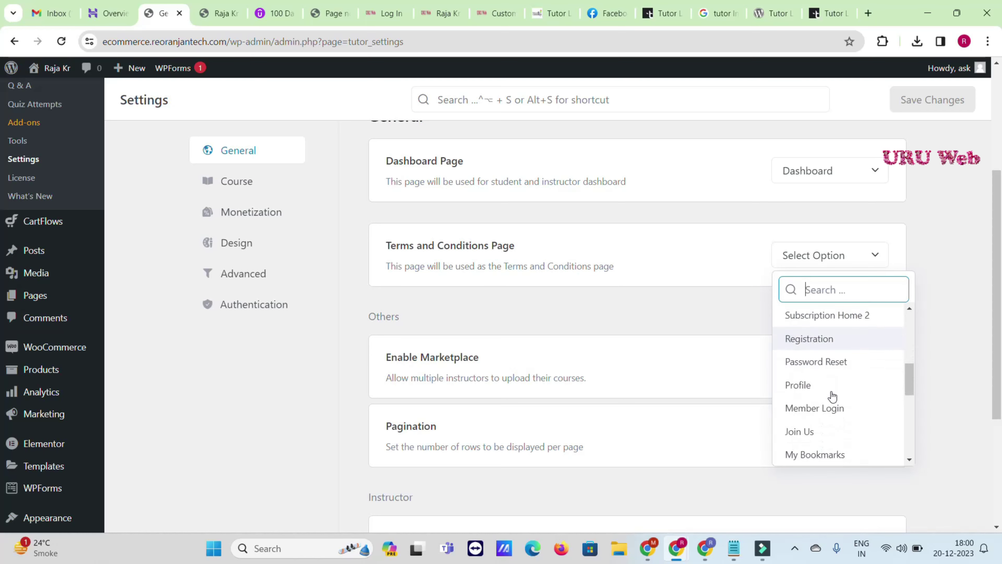
left_click(963, 296)
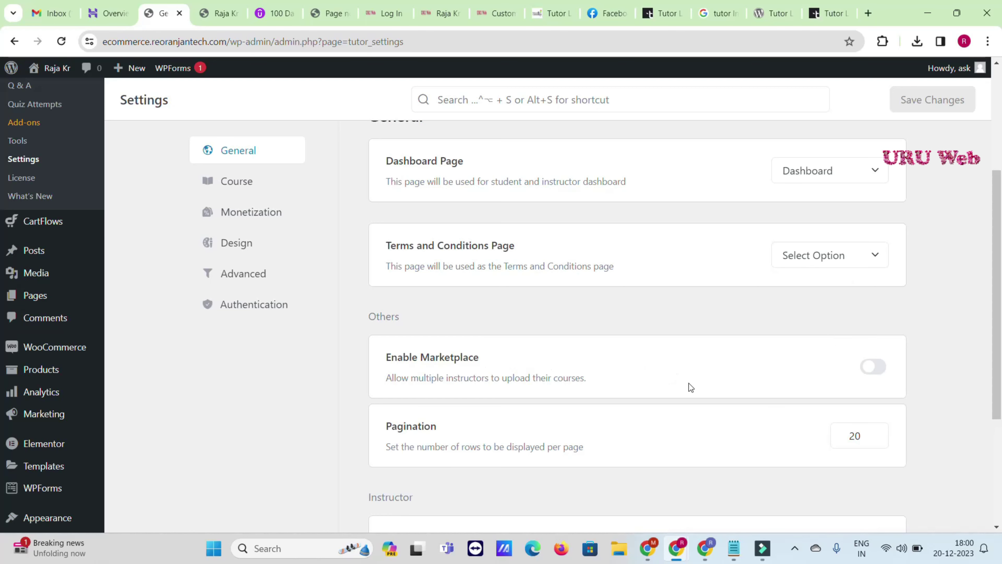
Enable the marketplace, direct course publishing by instructors and the Become an Instructor button, and save the general settings.
left_click(878, 368)
scroll(903, 335, "down", 4)
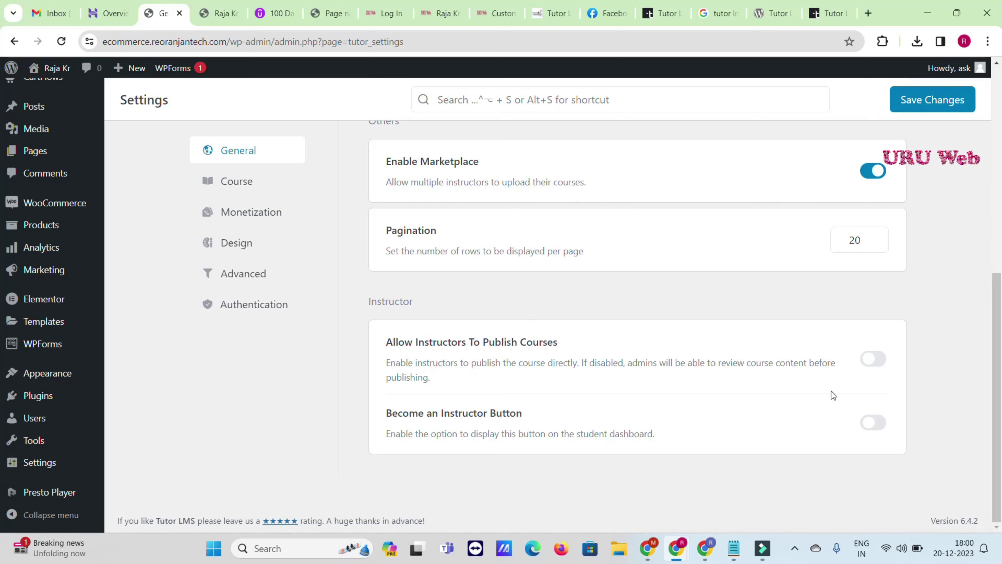
left_click(871, 363)
left_click(874, 427)
left_click(922, 88)
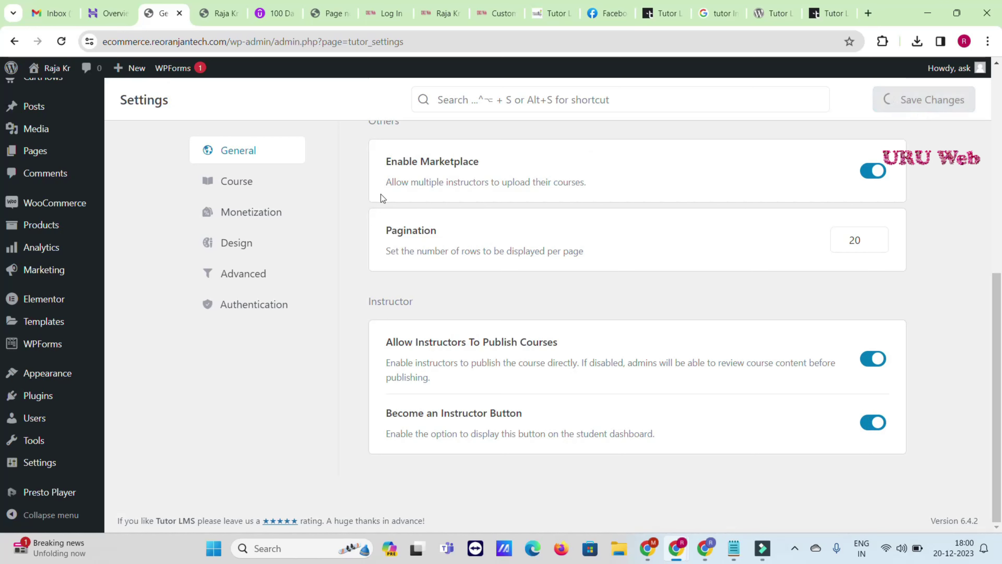
Turn on automatic redirection to enrolled courses in the Tutor LMS course settings.
left_click(252, 189)
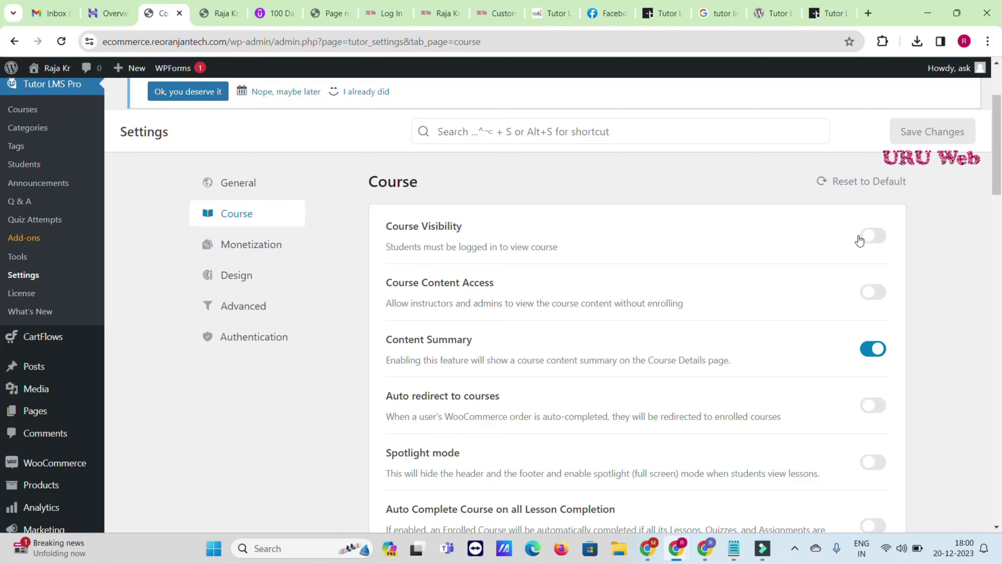
scroll(498, 303, "up", 2)
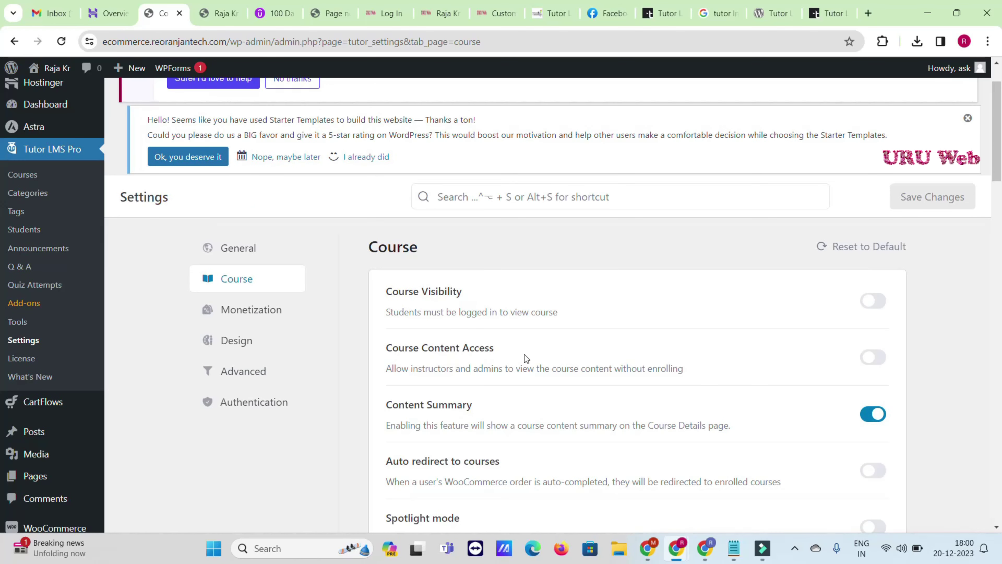
scroll(749, 355, "down", 3)
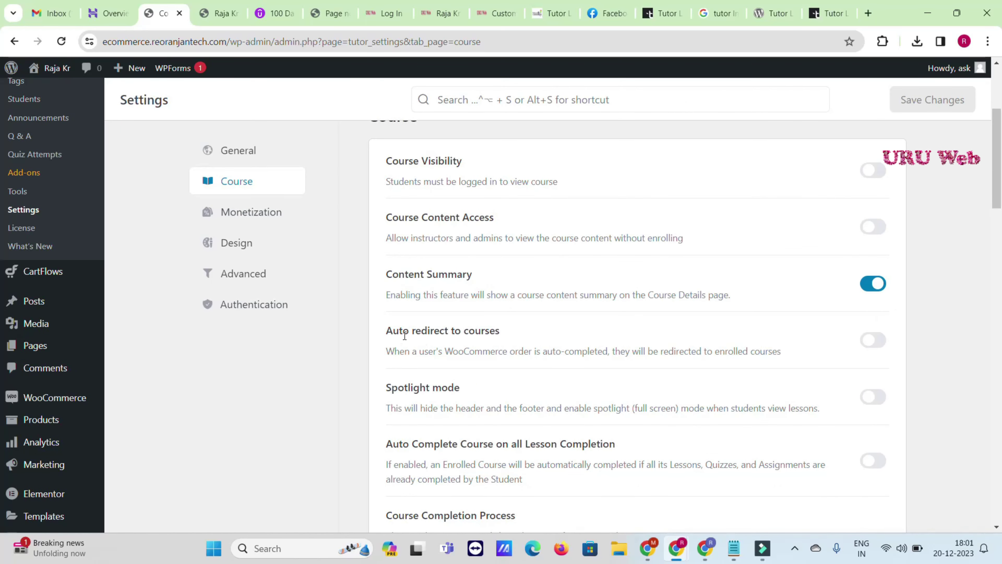
left_click(879, 342)
Review the spotlight, auto-complete and course completion options, and enable Course Retake.
scroll(669, 361, "down", 1)
scroll(669, 360, "down", 3)
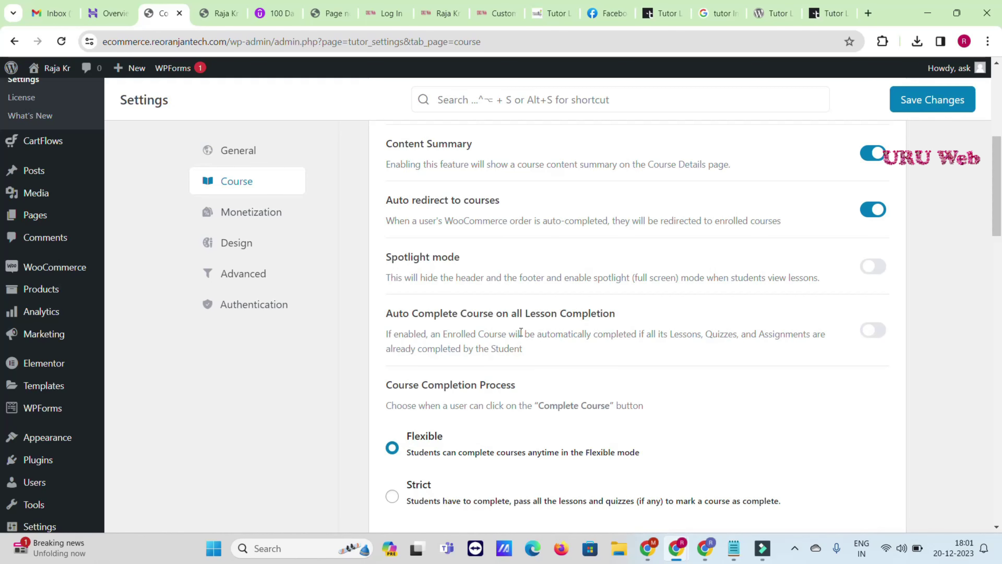
scroll(476, 318, "down", 3)
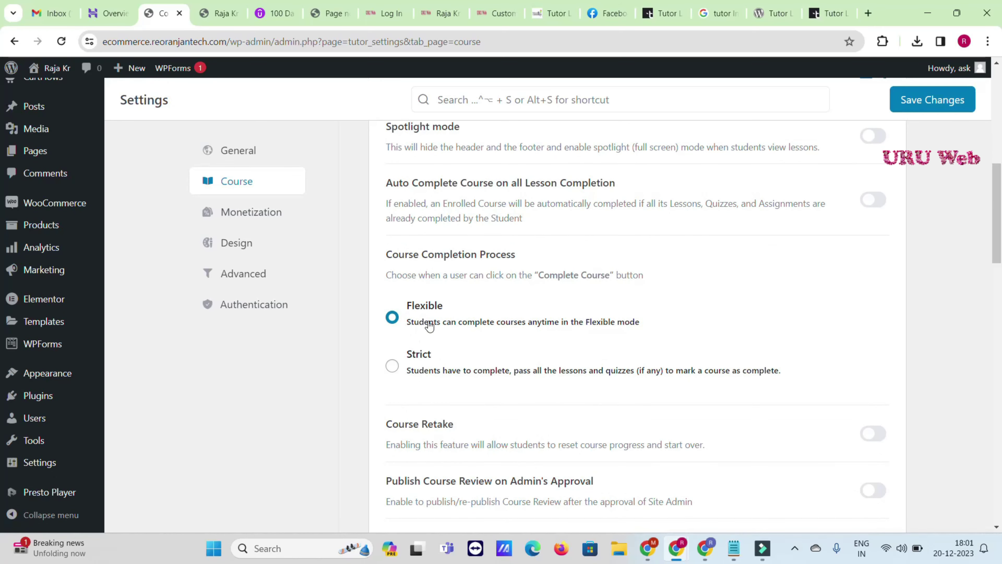
scroll(446, 367, "down", 2)
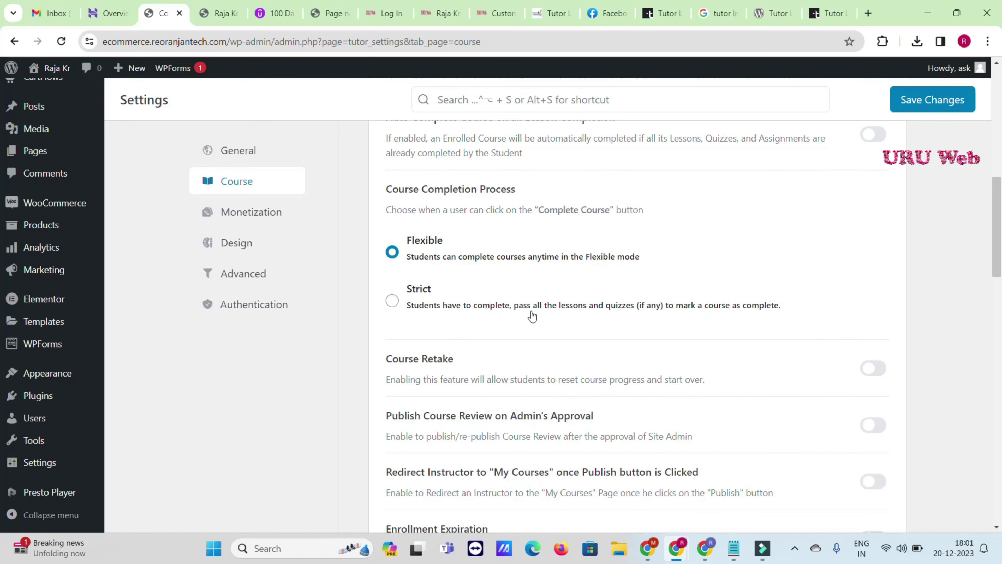
scroll(410, 249, "down", 3)
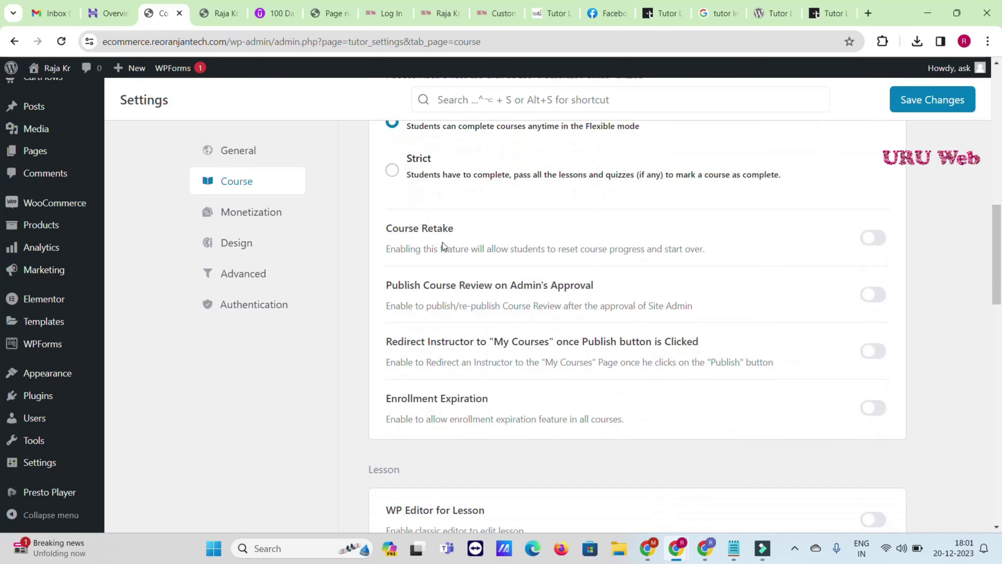
left_click(877, 244)
Enable publishing course reviews on admin's approval, redirecting instructors to "My Courses" after publishing, and enrollment expiration.
left_click(878, 296)
left_click(880, 297)
scroll(400, 245, "down", 3)
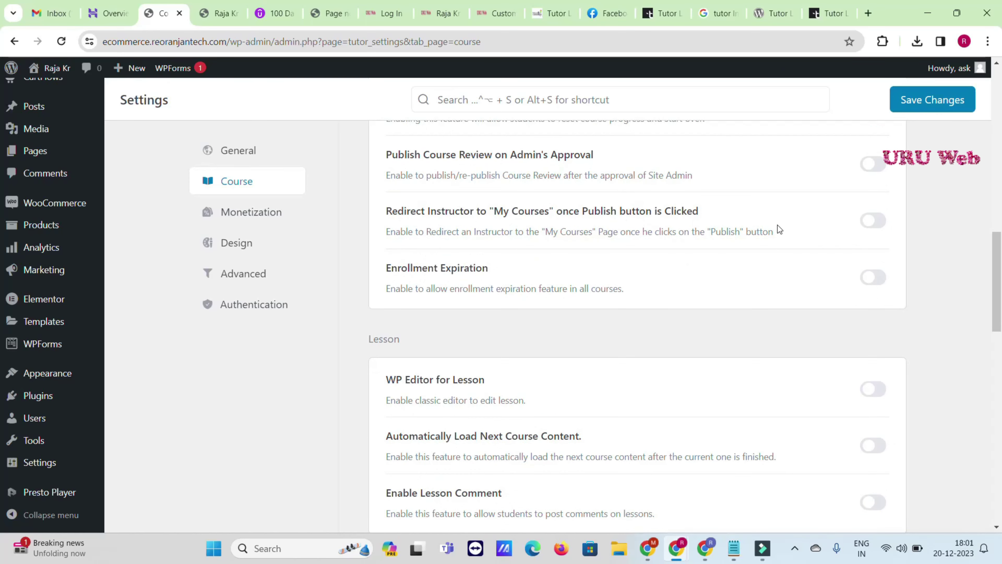
left_click(870, 227)
scroll(561, 242, "up", 3)
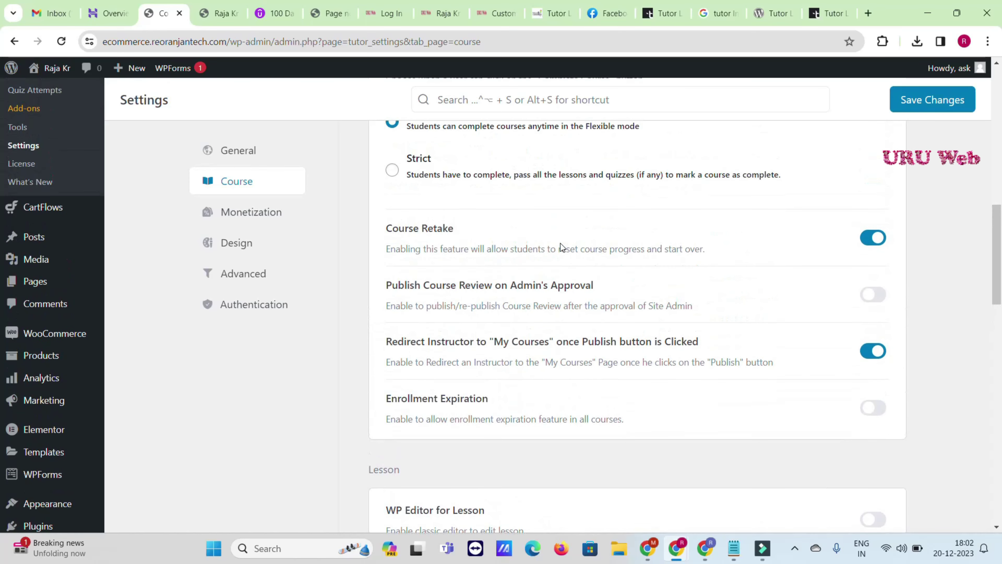
left_click(879, 416)
left_click(870, 295)
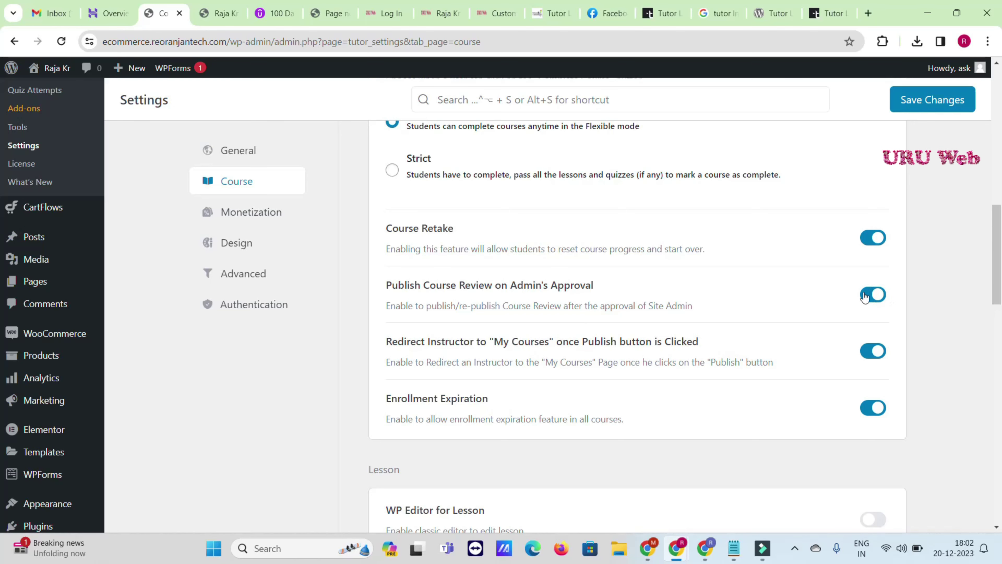
Enable lesson comments in the Lesson section of the course settings.
scroll(508, 359, "down", 5)
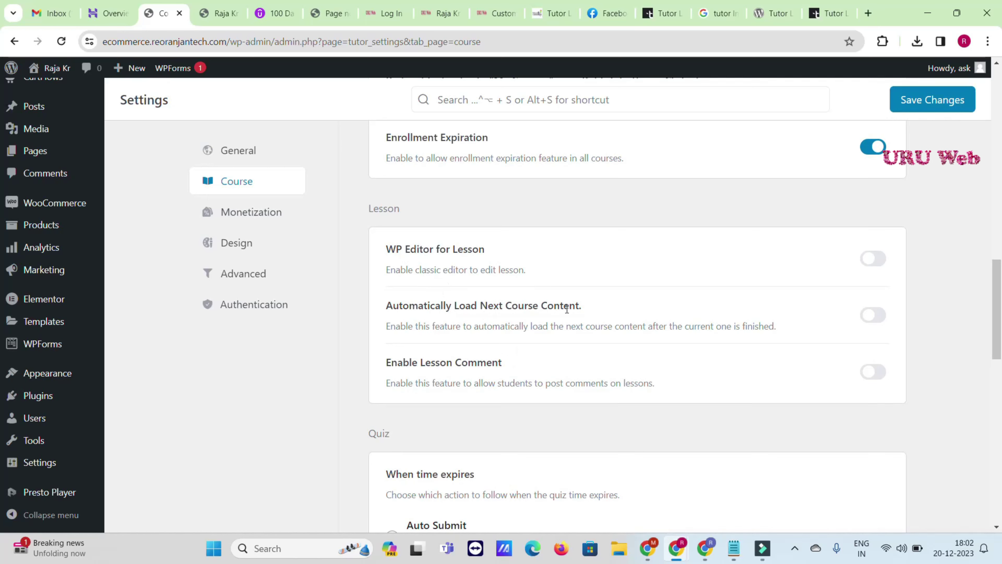
scroll(410, 290, "down", 3)
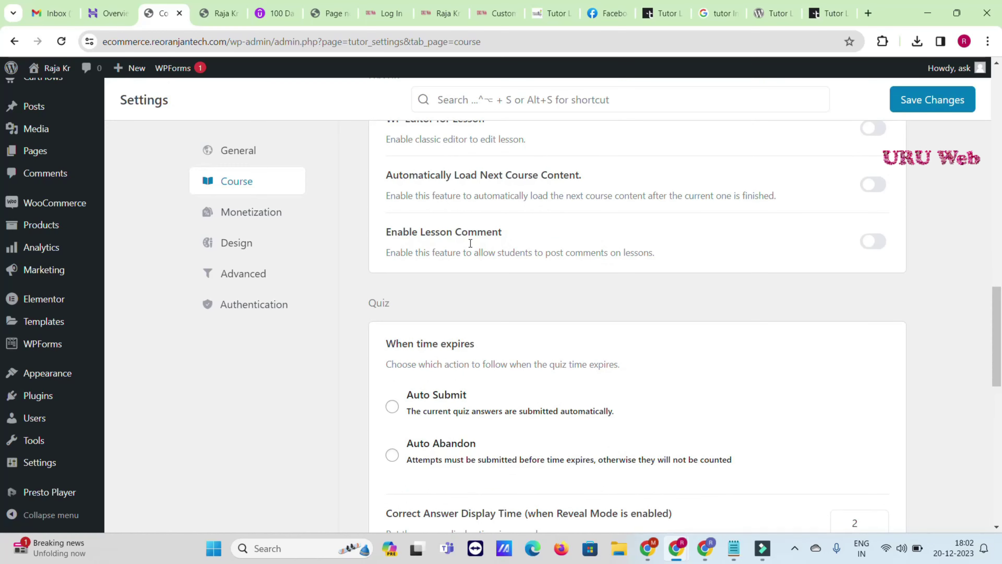
scroll(516, 252, "down", 4)
scroll(808, 209, "up", 4)
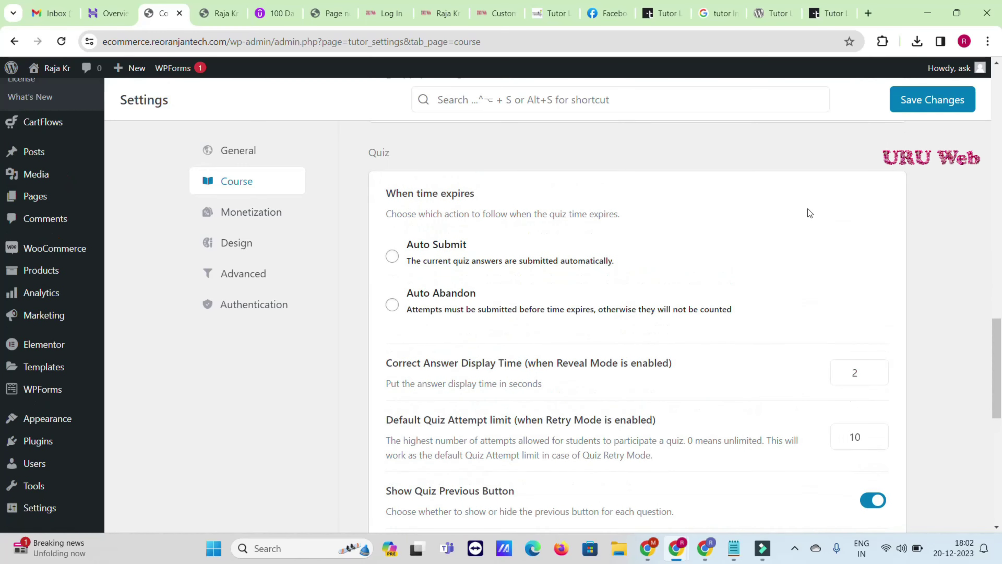
left_click(873, 241)
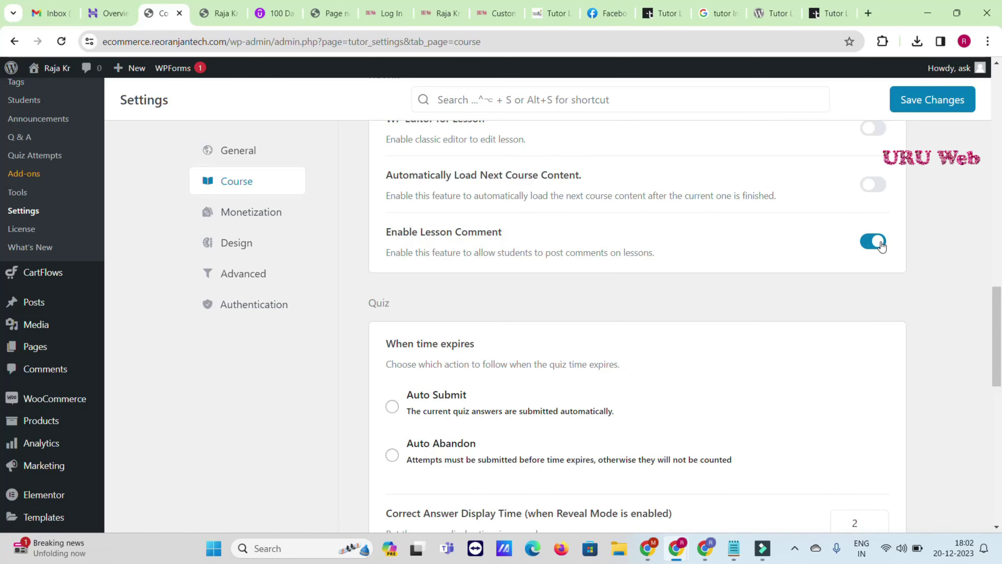
Allow External URL, Youtube, Vimeo and Shortcode as preferred video sources, and save the course settings.
scroll(424, 344, "down", 2)
scroll(425, 343, "down", 10)
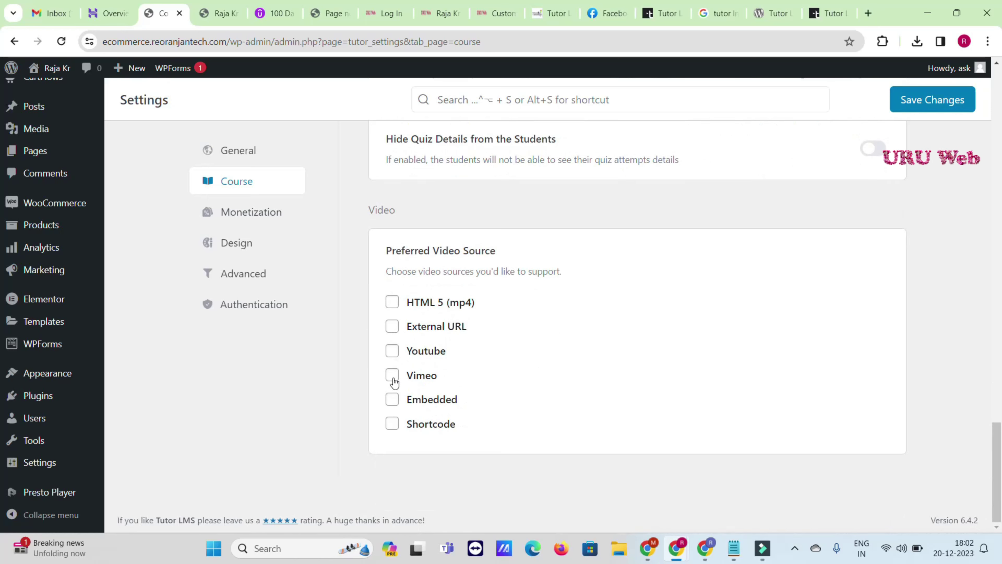
left_click(395, 357)
left_click(394, 336)
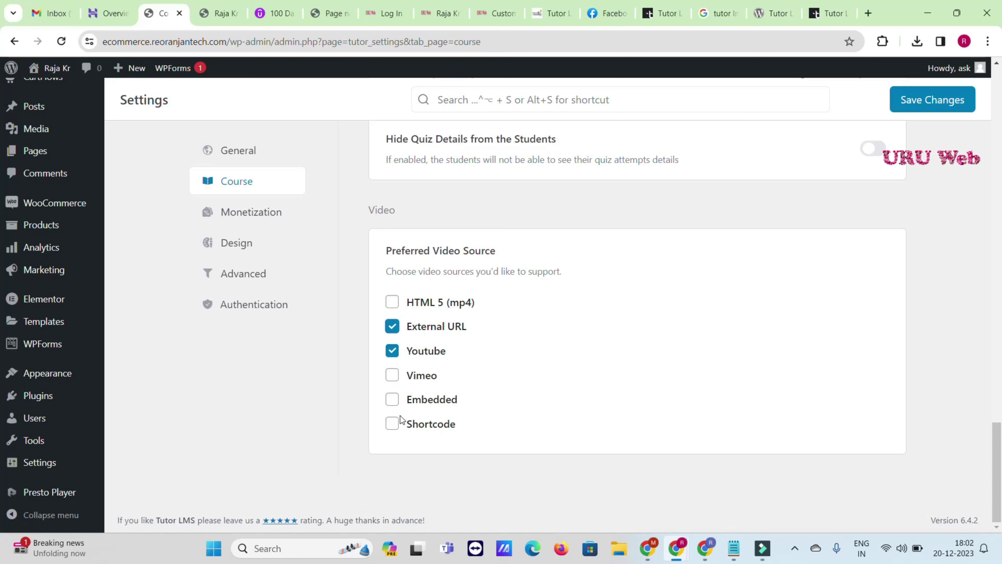
left_click(400, 427)
left_click(395, 380)
left_click(918, 105)
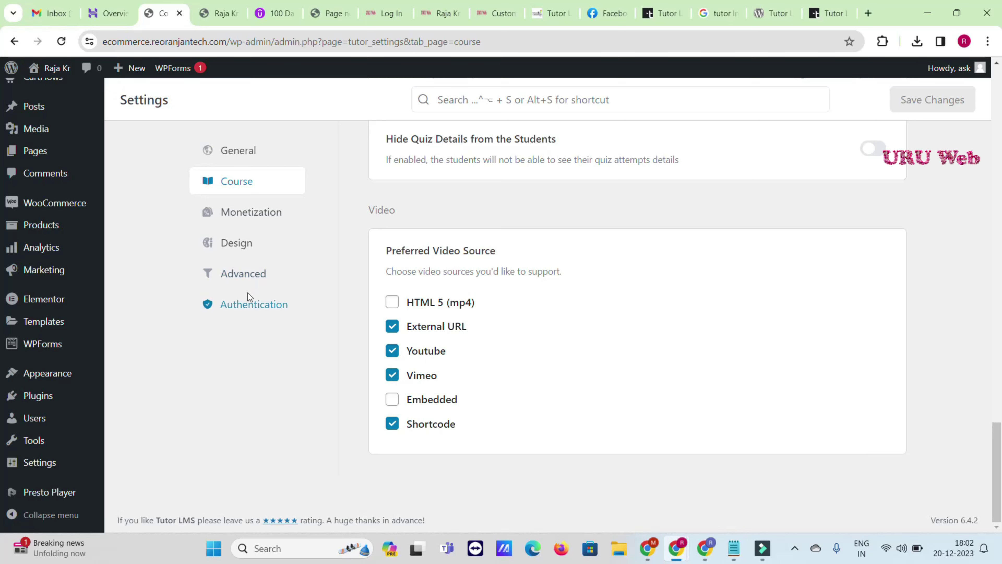
Go back to the Tutor LMS course list and open the 100 Days of Code Python course for editing.
scroll(65, 233, "up", 6)
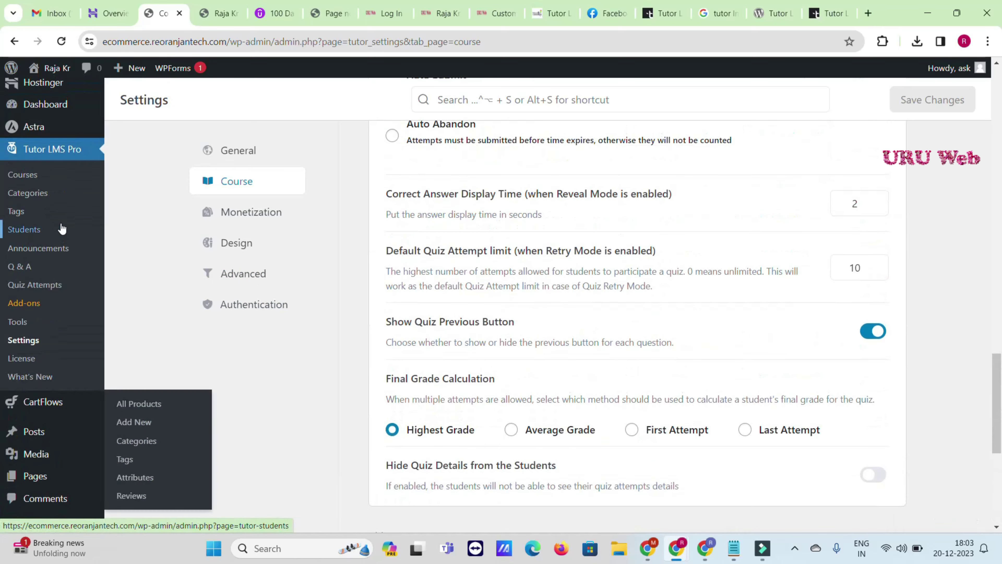
left_click(35, 180)
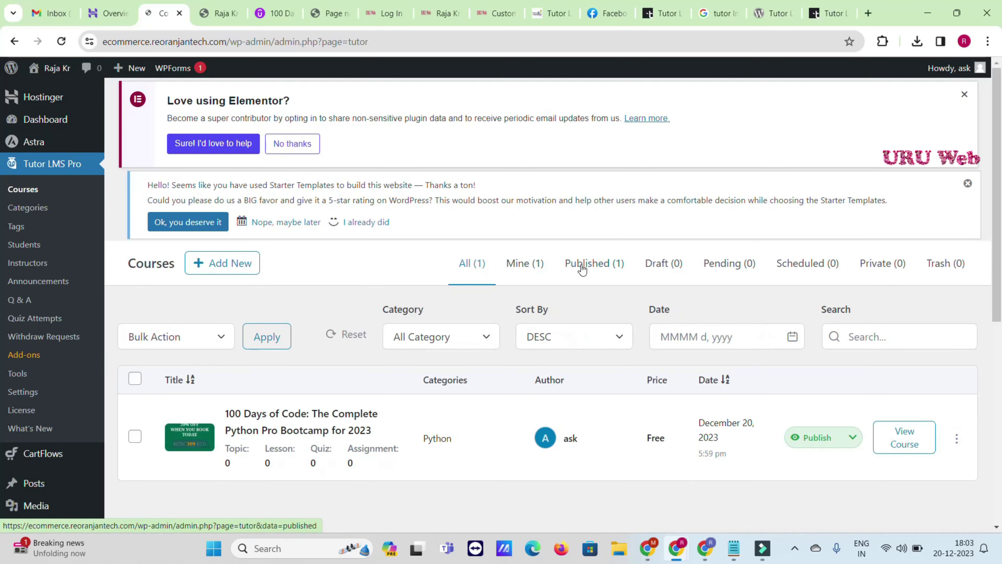
scroll(238, 437, "down", 5)
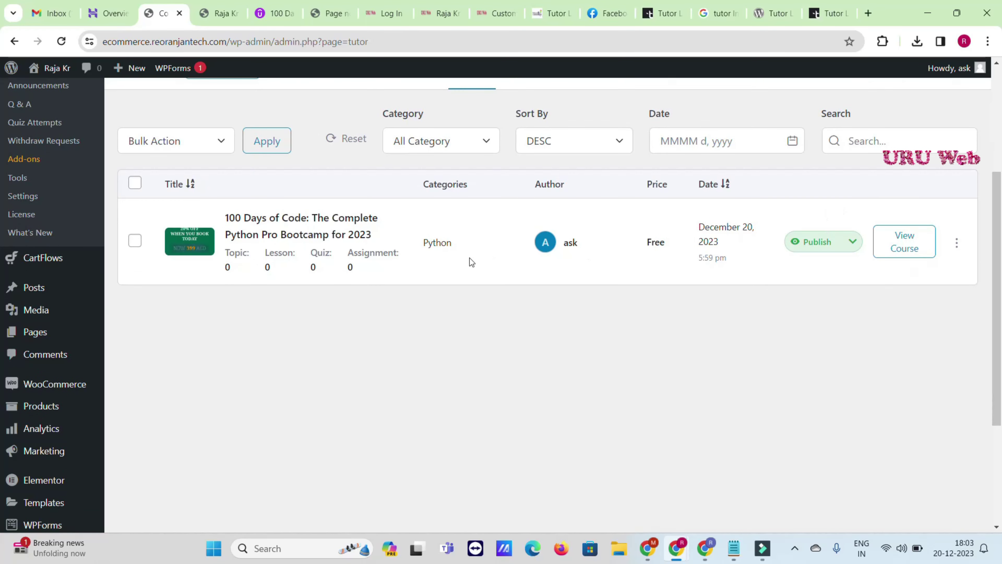
left_click(261, 218)
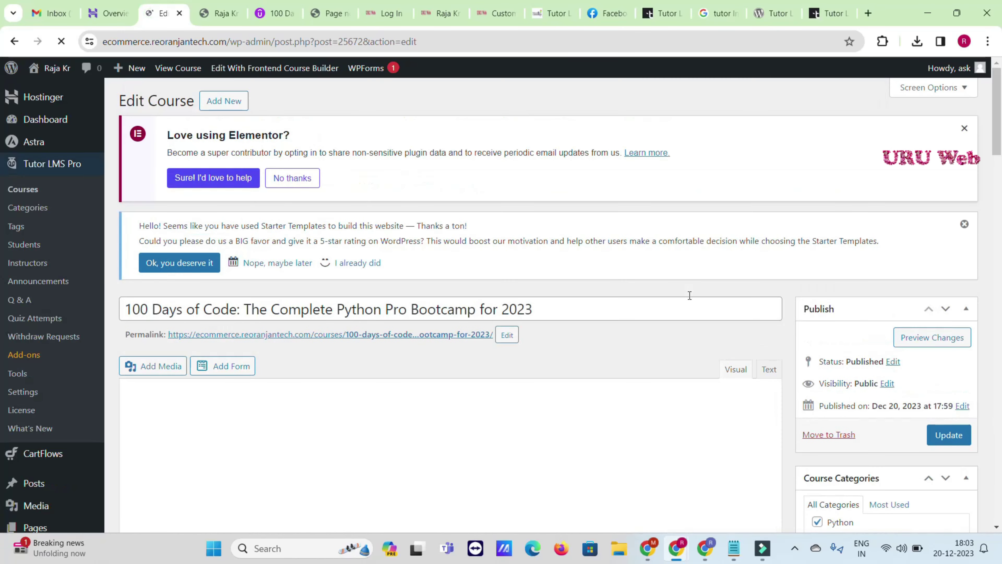
Choose Youtube as the source of the Course Intro Video for the 100 Days of Code course.
scroll(295, 309, "down", 15)
scroll(297, 310, "down", 15)
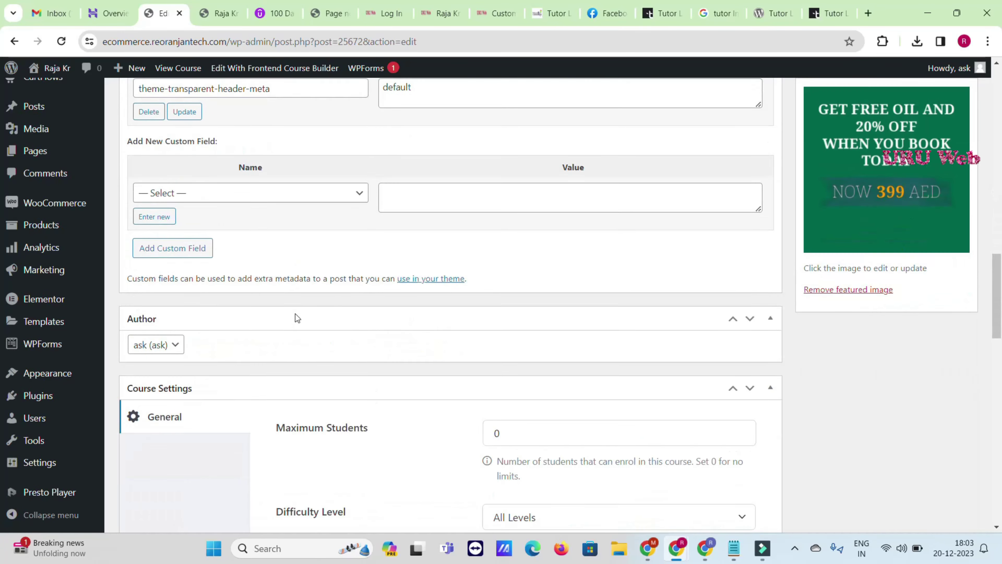
scroll(297, 318, "down", 15)
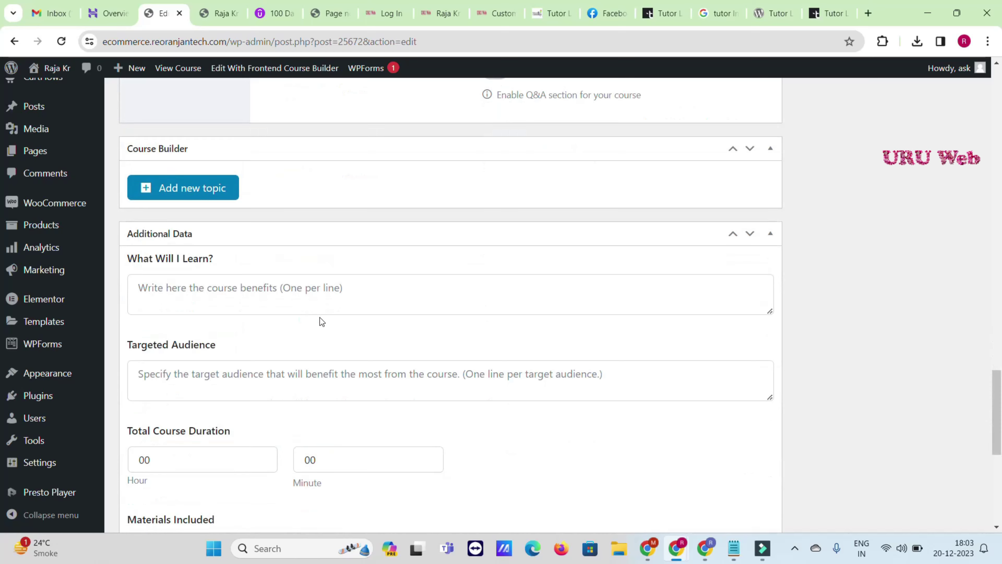
scroll(397, 297, "down", 2)
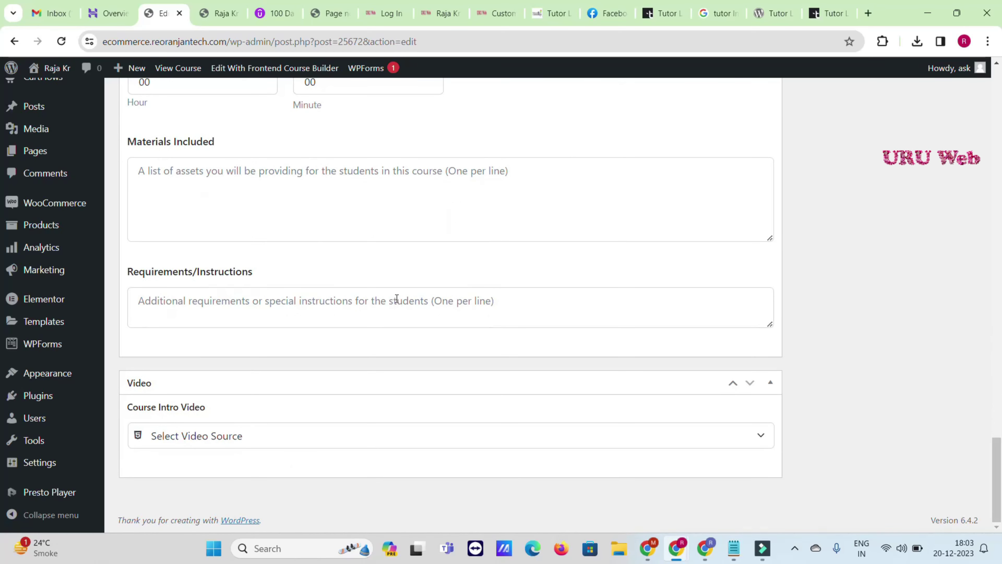
left_click(622, 437)
left_click(937, 287)
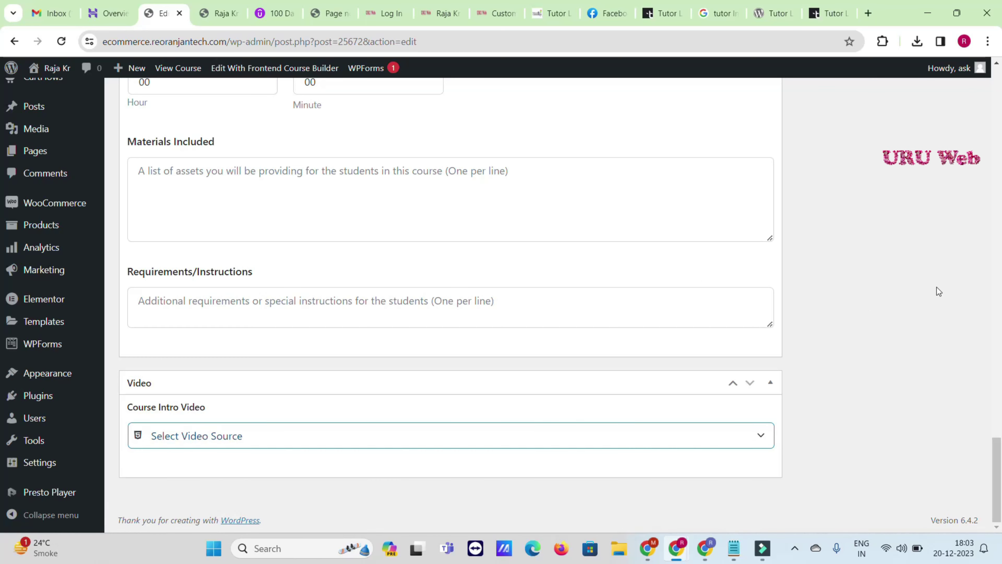
left_click(243, 446)
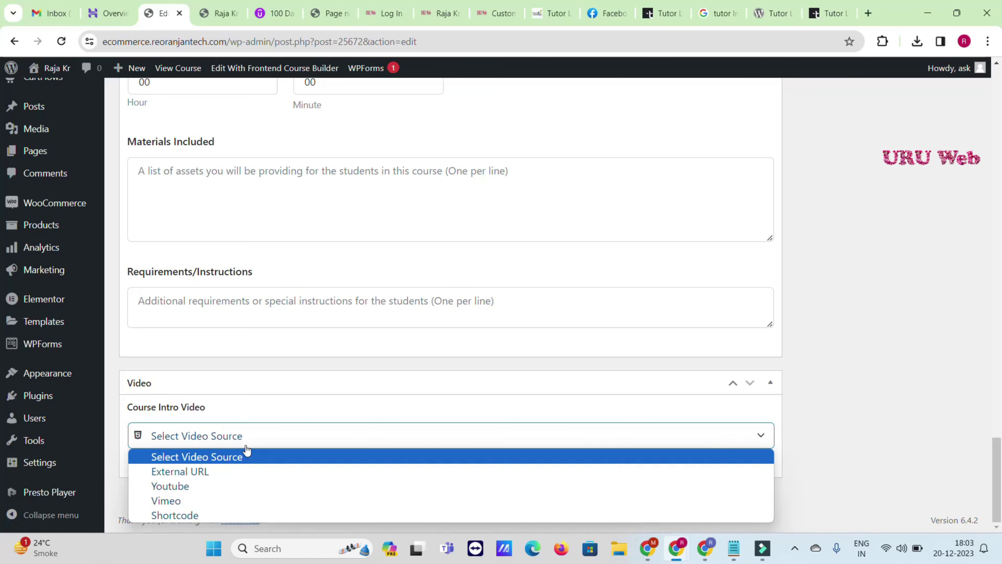
left_click(236, 486)
scroll(922, 287, "down", 3)
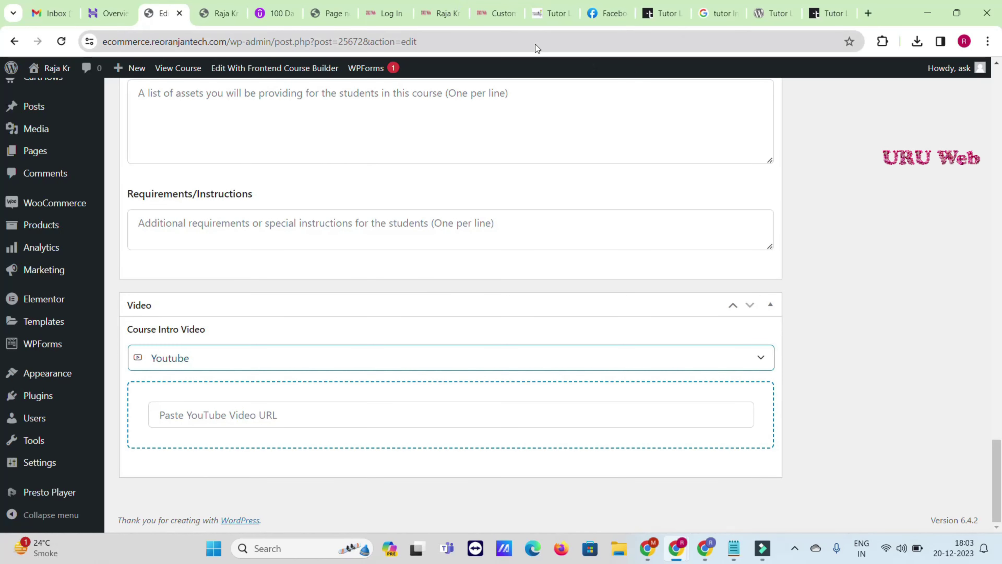
key("ctrl+t")
type("youtube.com/@uruweb")
key("Return")
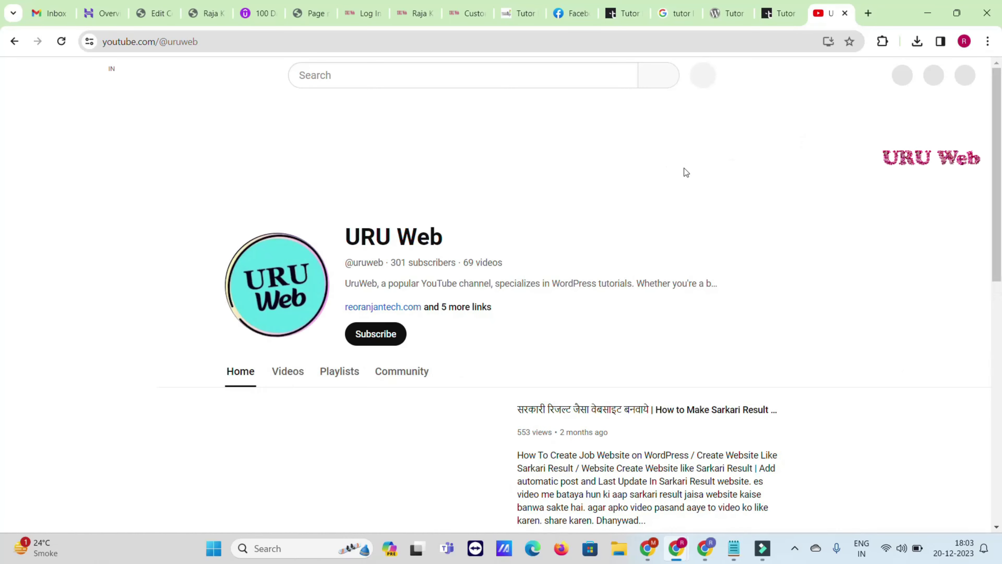
left_click(291, 378)
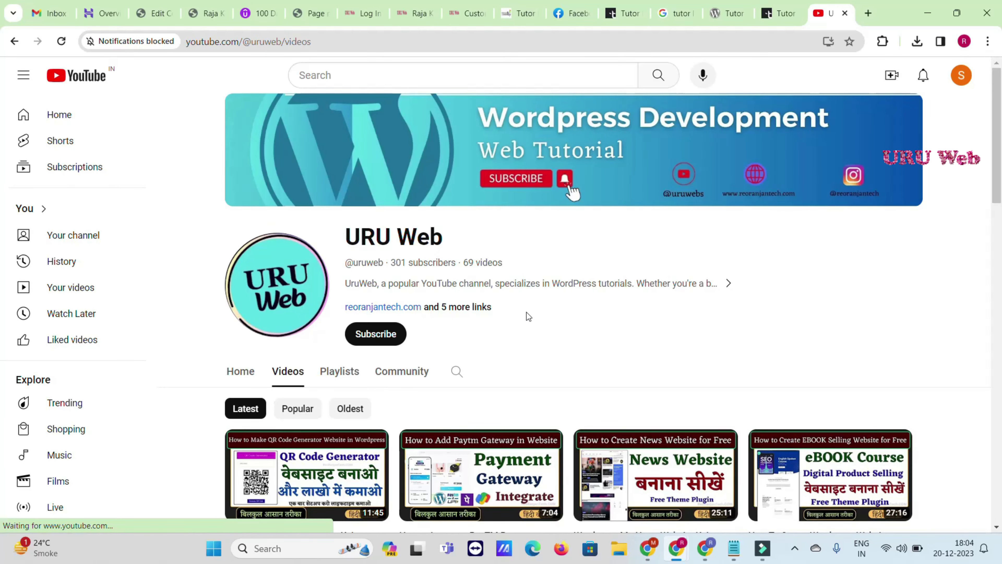
scroll(521, 306, "down", 5)
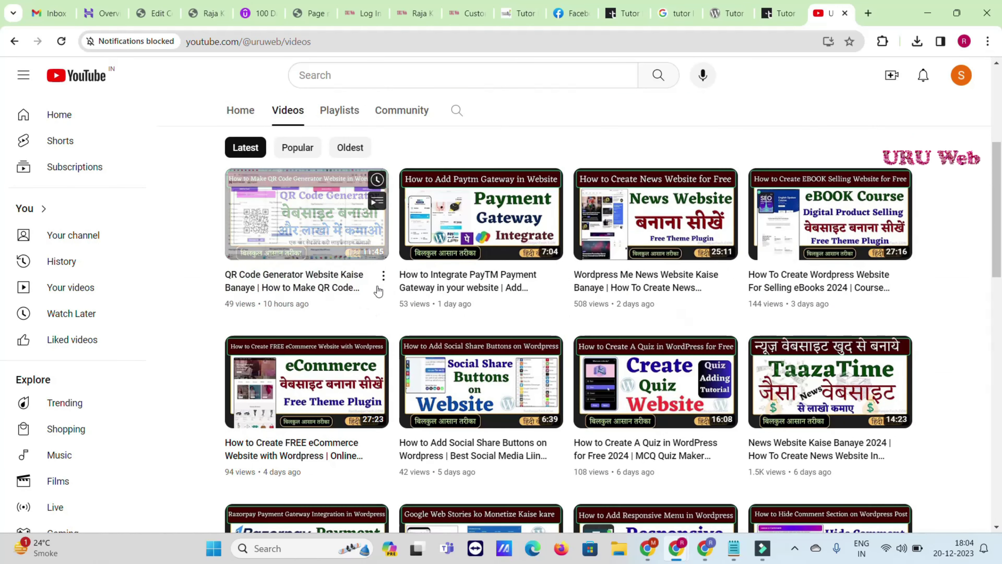
Copy the share link of the channel's QR Code Generator website video.
left_click(384, 275)
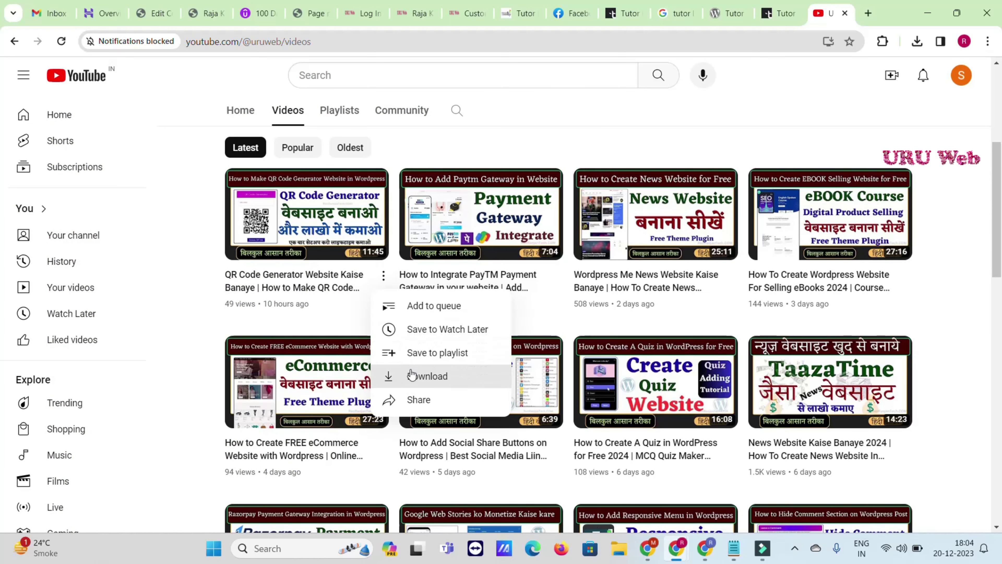
left_click(422, 401)
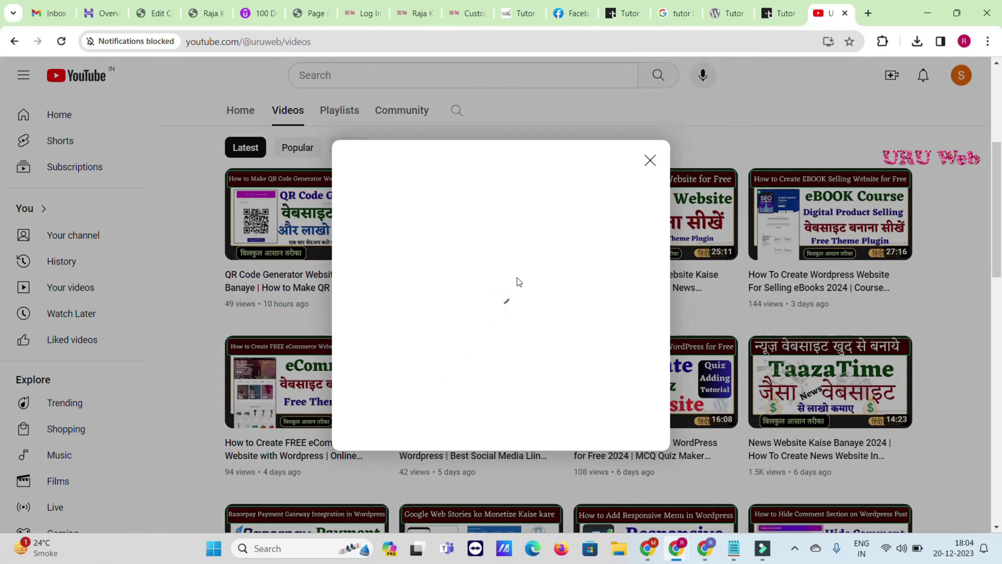
left_click(627, 326)
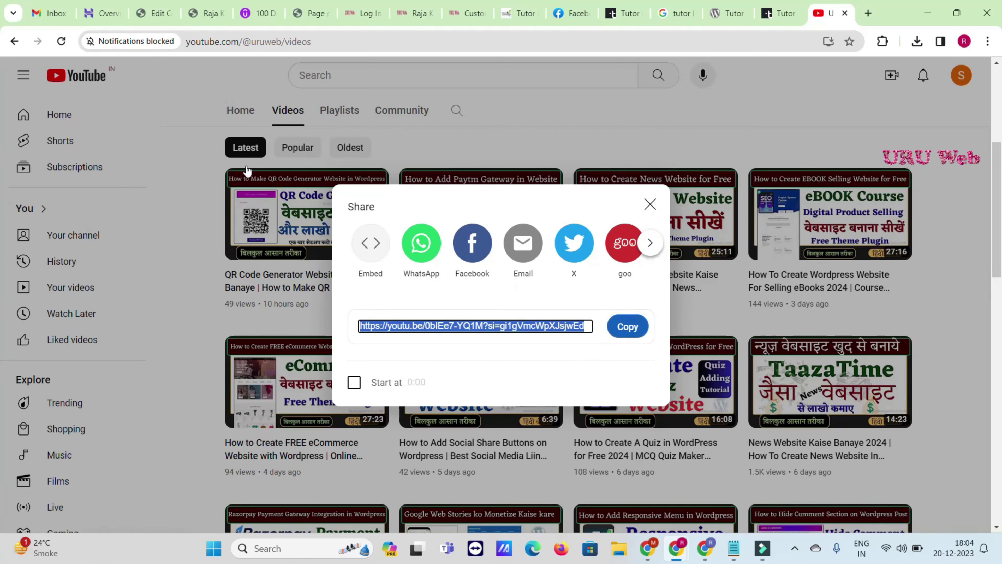
Return to the course editor, paste the copied link as the course intro video's YouTube URL, and update the course.
left_click(118, 5)
left_click(156, 8)
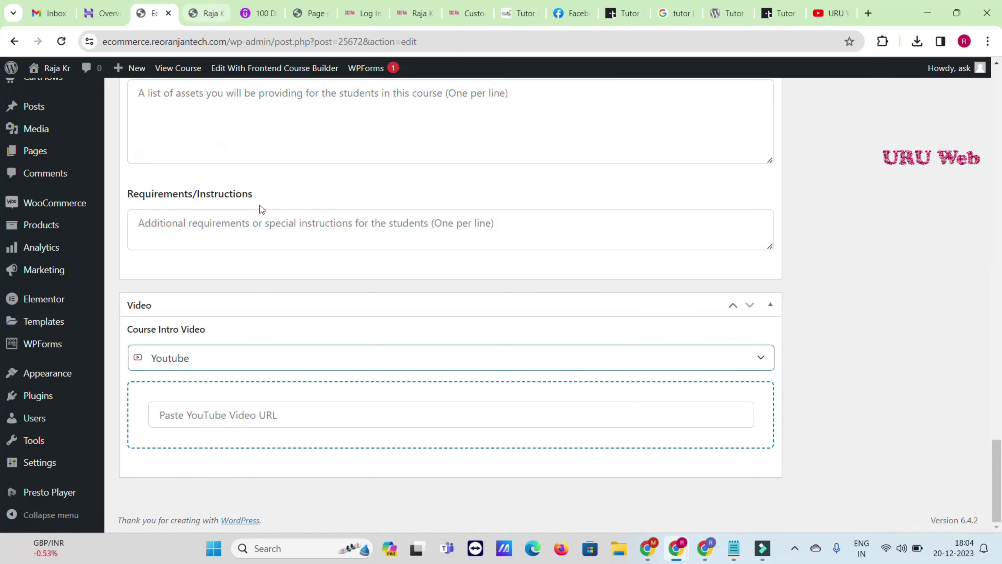
left_click(218, 414)
key("ctrl+v")
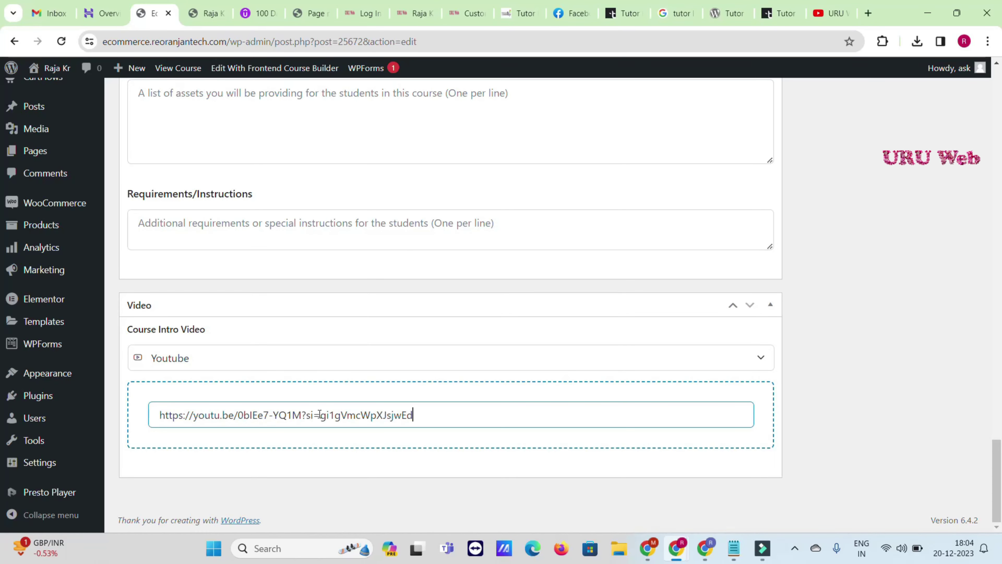
scroll(837, 383, "up", 15)
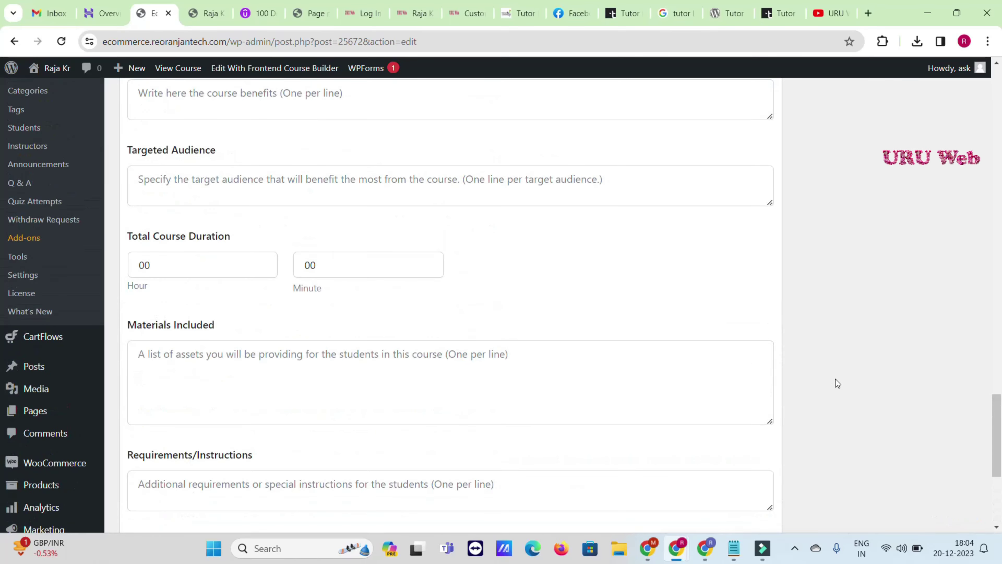
scroll(876, 321, "up", 10)
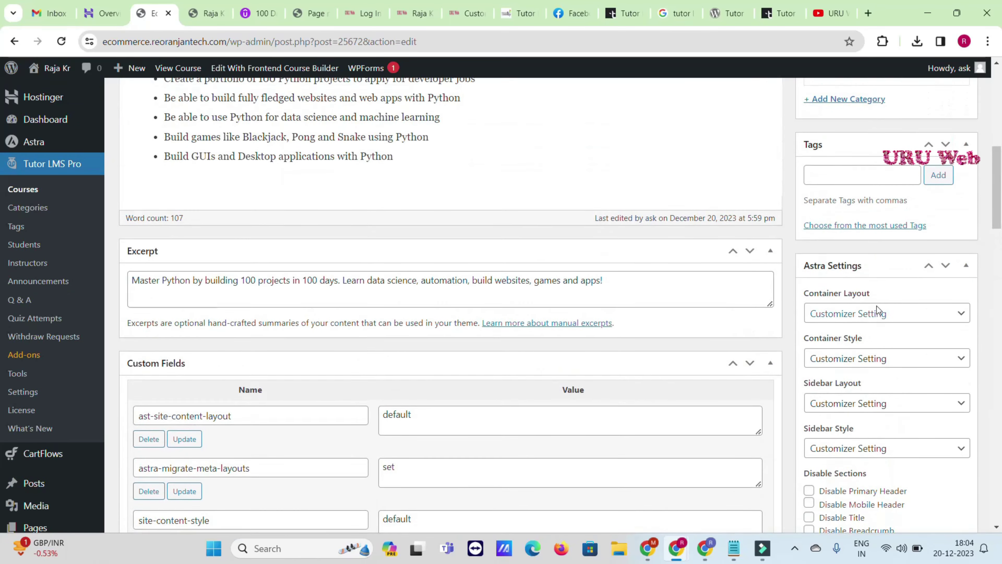
left_click(949, 241)
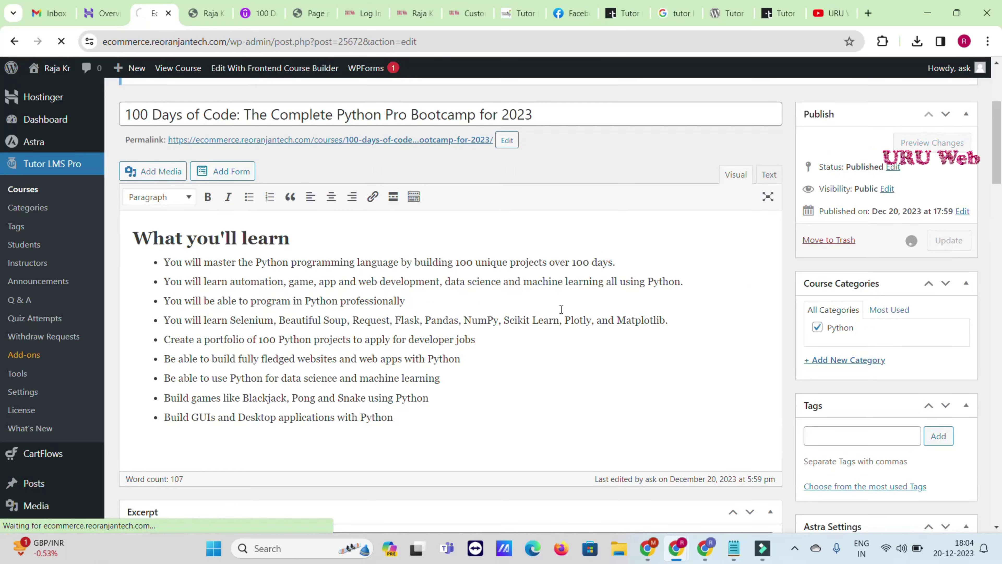
Review the updated course page down to the Course Intro Video source and URL.
scroll(430, 347, "down", 6)
scroll(430, 348, "down", 6)
scroll(429, 348, "down", 8)
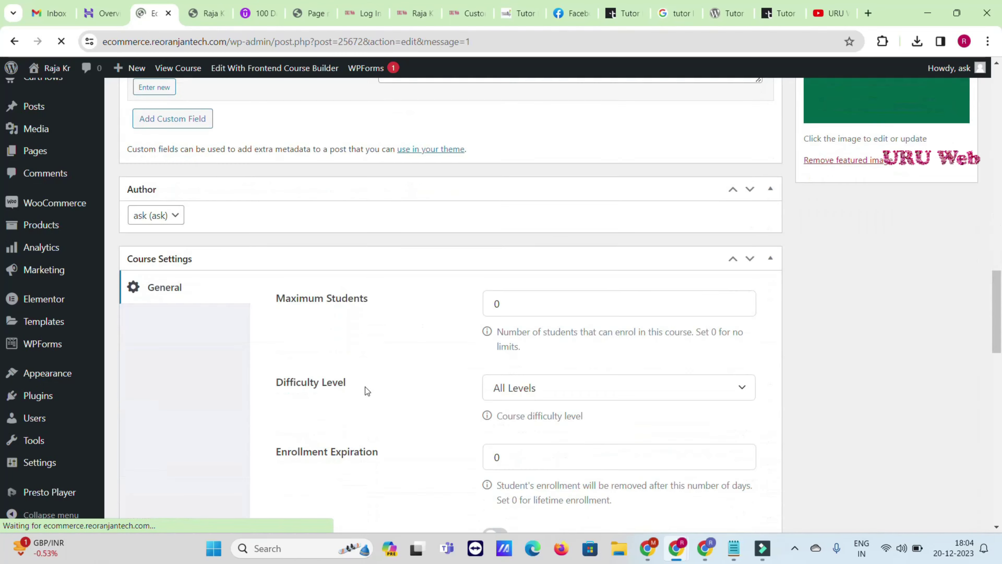
scroll(475, 339, "down", 15)
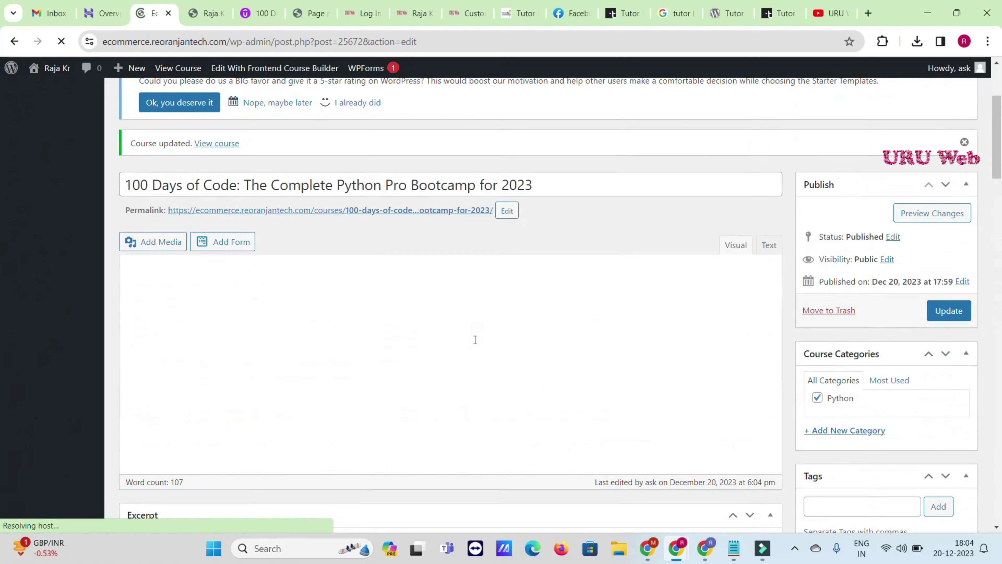
scroll(474, 339, "down", 12)
scroll(475, 340, "down", 15)
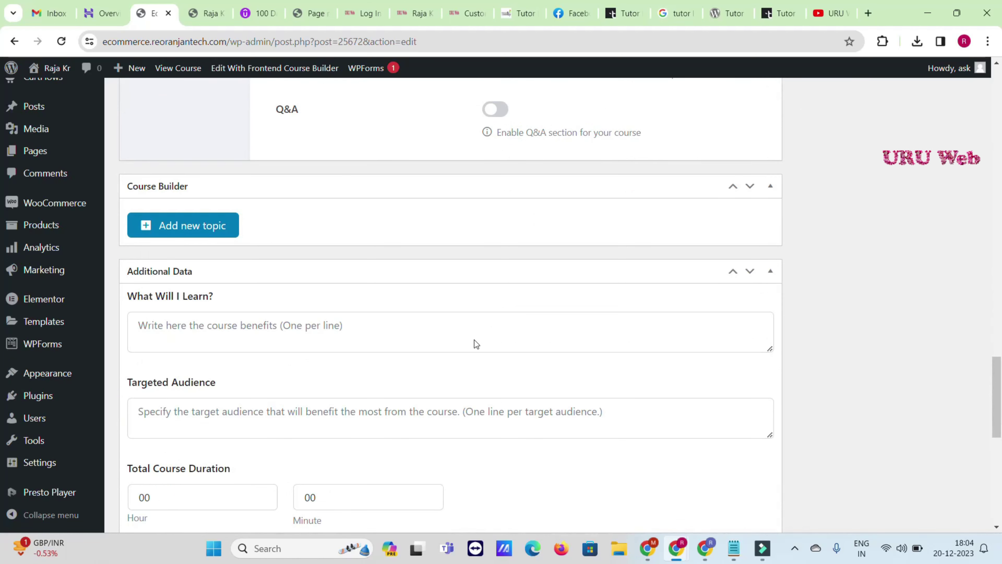
scroll(475, 340, "down", 10)
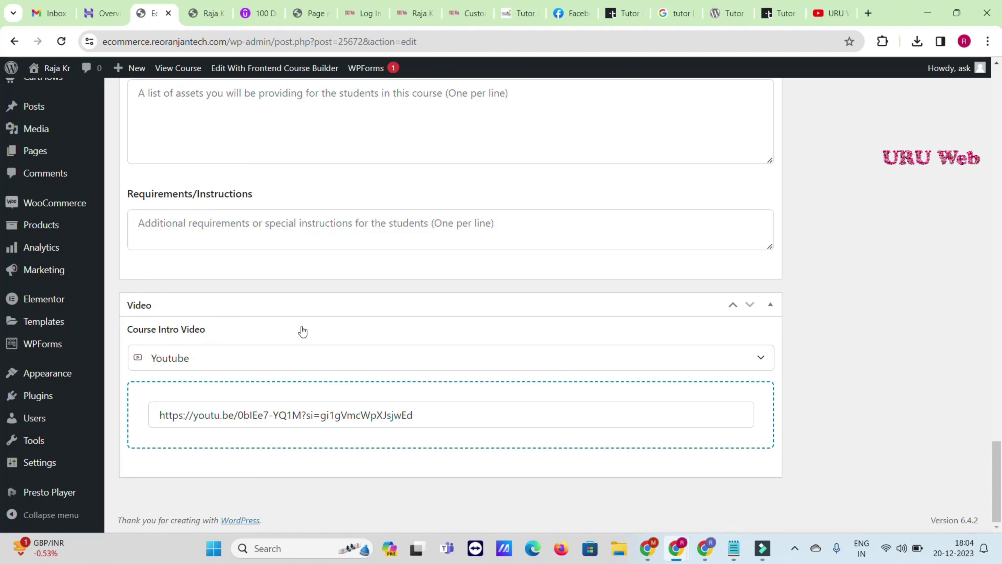
Add a topic named Python in the Course Builder.
scroll(312, 326, "up", 5)
scroll(292, 316, "up", 6)
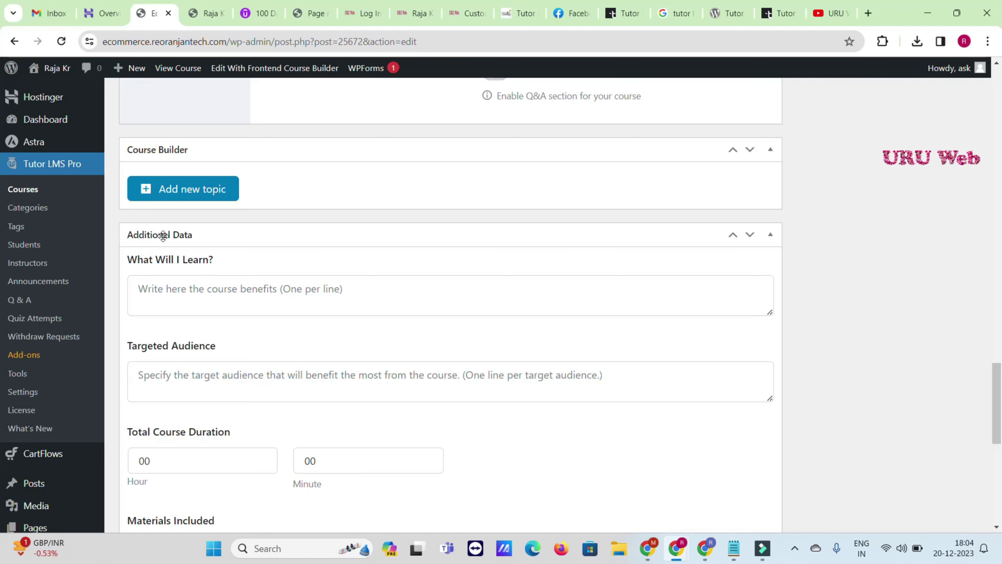
scroll(192, 244, "up", 2)
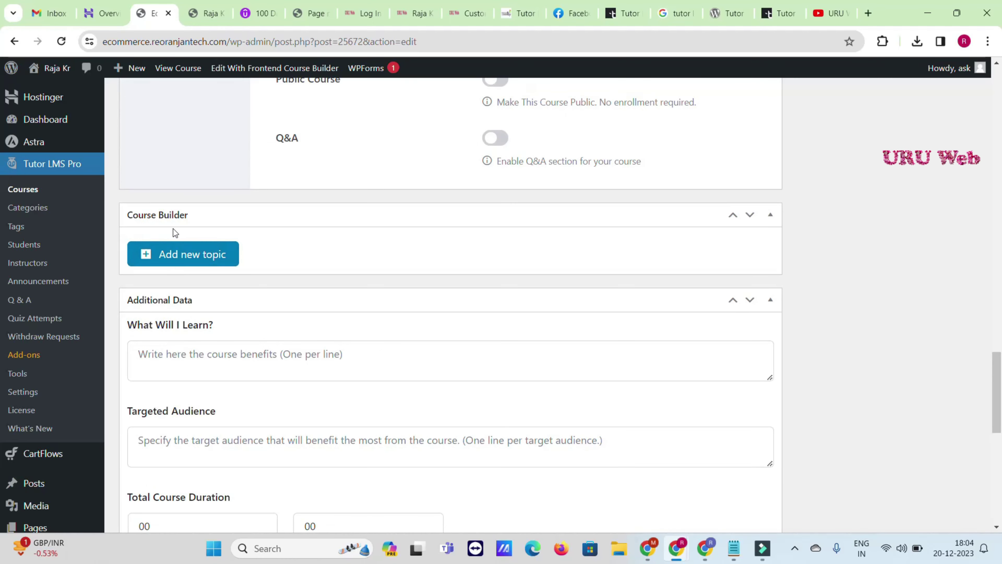
left_click(166, 263)
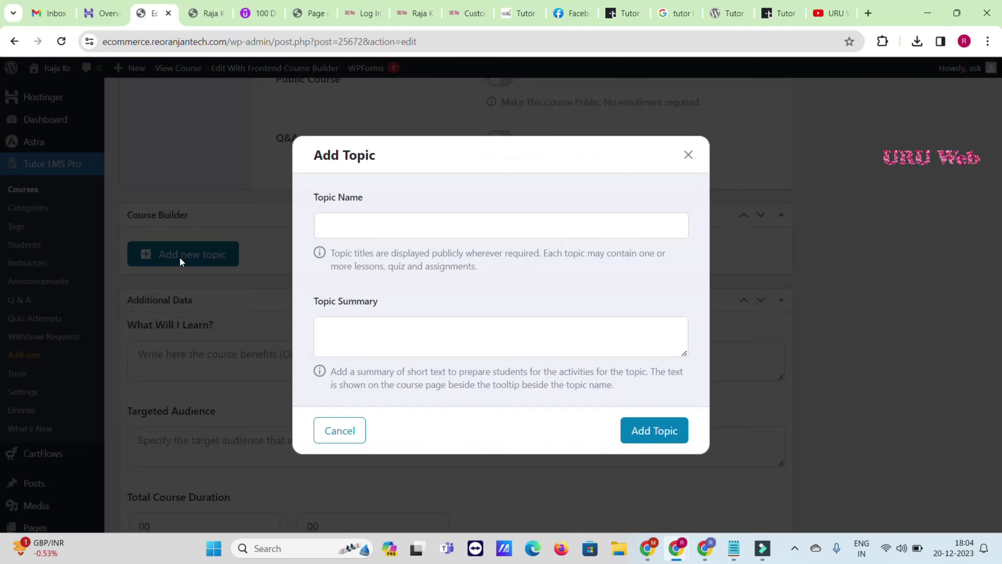
left_click(372, 231)
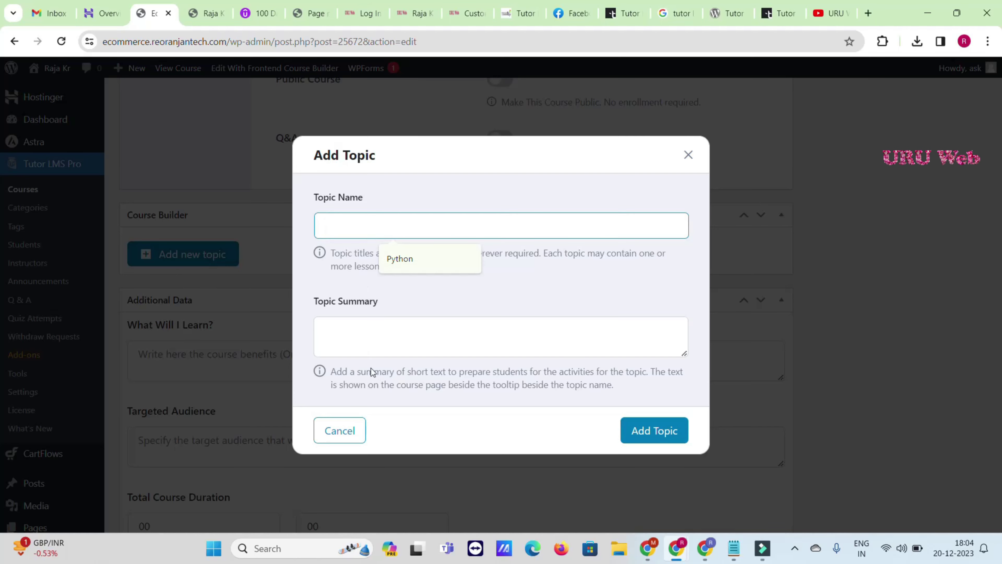
left_click(399, 258)
left_click(647, 429)
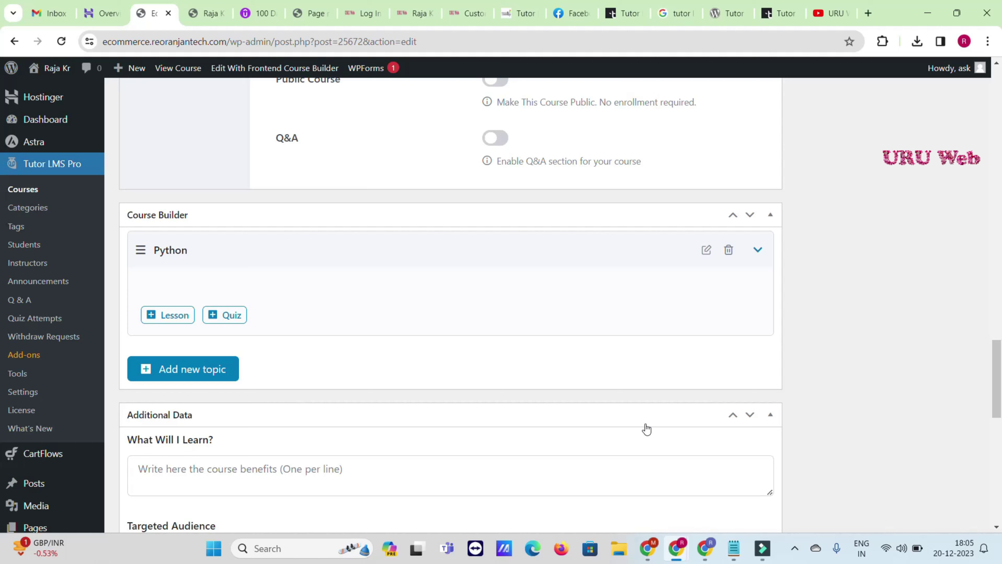
Start a new lesson in the Python topic and name it "Lesson 1".
scroll(414, 322, "down", 12)
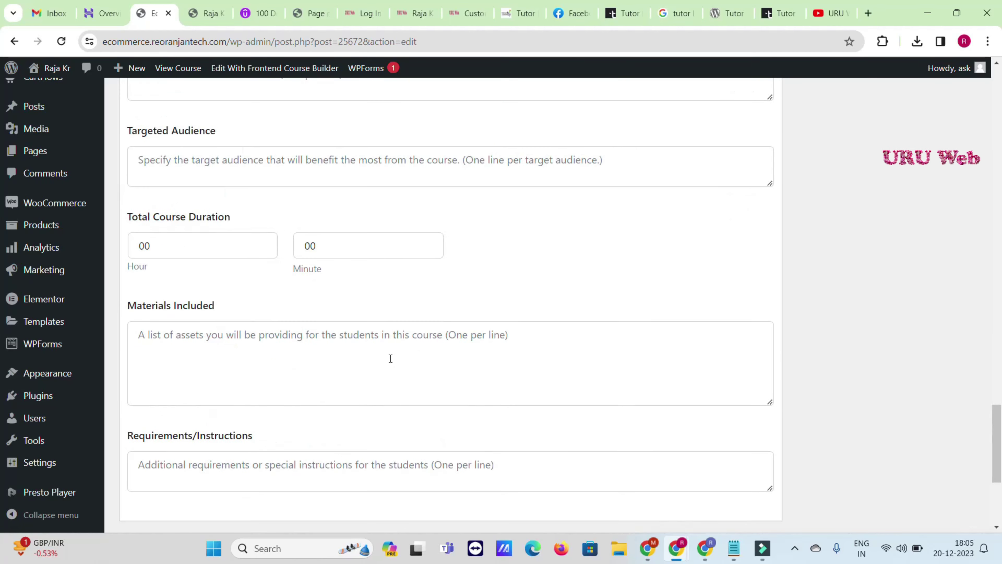
scroll(297, 425, "up", 10)
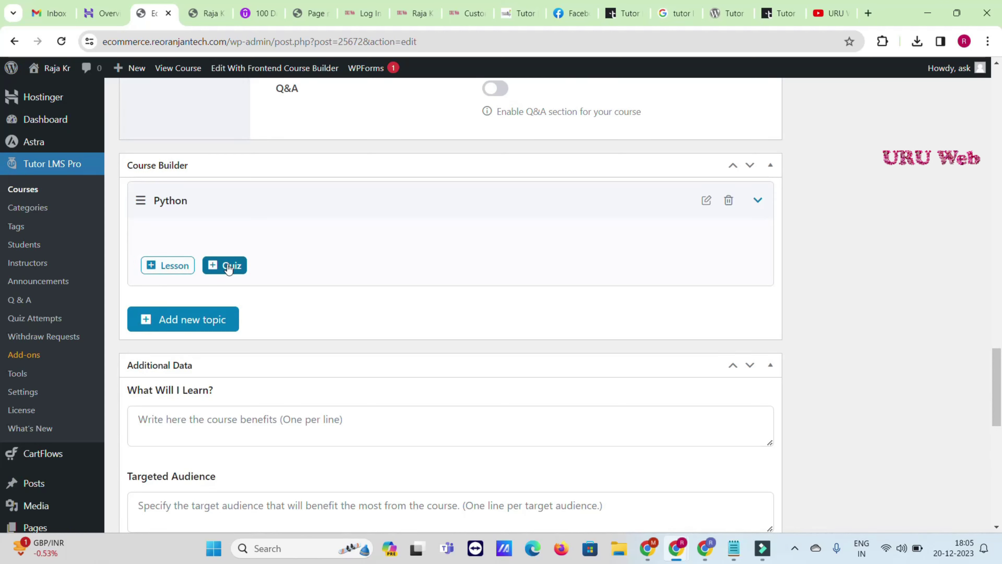
left_click(159, 270)
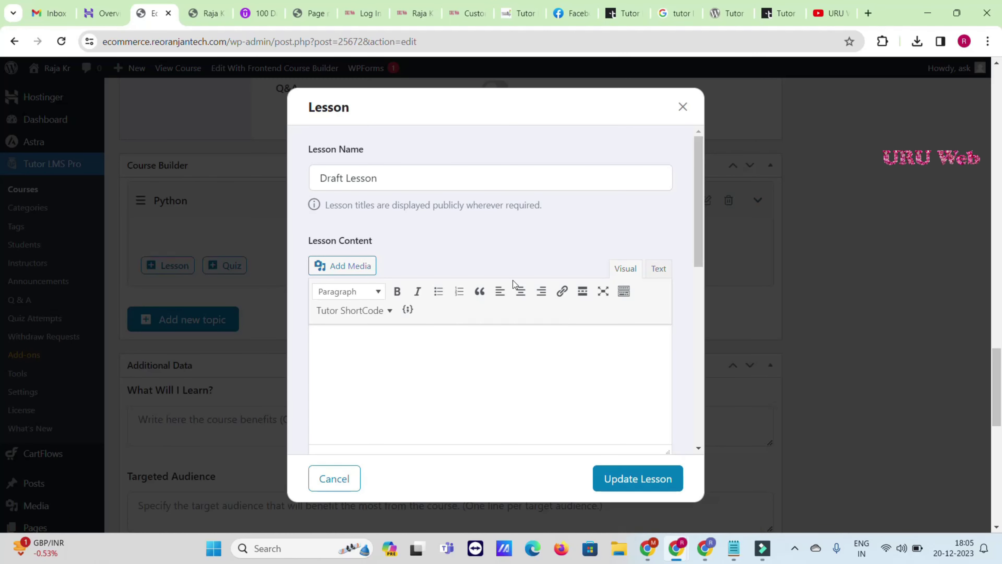
triple_click(322, 181)
type("Lesson 1")
scroll(412, 270, "down", 2)
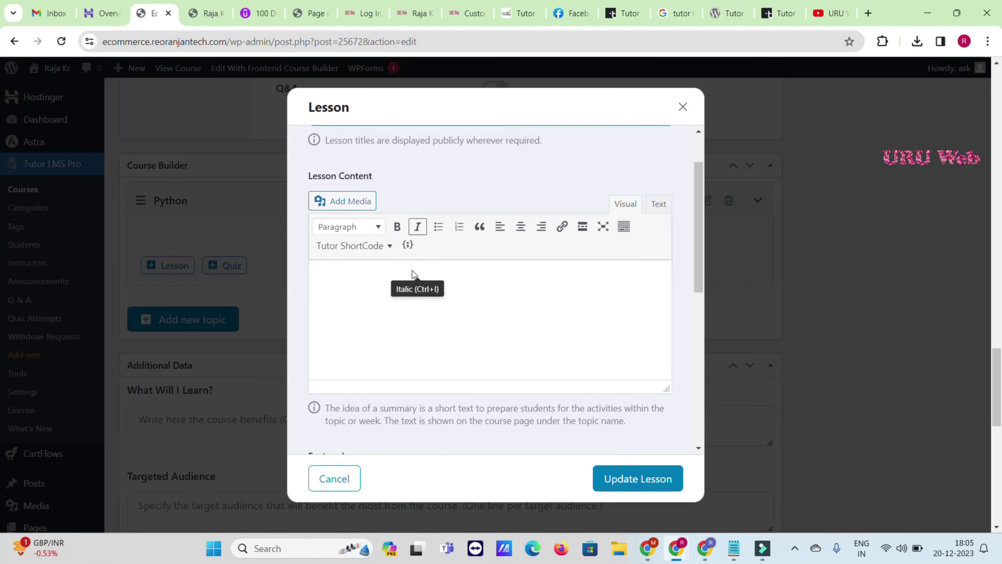
Choose Youtube as the video source for the lesson, leaving its content and feature image empty.
left_click(393, 286)
scroll(420, 284, "down", 5)
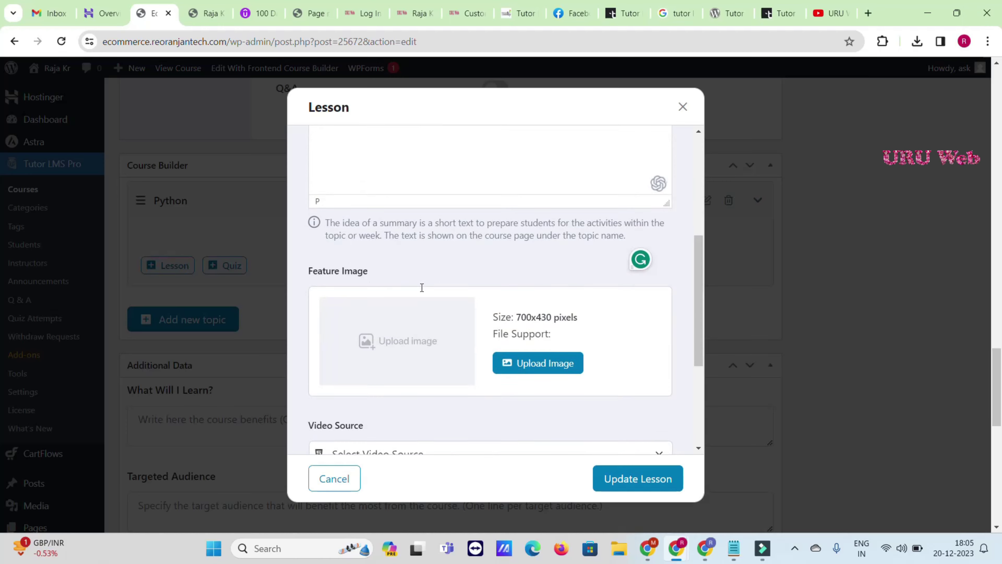
scroll(394, 280, "down", 4)
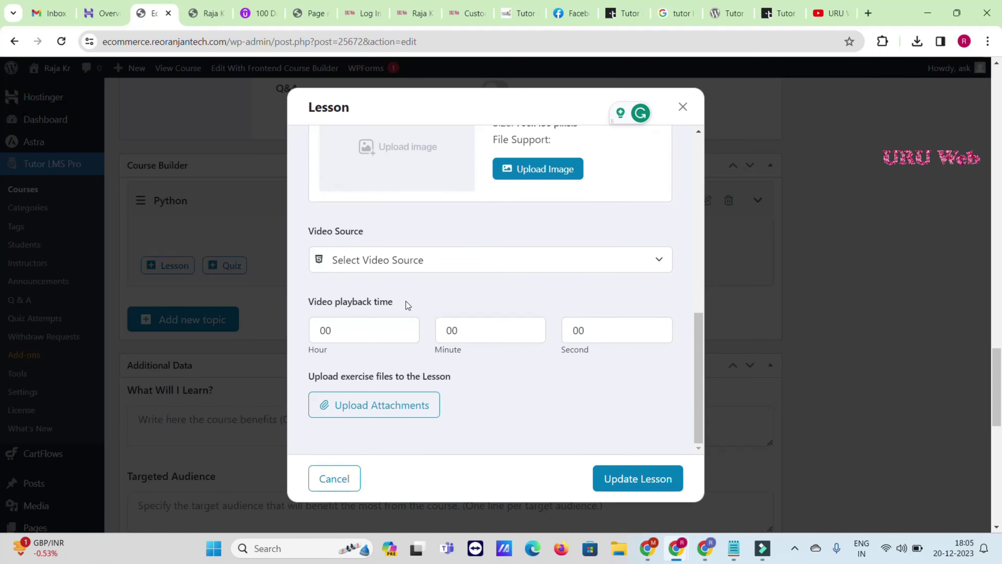
left_click(410, 262)
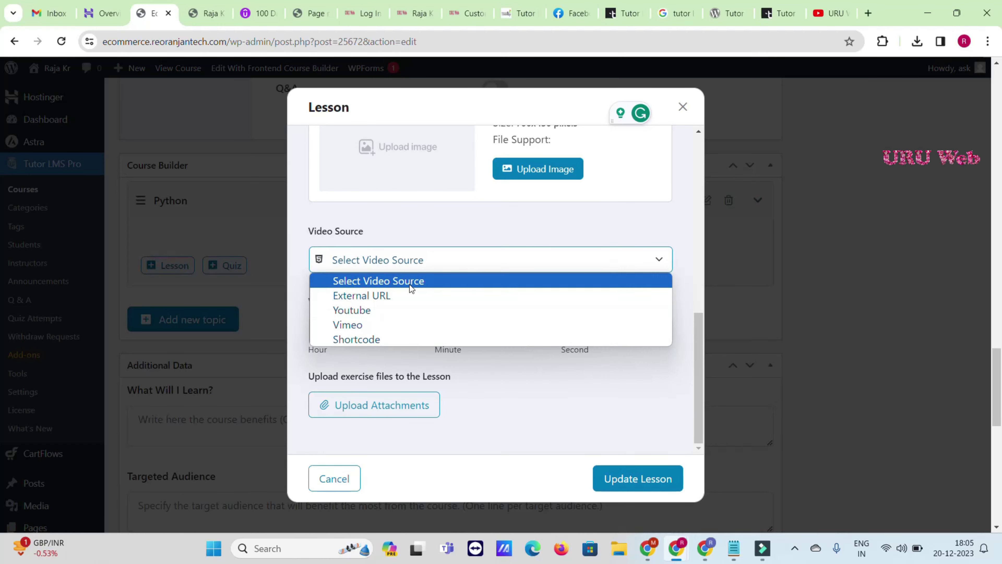
left_click(408, 311)
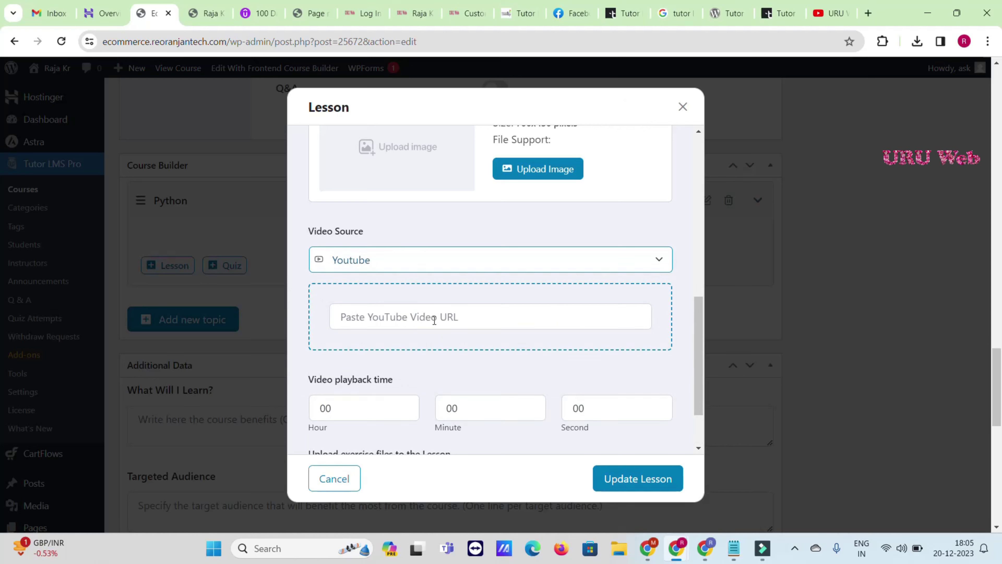
scroll(432, 323, "down", 2)
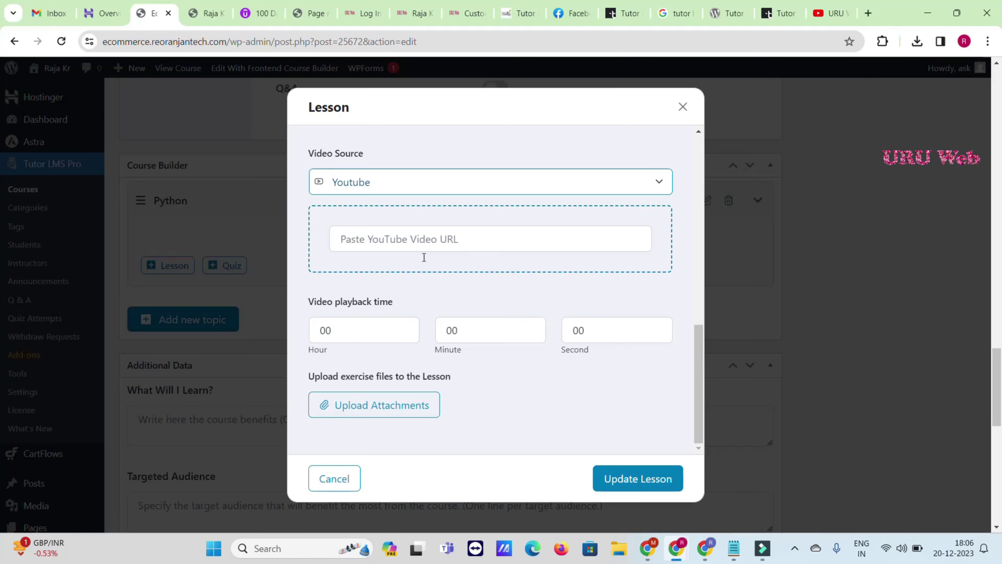
Copy the share link from the open YouTube Share dialog and enter it as Lesson 1's video URL.
left_click(818, 7)
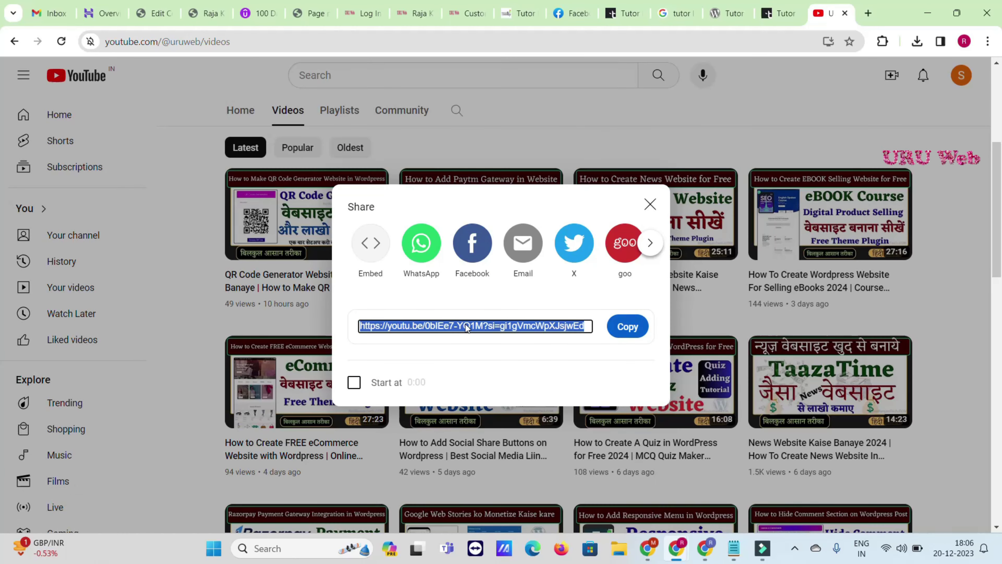
left_click(636, 328)
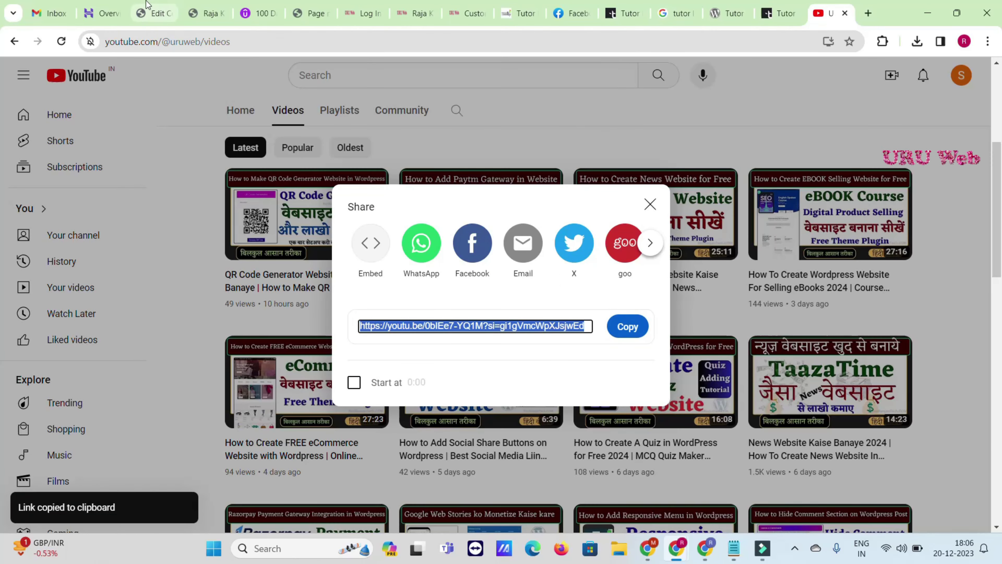
left_click(151, 13)
left_click(417, 247)
key("ctrl+v")
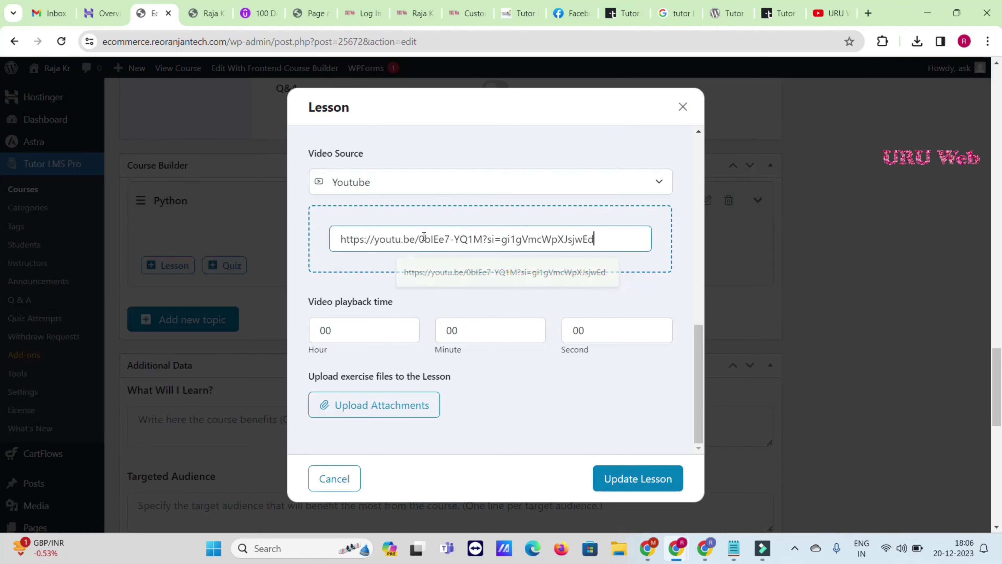
Paste the same YouTube link into Lesson 1's content and save the lesson.
scroll(414, 241, "up", 5)
scroll(422, 257, "up", 2)
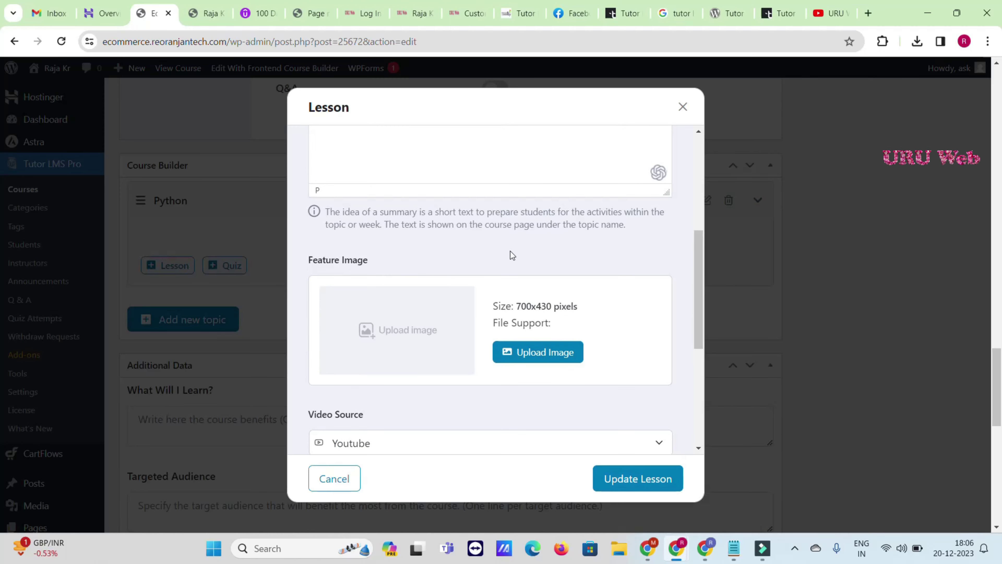
scroll(490, 231, "up", 3)
left_click(403, 229)
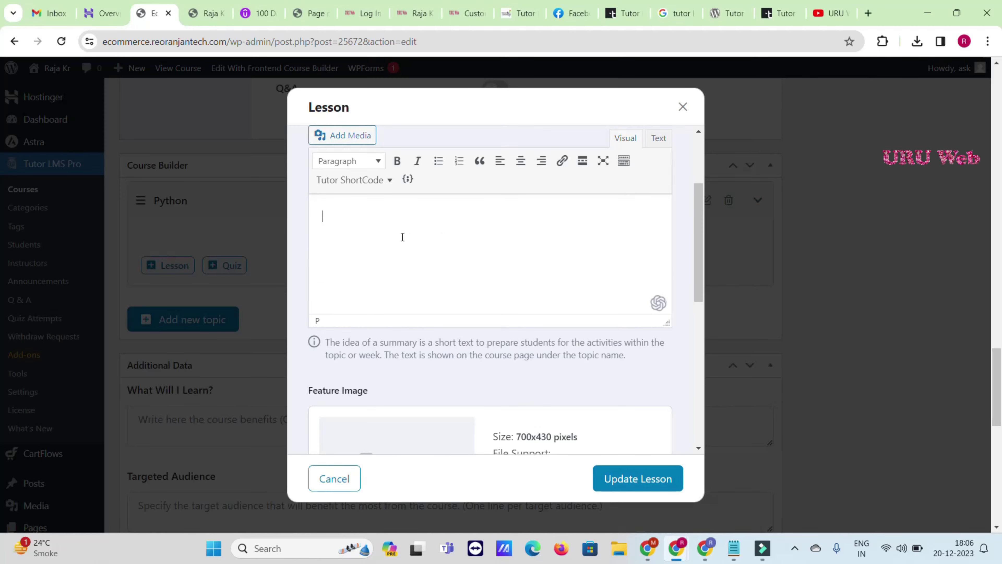
key("ctrl+v")
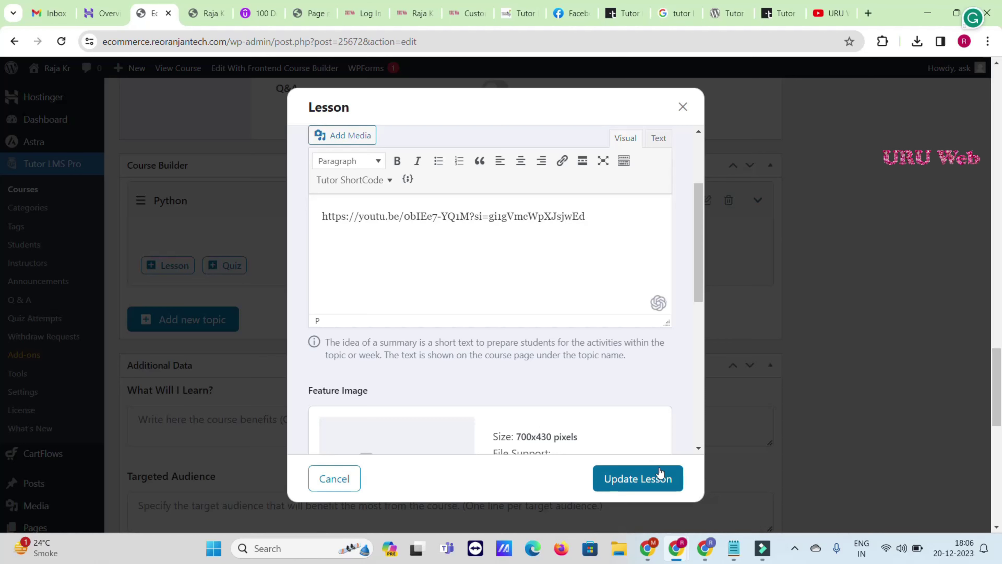
left_click(655, 478)
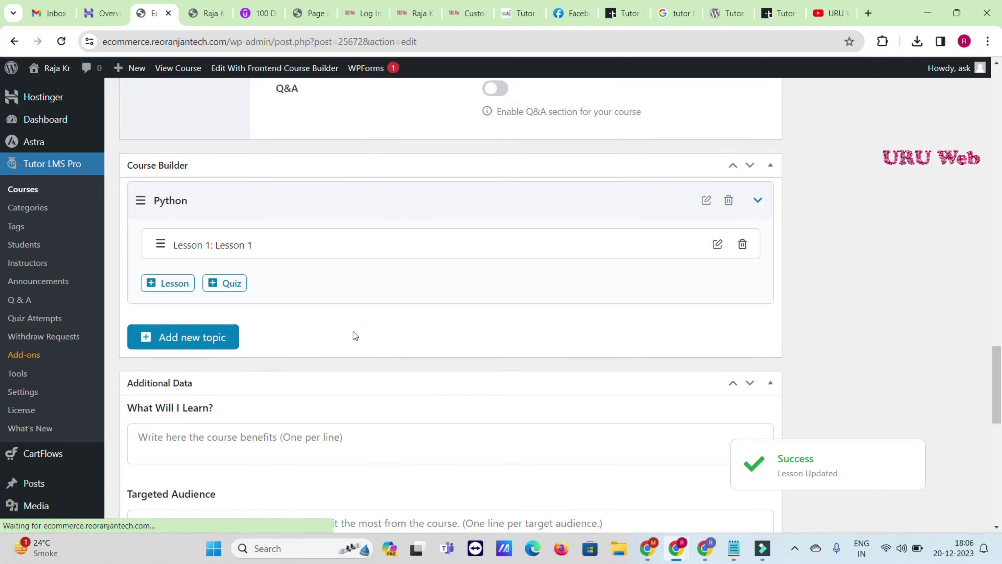
Start another lesson in the Python topic, name it "Lesson 2" and choose Youtube as its video source.
left_click(156, 291)
left_click(159, 289)
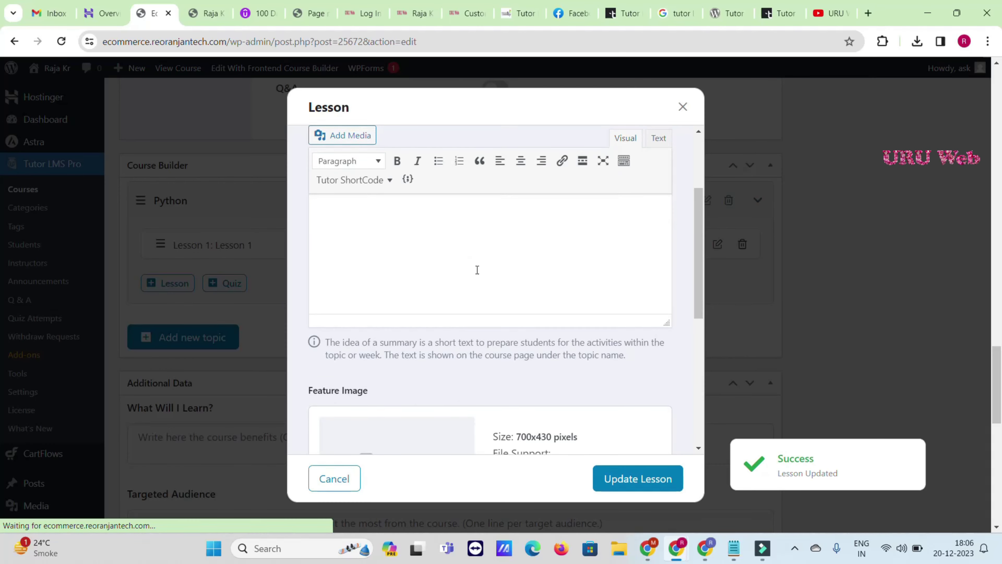
scroll(477, 270, "up", 3)
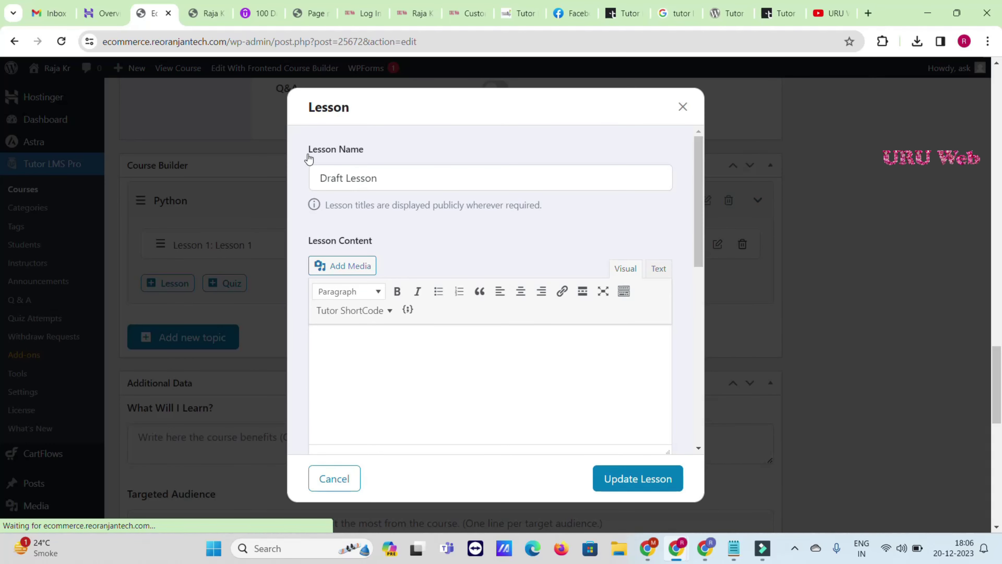
left_click_drag(309, 151, 344, 150)
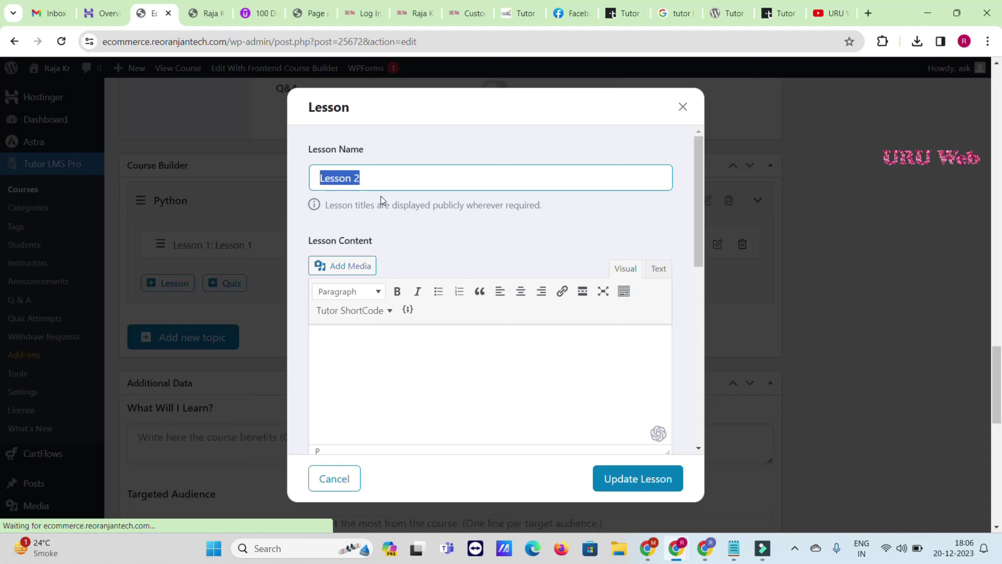
left_click(401, 344)
scroll(402, 346, "down", 10)
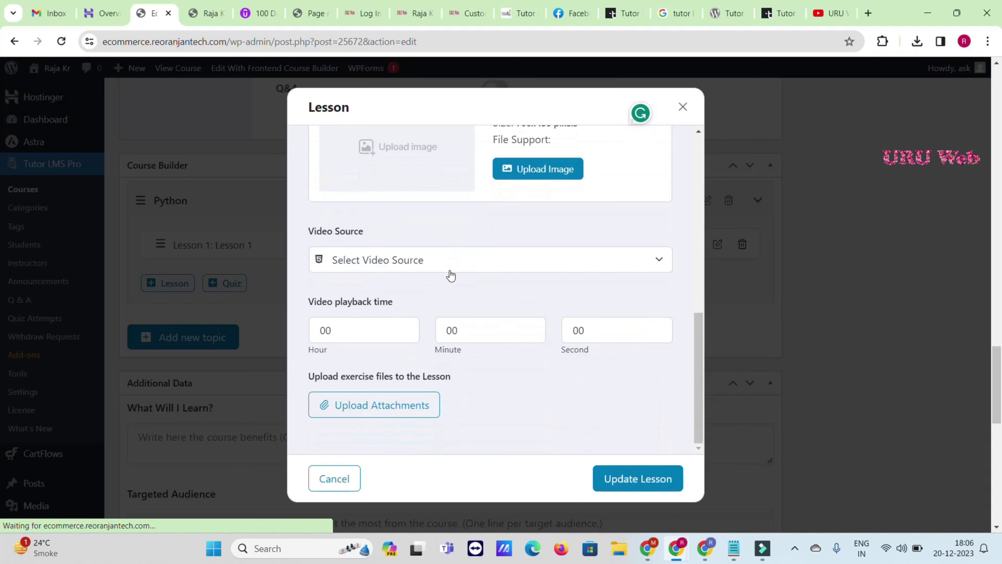
left_click(393, 267)
left_click(392, 311)
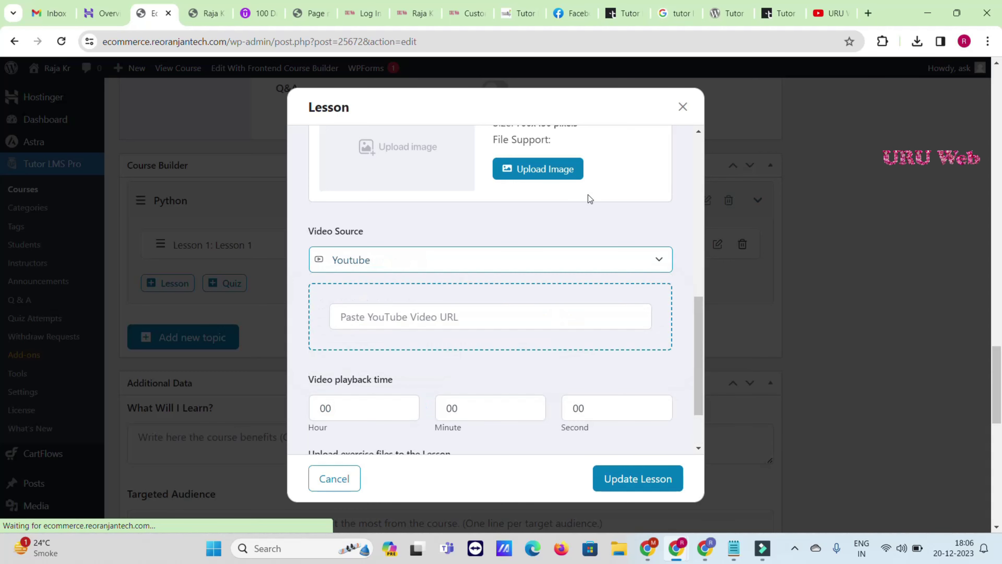
Copy the YouTube share link again, enter it as Lesson 2's video URL and save the lesson.
left_click(832, 13)
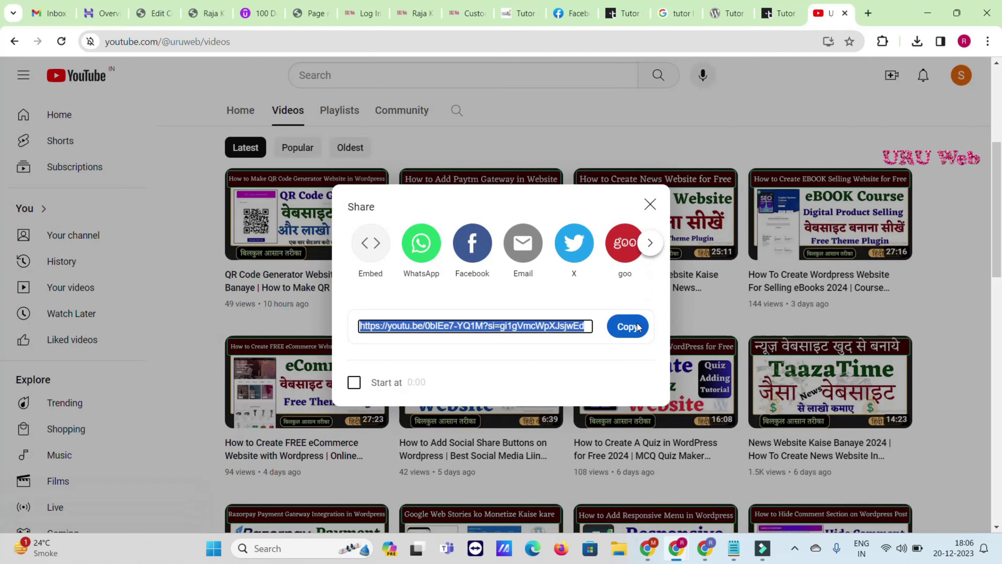
left_click(631, 330)
left_click(154, 13)
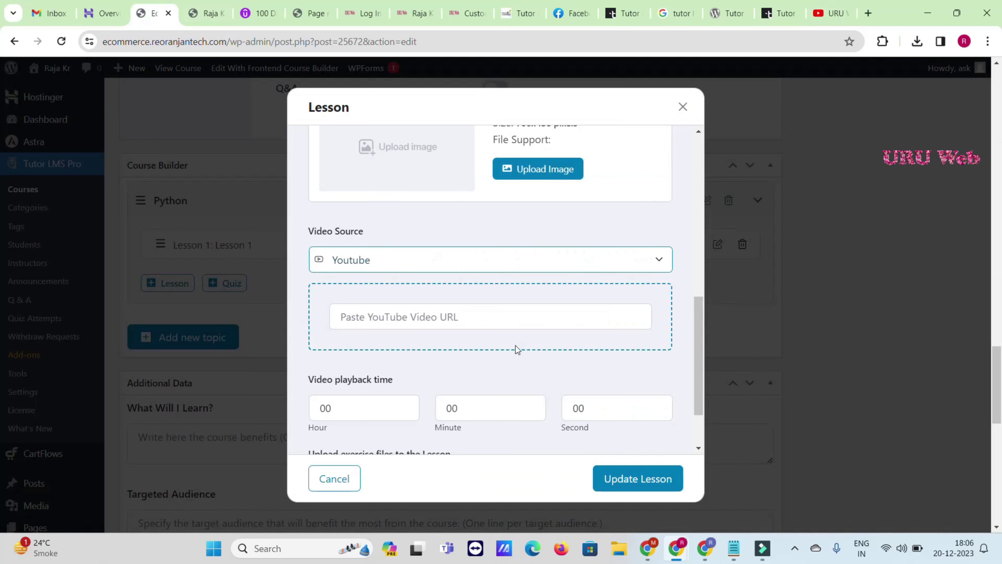
scroll(526, 340, "down", 2)
left_click(406, 237)
key("ctrl+v")
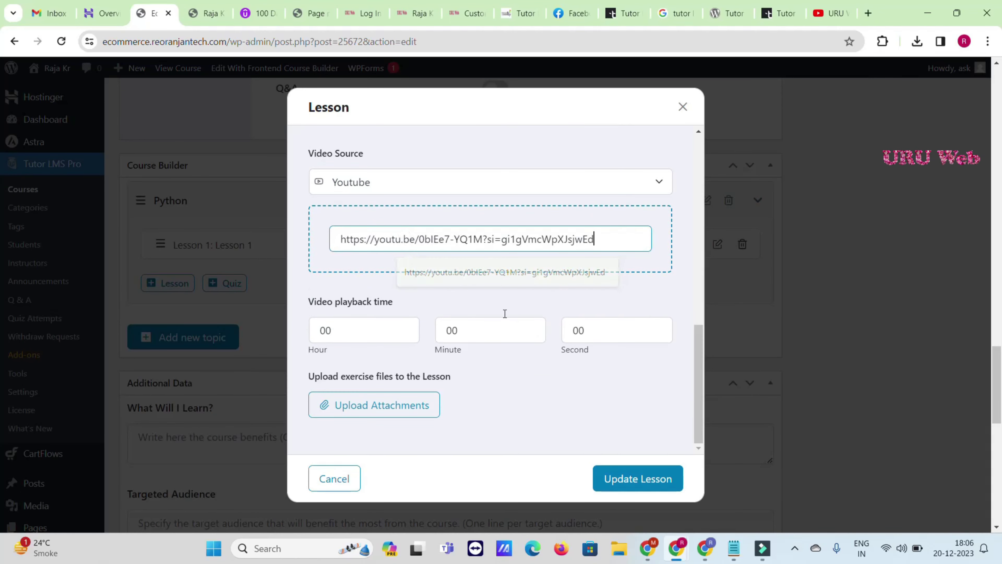
left_click(640, 476)
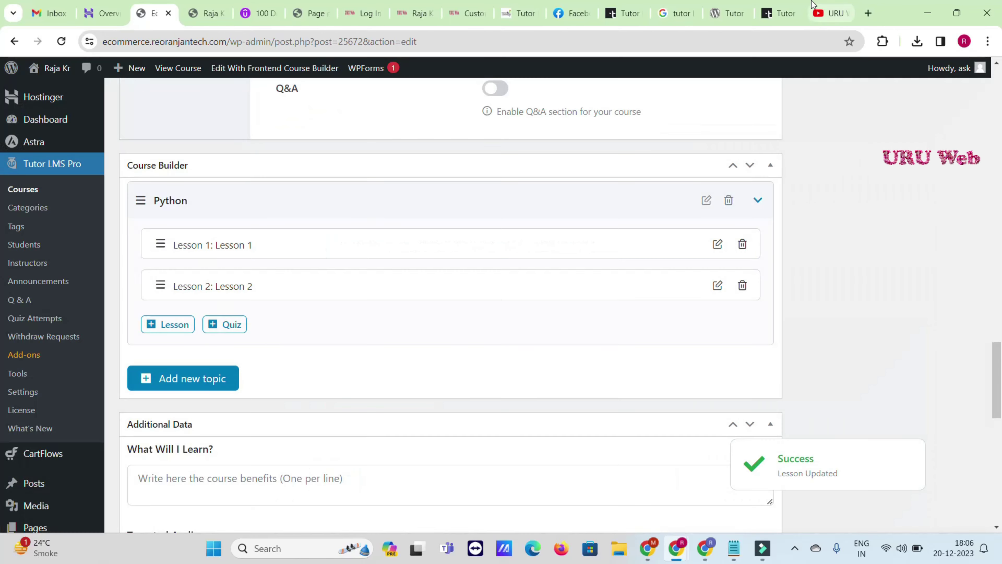
Add a third lesson named "Lesson 3" to the Python topic and save it.
left_click(822, 13)
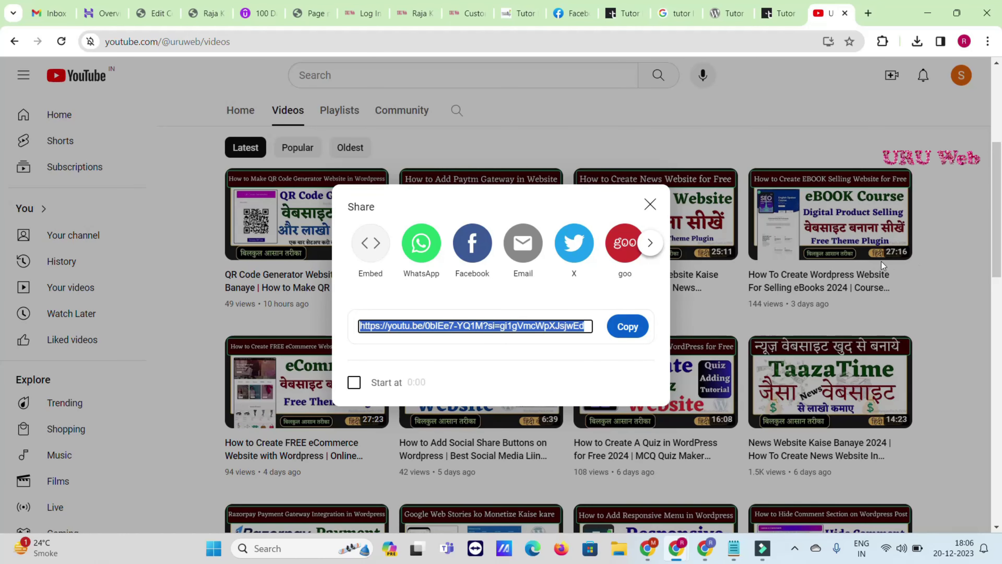
key("ctrl+Tab")
key("ctrl+Tab")
key("ctrl+Tab")
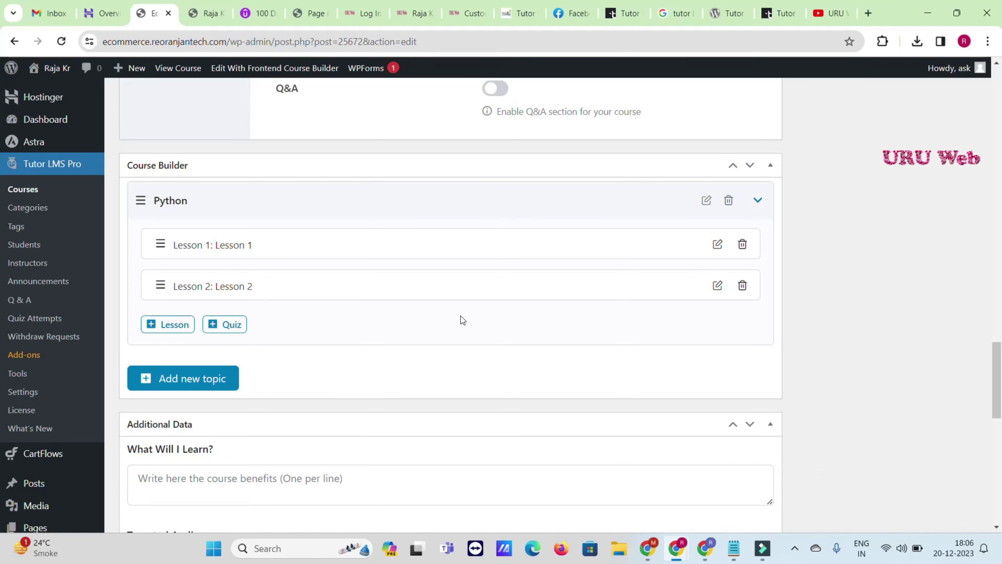
left_click(189, 327)
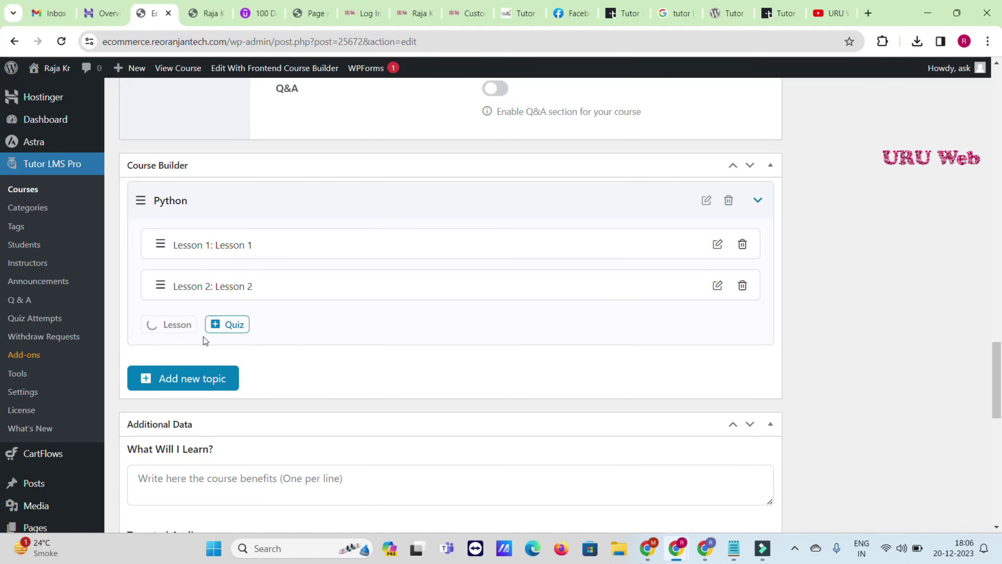
scroll(508, 220, "up", 10)
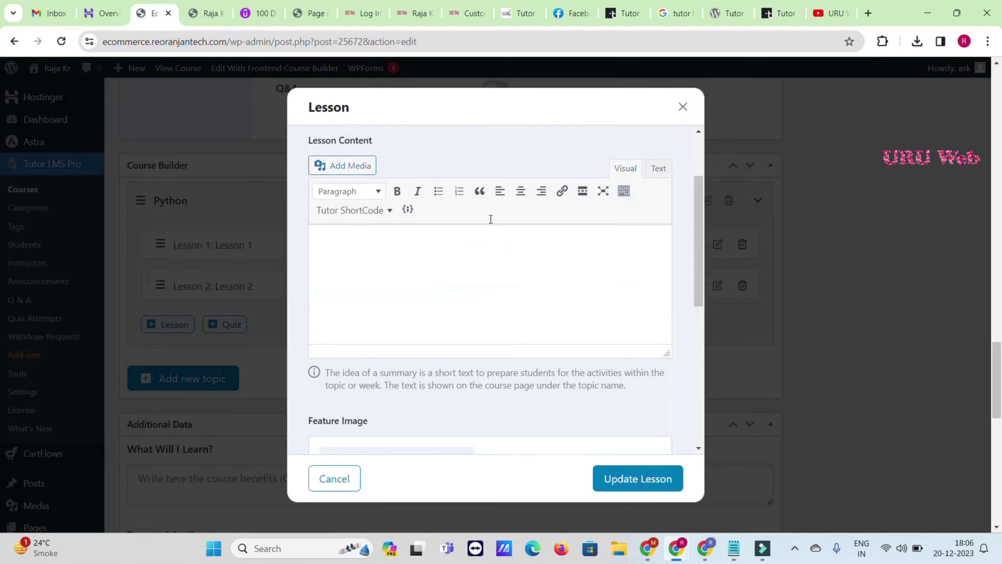
double_click(312, 152)
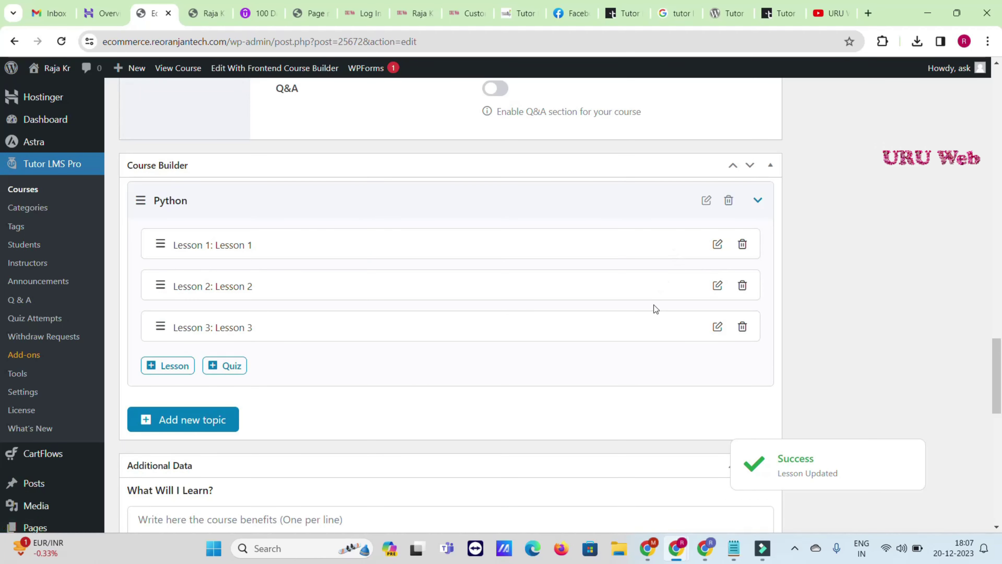
Update the course and open its public page in a new browser tab.
scroll(654, 308, "up", 20)
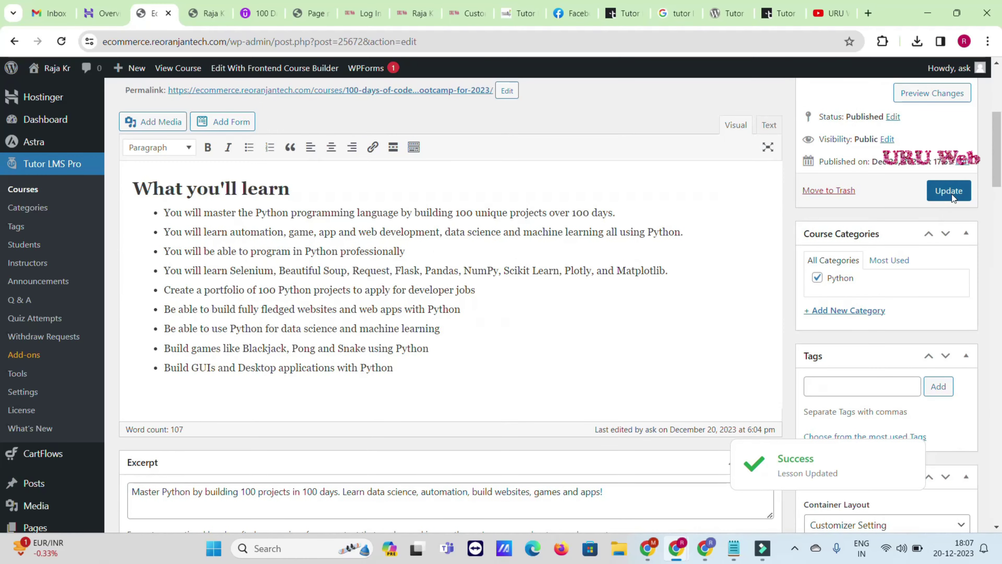
left_click(952, 192)
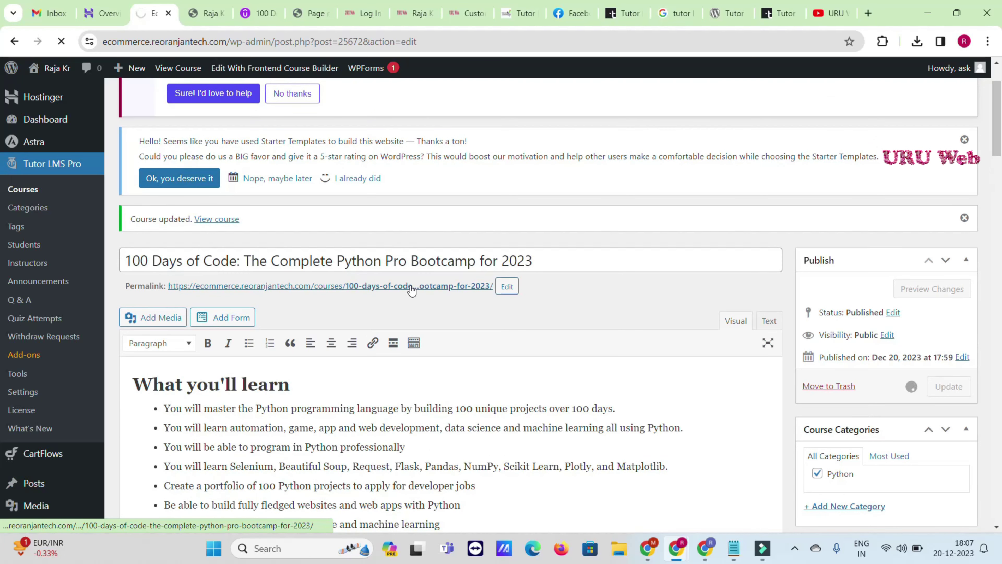
scroll(409, 288, "down", 3)
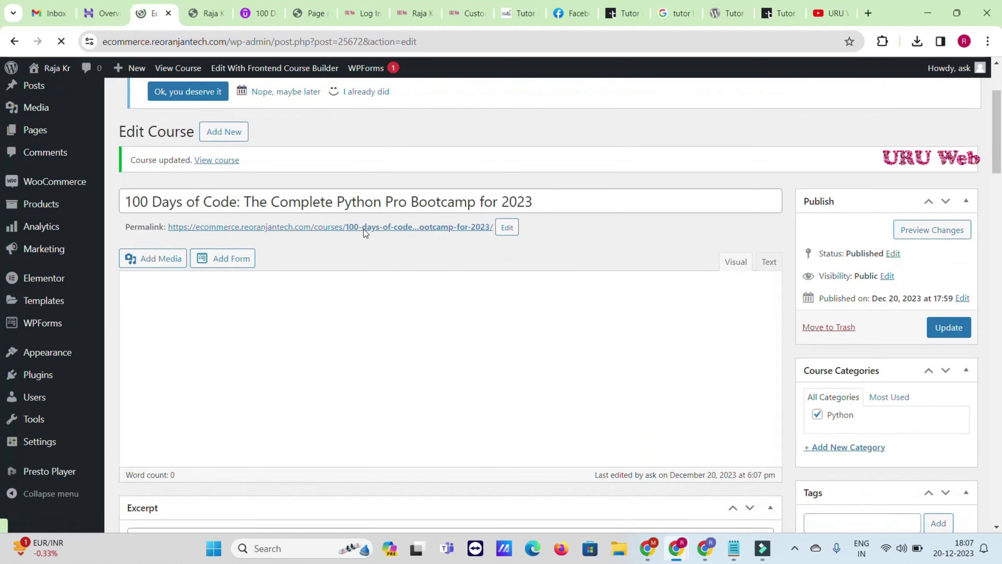
right_click(229, 304)
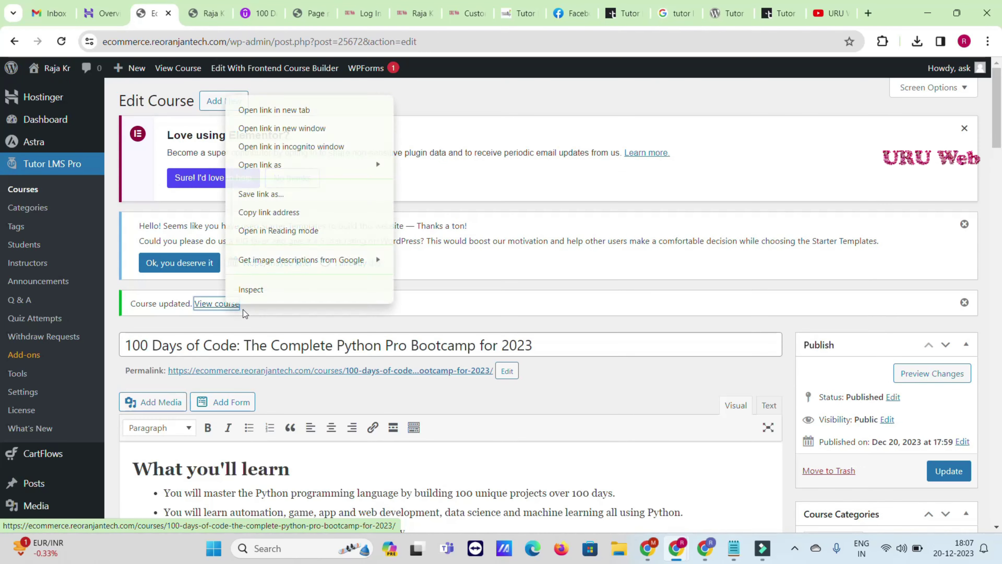
left_click(291, 112)
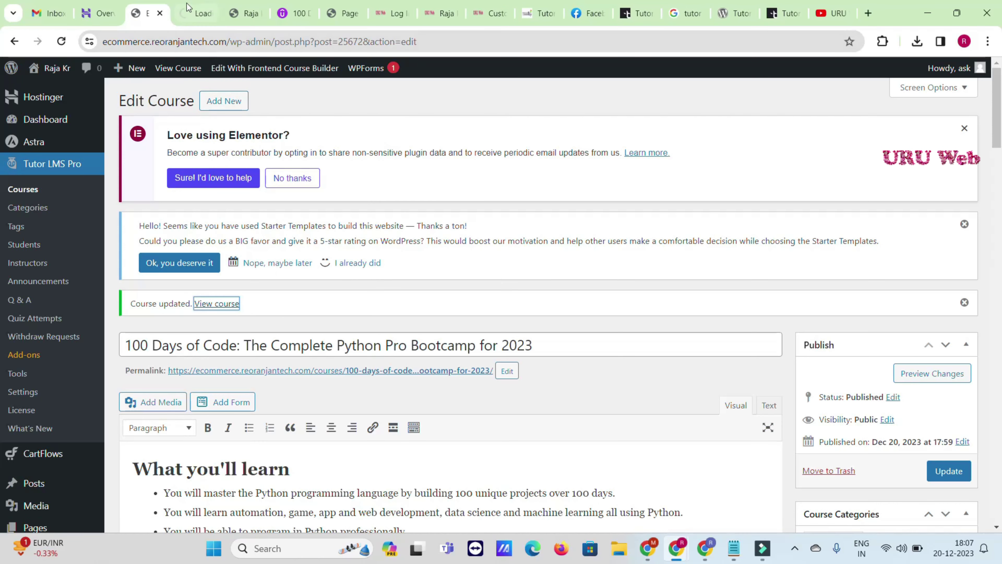
left_click(189, 12)
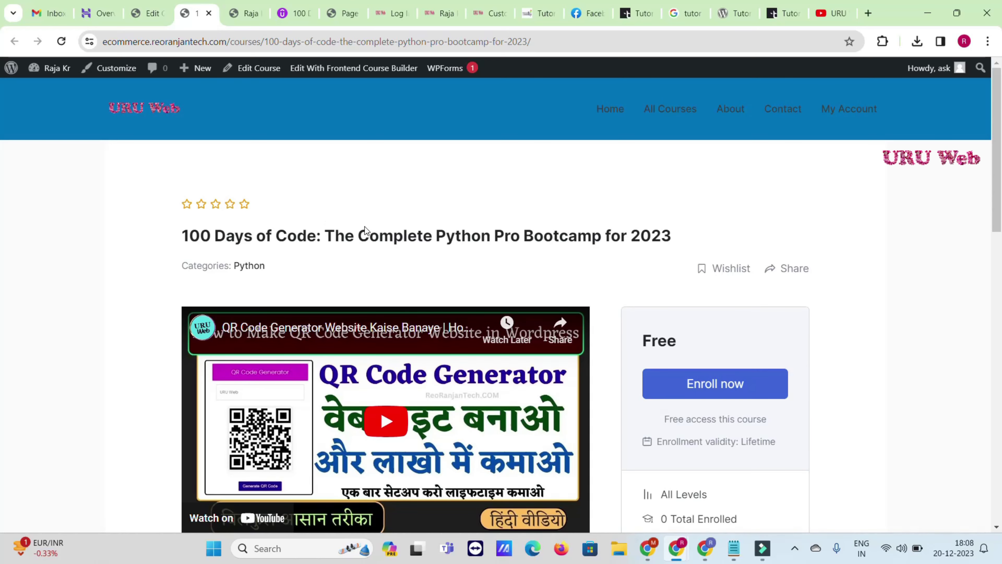
Review the course page's intro video, enrollment box and course details, and expand the full About Course description.
scroll(341, 269, "down", 5)
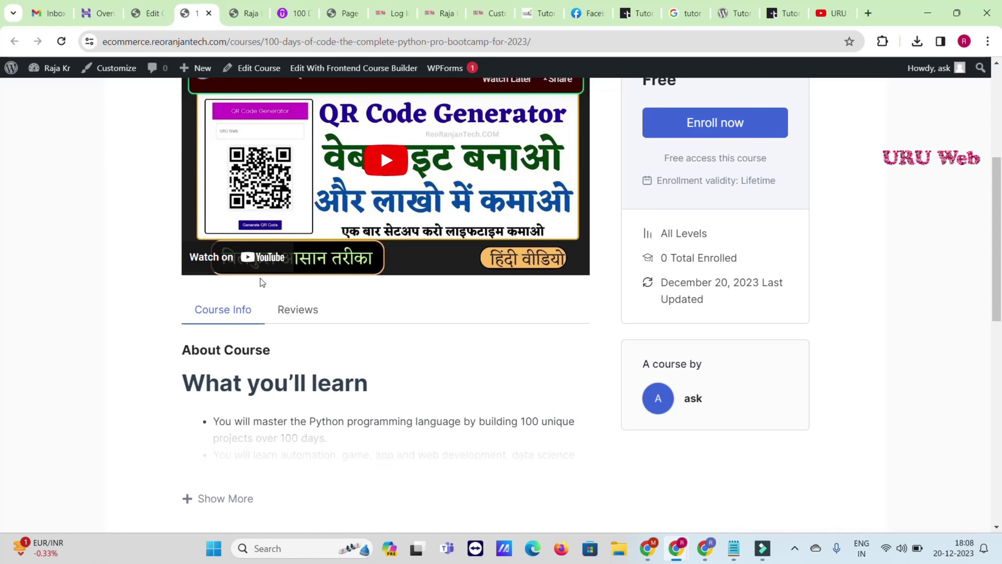
scroll(369, 201, "up", 3)
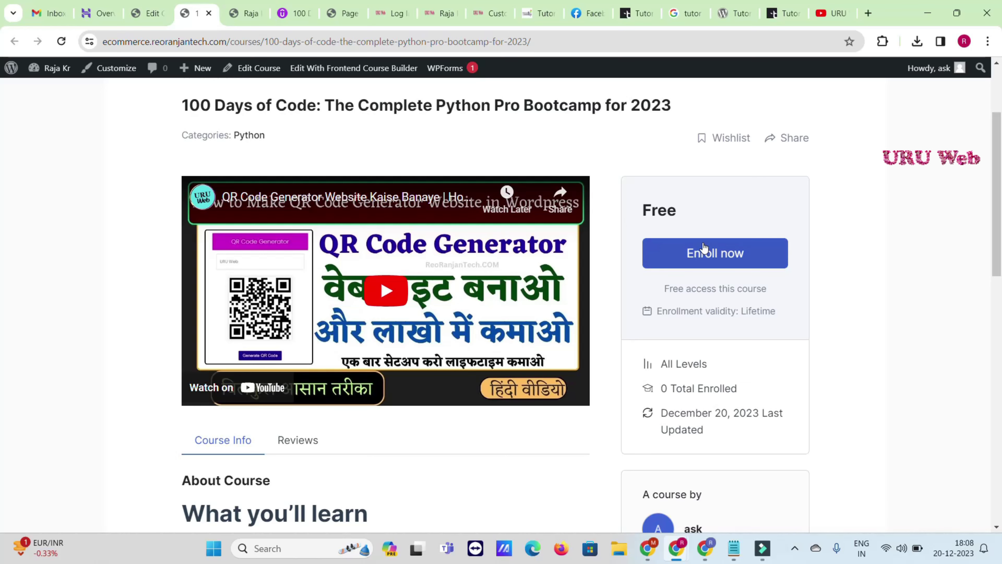
scroll(702, 247, "down", 1)
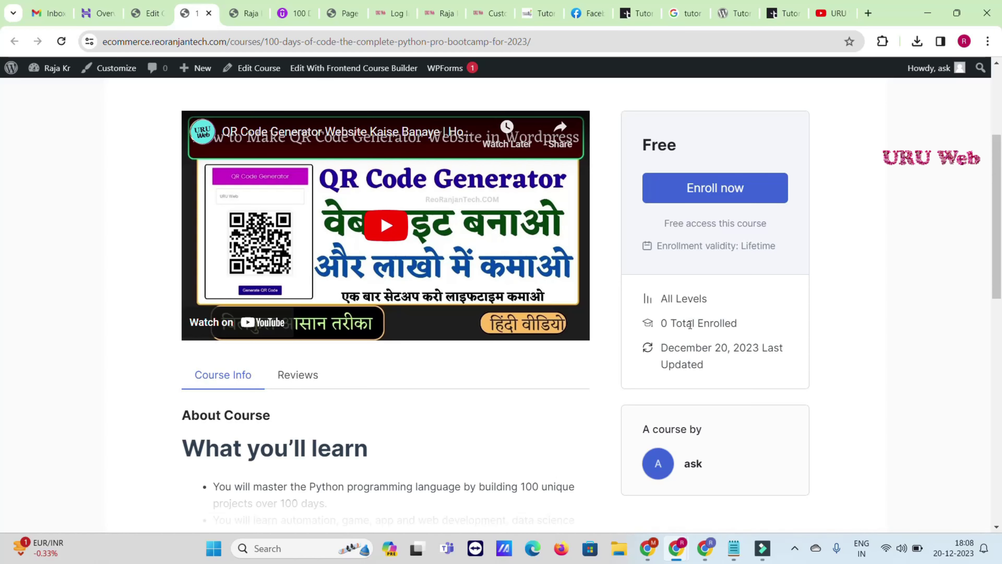
scroll(669, 302, "down", 1)
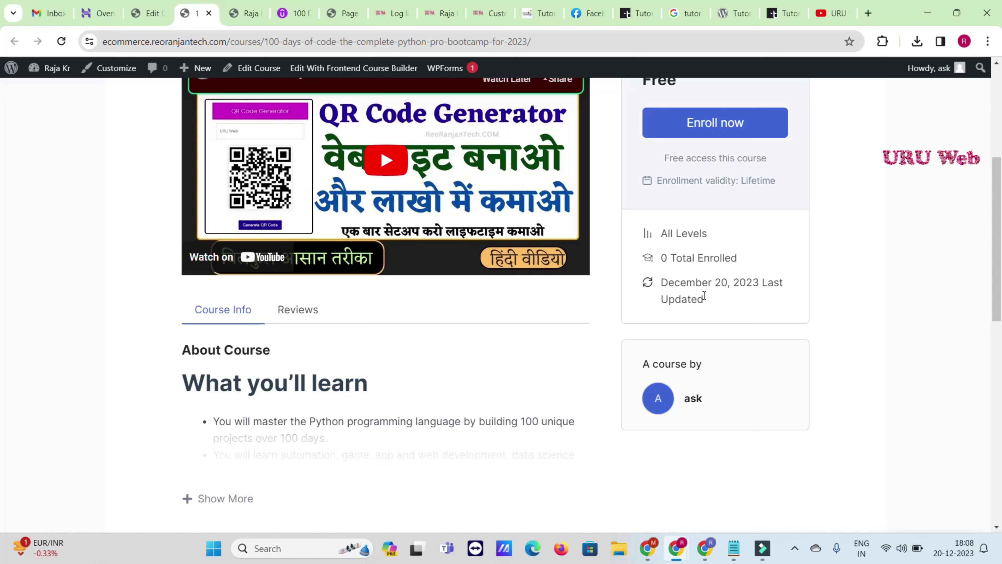
scroll(271, 324, "down", 3)
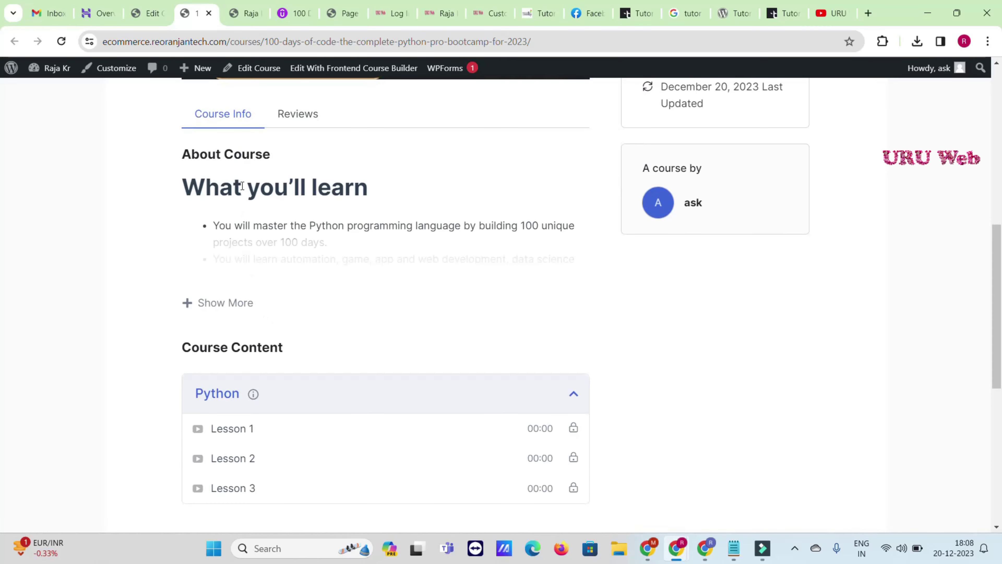
left_click(223, 304)
Check the course's Reviews section, then return to Course Info and examine the lessons under the Python topic.
scroll(301, 258, "up", 6)
scroll(300, 262, "down", 4)
left_click(298, 256)
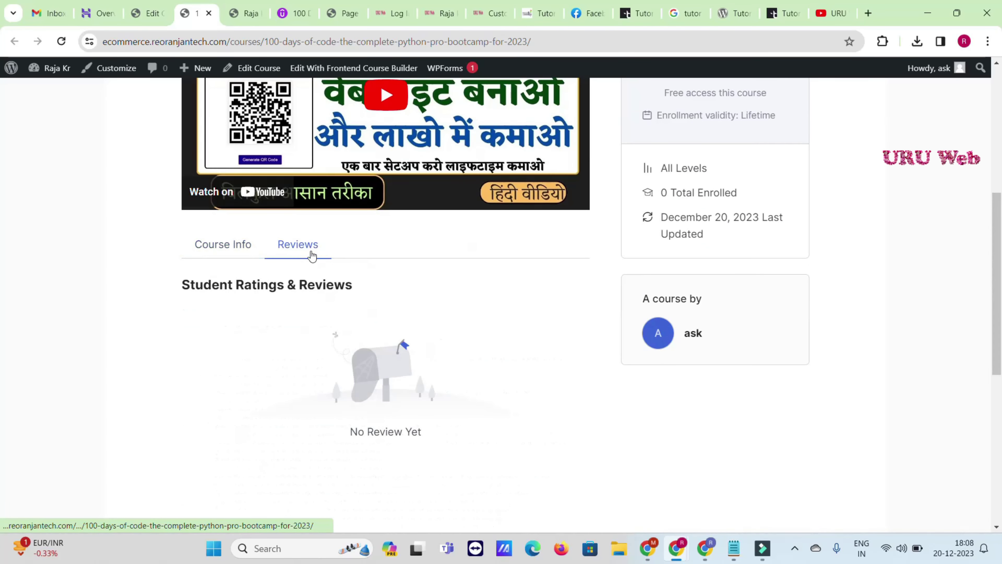
left_click(239, 245)
scroll(271, 281, "down", 7)
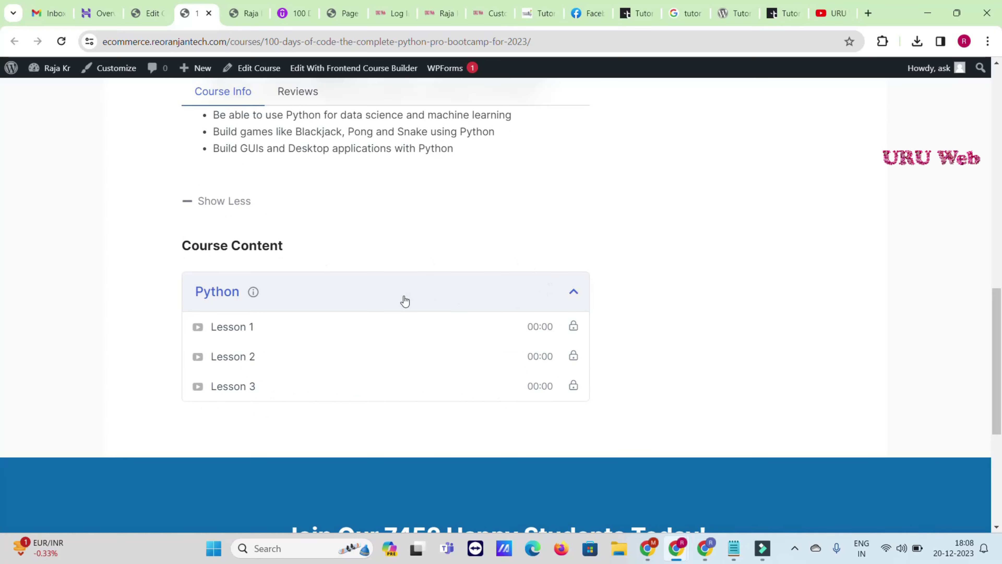
left_click(481, 293)
left_click(481, 294)
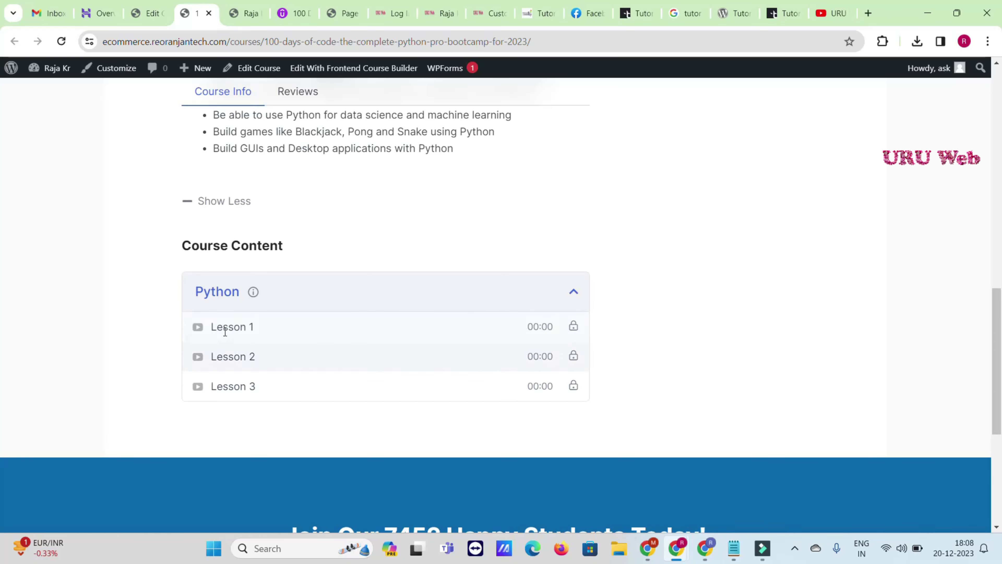
Enroll in the free Python course and check the enrolled course page's details and lesson list.
scroll(776, 302, "up", 10)
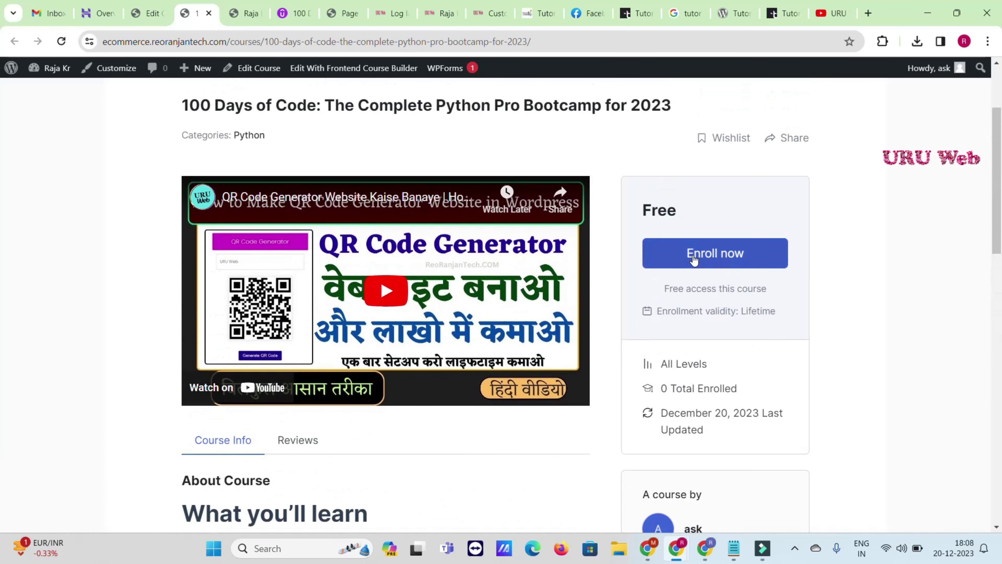
left_click(708, 256)
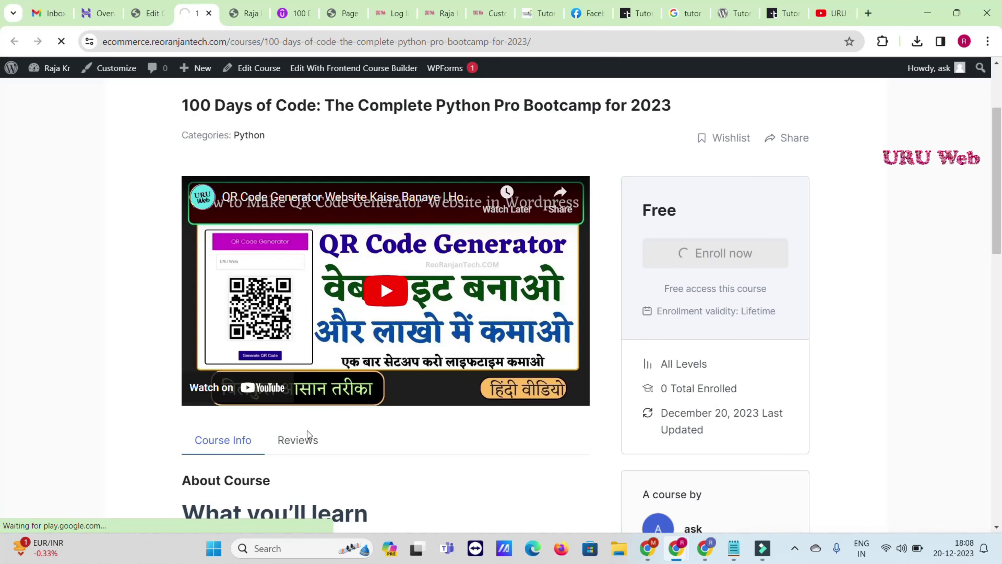
scroll(299, 445, "down", 8)
scroll(296, 351, "up", 8)
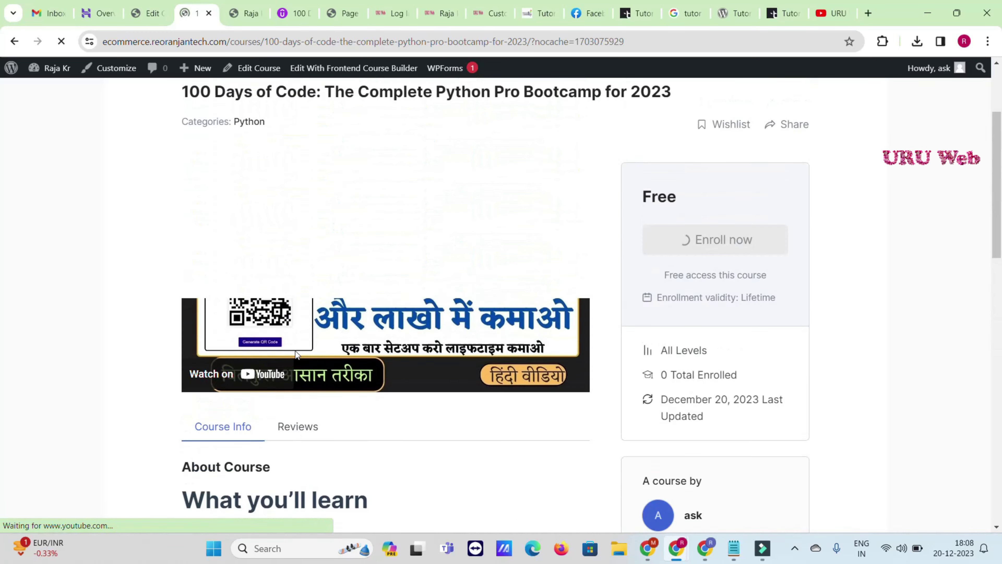
scroll(776, 264, "down", 15)
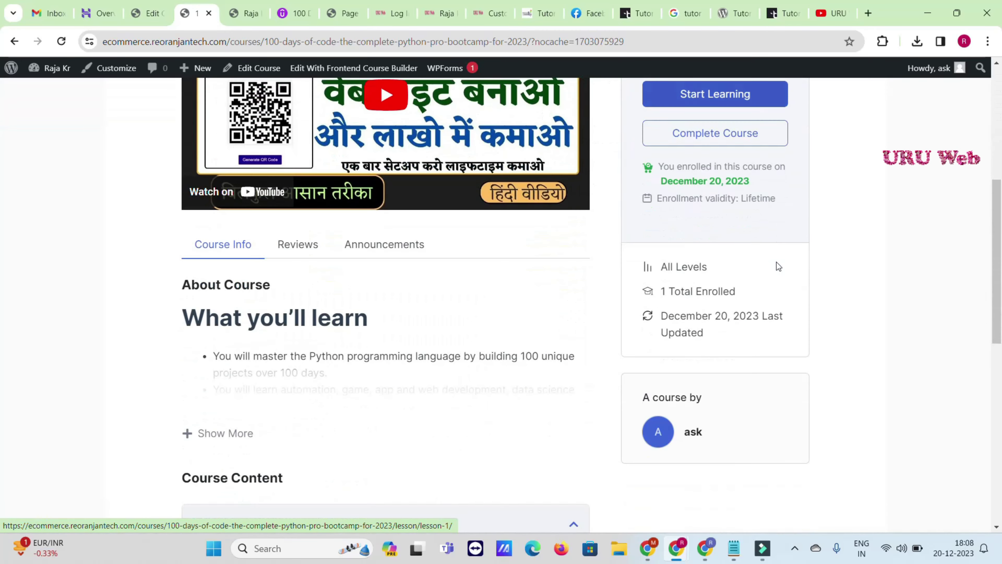
scroll(440, 338, "up", 5)
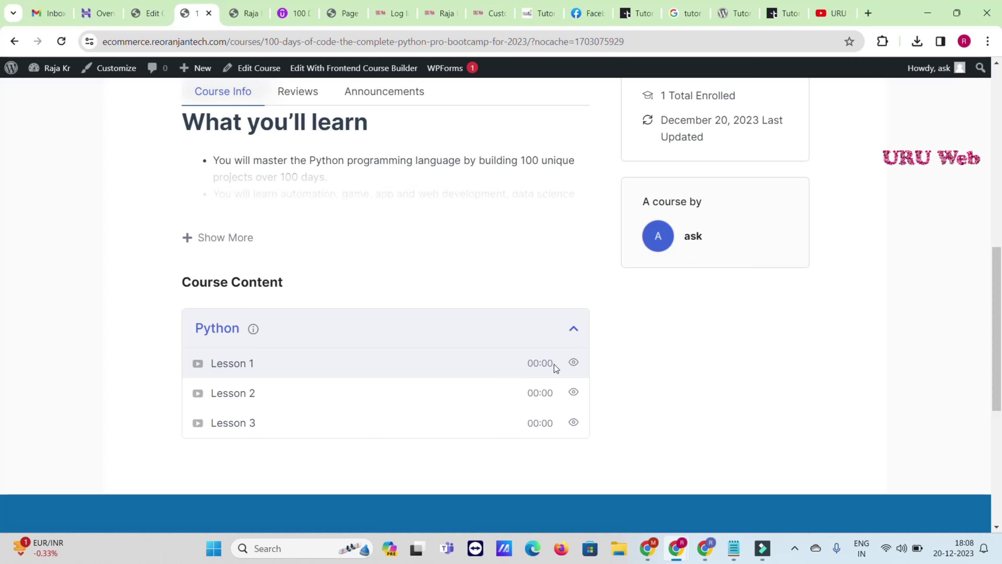
Open Lesson 1 of the Python topic and mark it as complete.
left_click(215, 372)
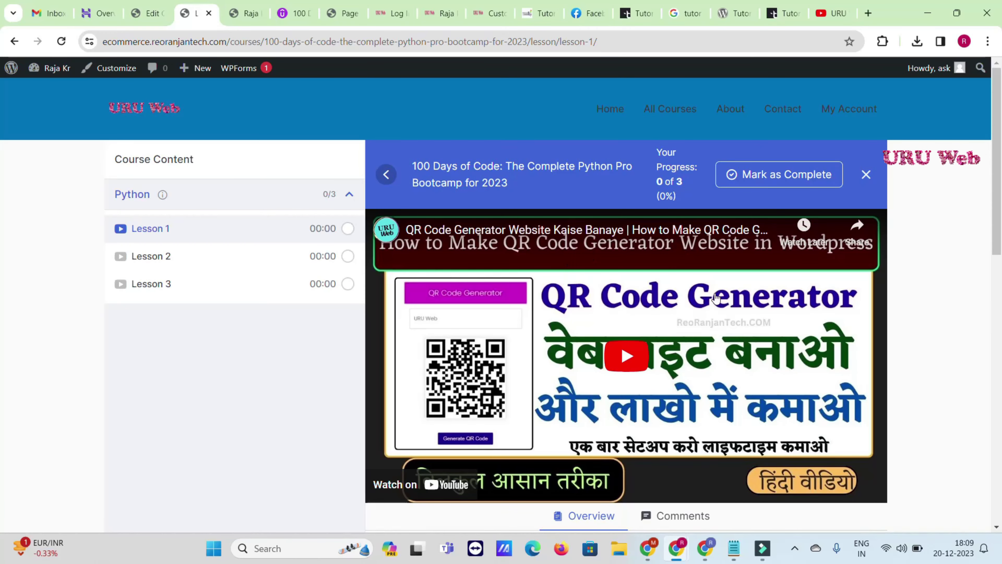
scroll(633, 390, "down", 5)
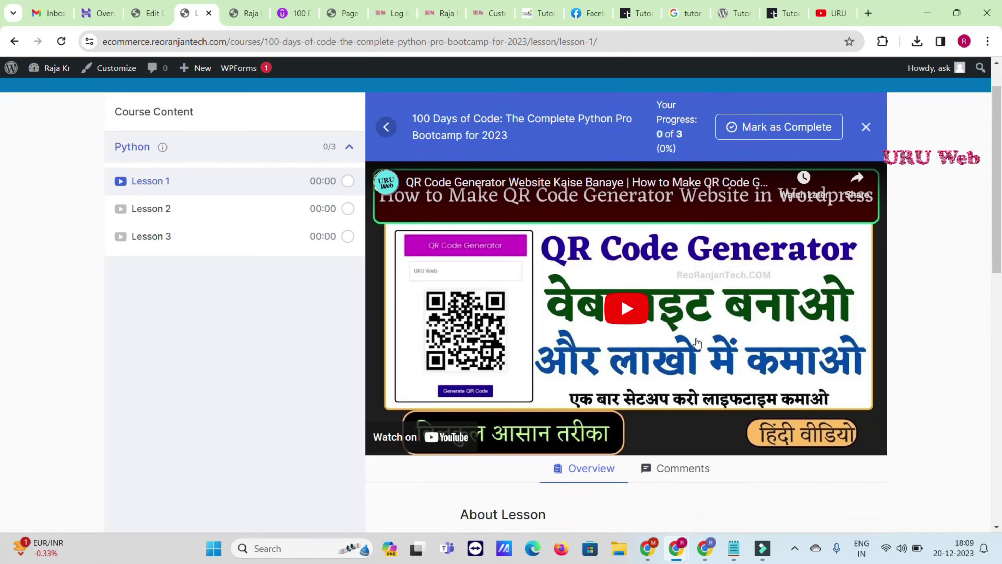
scroll(670, 331, "up", 4)
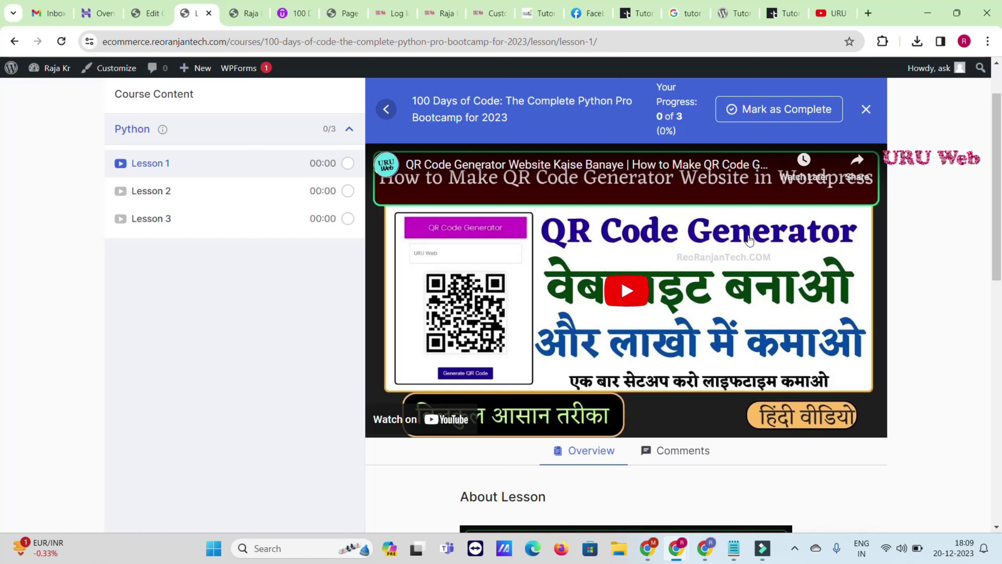
left_click(786, 112)
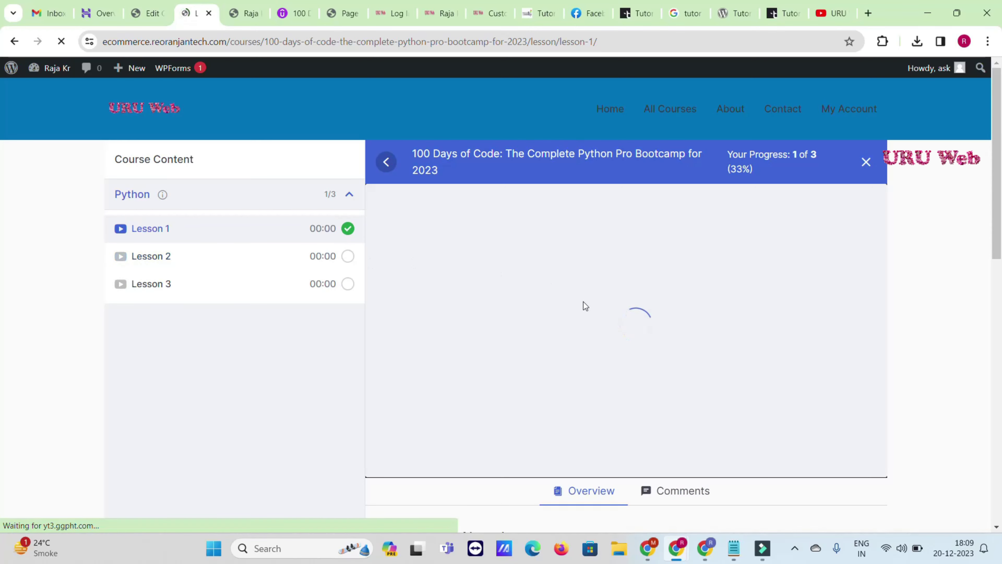
Examine Lesson 1's page, including its Comments section, embedded About Lesson video and lesson navigation.
scroll(583, 300, "down", 7)
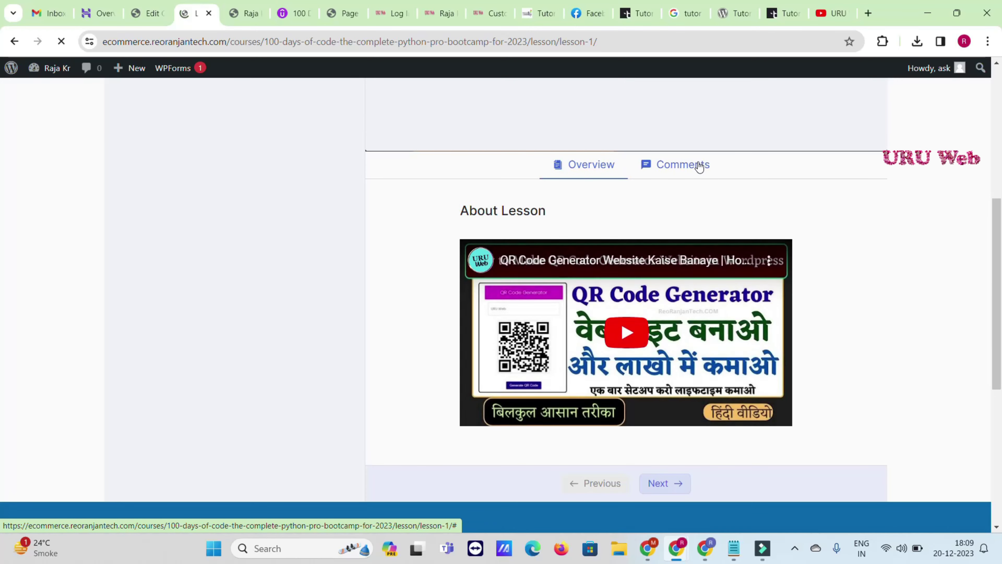
left_click(698, 165)
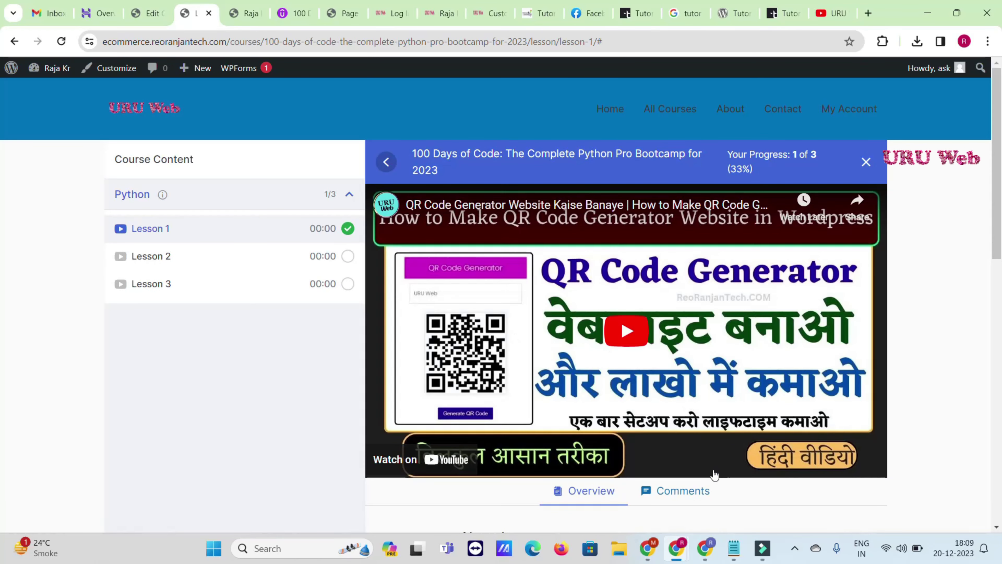
scroll(714, 475, "down", 7)
scroll(648, 242, "up", 7)
scroll(570, 365, "down", 7)
scroll(560, 326, "up", 6)
scroll(459, 327, "down", 11)
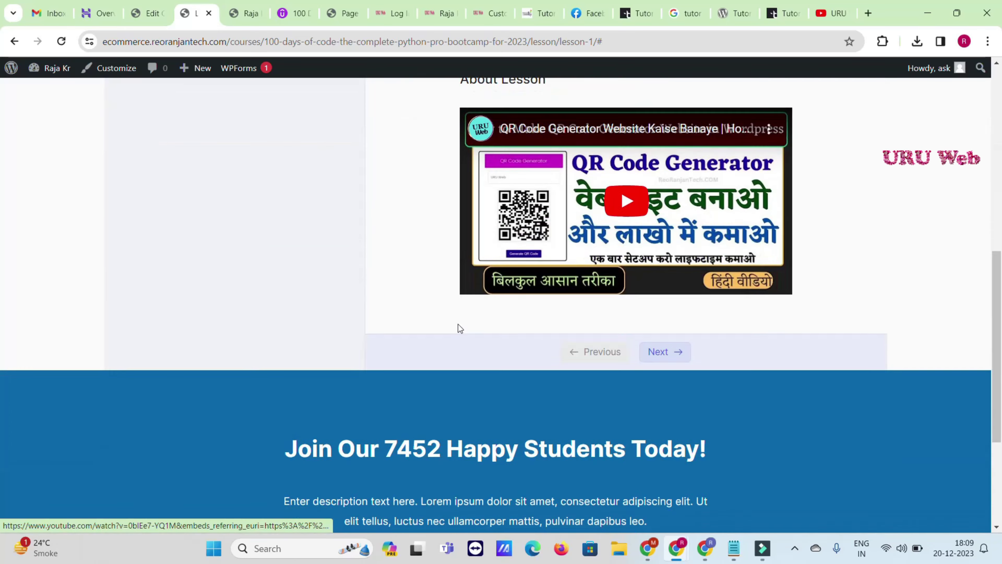
scroll(459, 324, "up", 13)
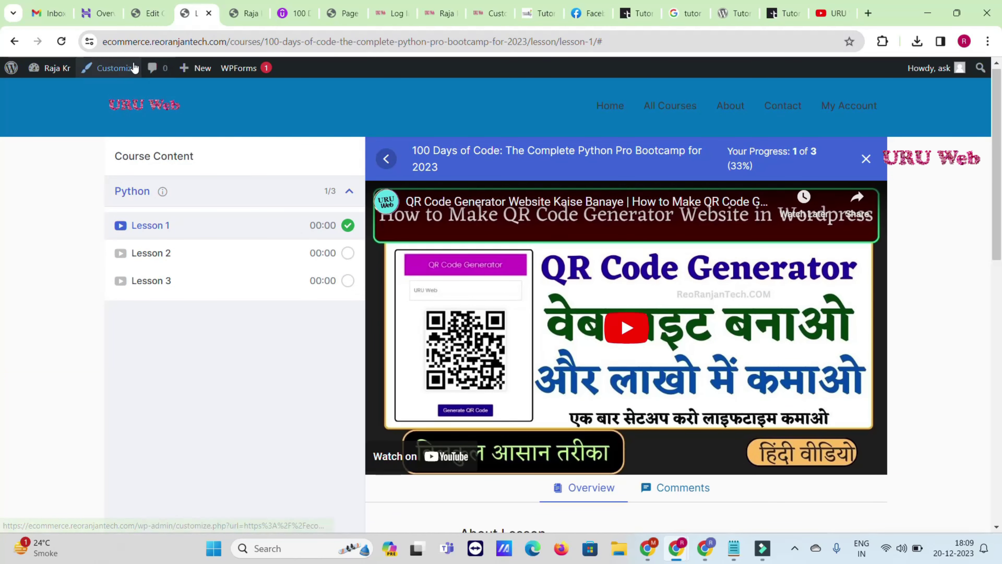
Open the site's home page, and check the original and discounted price on the Udemy course page.
left_click(133, 112)
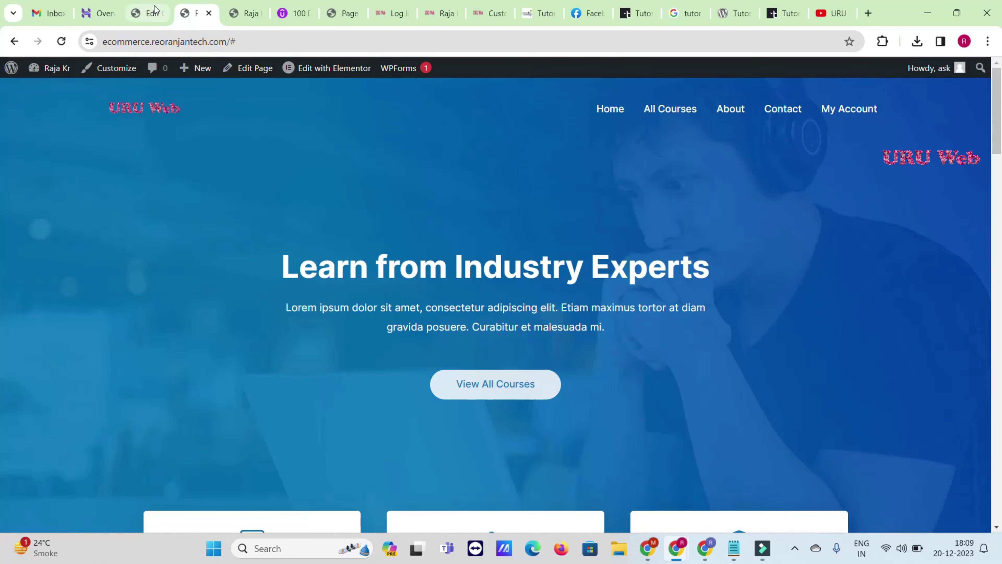
left_click(153, 12)
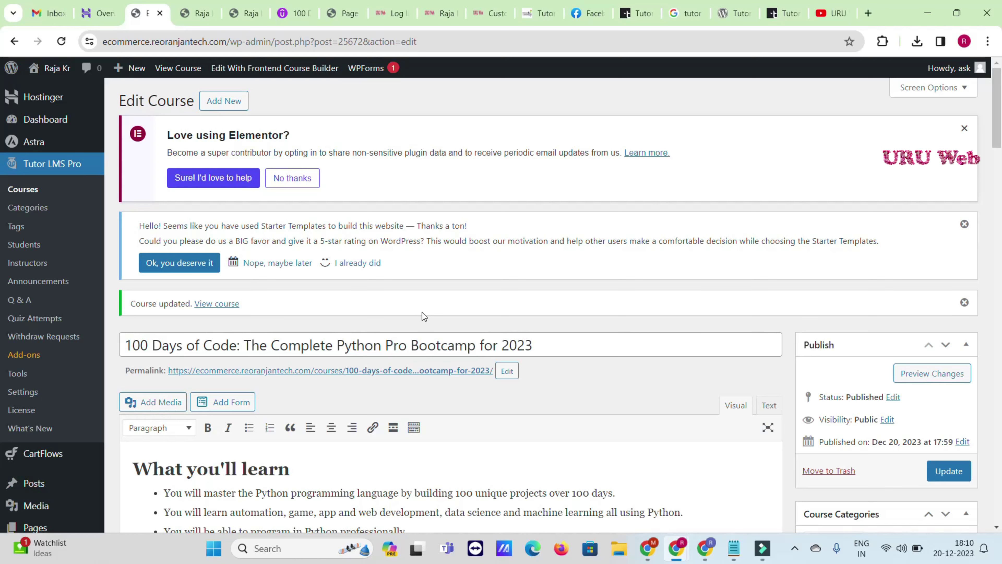
left_click(290, 13)
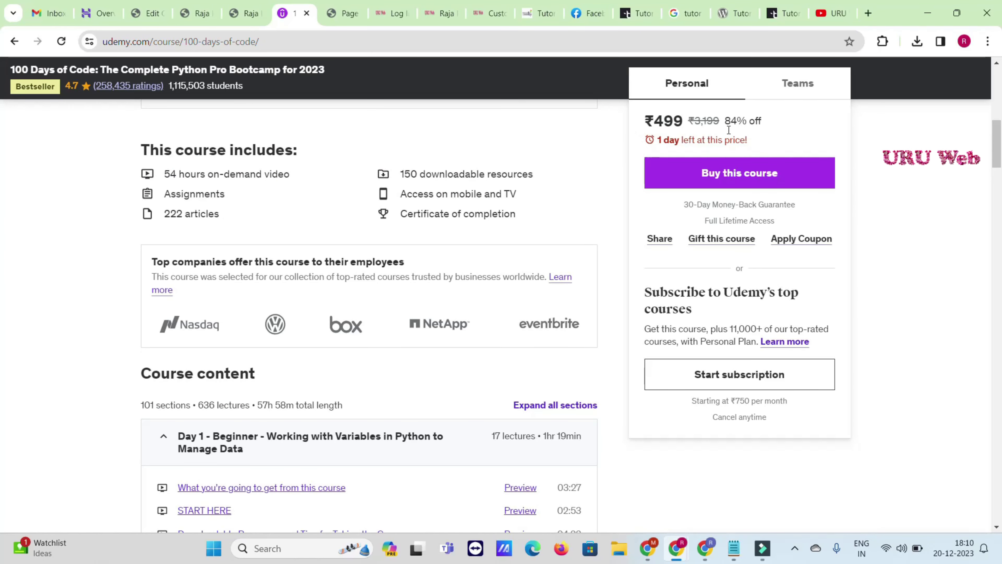
scroll(694, 124, "up", 2)
left_click_drag(698, 119, 722, 120)
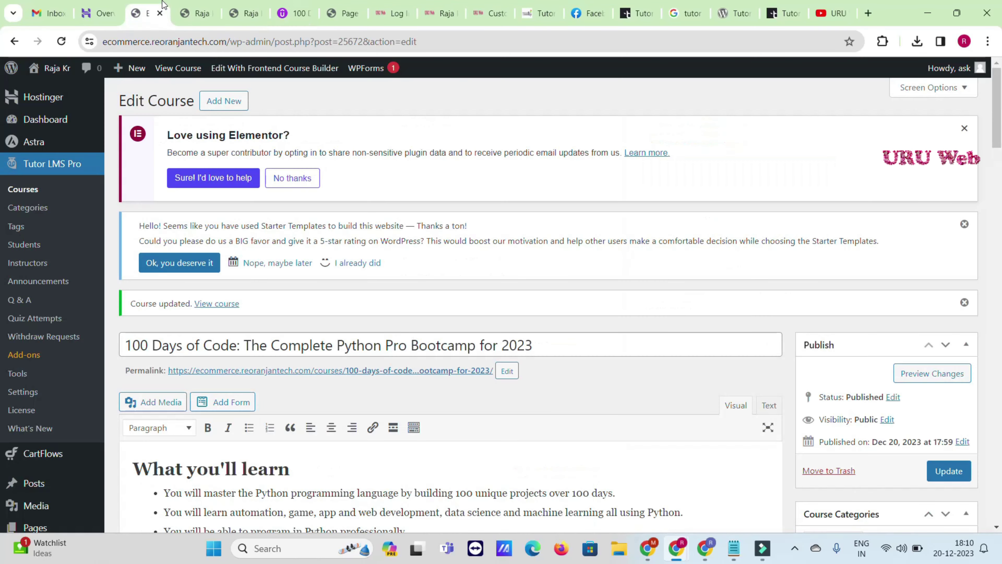
Open Tutor LMS Pro's Monetization settings from the WordPress admin and select WooCommerce as the eCommerce engine.
left_click(150, 13)
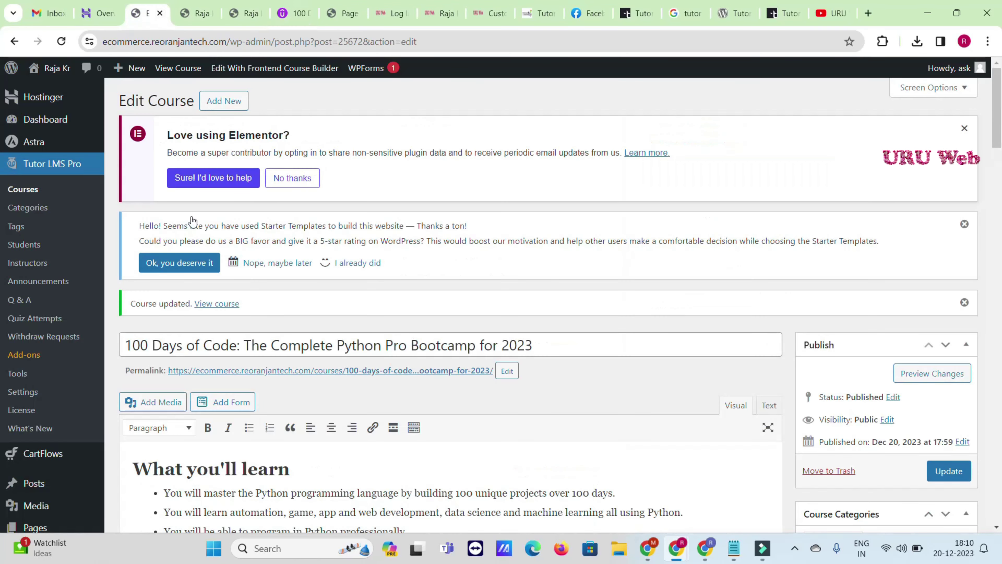
left_click(23, 392)
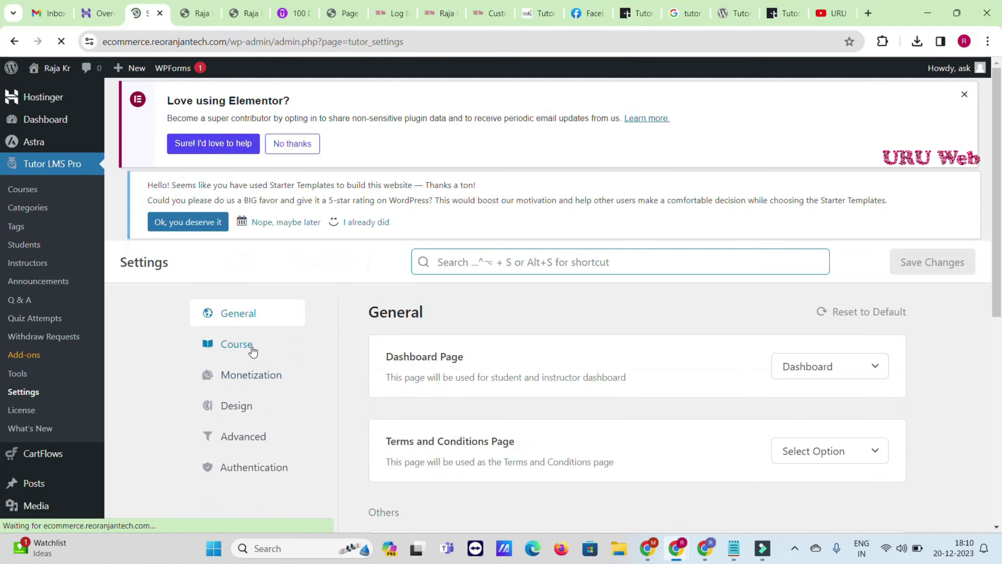
scroll(253, 351, "down", 3)
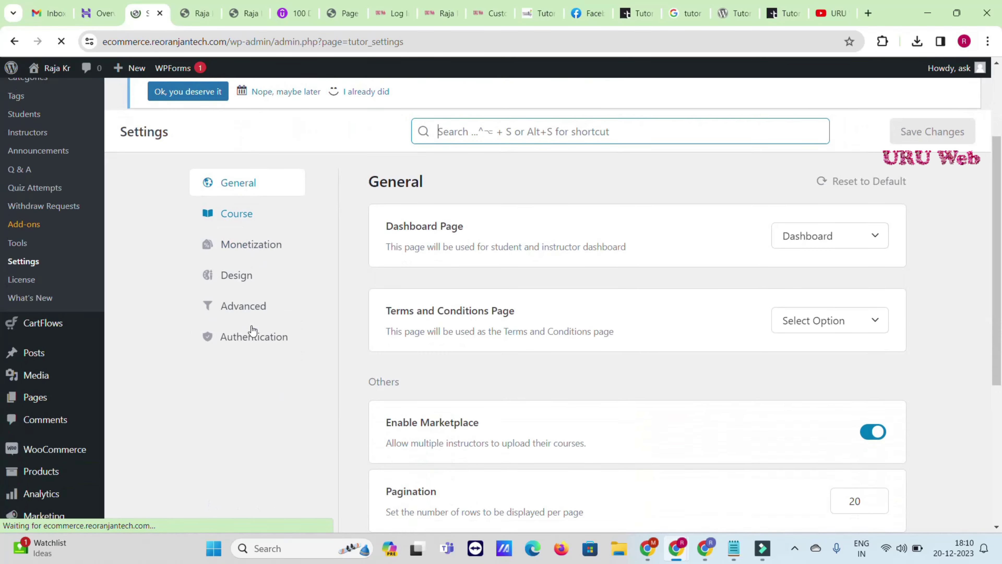
left_click(243, 248)
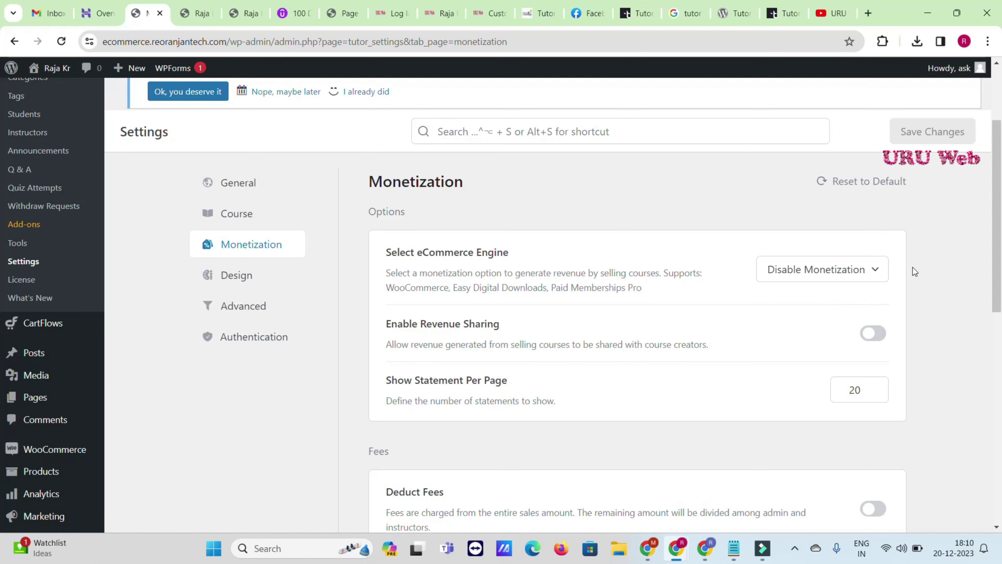
scroll(864, 273, "down", 2)
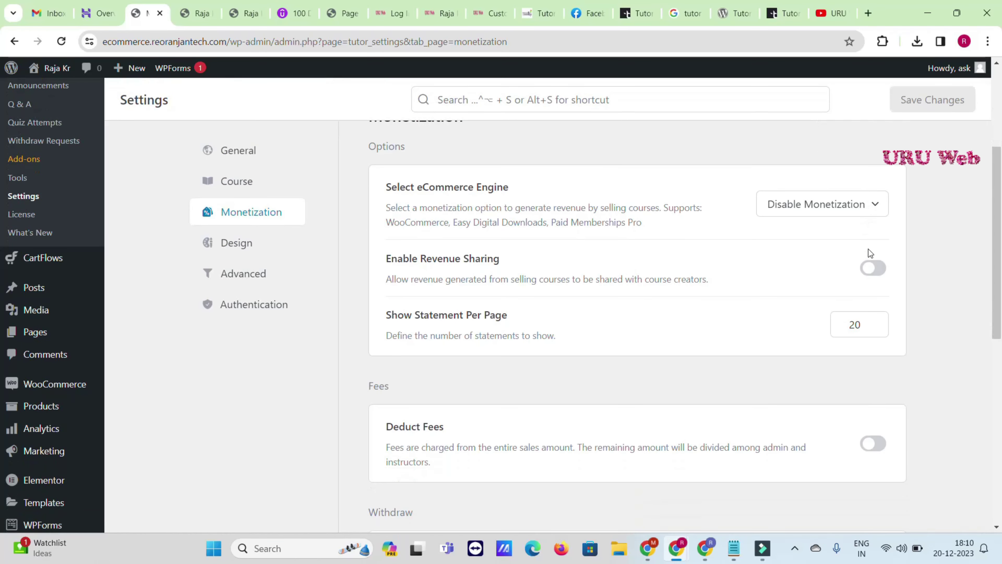
left_click(871, 214)
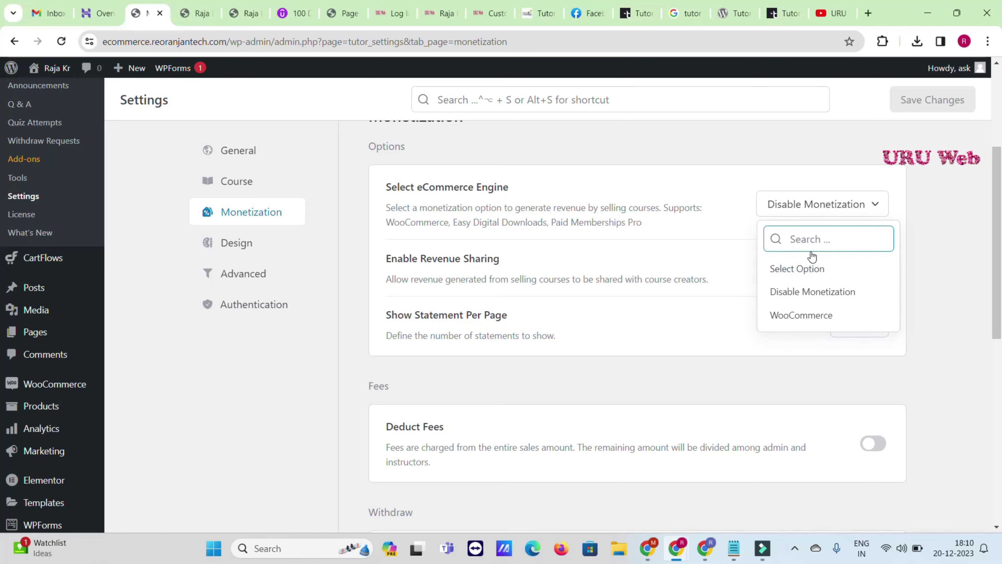
left_click(798, 316)
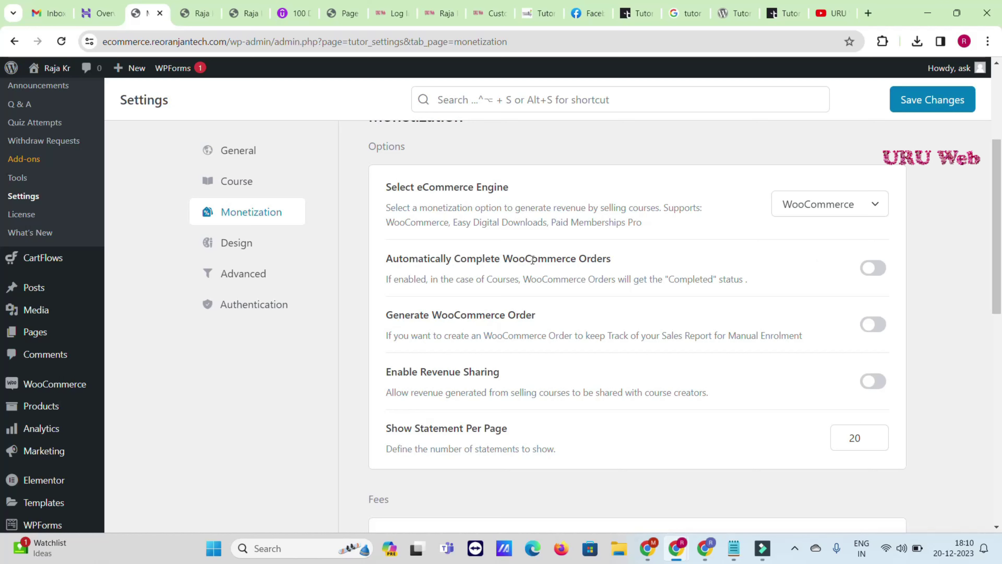
Enable Automatically Complete WooCommerce Orders and Generate WooCommerce Order, and preview the revenue sharing percentages by toggling Enable Revenue Sharing on and off.
left_click(872, 268)
scroll(464, 317, "down", 3)
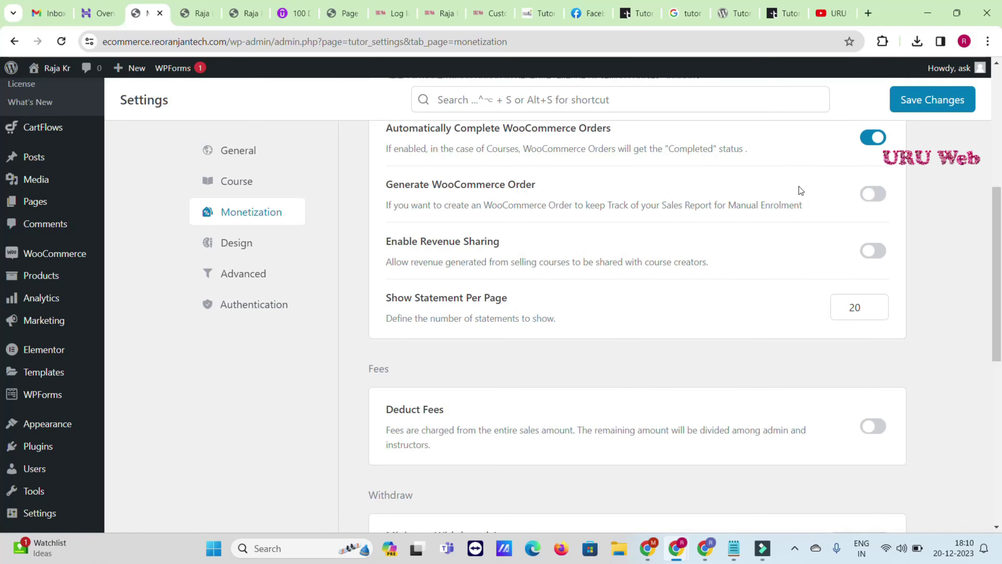
left_click(874, 193)
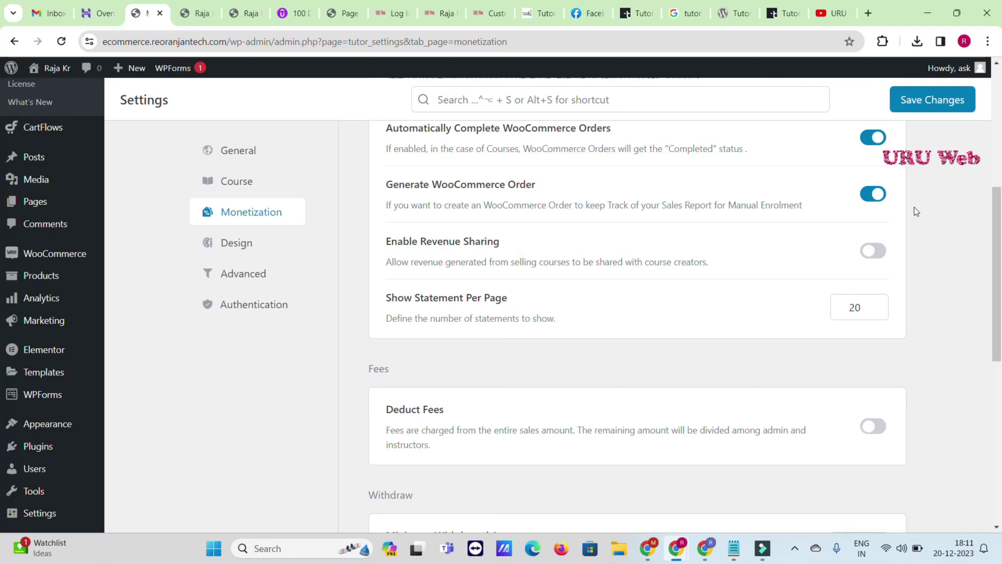
left_click(873, 251)
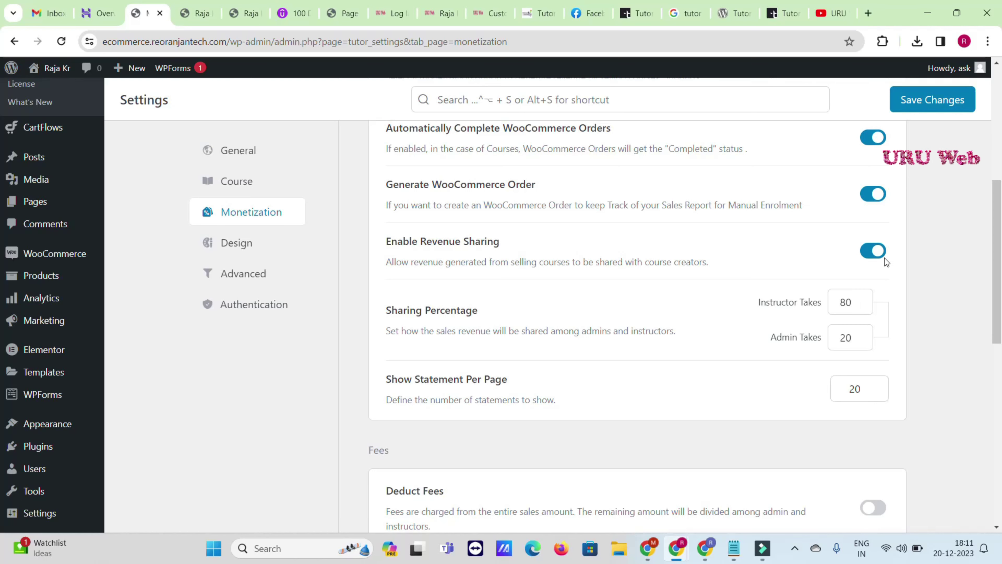
left_click(877, 255)
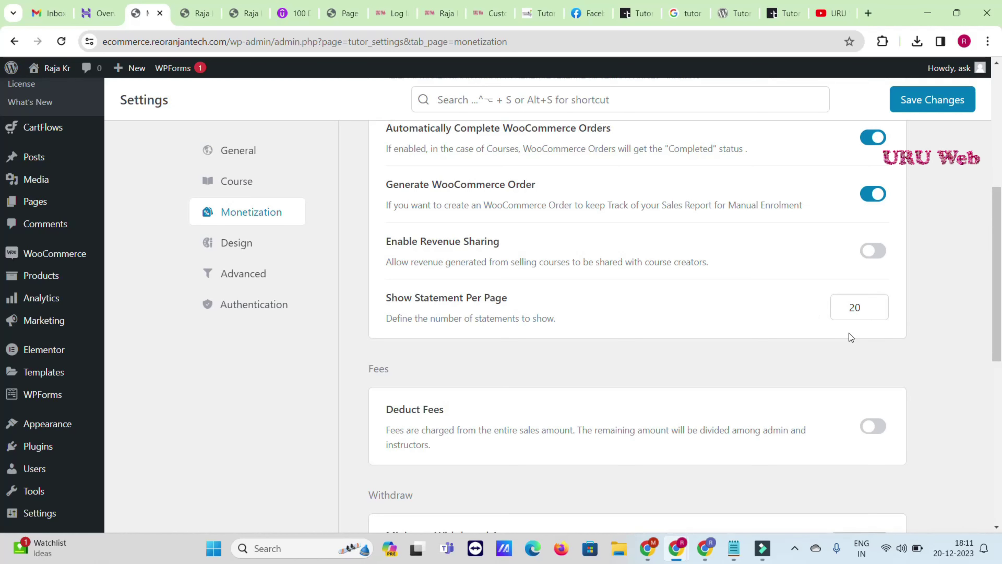
Enable Deduct Fees with the fee type Percent and an amount of 2, and review the withdrawal settings.
scroll(851, 326, "down", 5)
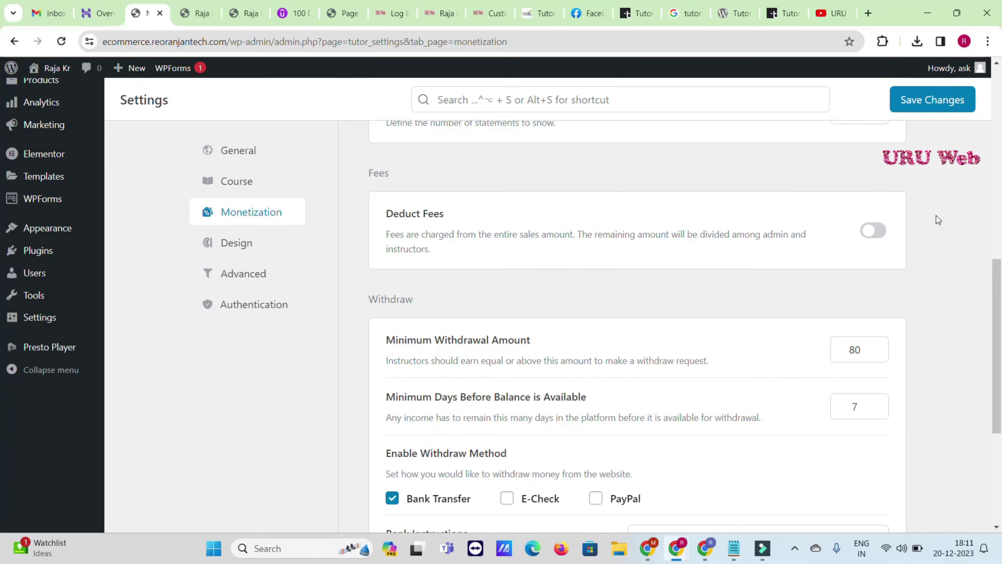
left_click(877, 231)
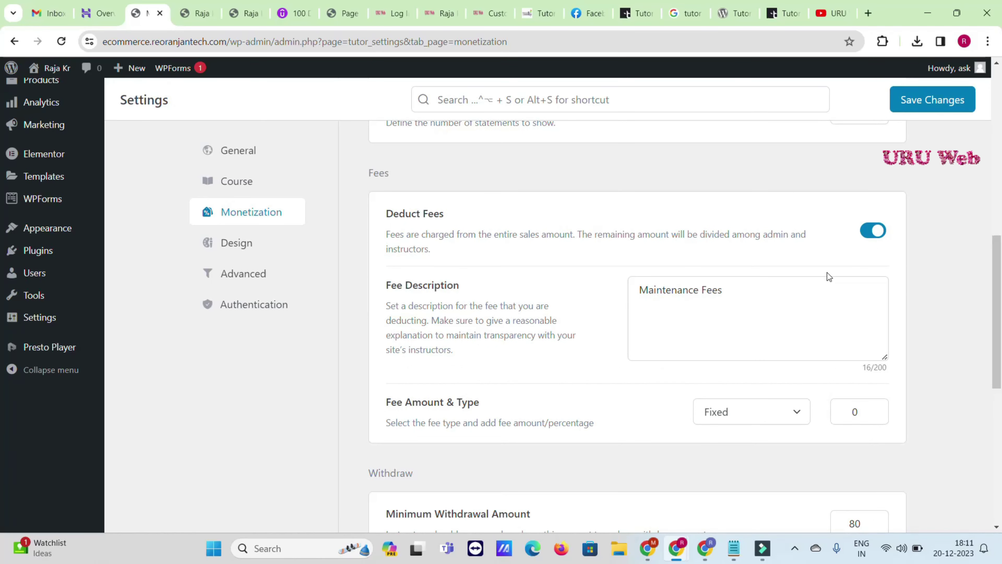
scroll(762, 311, "down", 3)
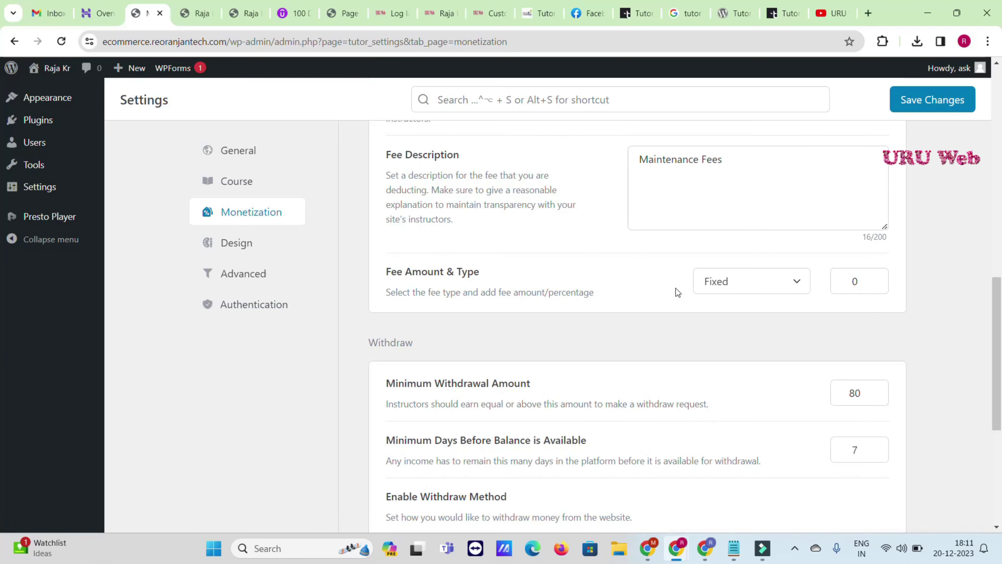
left_click(762, 287)
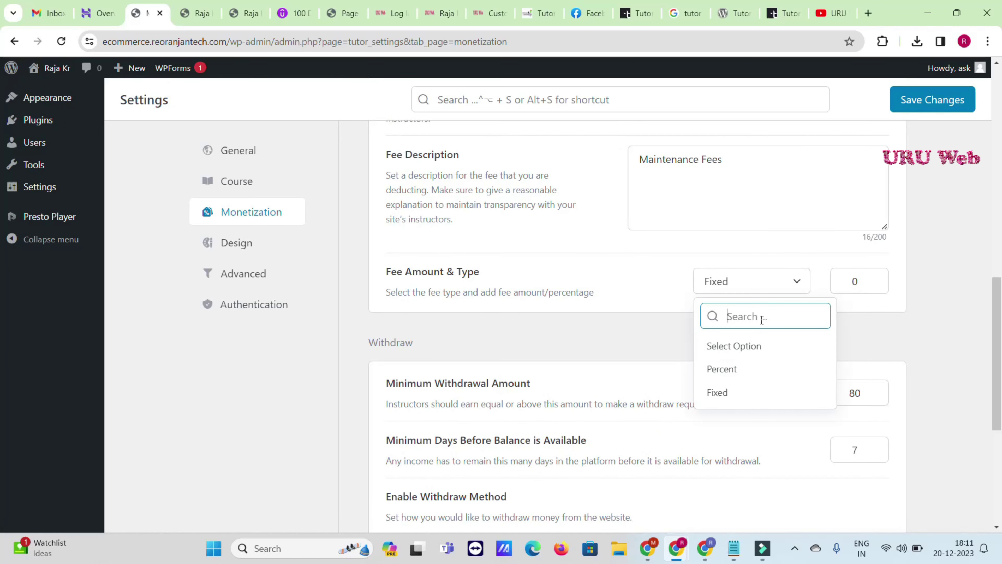
left_click(752, 375)
double_click(842, 285)
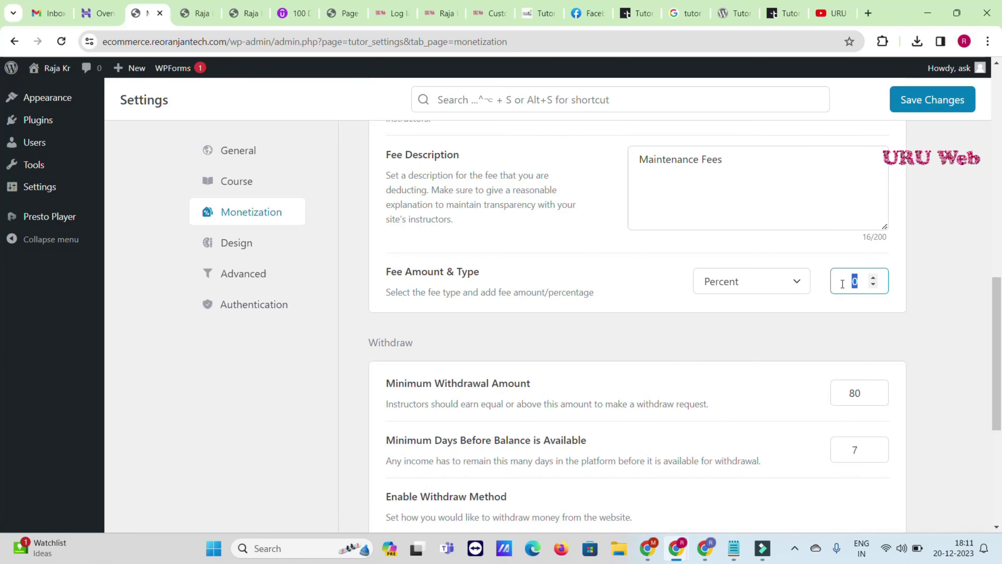
type("2")
scroll(689, 295, "down", 3)
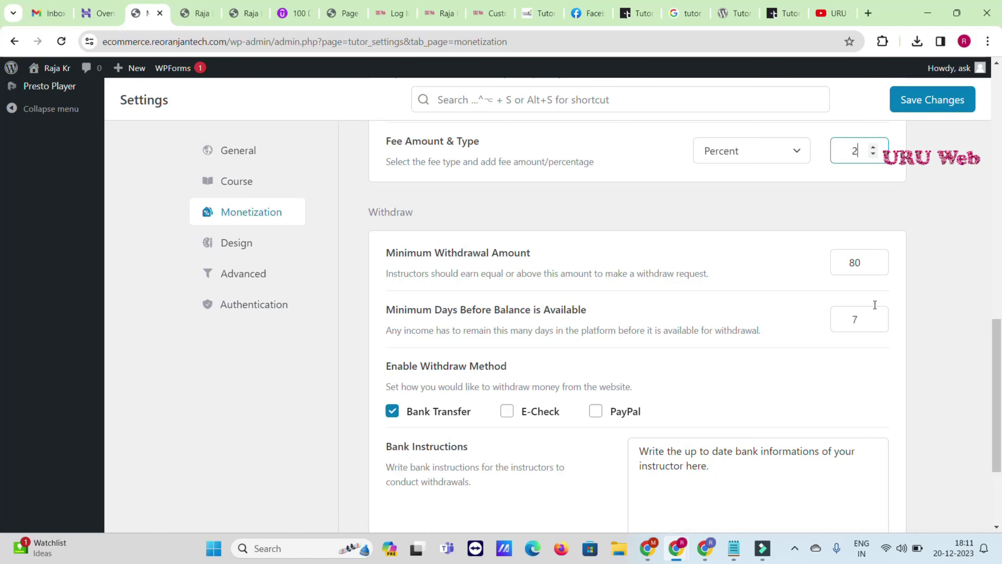
scroll(612, 336, "down", 3)
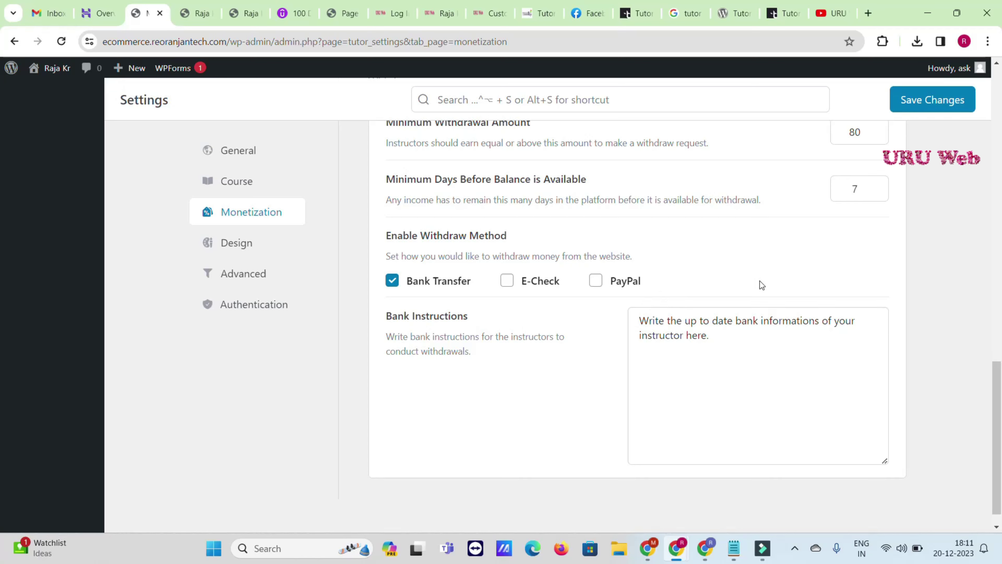
Save the monetization settings and start a new WooCommerce product.
left_click(913, 103)
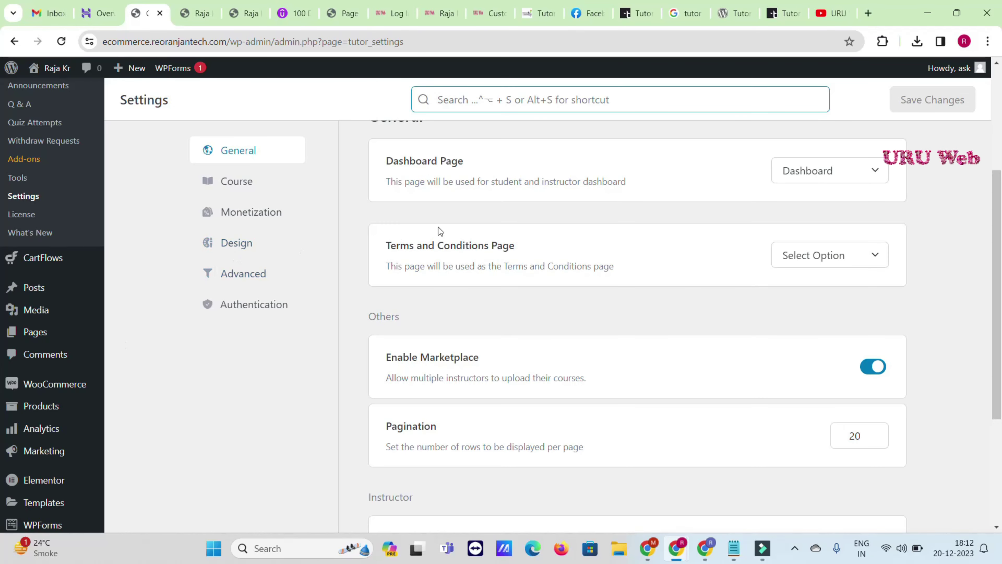
mouse_move(49, 402)
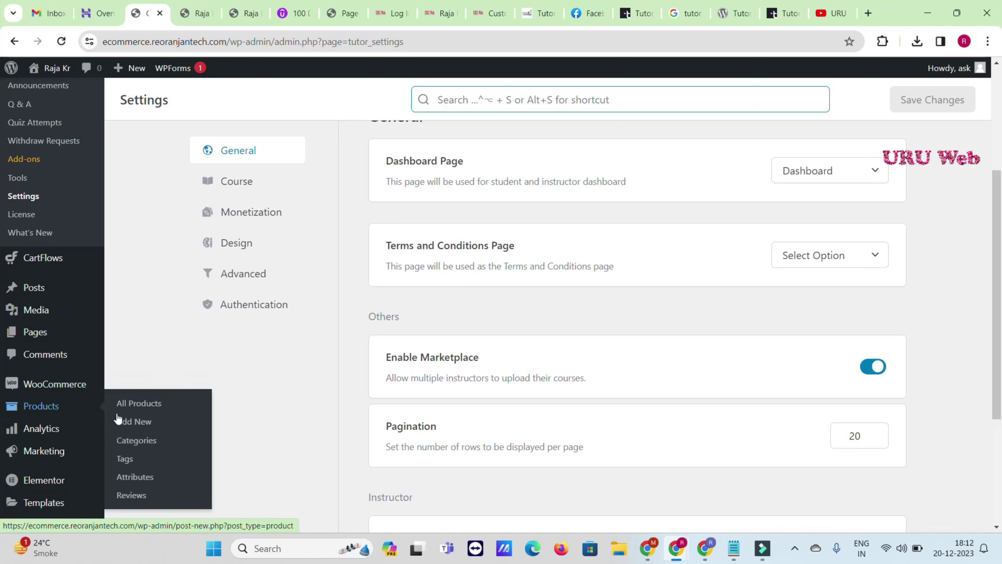
left_click(135, 427)
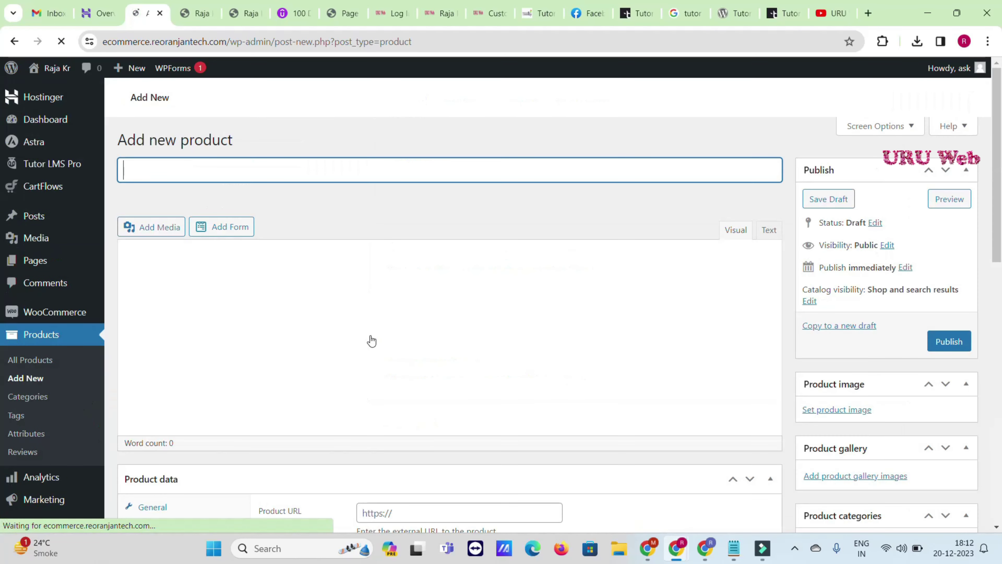
Name the product "100 Days of Code: The Complete Python Pro Bootcamp for 2023" using the title copied from the Udemy course page.
left_click(293, 13)
scroll(297, 211, "up", 10)
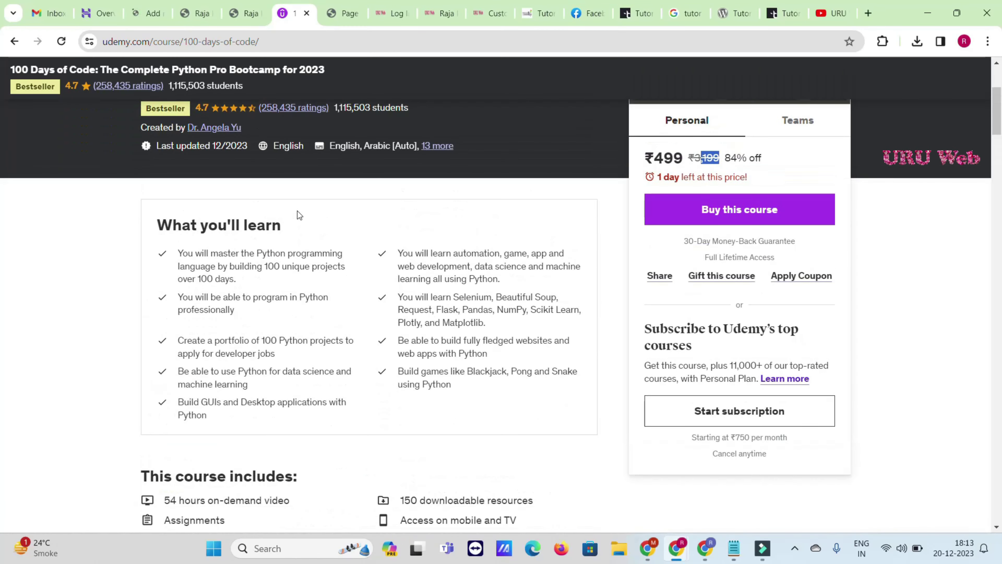
triple_click(277, 206)
key("ctrl+c")
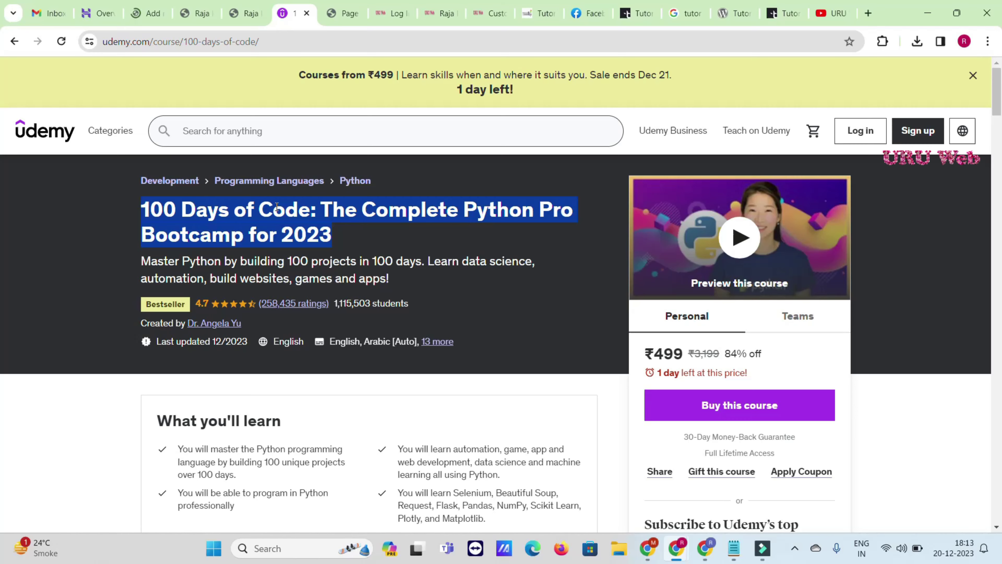
left_click(147, 13)
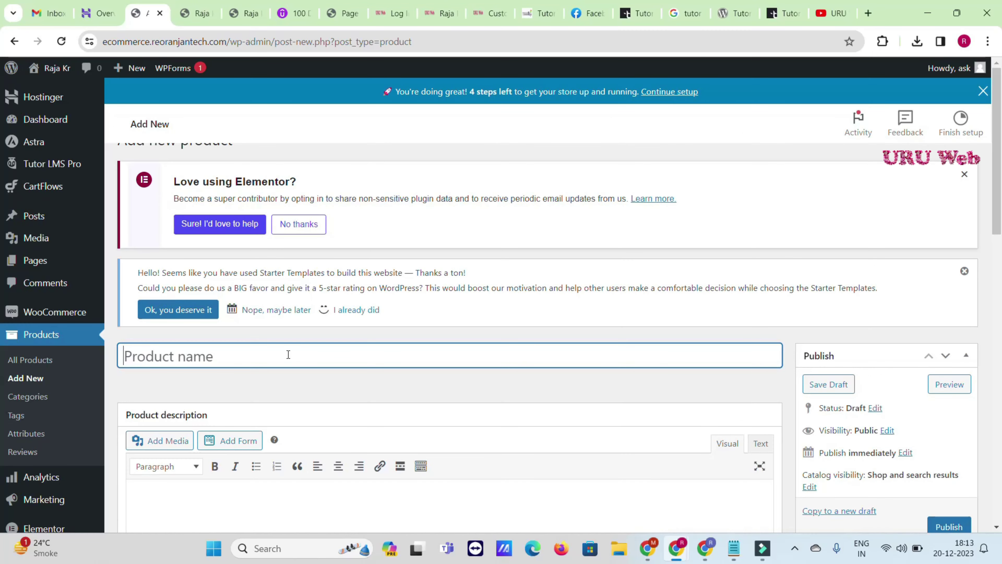
key("ctrl+v")
Fill the product description with the "What you'll learn" section copied from the Udemy course page.
scroll(355, 339, "down", 5)
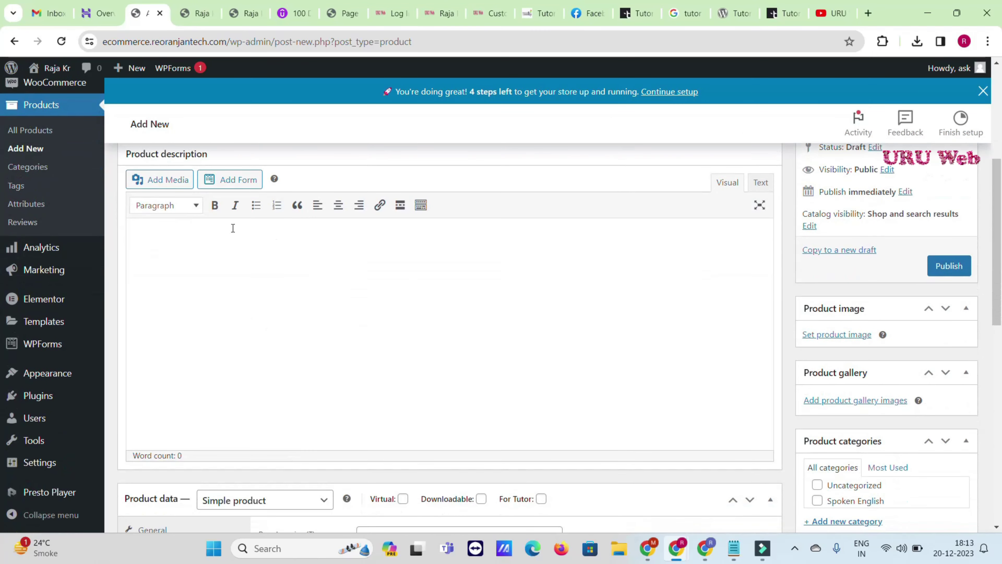
left_click(299, 9)
scroll(237, 237, "down", 5)
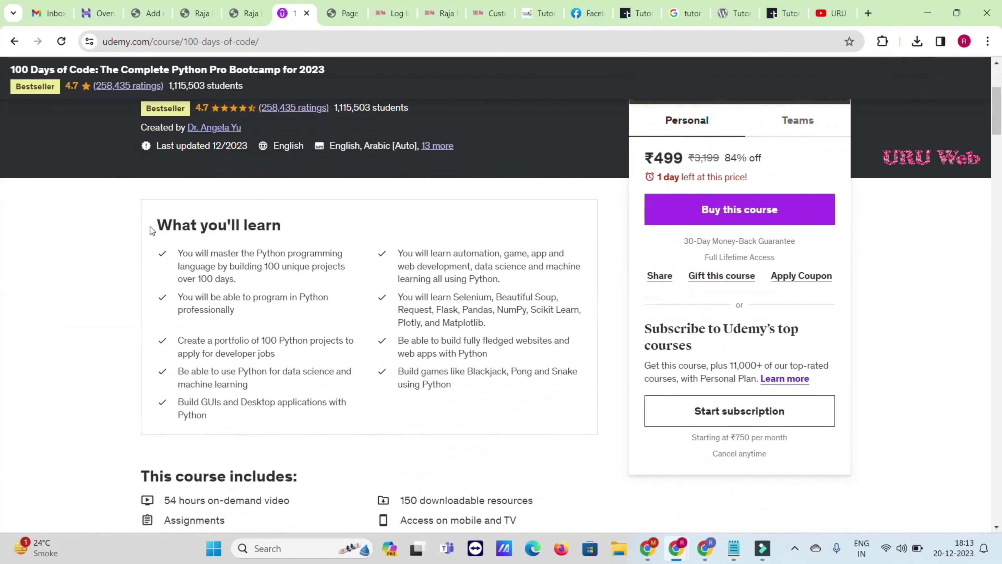
left_click_drag(150, 226, 360, 423)
key("ctrl+c")
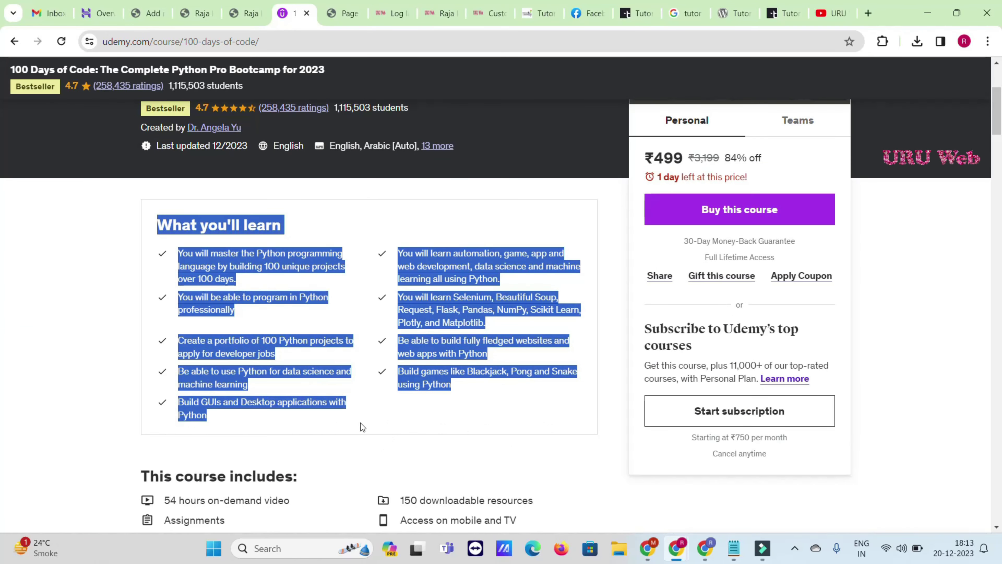
left_click(147, 13)
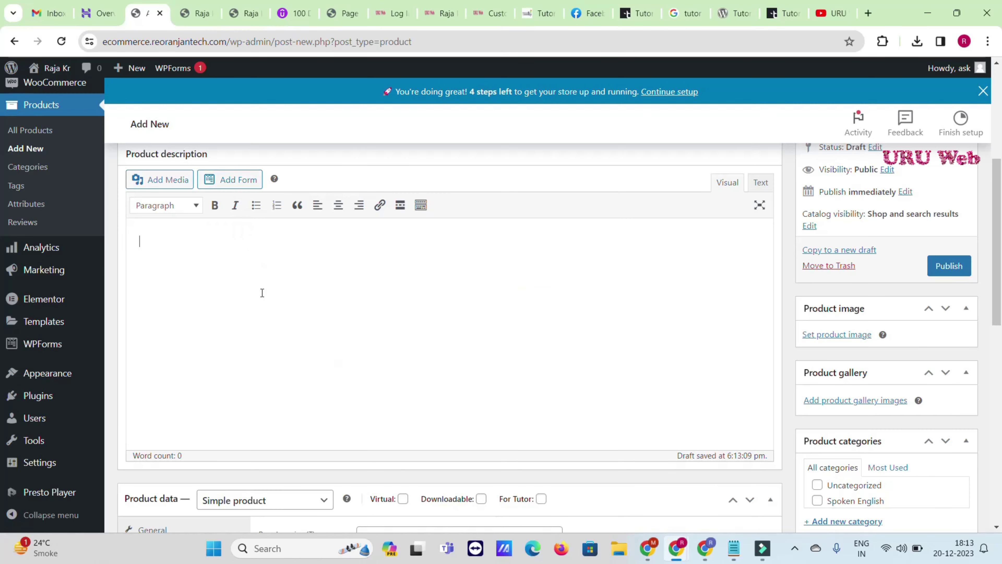
key("ctrl+v")
Mark the simple product as For Tutor, with a regular price of 1000 and a sale price of 250.
scroll(611, 321, "down", 5)
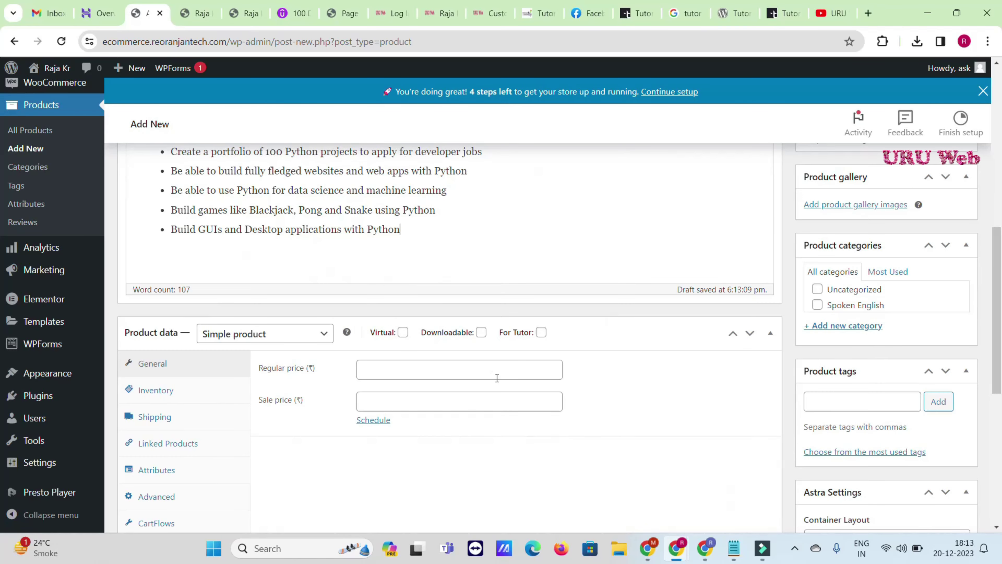
scroll(484, 347, "down", 1)
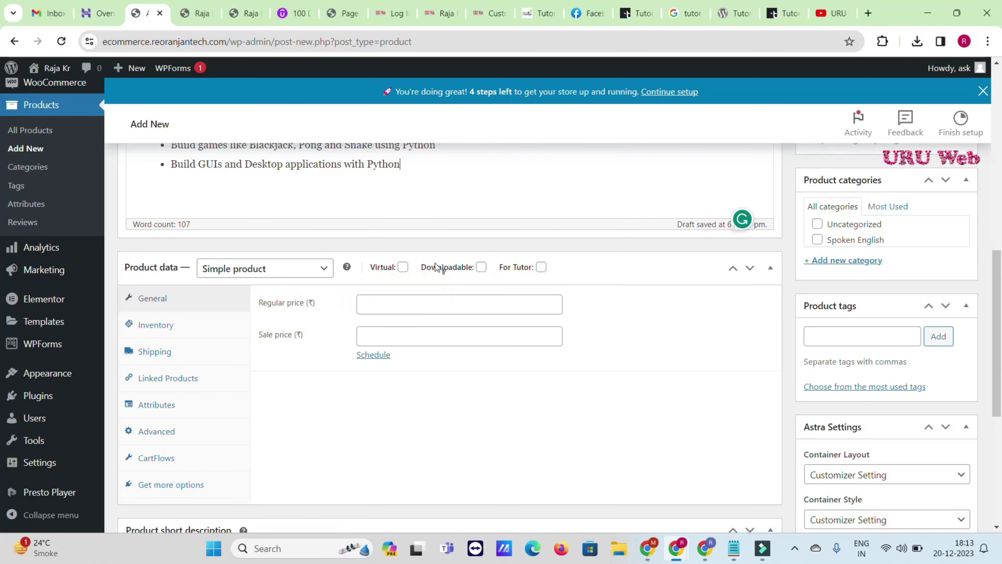
left_click(541, 268)
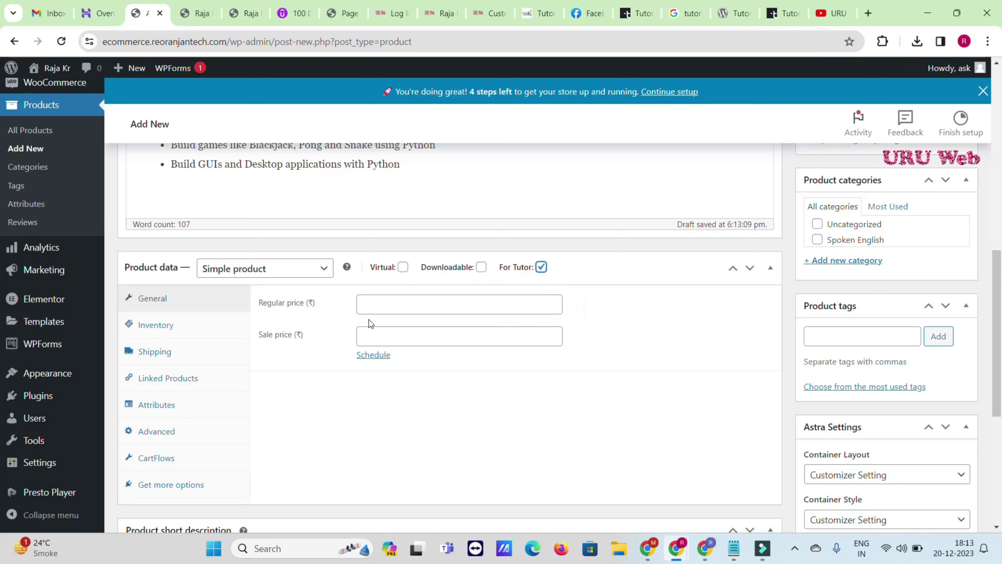
left_click(376, 306)
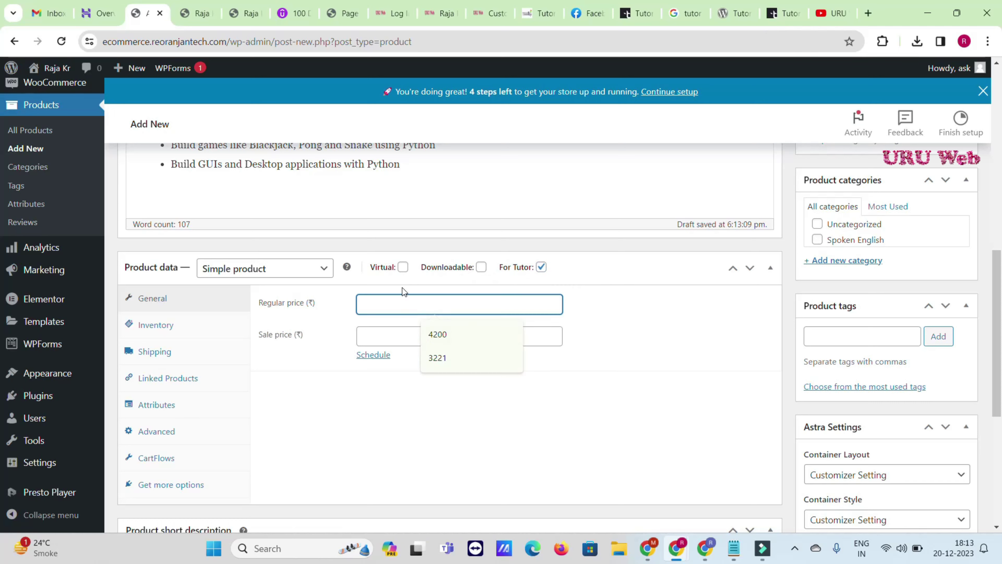
type("1000")
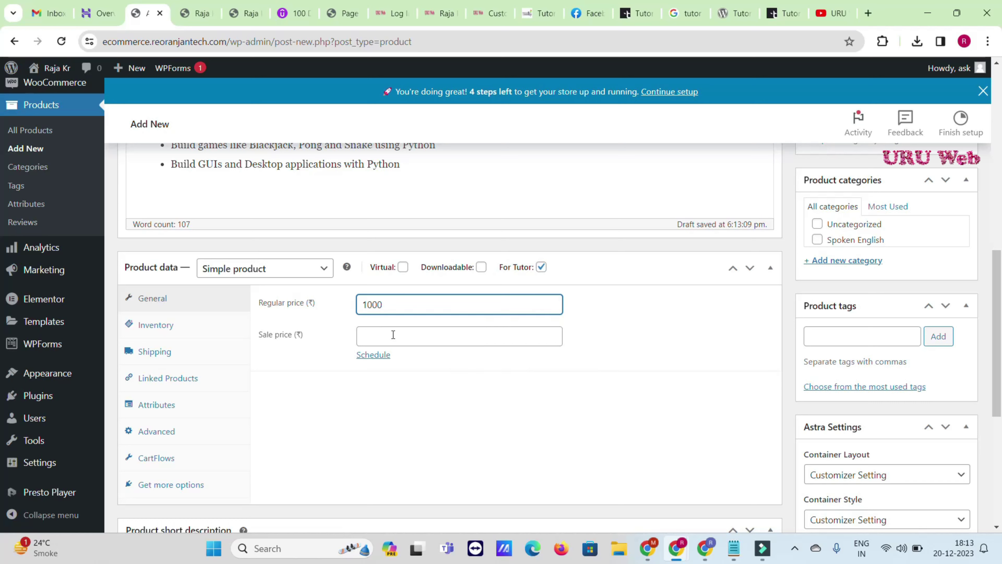
left_click(391, 334)
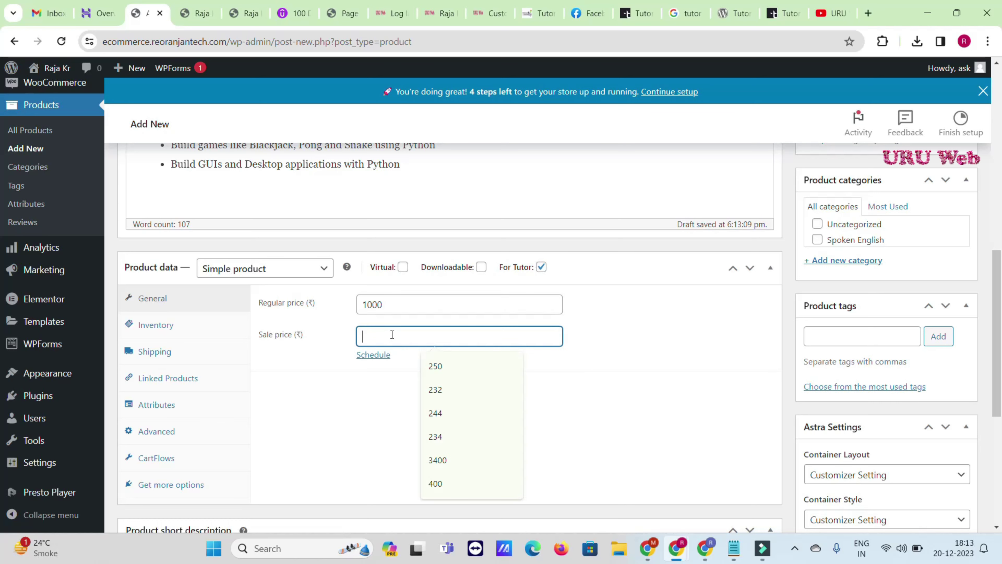
left_click(435, 370)
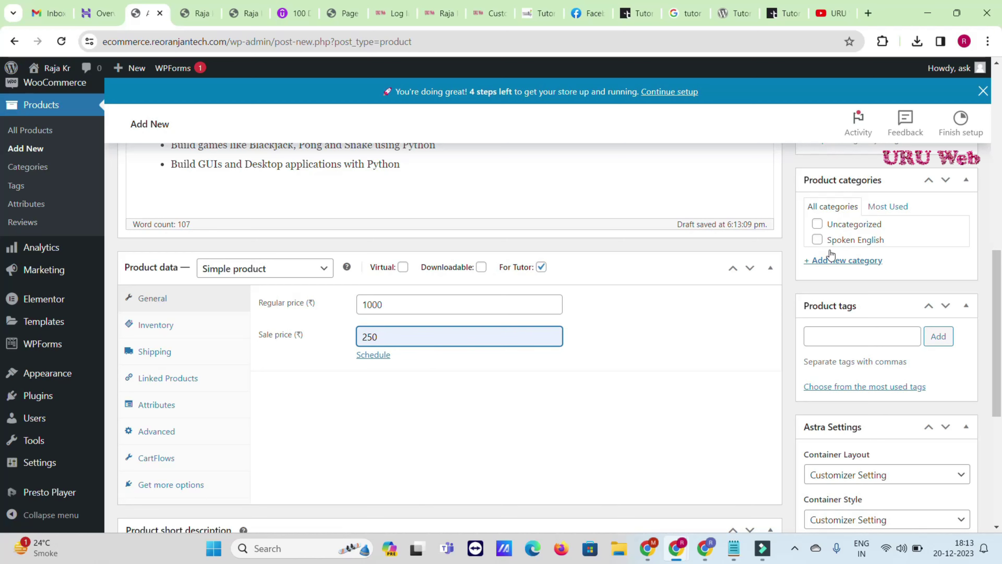
Add a new product category named Python, taking the word from the Udemy course title.
left_click(835, 260)
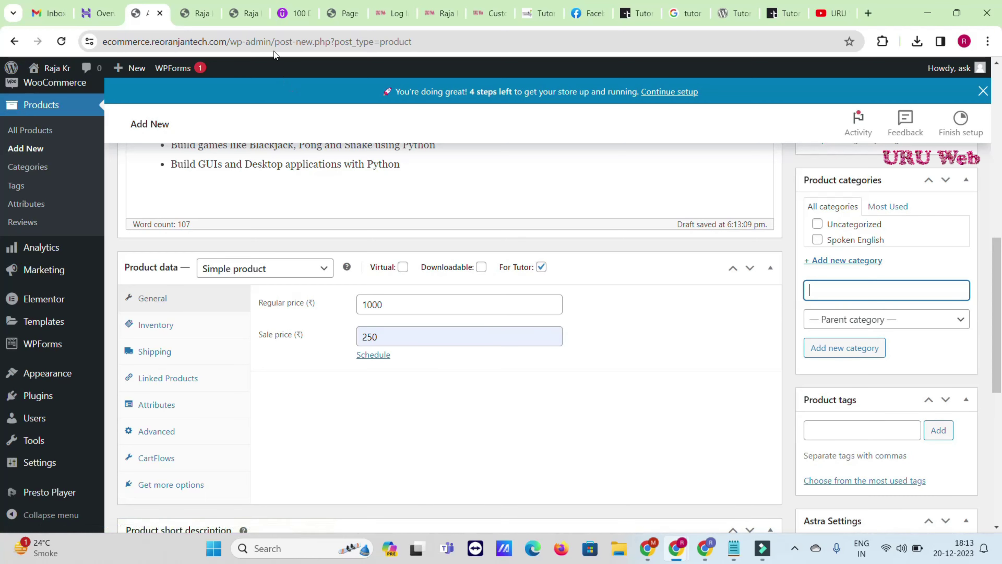
left_click(294, 13)
scroll(344, 211, "up", 5)
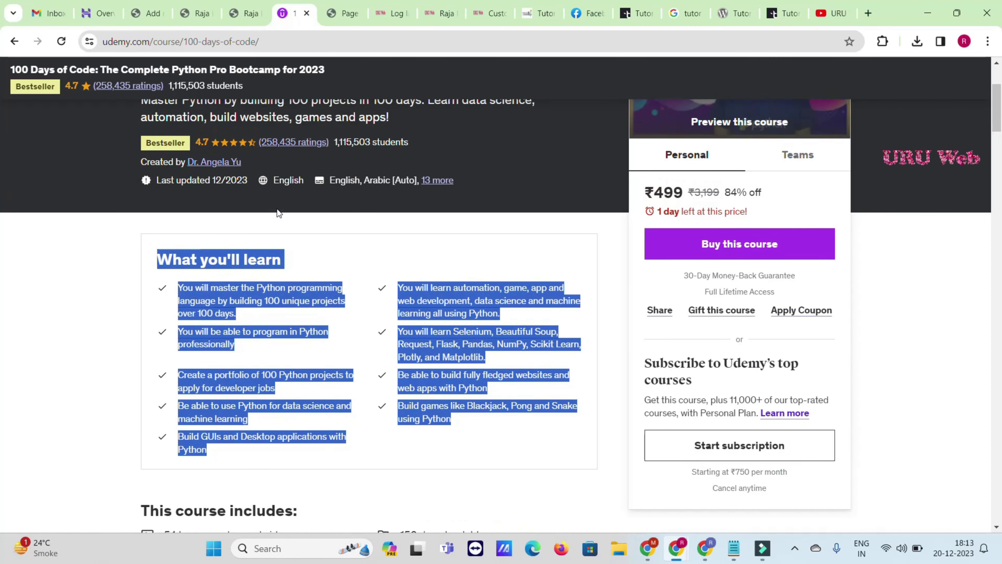
left_click_drag(460, 202, 533, 208)
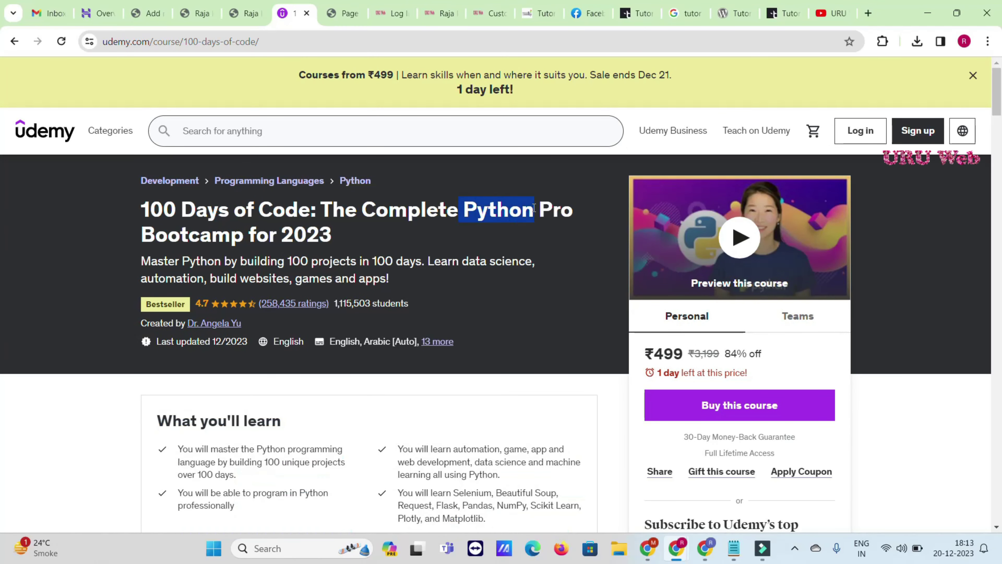
left_click(146, 13)
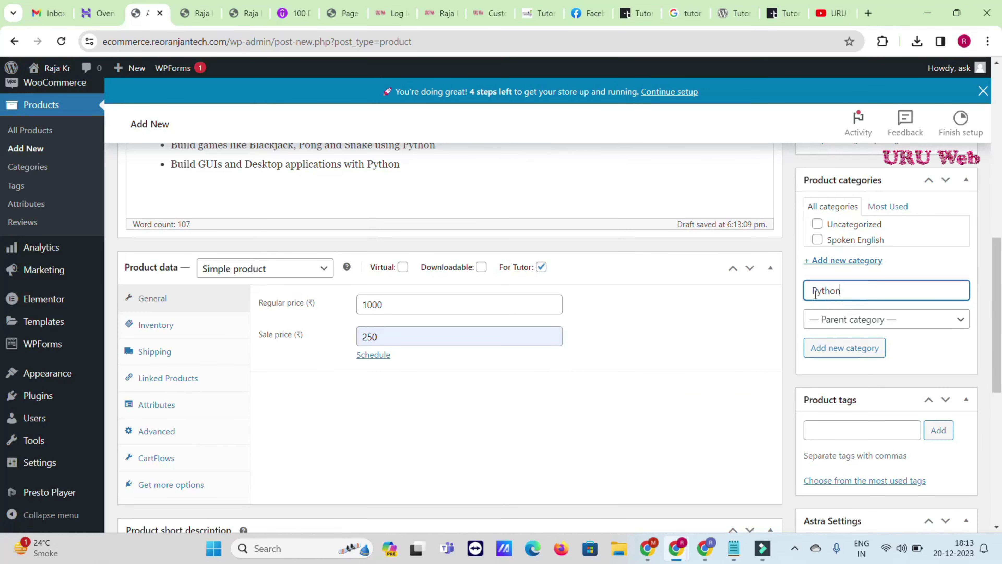
left_click(864, 347)
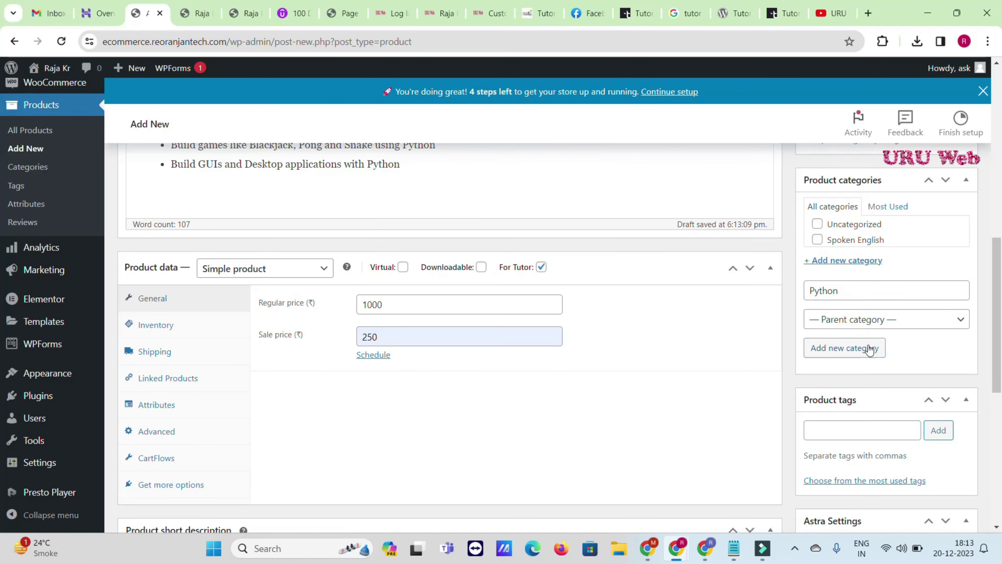
Fill the product short description with the "Master Python by building 100 projects in 100 days" subtitle copied from the Udemy course page.
scroll(746, 331, "down", 3)
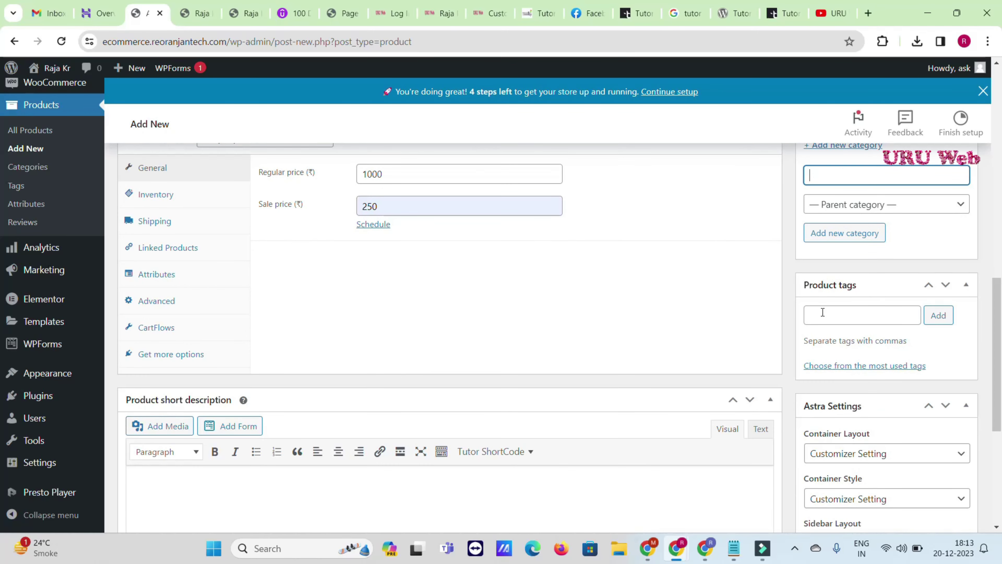
scroll(407, 371, "down", 6)
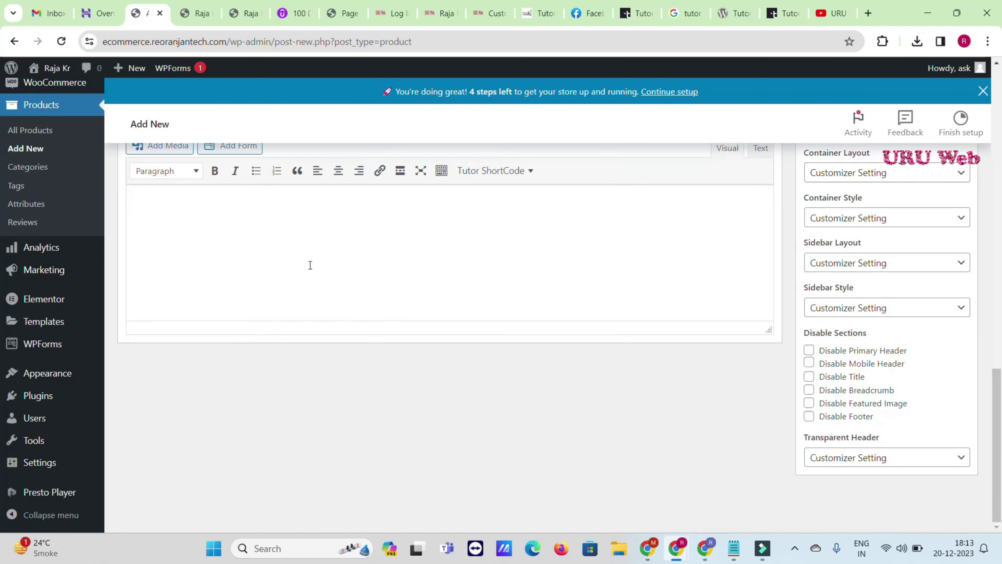
left_click(276, 6)
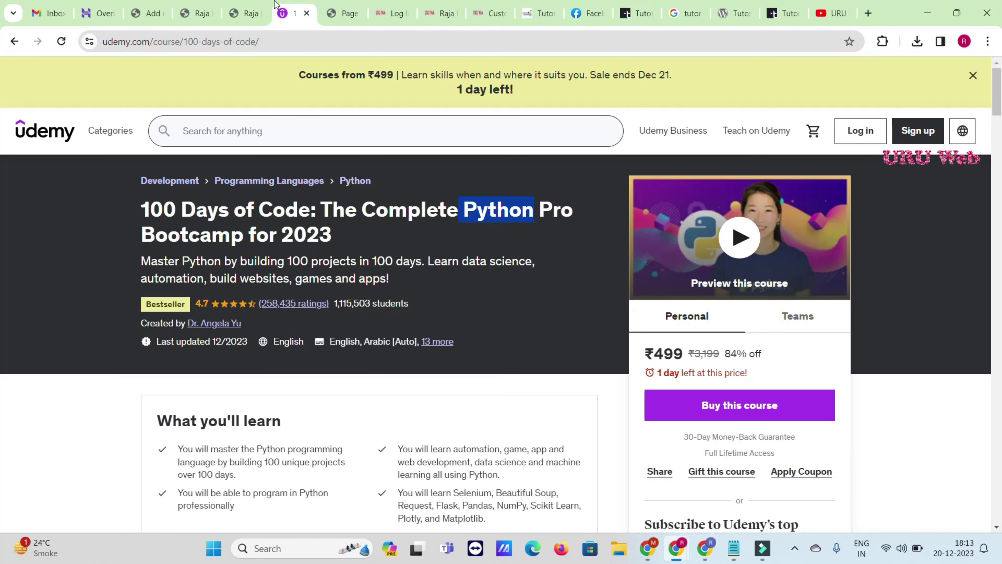
triple_click(316, 273)
key("ctrl+c")
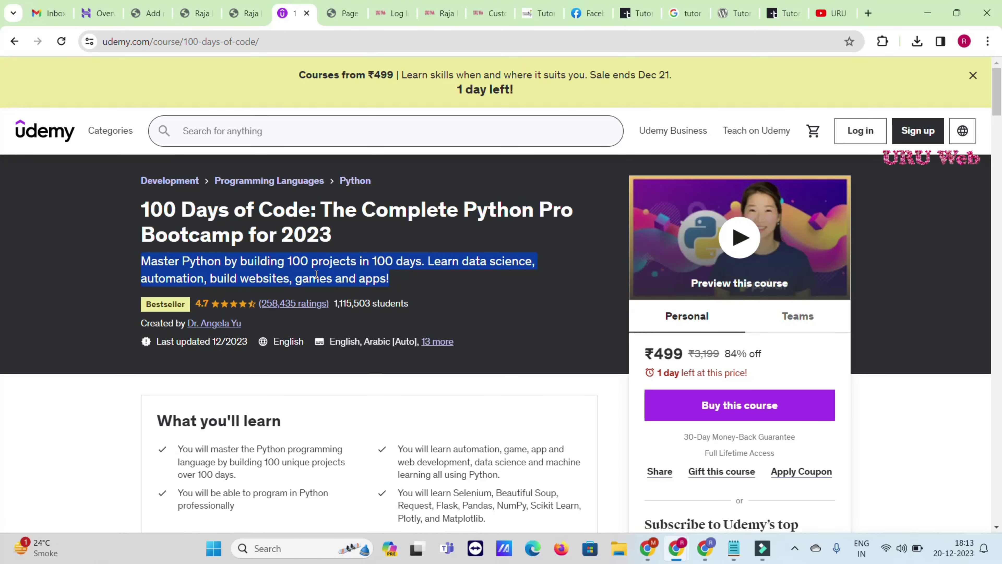
left_click(198, 13)
left_click(146, 13)
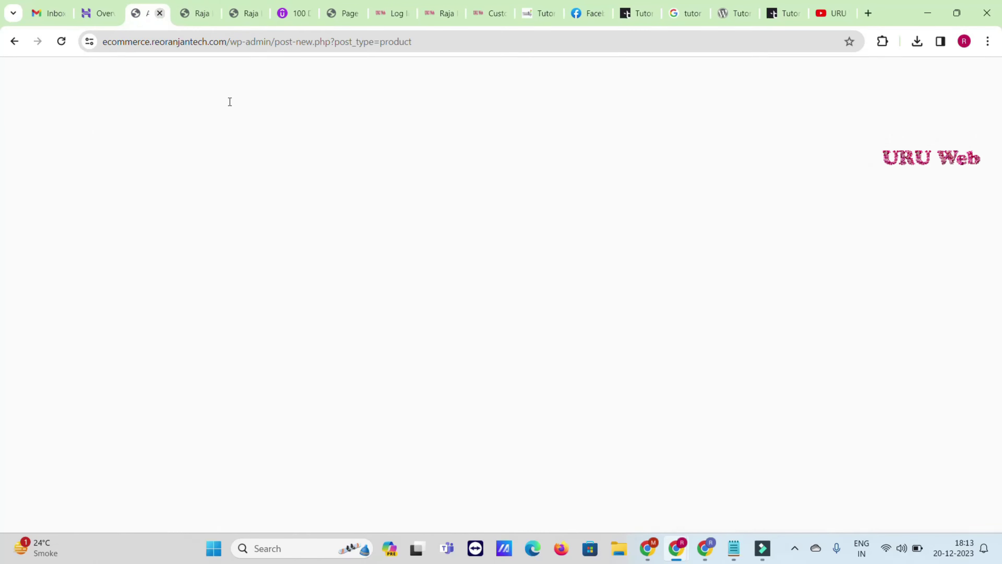
key("ctrl+v")
Publish the Python bootcamp product.
scroll(959, 327, "up", 15)
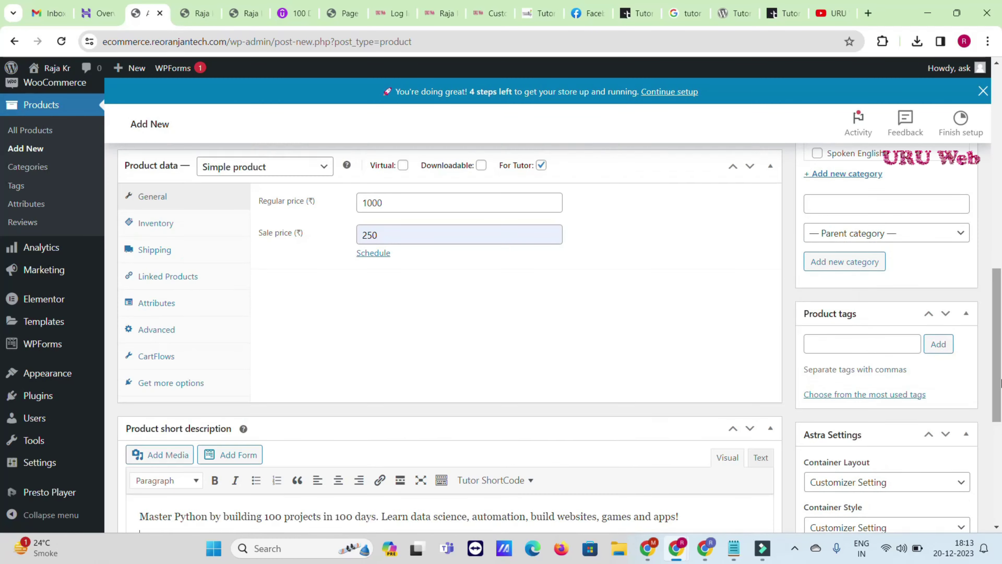
scroll(960, 313, "up", 3)
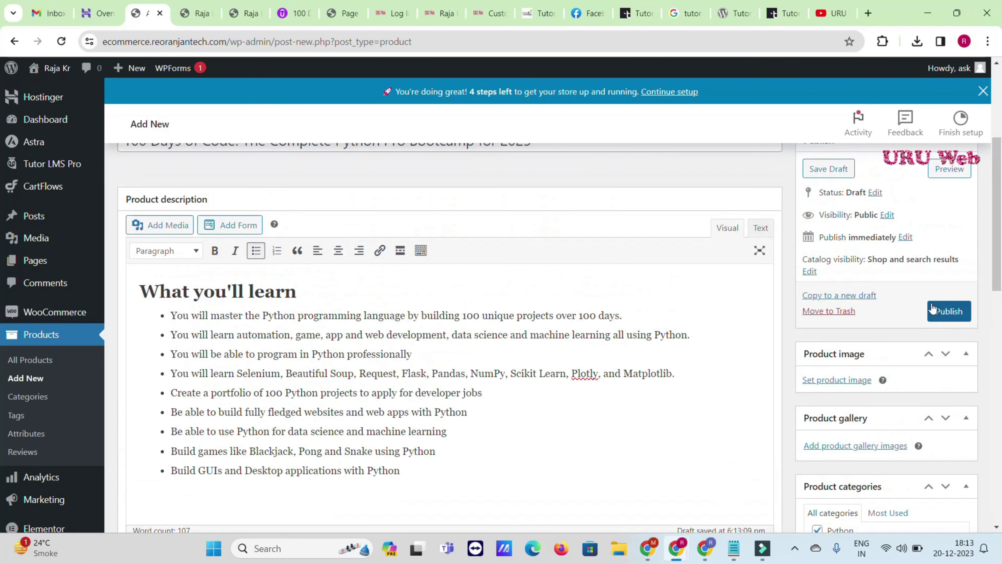
left_click(949, 311)
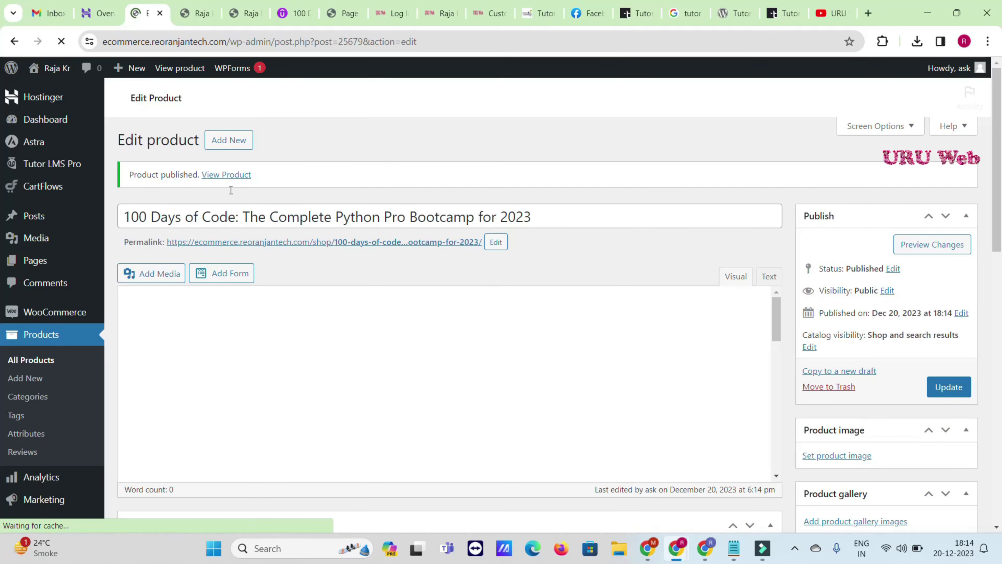
Open the published product's page in a new tab and review its price, short description and full description.
scroll(233, 277, "down", 1)
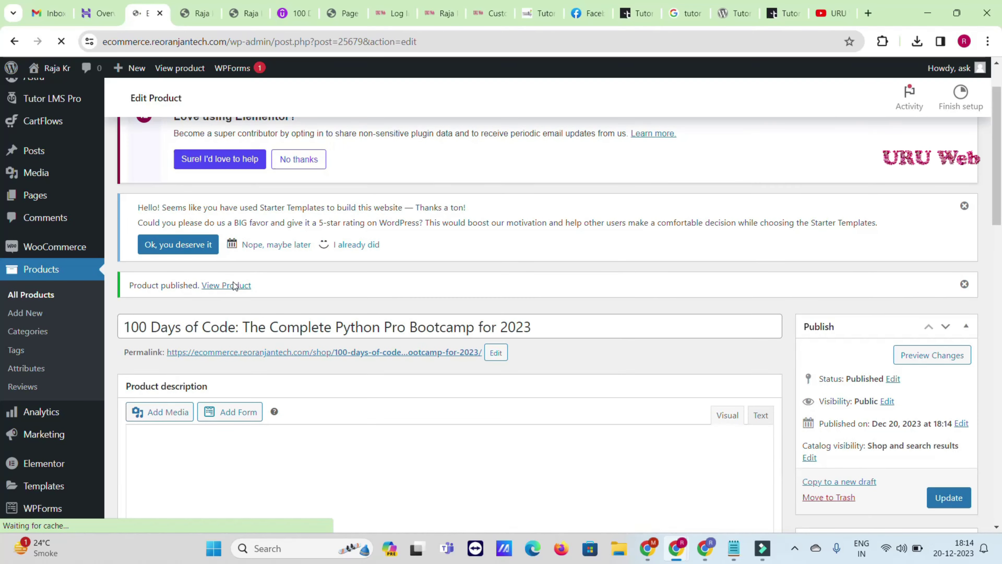
right_click(234, 287)
left_click(277, 296)
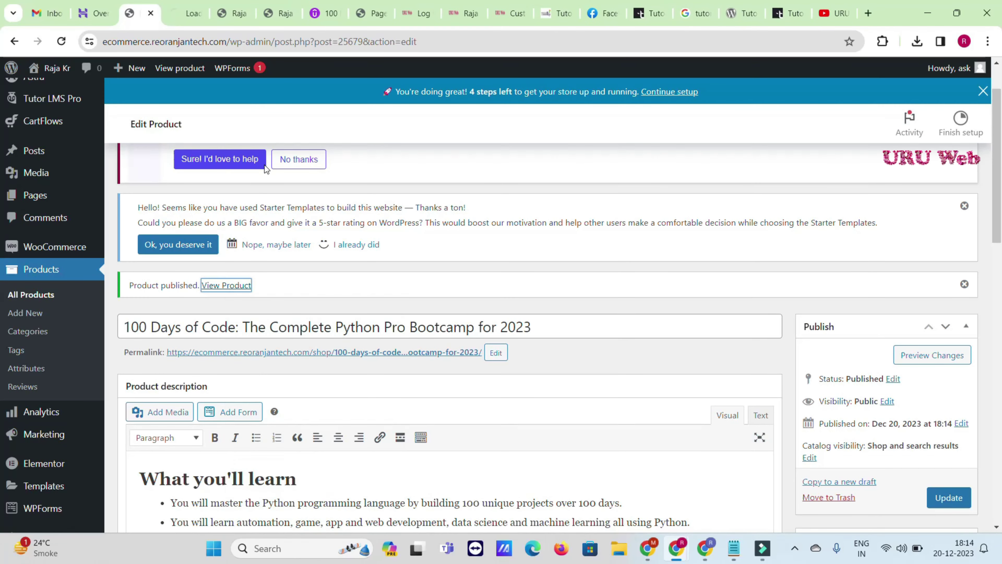
left_click(188, 6)
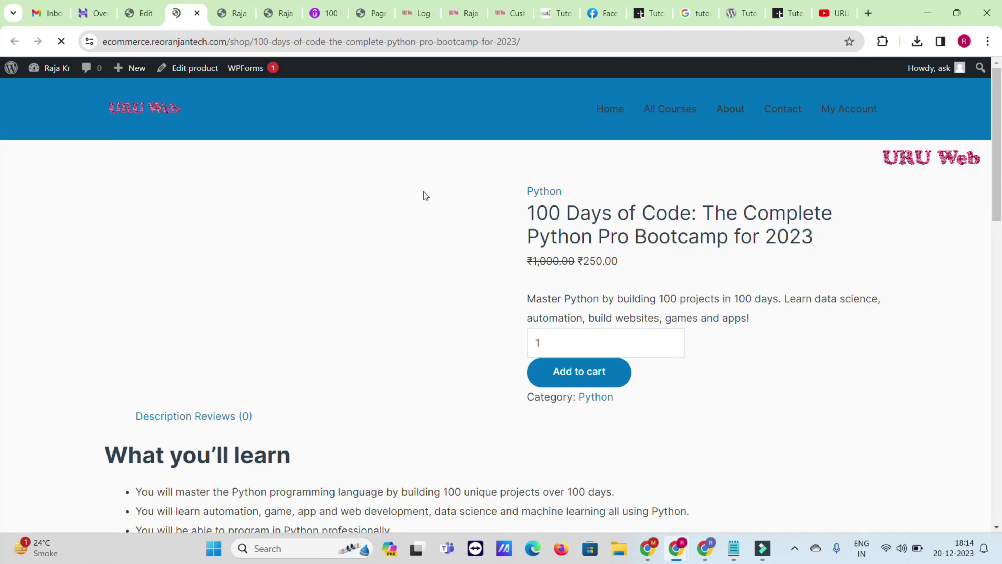
scroll(571, 237, "down", 10)
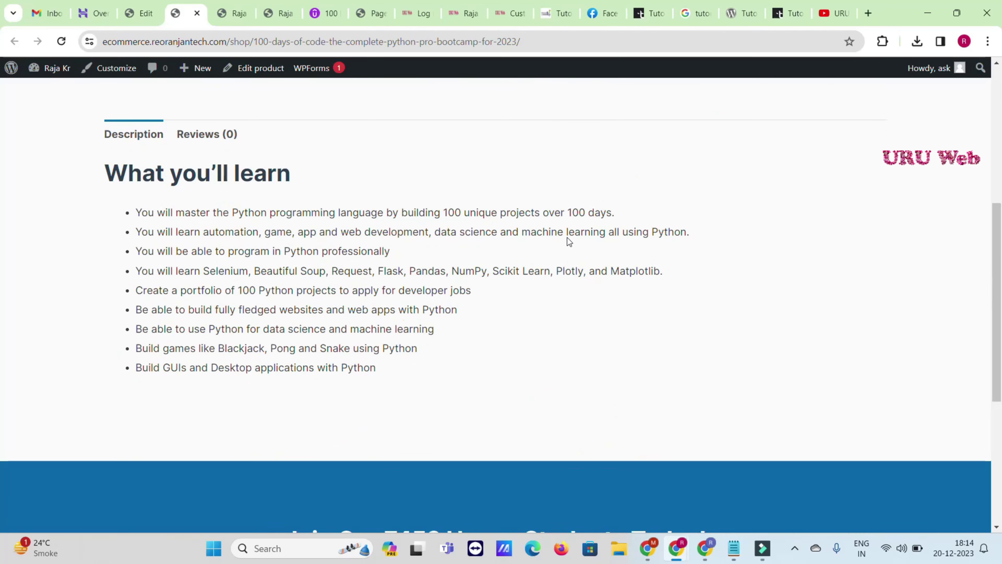
scroll(567, 237, "up", 9)
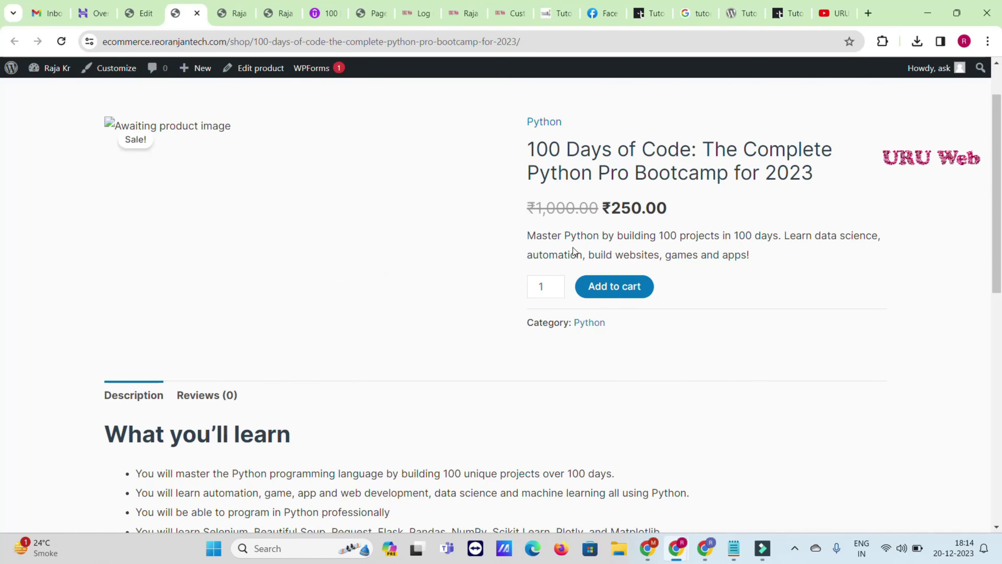
Return to editing the product and choose the green Untitled-3-1.png from the media library for its product image.
left_click(150, 4)
scroll(913, 390, "down", 15)
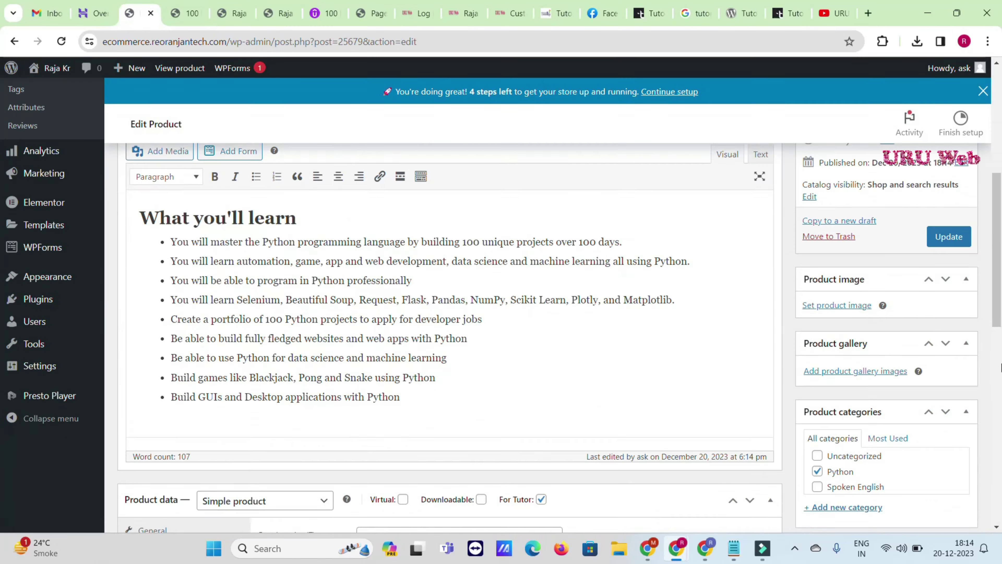
scroll(836, 367, "up", 10)
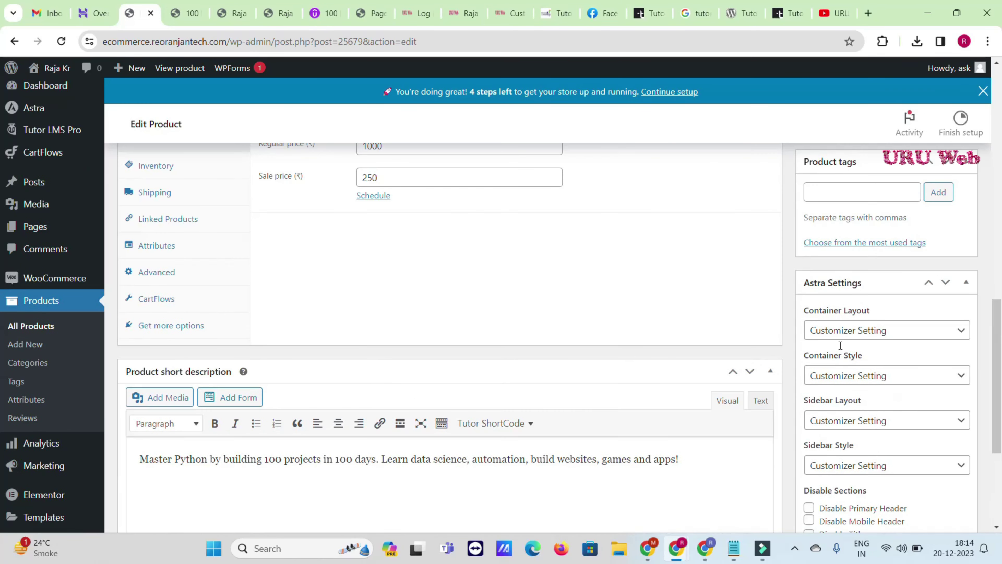
scroll(840, 283, "up", 5)
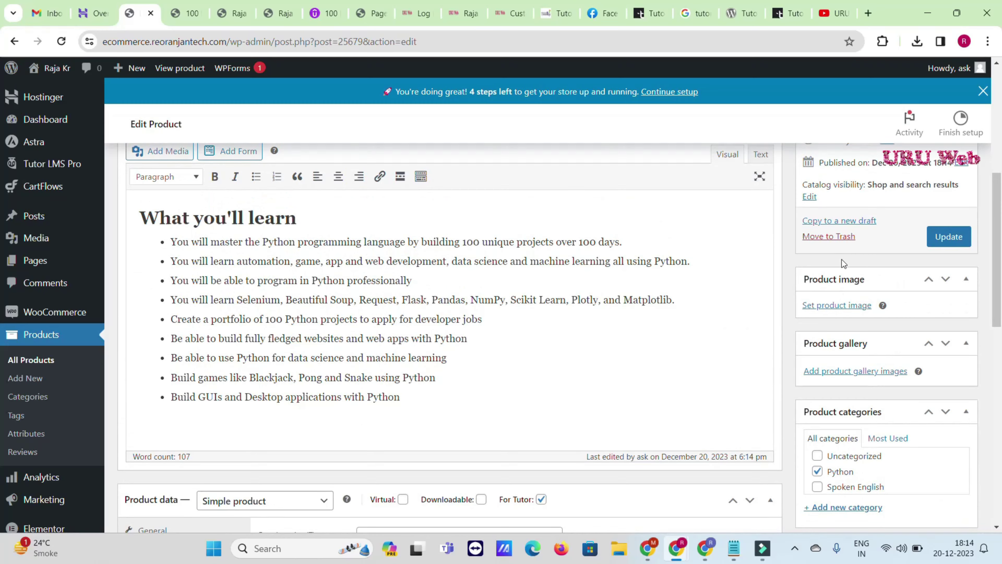
left_click(837, 305)
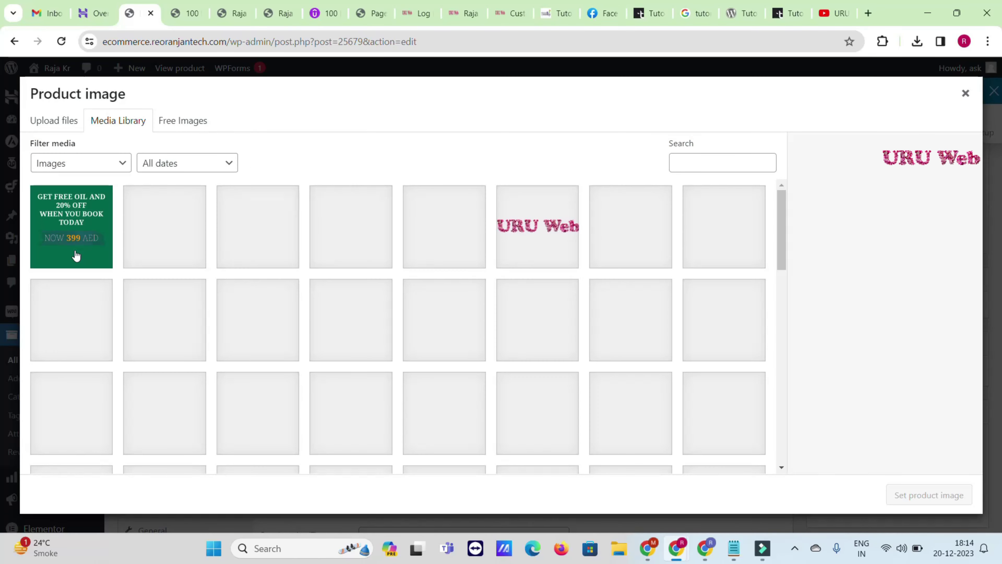
left_click(78, 257)
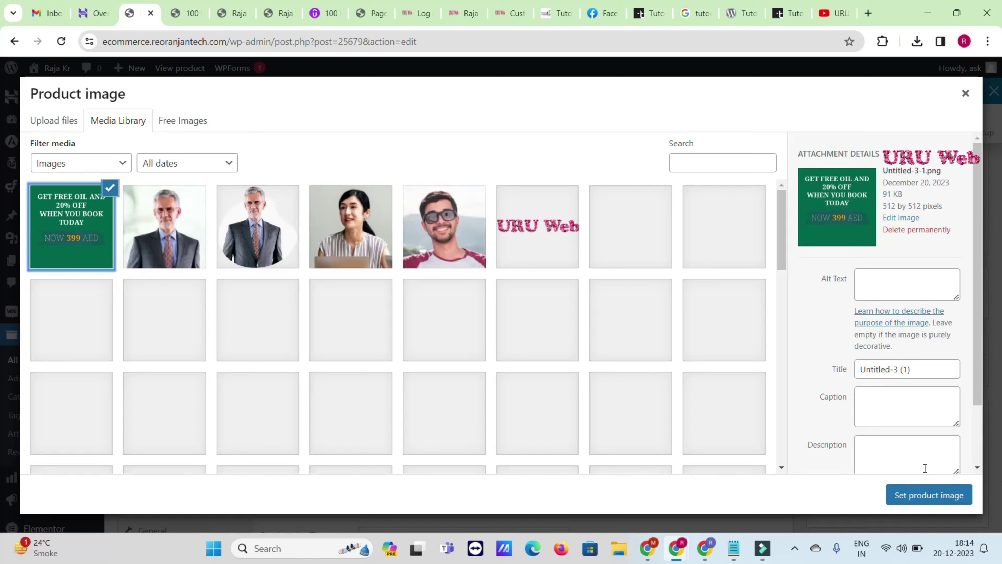
Try to set the green offer banner from the media library as the product image, update the product and view its shop page.
left_click(919, 496)
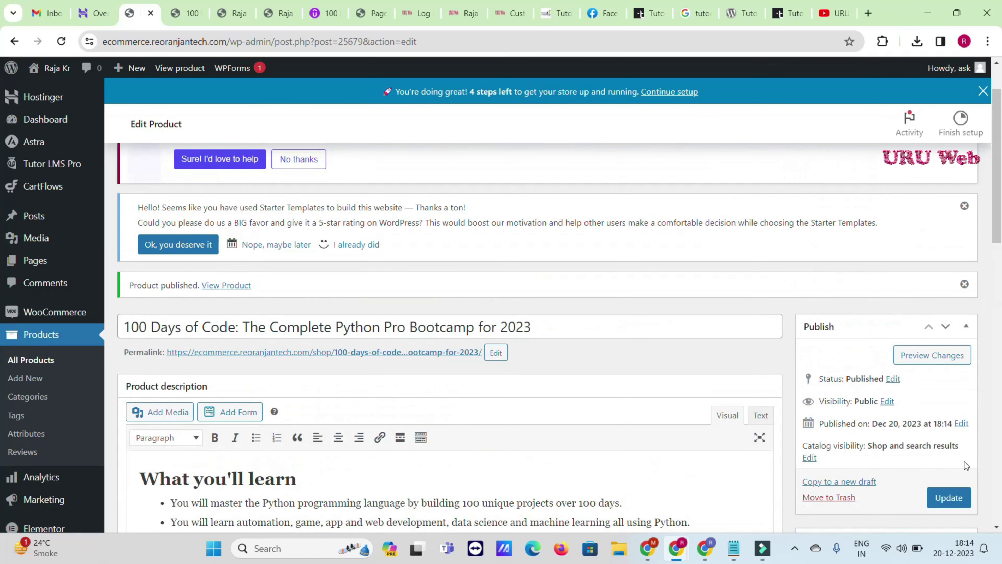
left_click(947, 496)
left_click(195, 4)
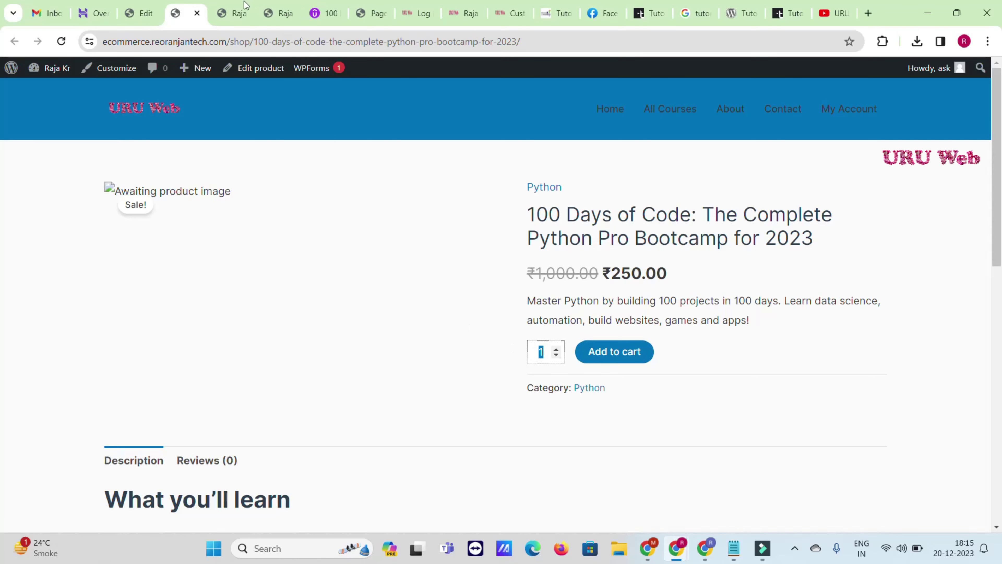
Limit purchases of the Python bootcamp product to 1 item per order in its inventory settings and update the product.
left_click(147, 5)
scroll(253, 364, "down", 10)
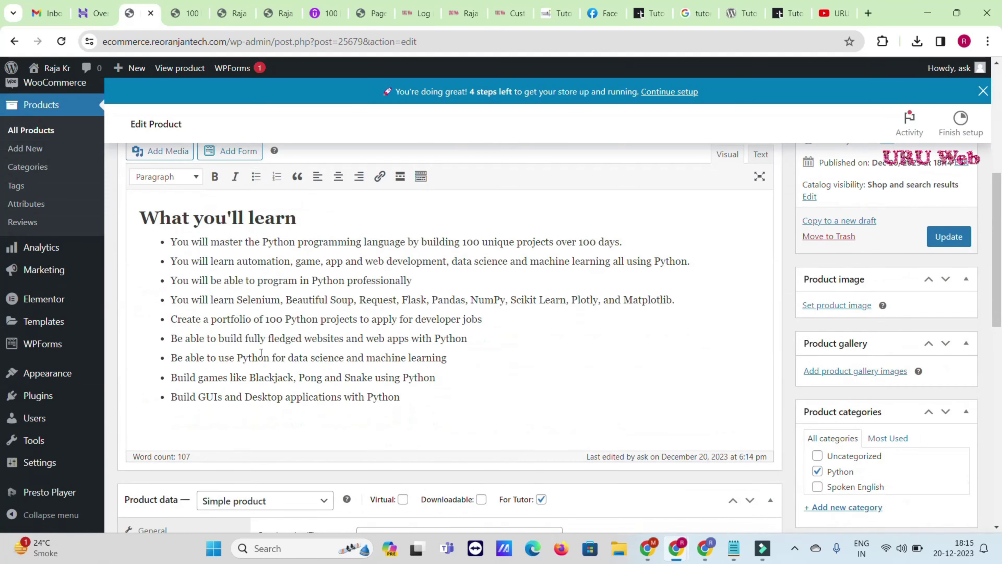
left_click(171, 362)
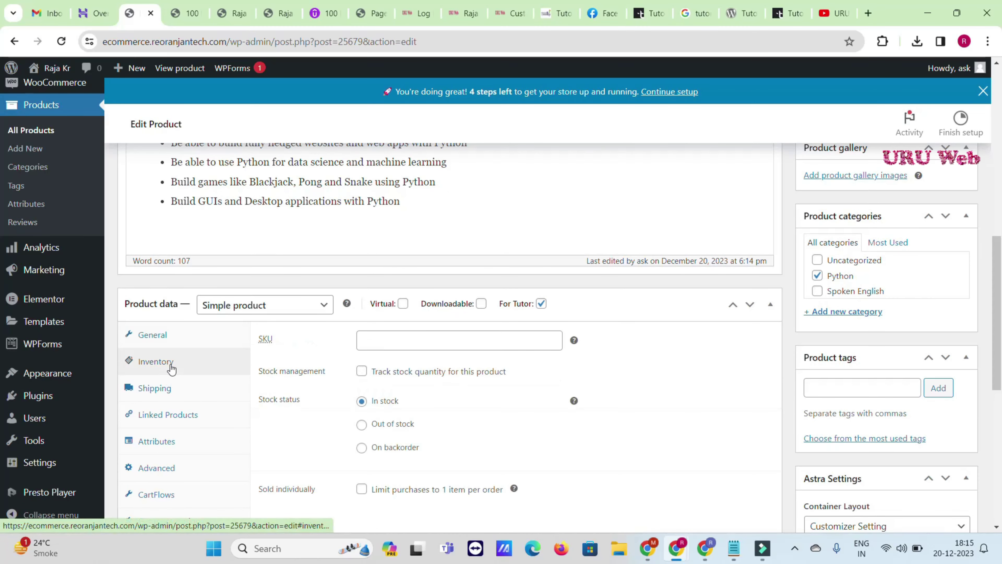
scroll(354, 364, "down", 2)
scroll(354, 363, "down", 1)
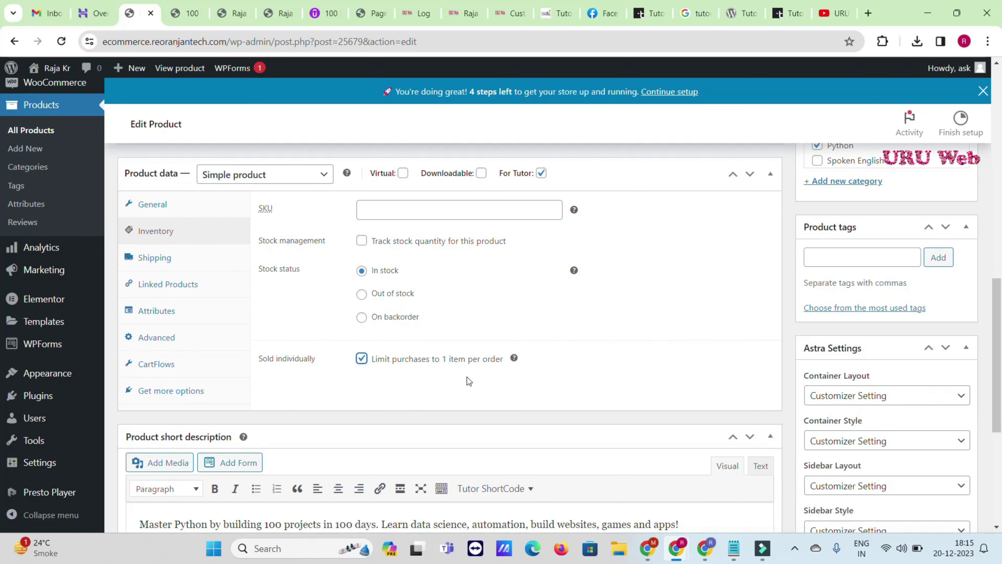
scroll(825, 337, "up", 5)
left_click(949, 172)
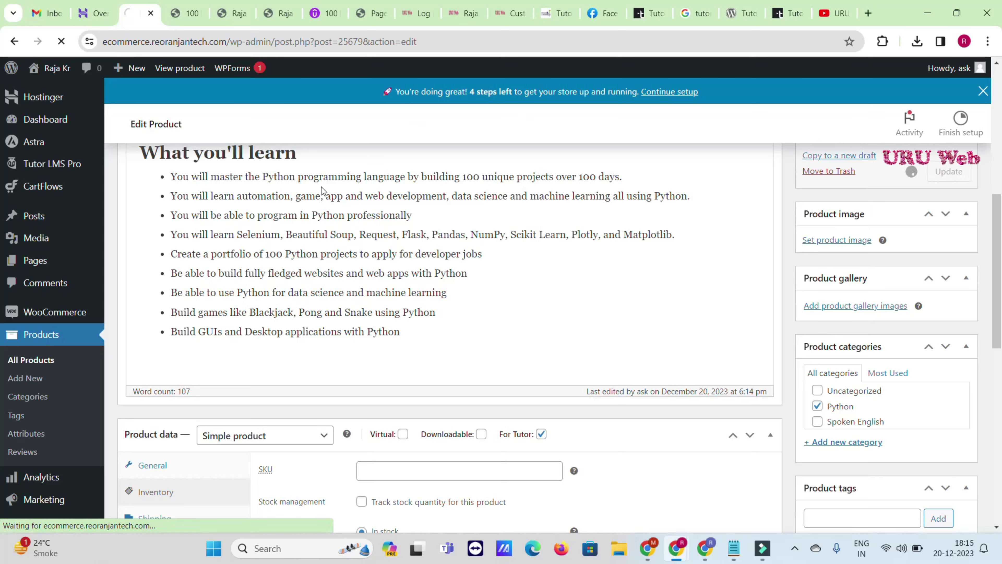
Try the quantity selector on the product's shop page, then reload the page and review the purchase area and description.
left_click(186, 13)
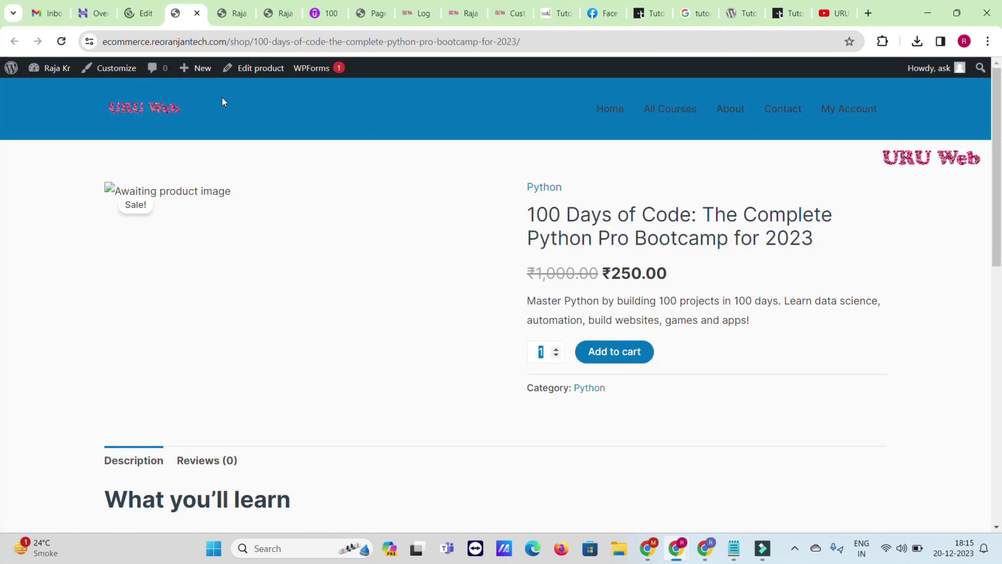
double_click(541, 351)
left_click(539, 351)
left_click(556, 349)
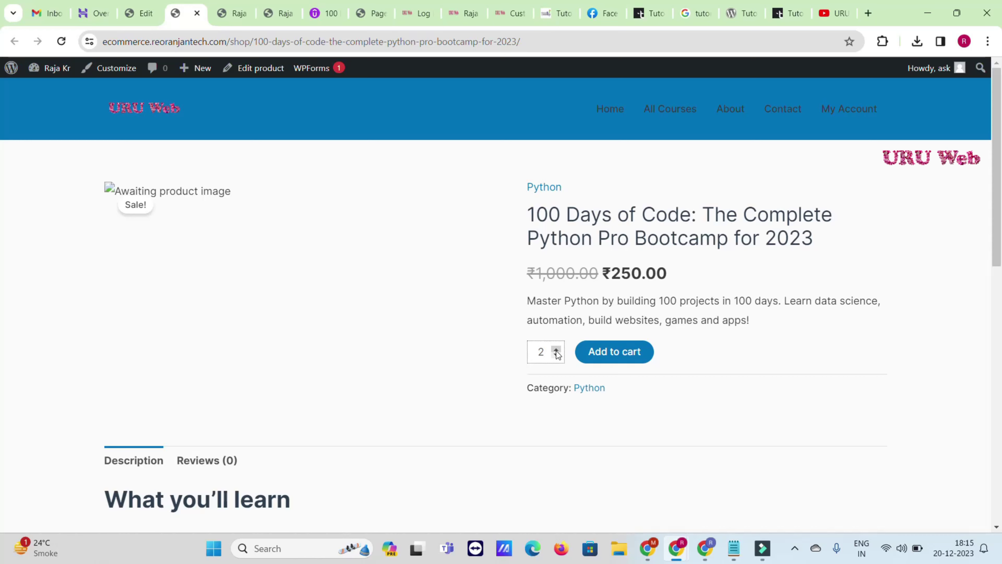
left_click(60, 48)
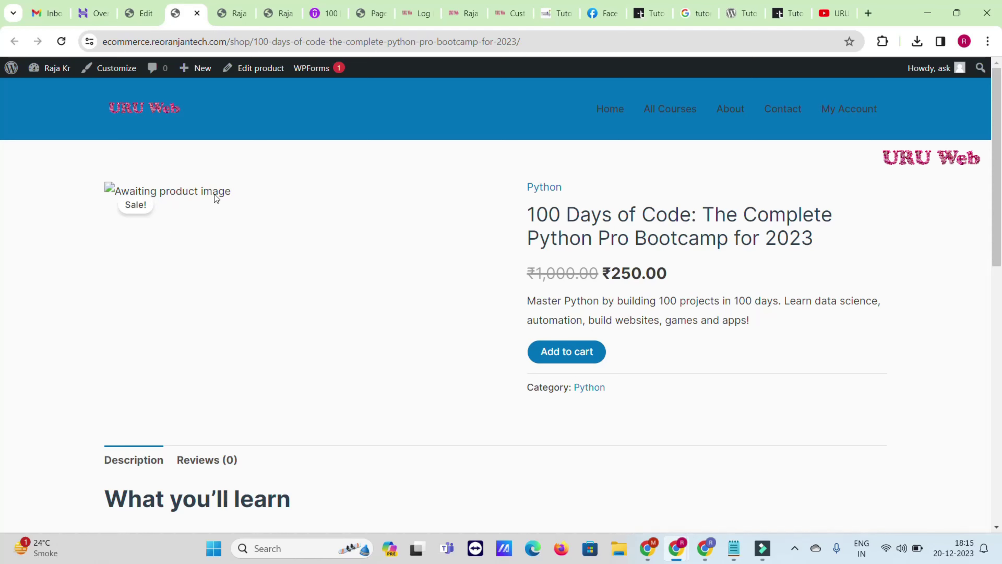
scroll(193, 197, "down", 2)
scroll(259, 251, "down", 5)
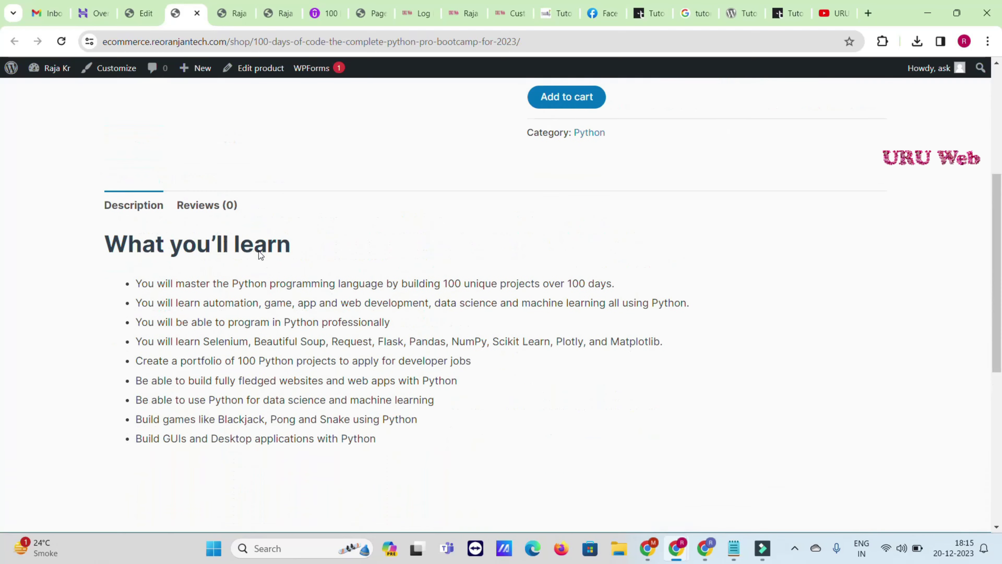
scroll(258, 251, "up", 5)
Try again to assign the Untitled-3 (1) banner as the product image and update the product.
left_click(142, 11)
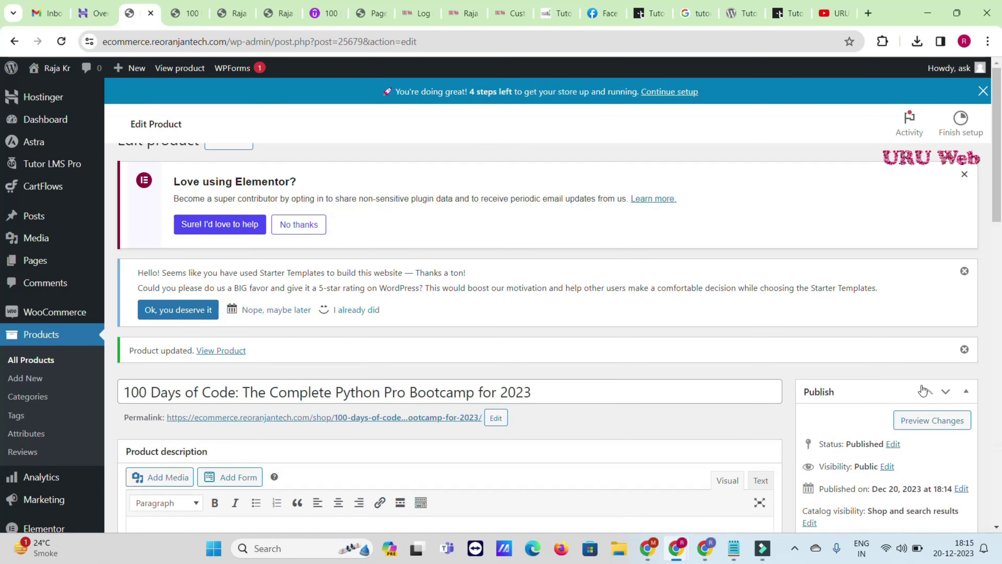
scroll(923, 390, "down", 15)
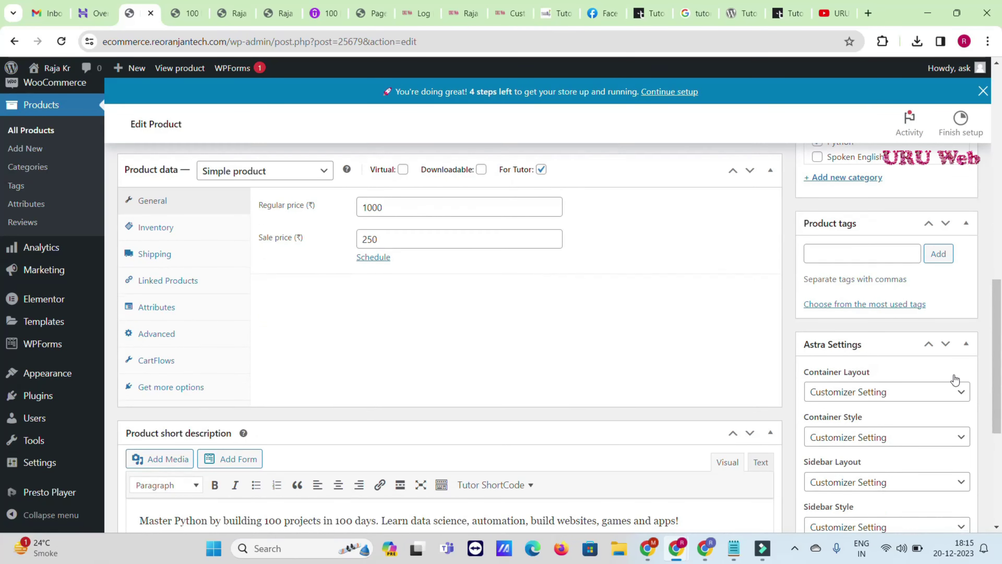
scroll(955, 379, "up", 8)
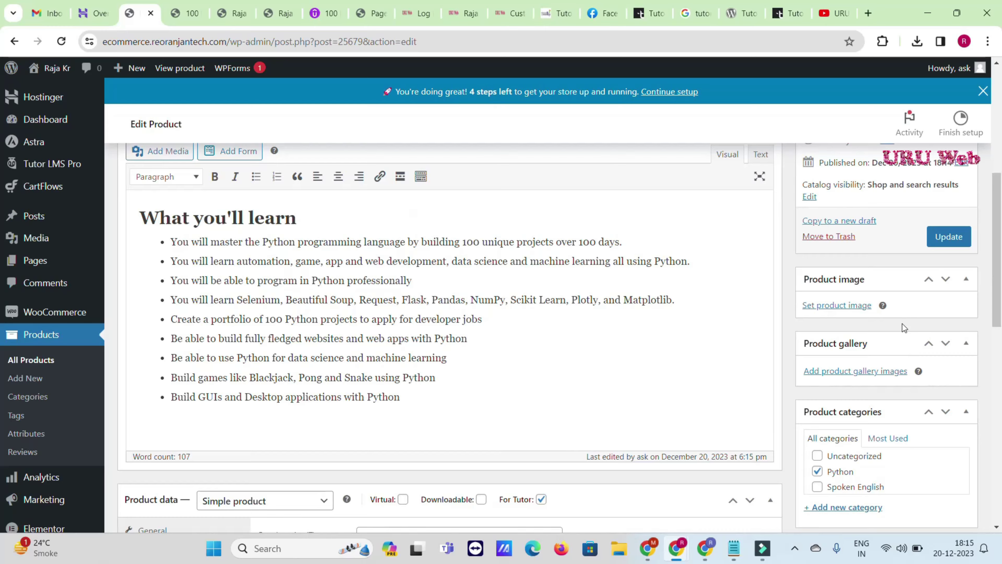
scroll(905, 327, "up", 5)
scroll(860, 395, "down", 3)
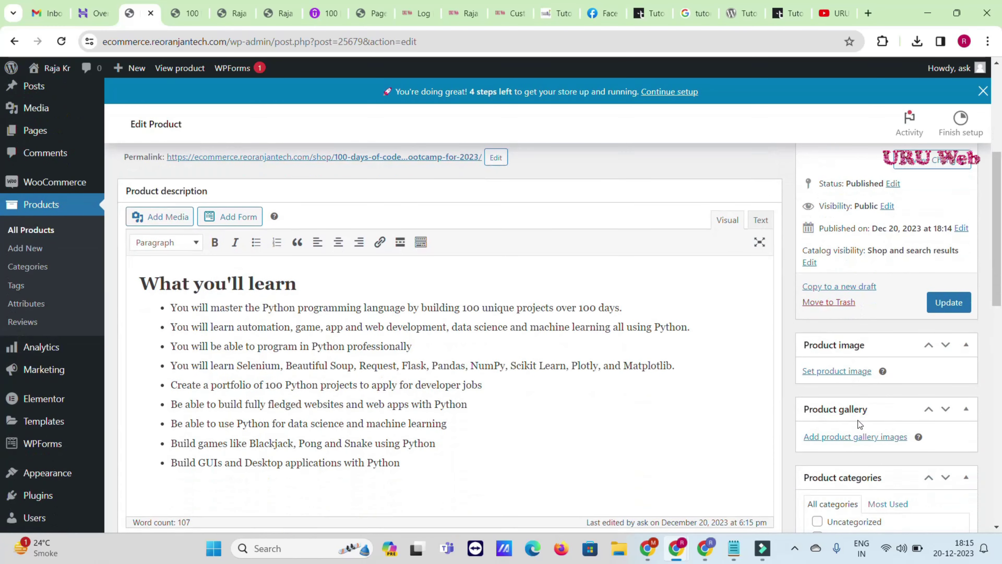
left_click(833, 371)
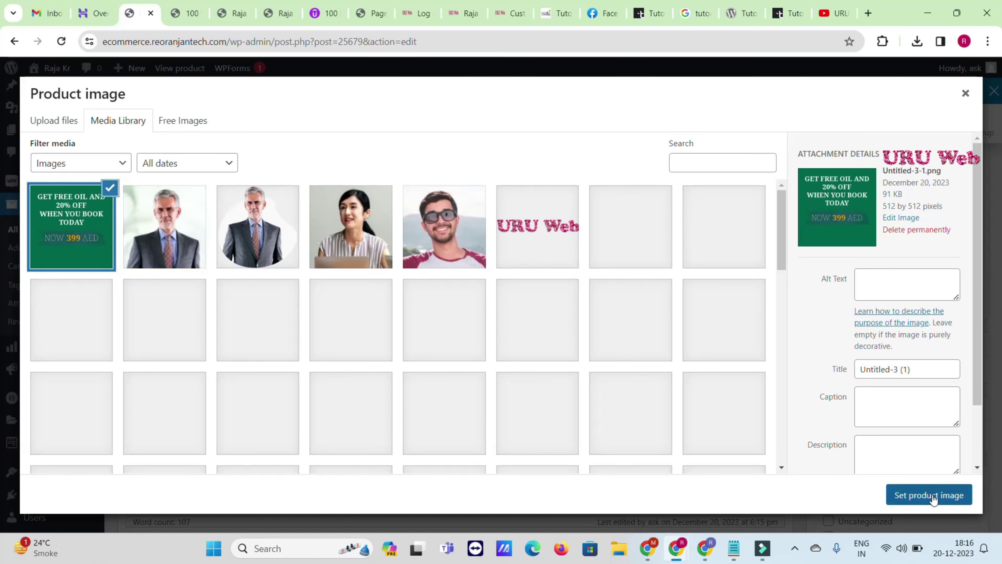
left_click(932, 496)
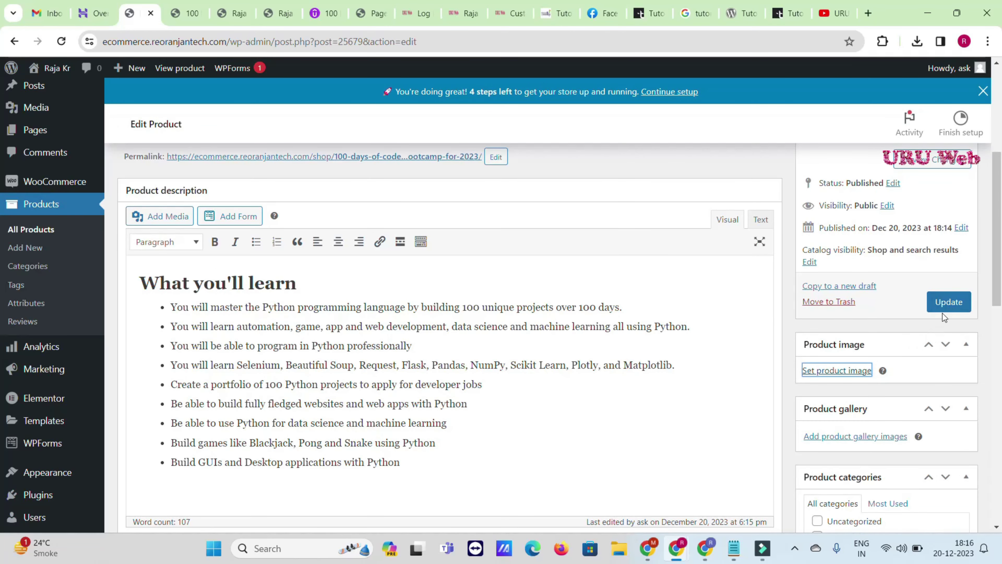
left_click(944, 307)
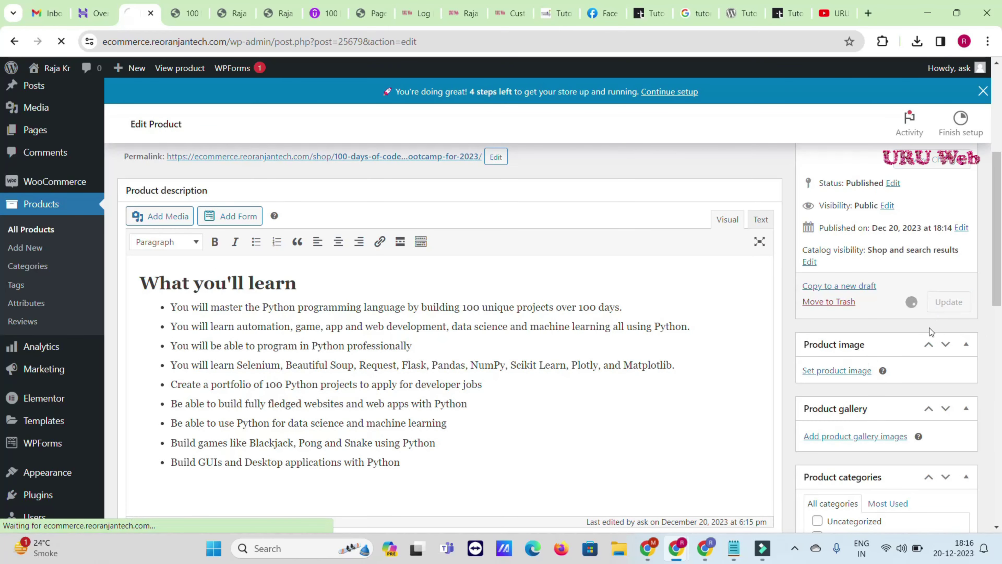
Set the Untitled-3 (1) banner as the product image, save the product and check the image on its shop page.
left_click(849, 371)
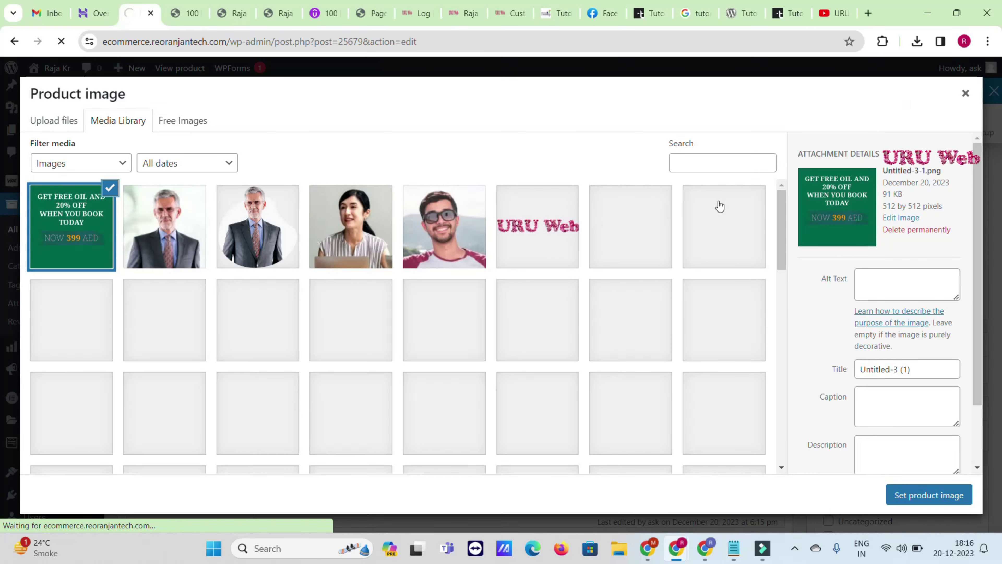
left_click(938, 498)
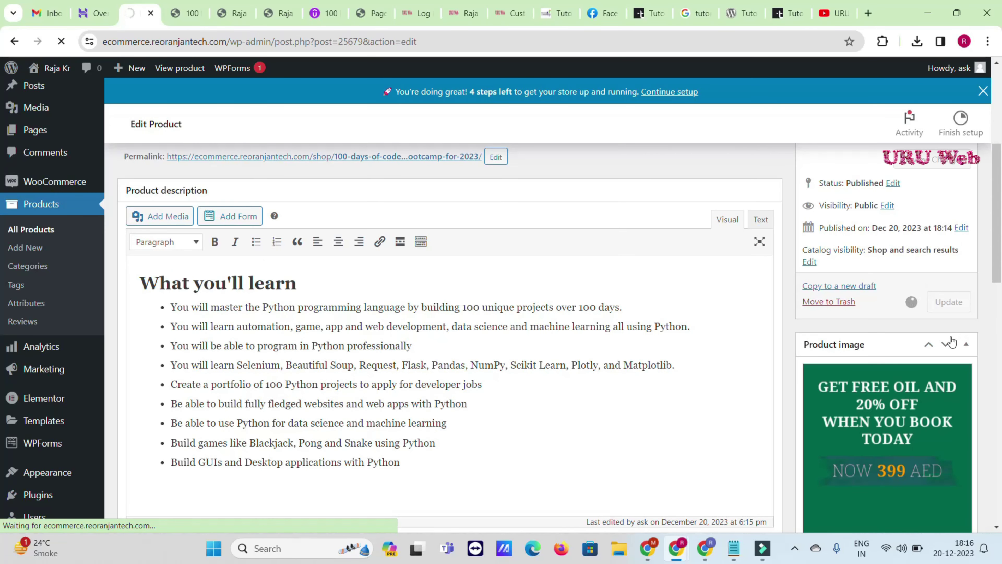
scroll(953, 134, "down", 5)
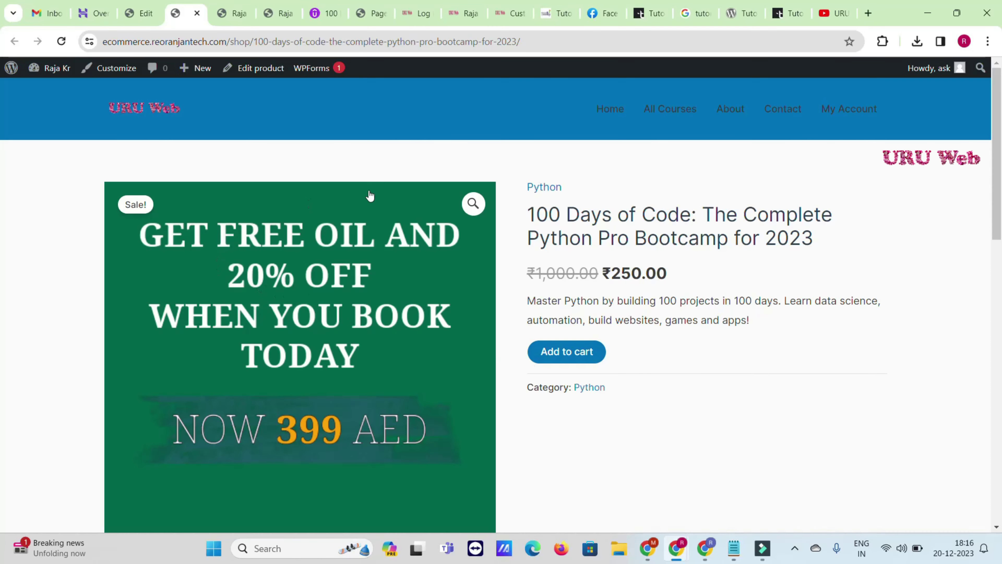
scroll(553, 317, "down", 7)
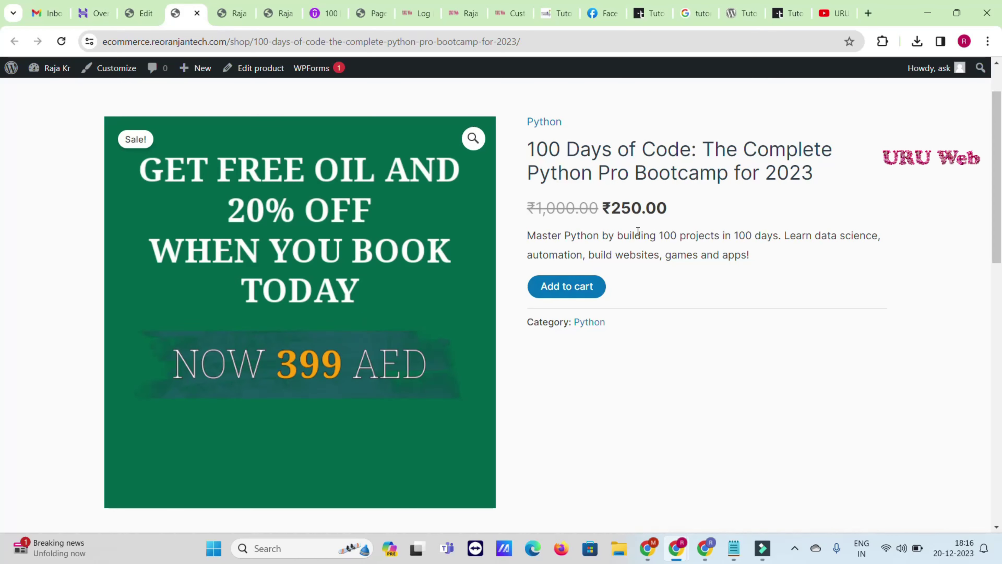
Open the course "100 Days of Code: The Complete Python Pro Bootcamp for 2023" for editing in Tutor LMS Pro.
left_click(148, 14)
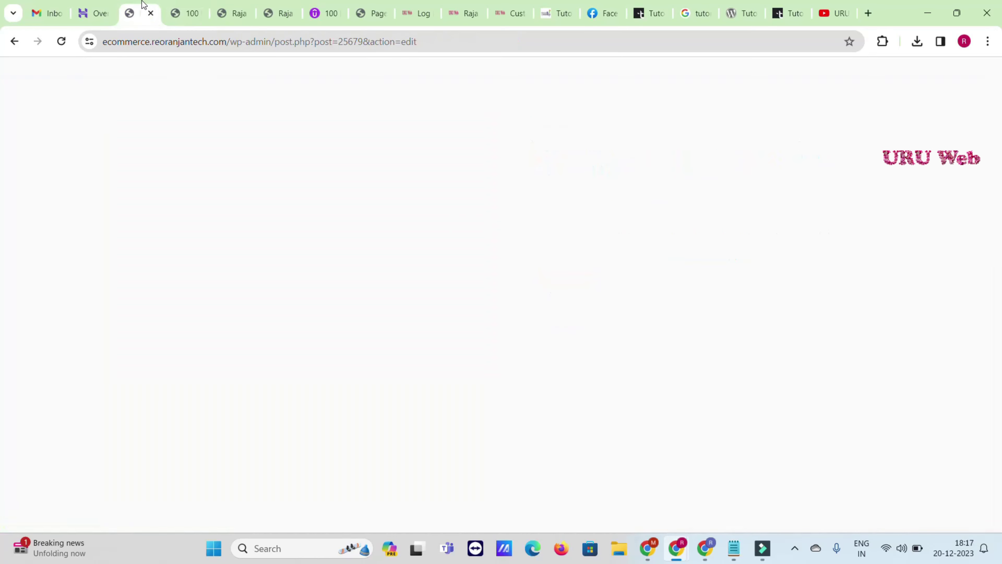
mouse_move(64, 170)
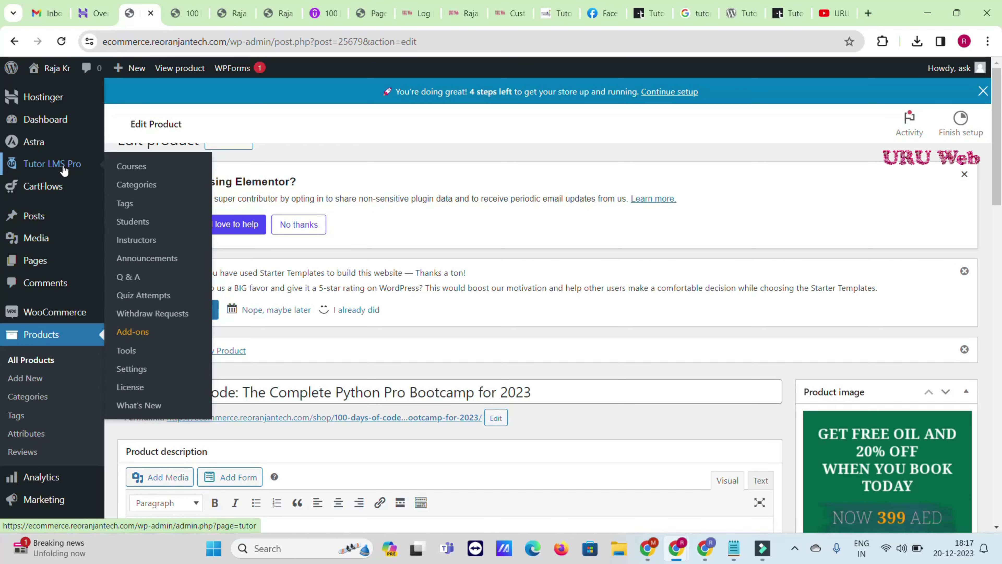
left_click(132, 174)
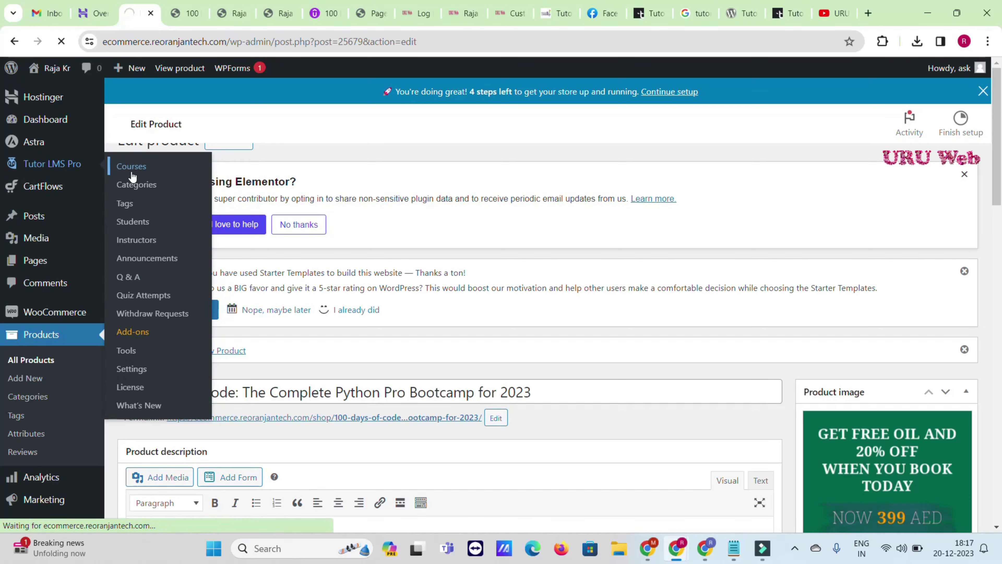
scroll(330, 282, "down", 2)
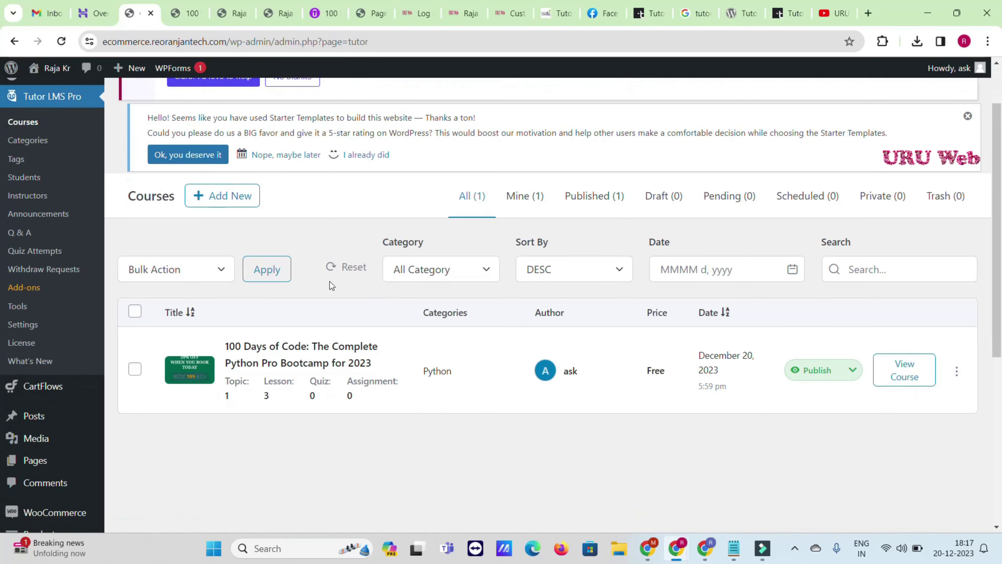
scroll(375, 295, "down", 3)
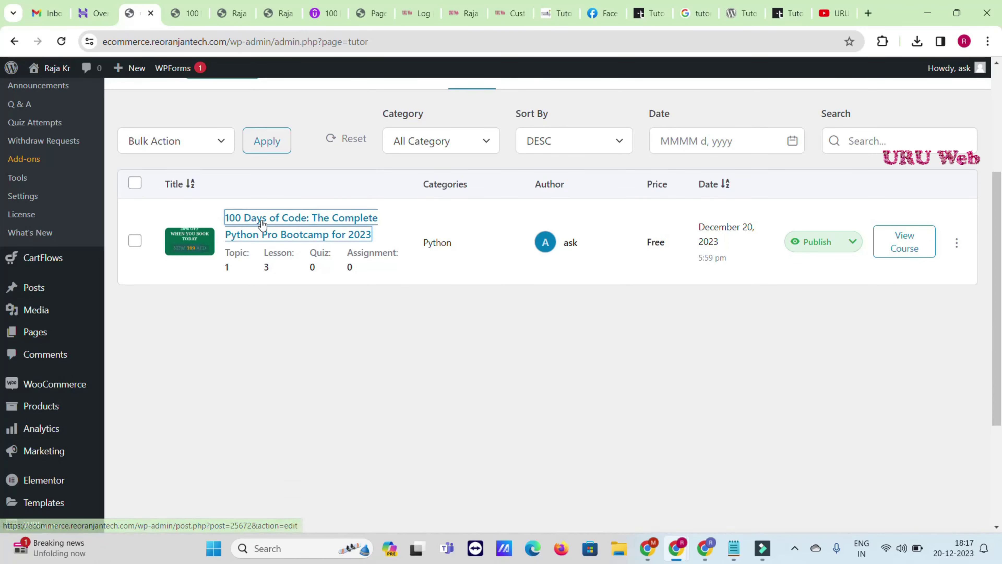
left_click(234, 231)
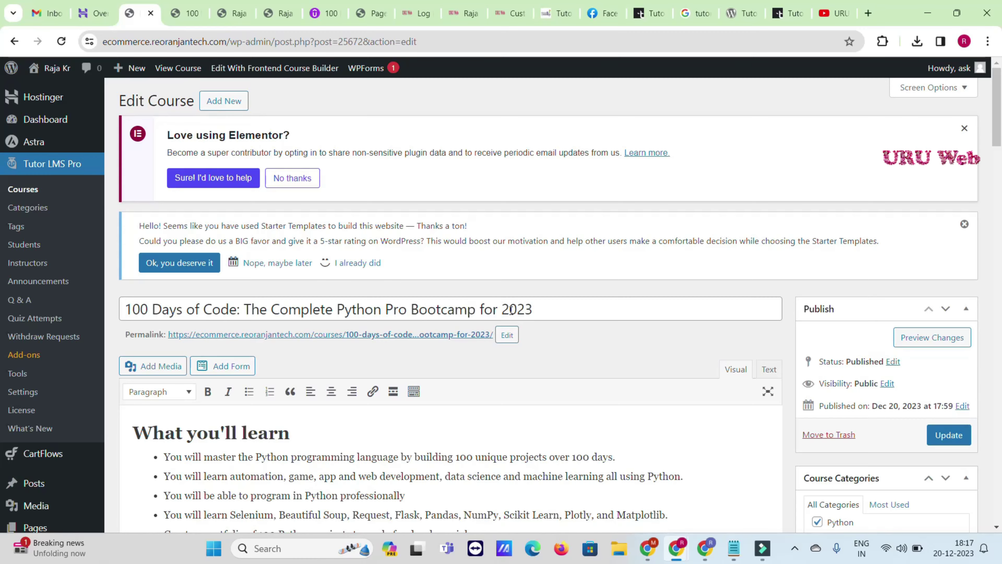
Make the course Paid, link it to the WooCommerce product "100 Days of Code: The Complete Python Pro Bootcamp for 2023" and update the course.
scroll(511, 310, "down", 20)
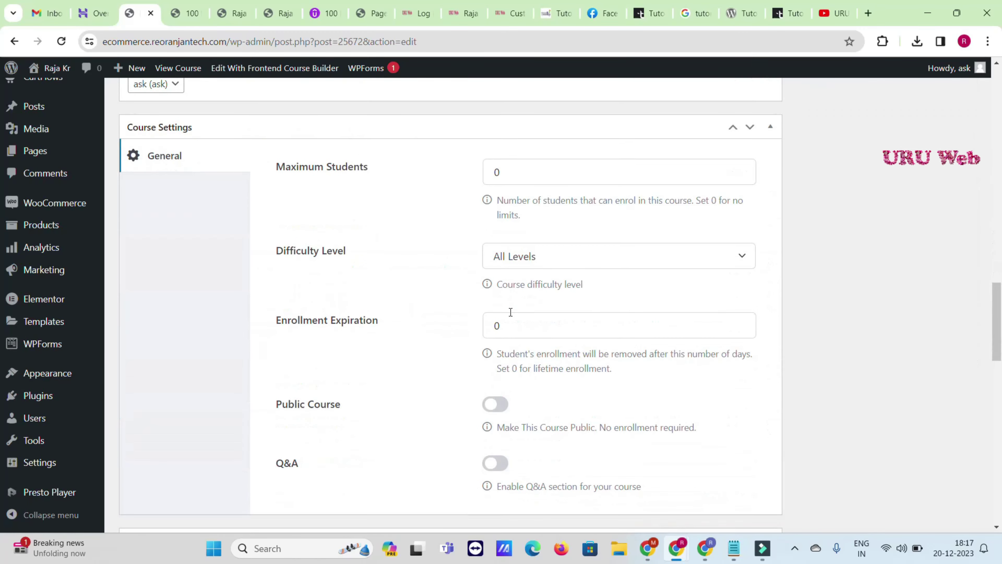
scroll(510, 312, "down", 8)
left_click(354, 244)
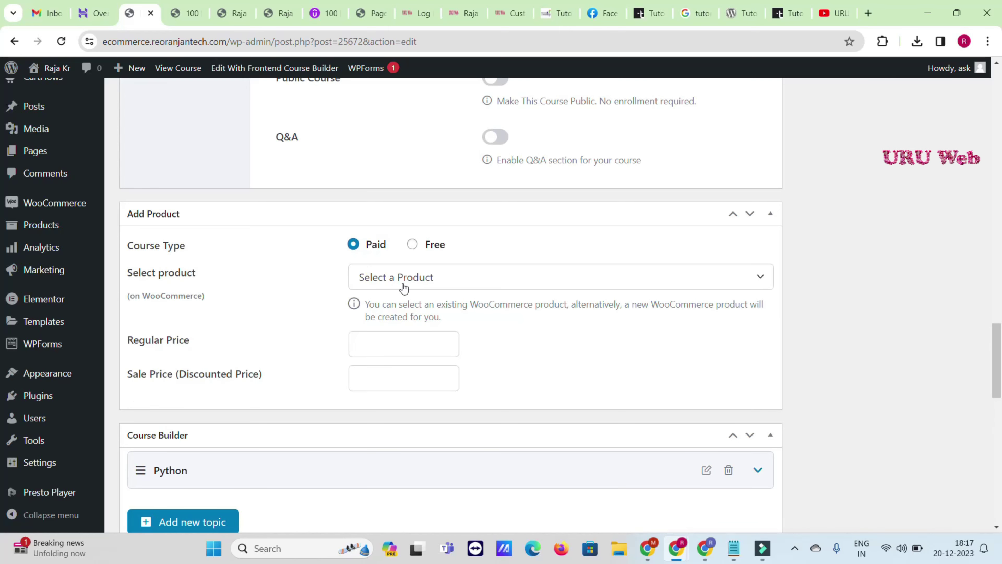
left_click(473, 284)
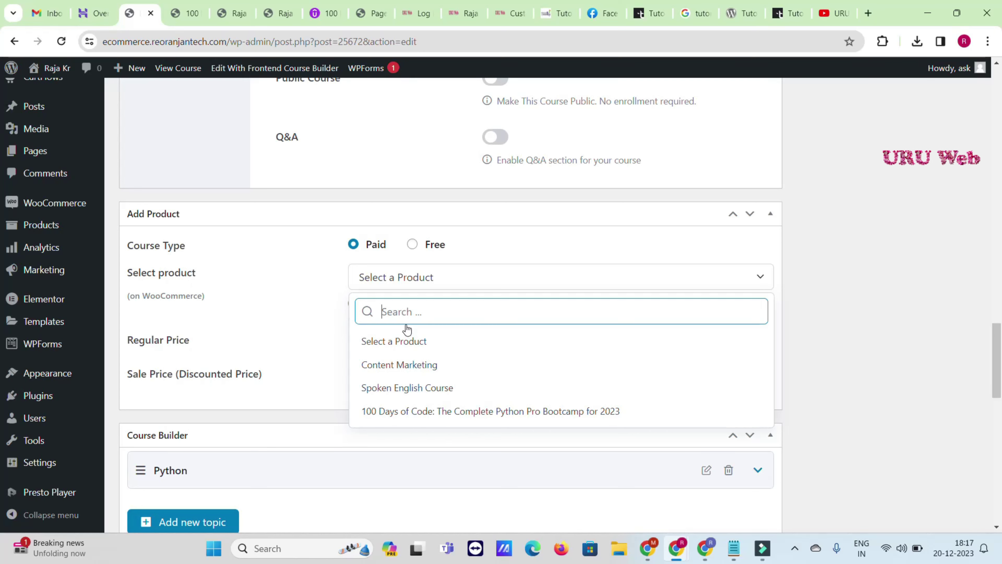
left_click(429, 413)
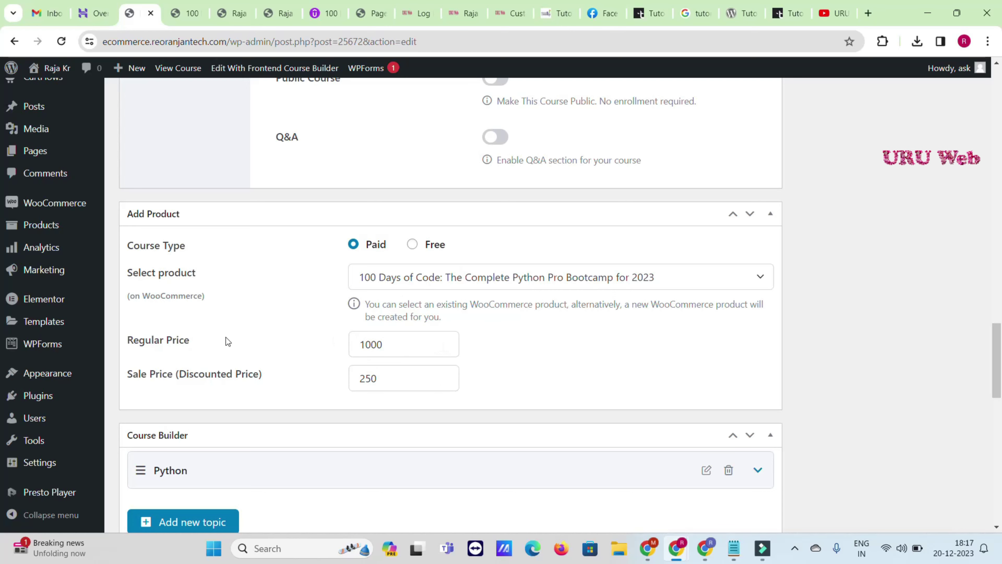
scroll(931, 363, "up", 11)
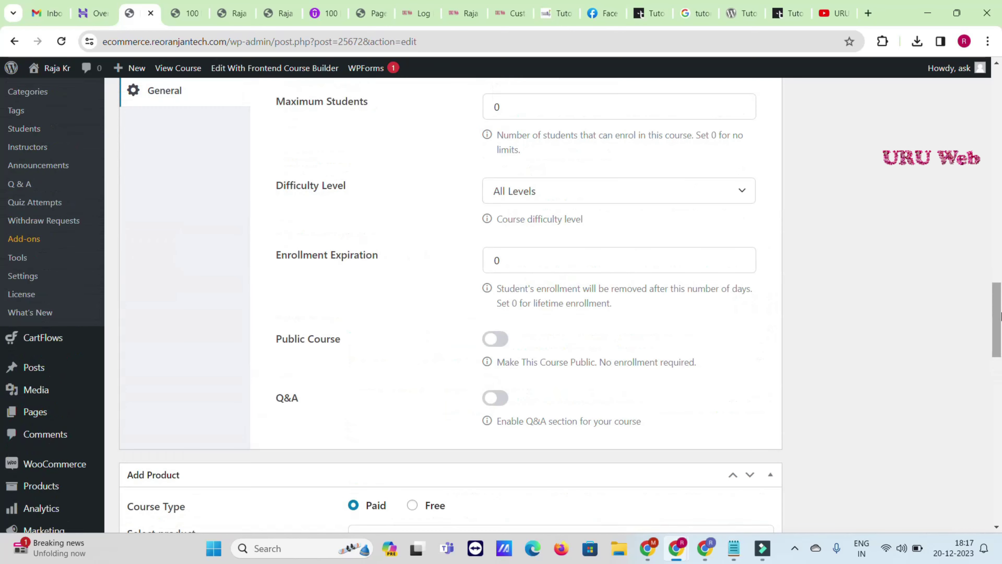
scroll(998, 296, "down", 14)
scroll(999, 295, "up", 15)
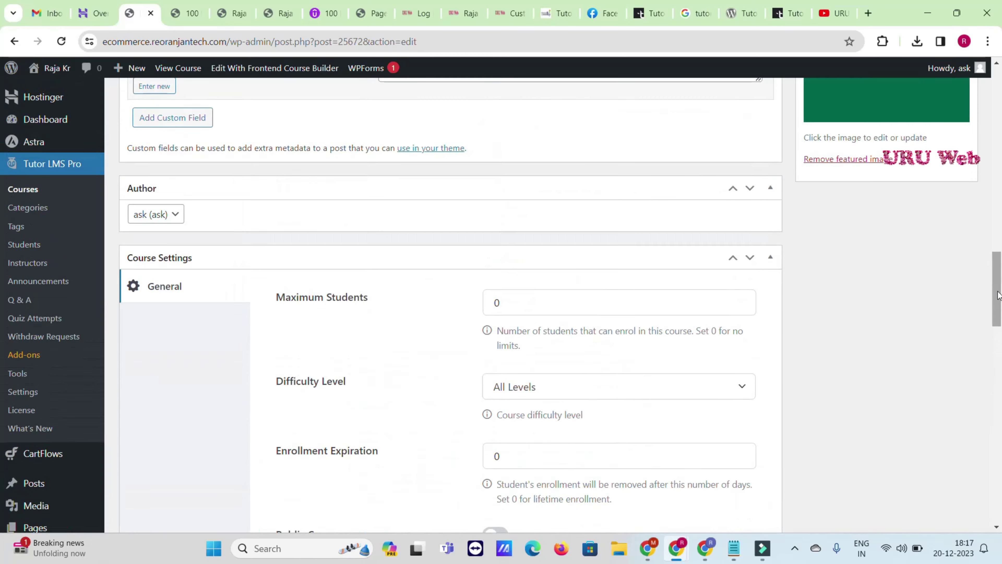
scroll(999, 288, "up", 3)
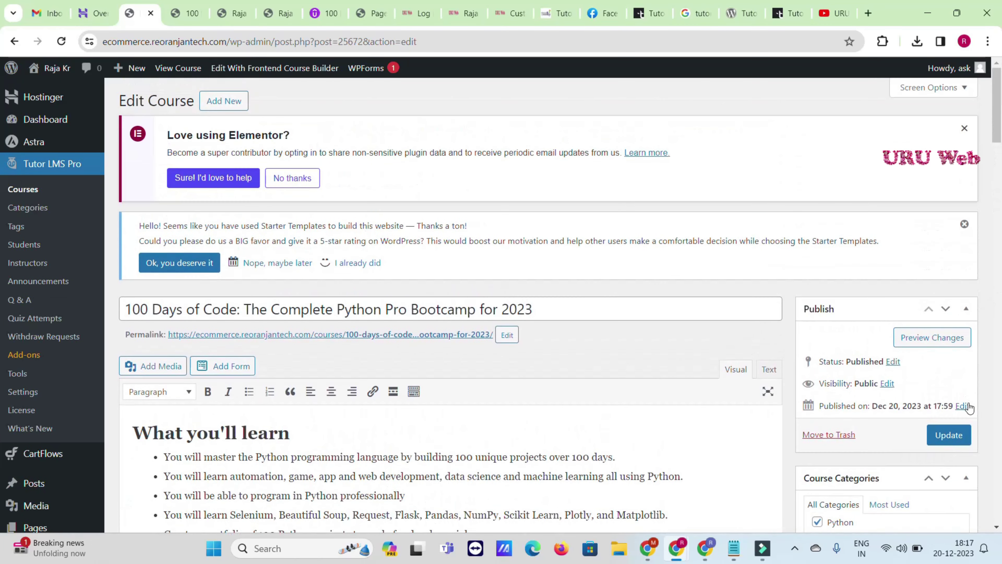
left_click(949, 435)
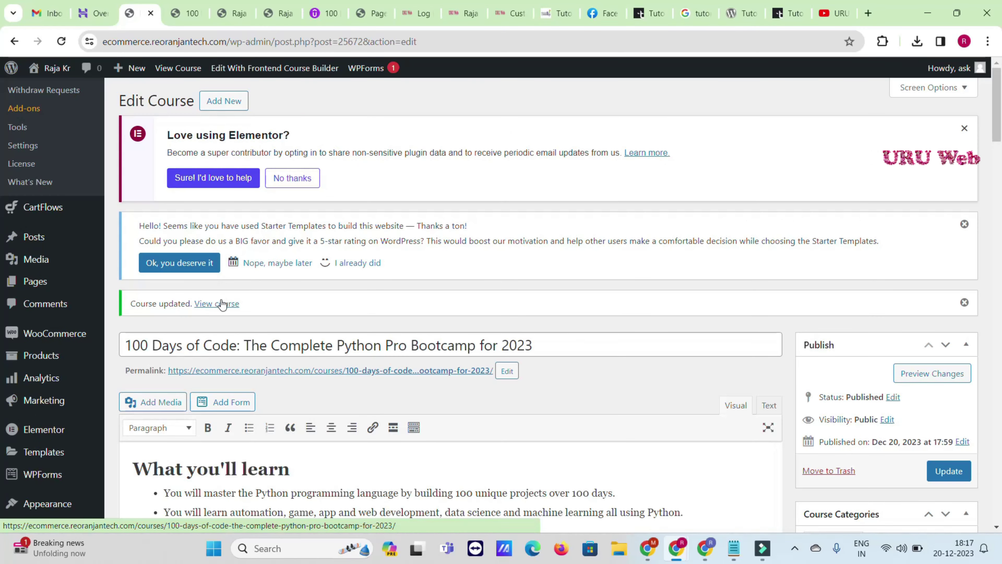
Open the updated Python bootcamp course page in a new tab and review its enrollment box and content.
right_click(222, 304)
left_click(288, 107)
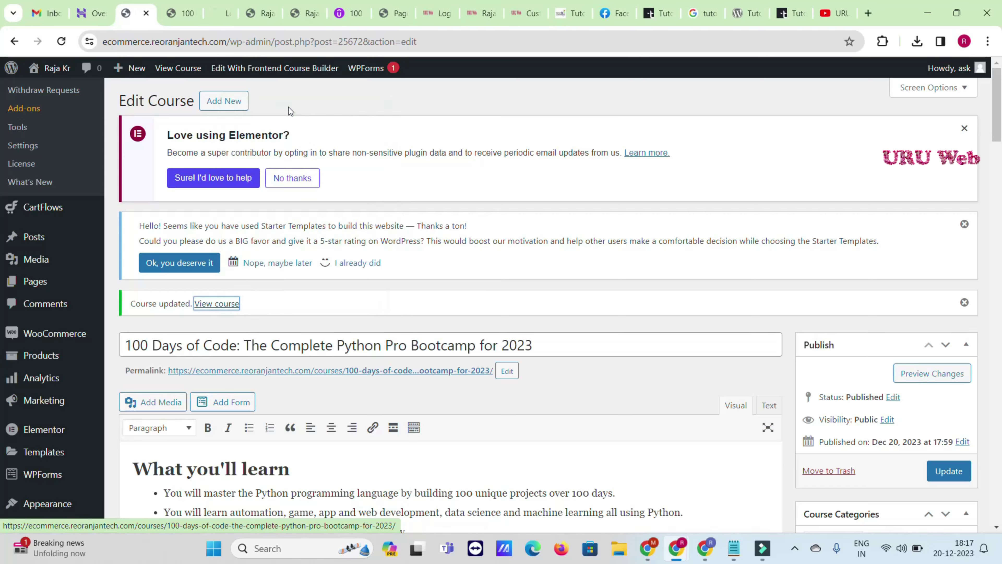
left_click(221, 13)
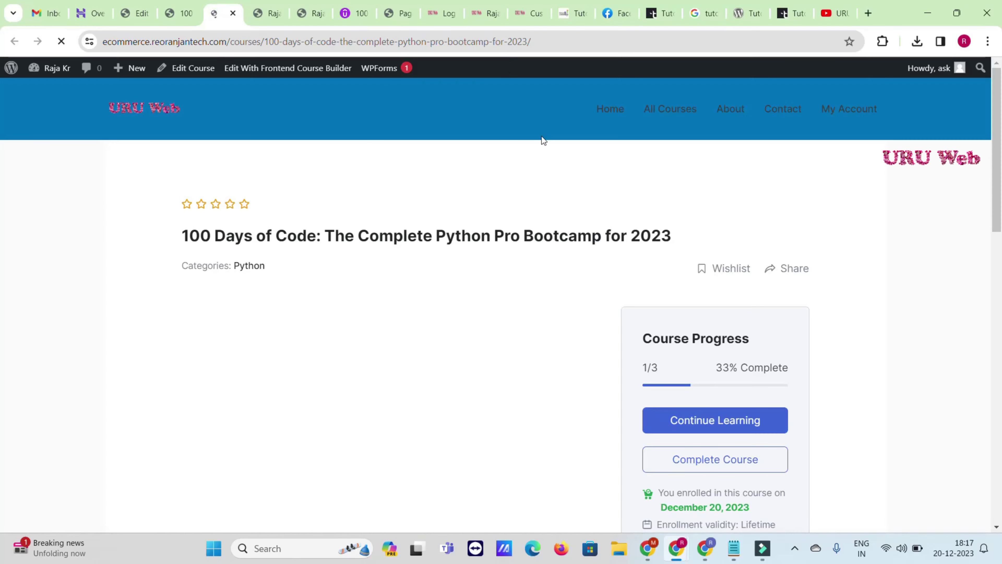
scroll(713, 289, "down", 5)
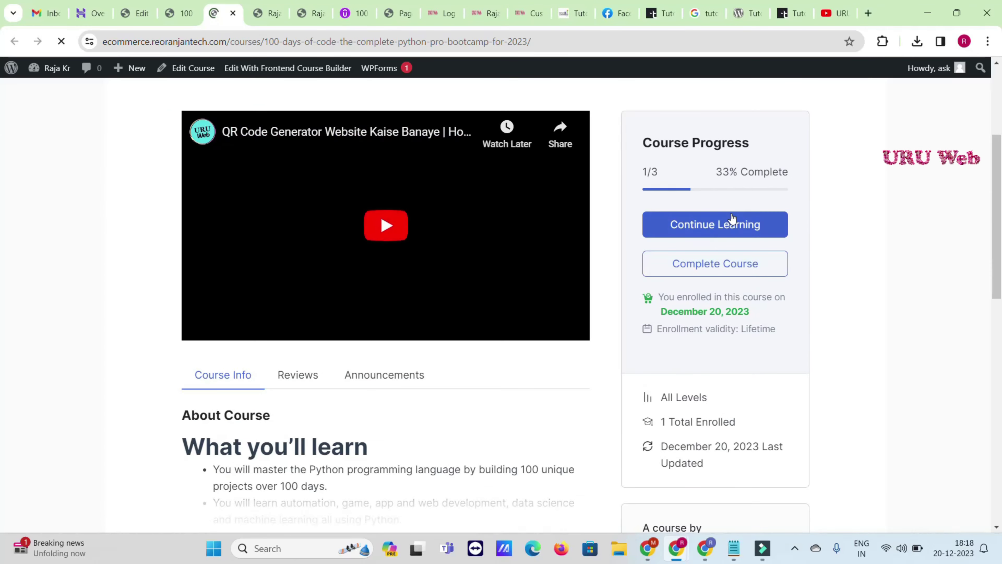
scroll(724, 291, "down", 7)
scroll(724, 296, "up", 8)
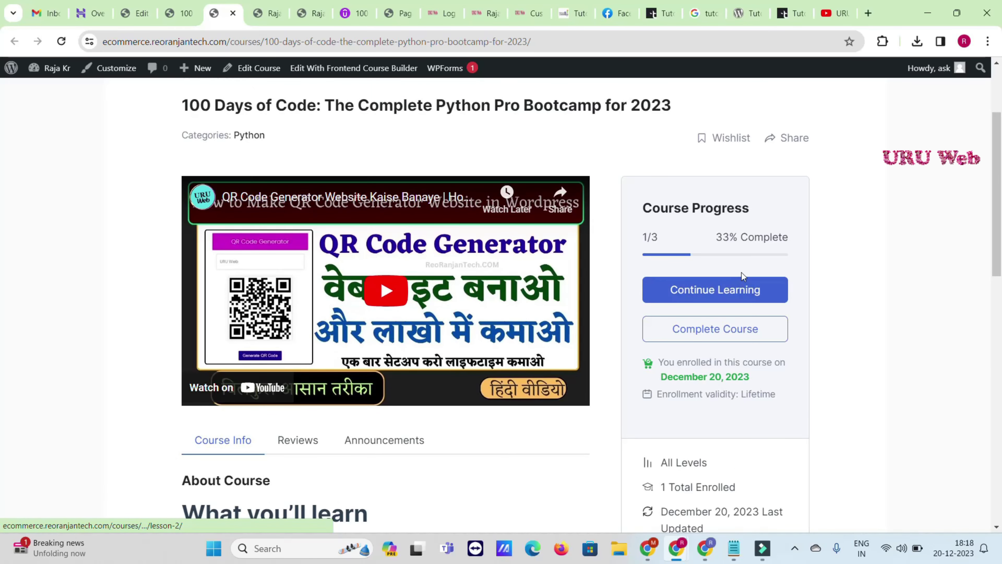
Copy the course page's address and open it in a new Incognito window to view it as a logged-out visitor.
left_click(556, 50)
key("ctrl+c")
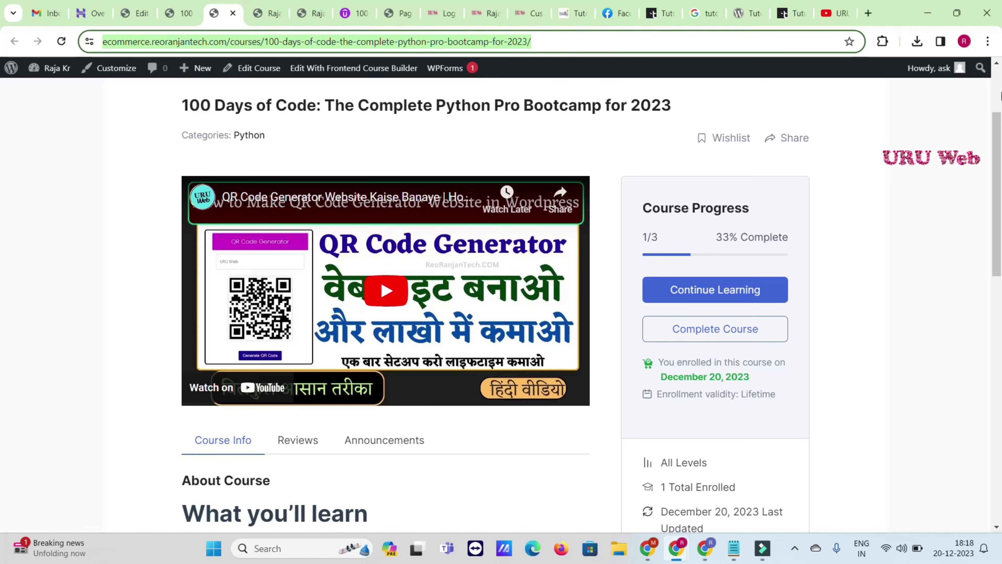
left_click(988, 41)
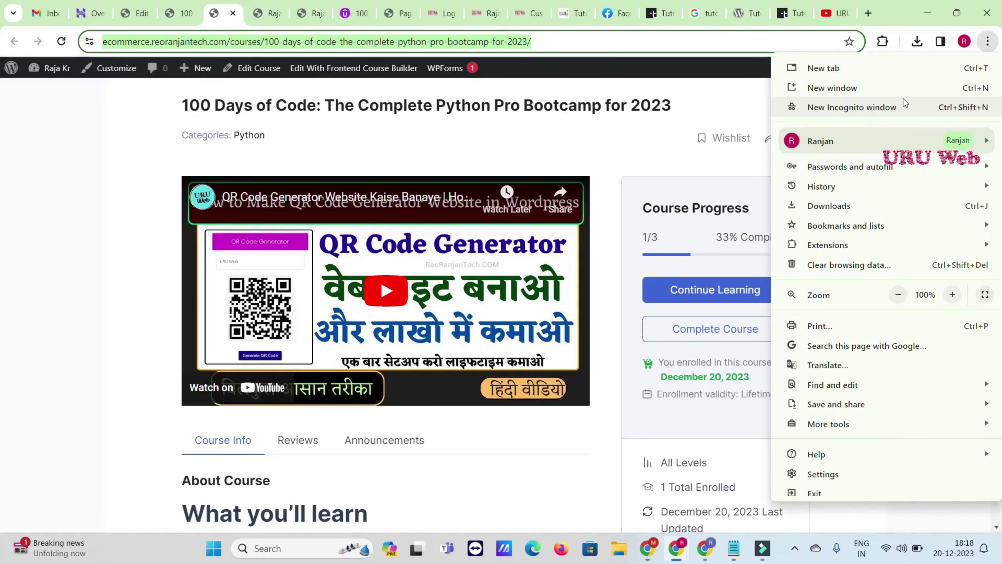
left_click(891, 101)
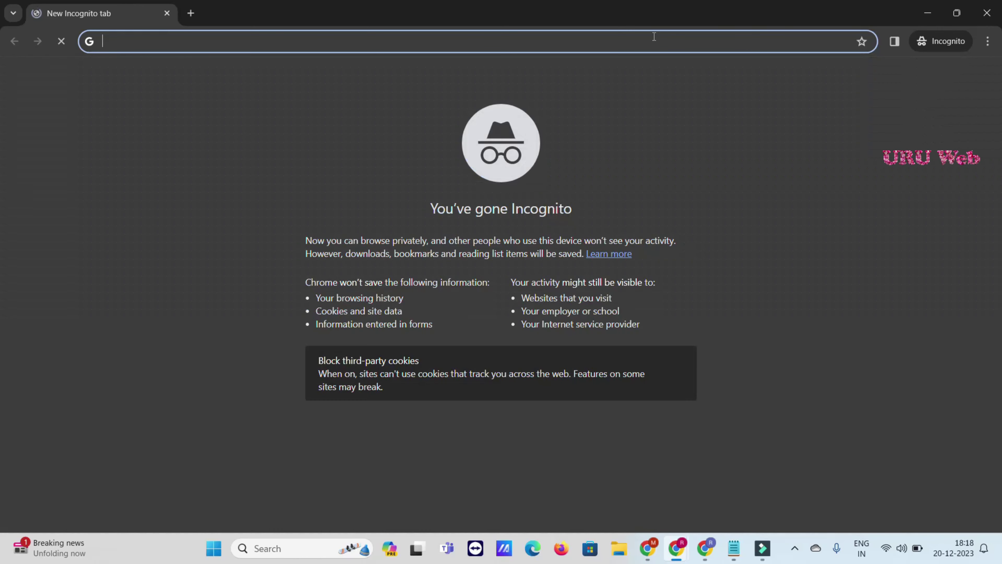
key("ctrl+v")
key("Return")
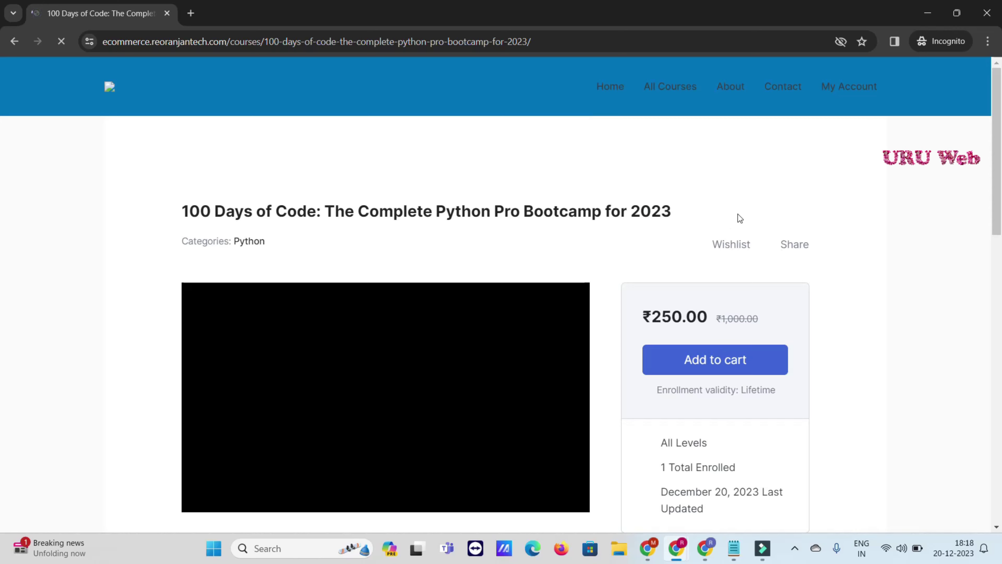
Examine the course page as a visitor, checking the price, purchase option, course description and access to the Python lessons.
scroll(799, 277, "down", 1)
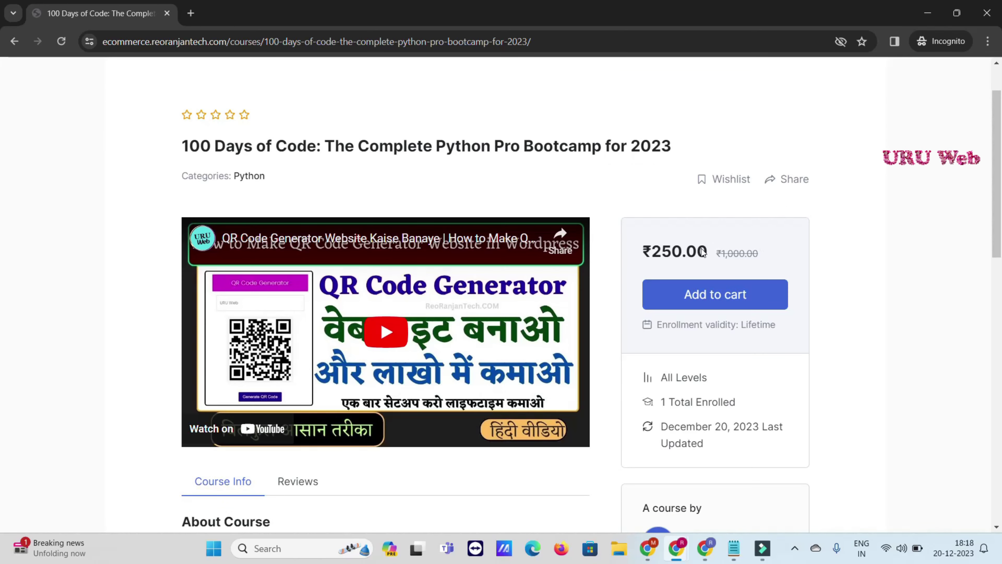
left_click_drag(652, 245, 675, 247)
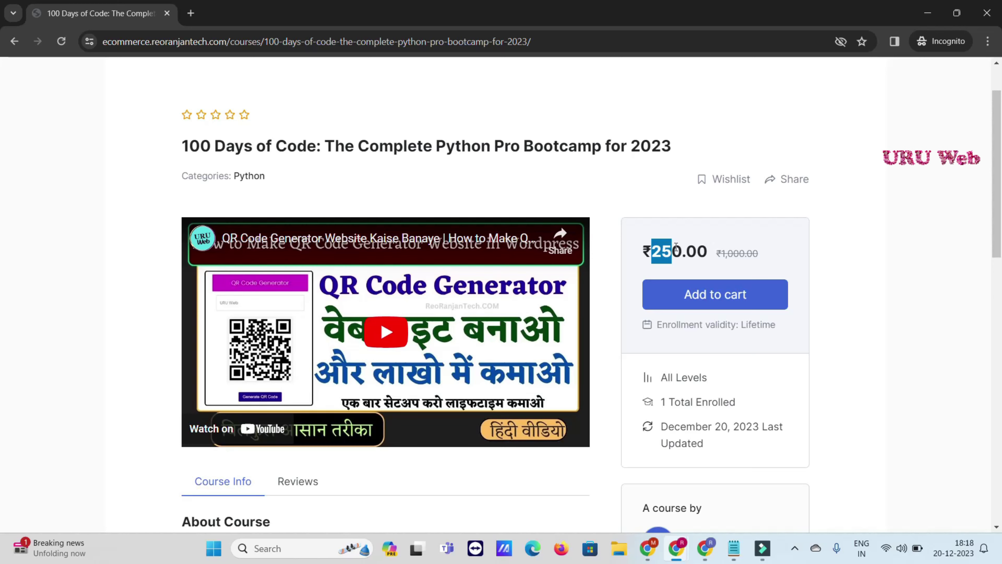
scroll(829, 196, "down", 5)
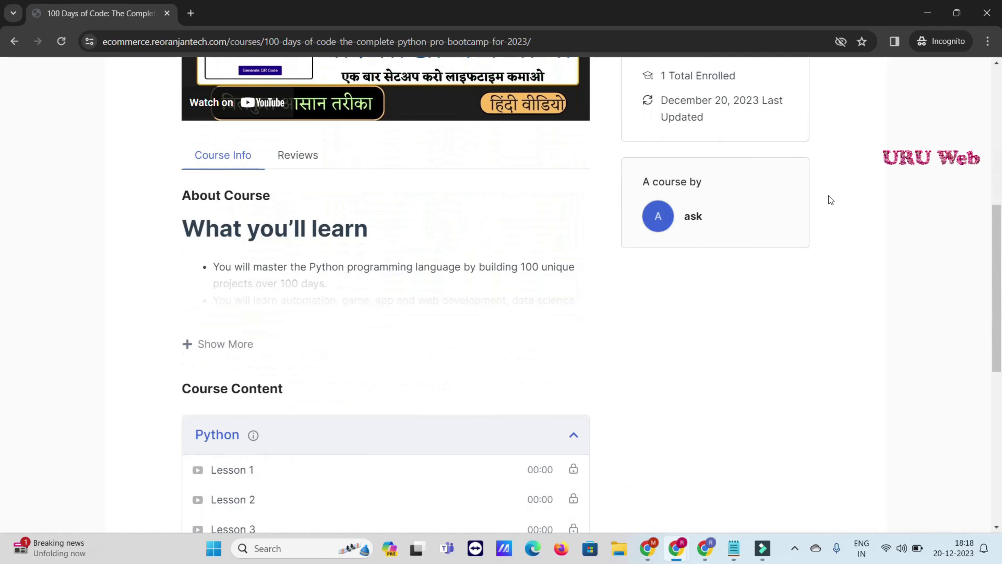
scroll(612, 233, "down", 1)
scroll(614, 253, "up", 4)
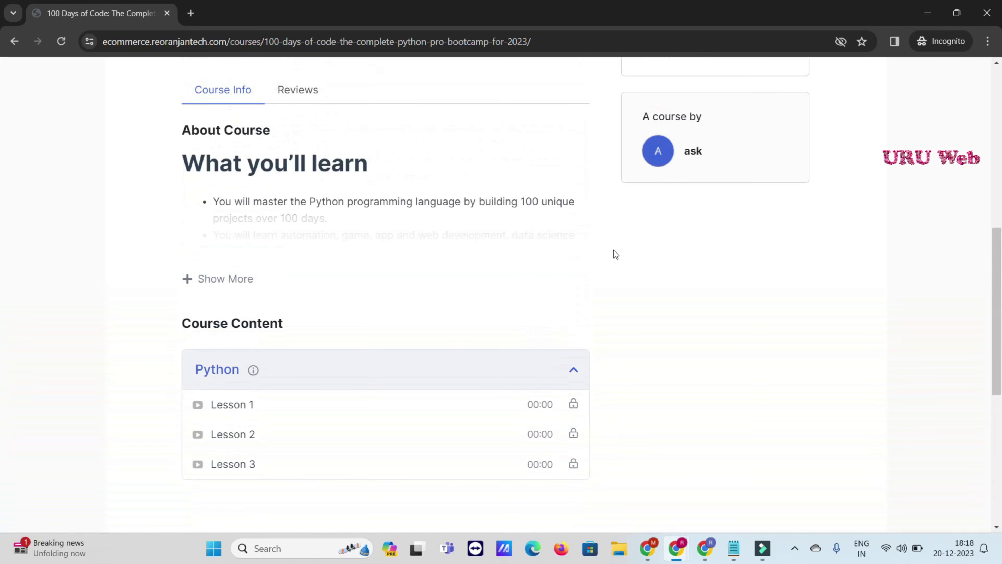
scroll(614, 253, "up", 4)
scroll(592, 257, "down", 3)
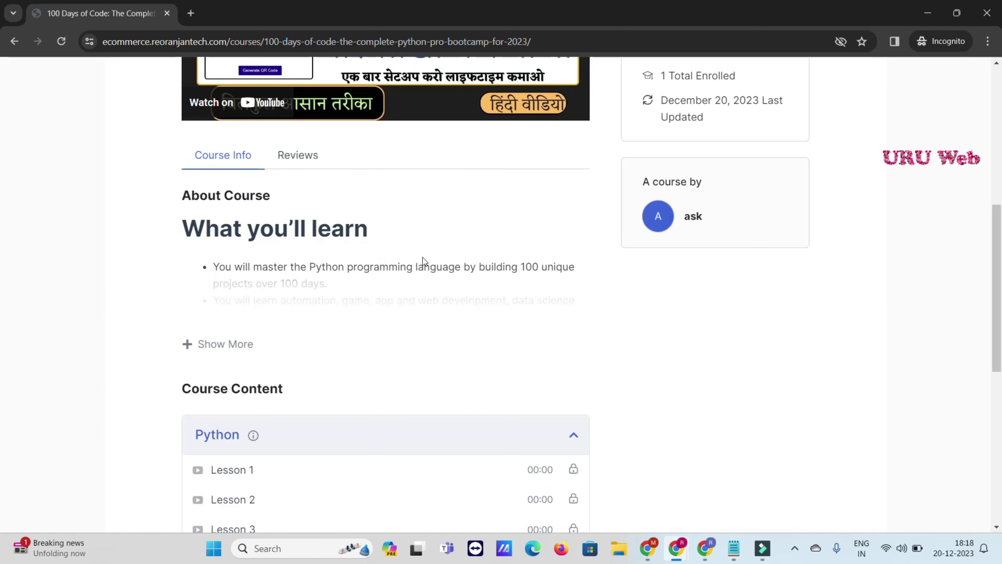
scroll(278, 387, "down", 2)
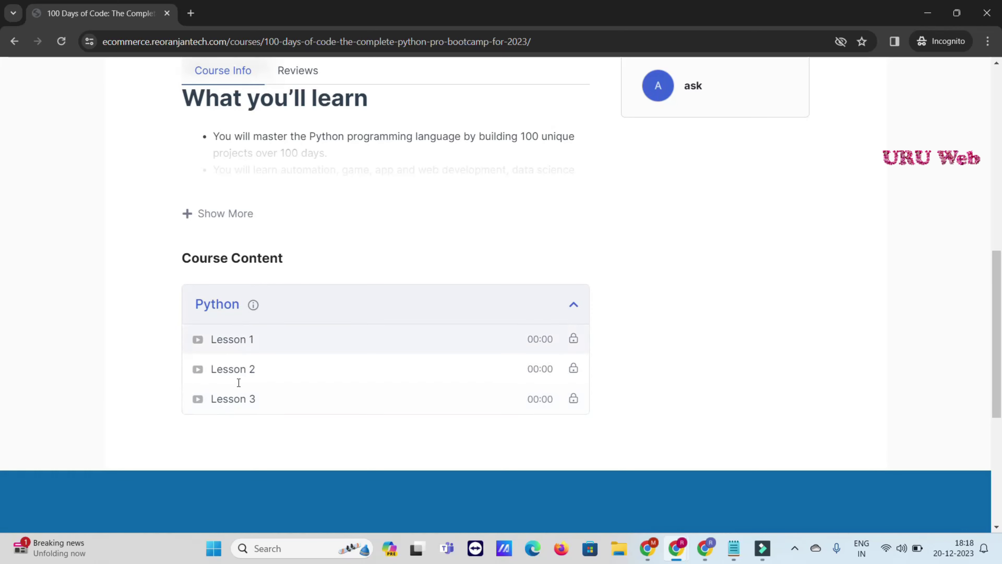
scroll(240, 385, "down", 1)
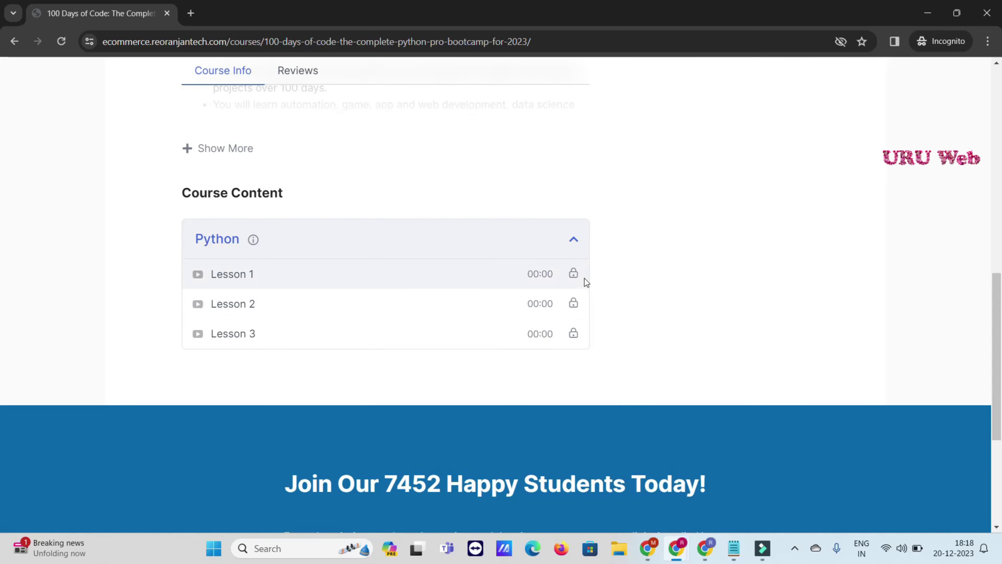
scroll(579, 283, "down", 4)
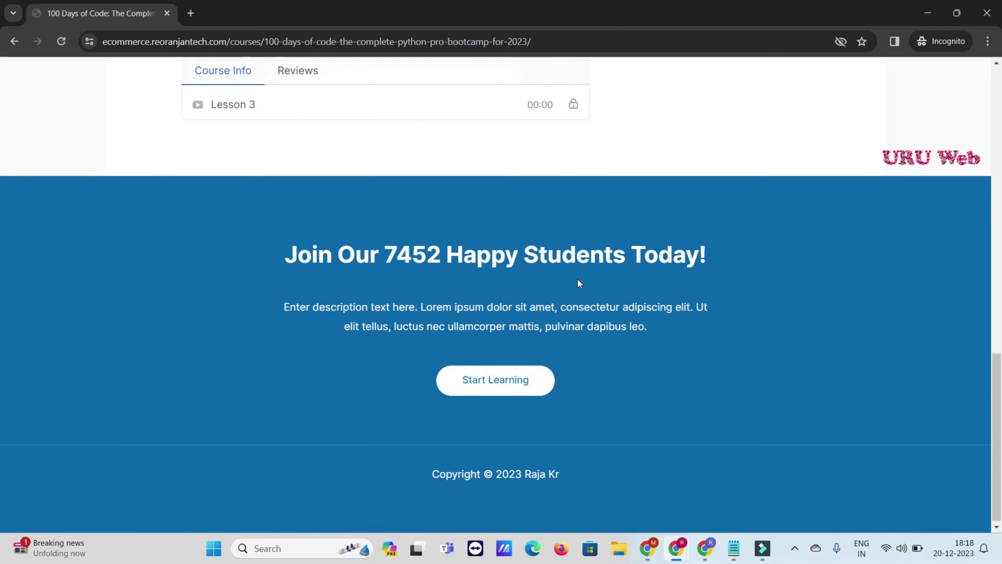
scroll(578, 282, "up", 4)
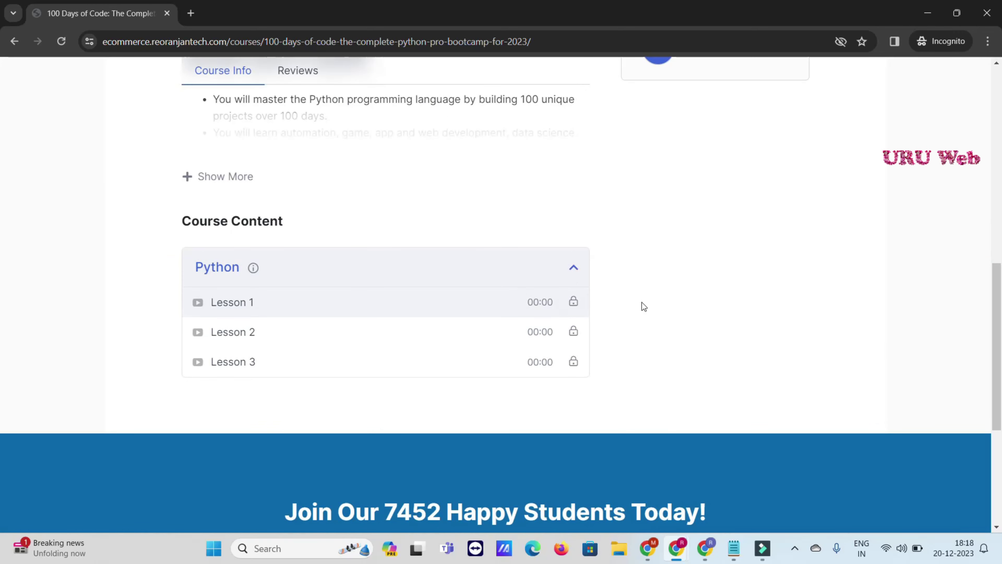
scroll(768, 287, "up", 8)
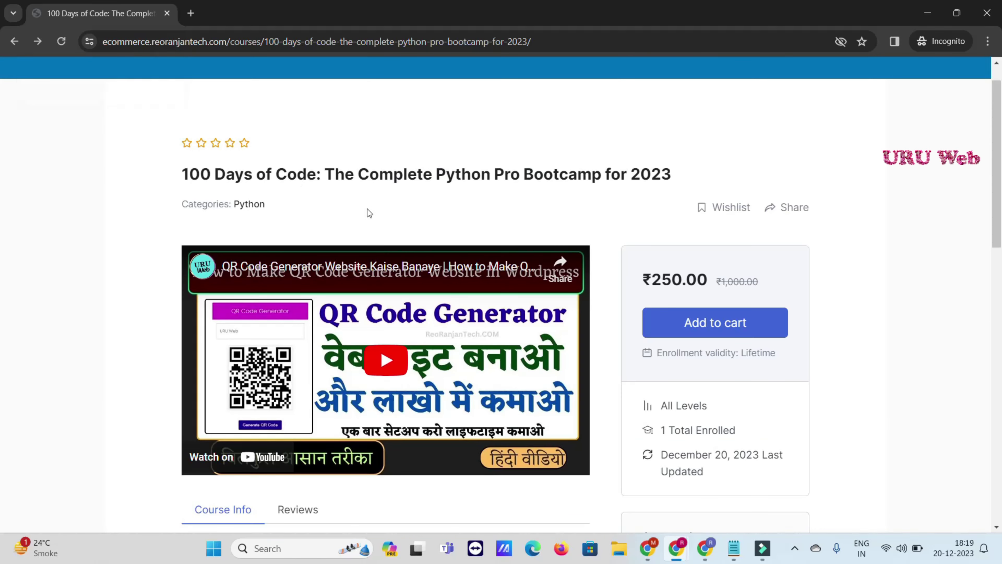
scroll(482, 234, "down", 6)
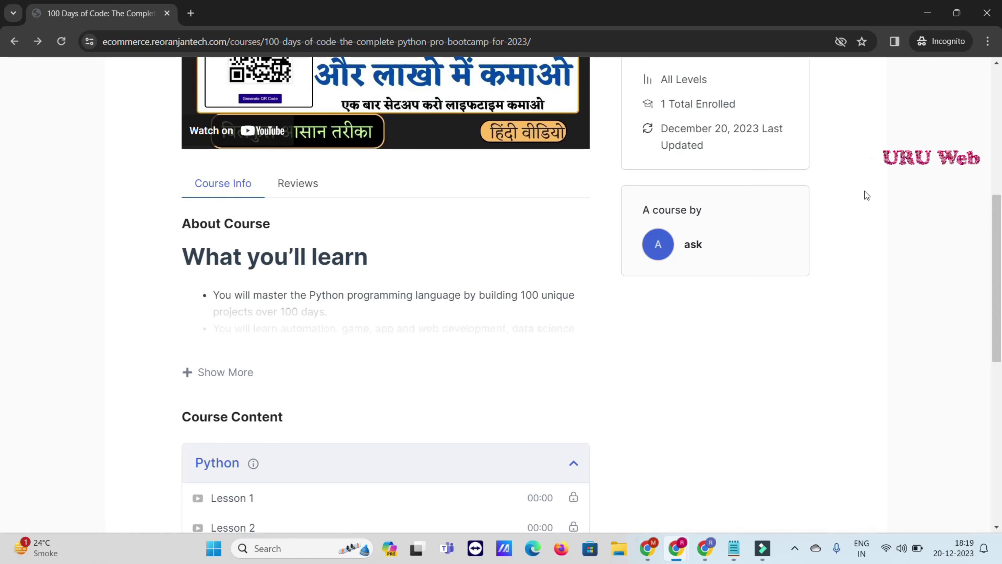
Return from the Incognito window to the course's edit page in WordPress and open the WooCommerce settings.
left_click(927, 14)
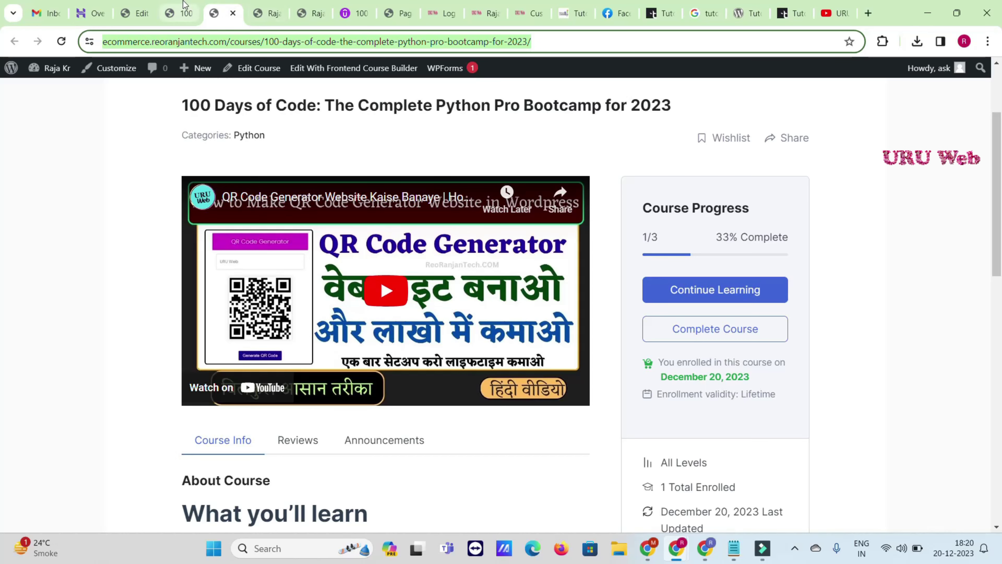
left_click(136, 13)
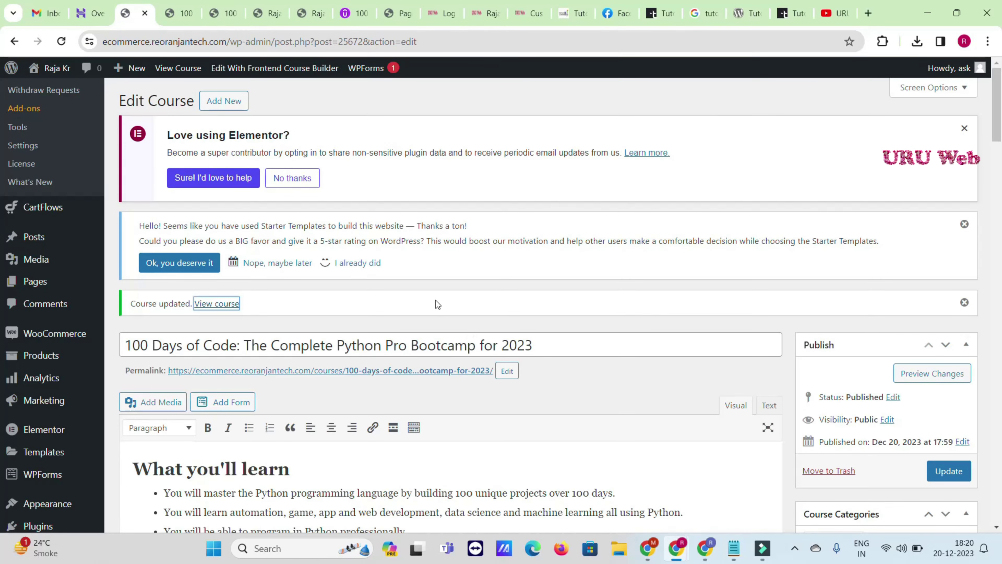
scroll(517, 341, "down", 7)
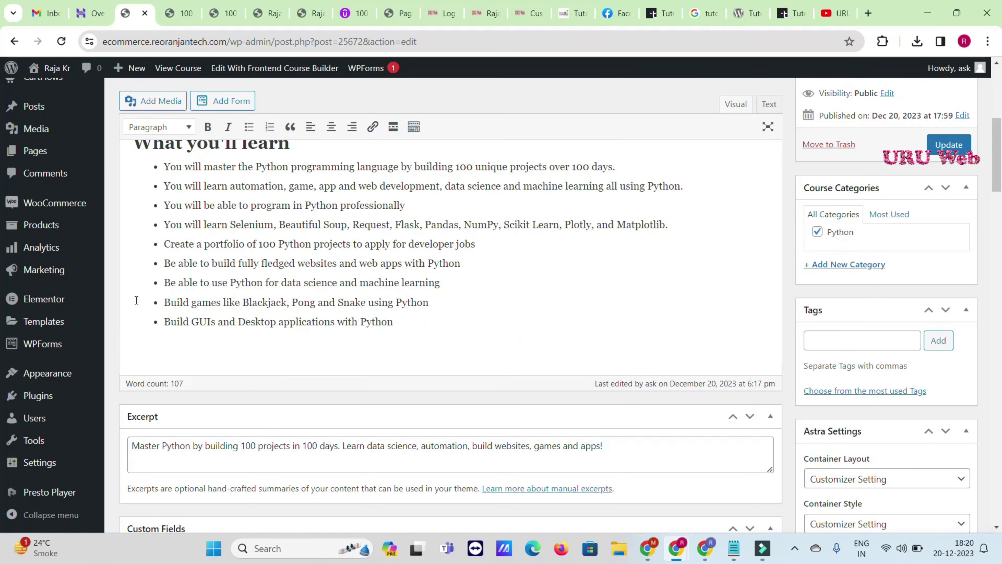
scroll(391, 318, "up", 5)
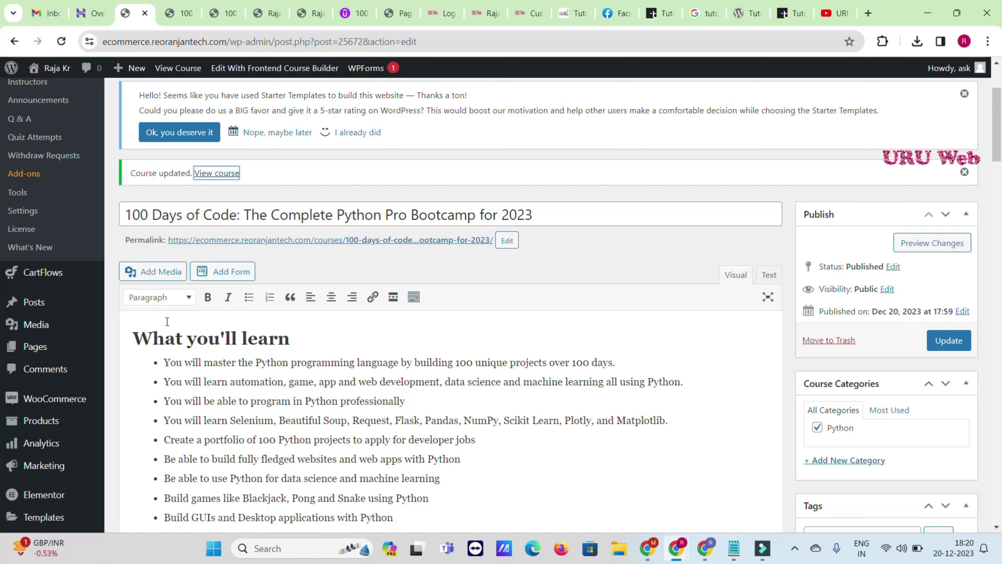
scroll(119, 313, "up", 3)
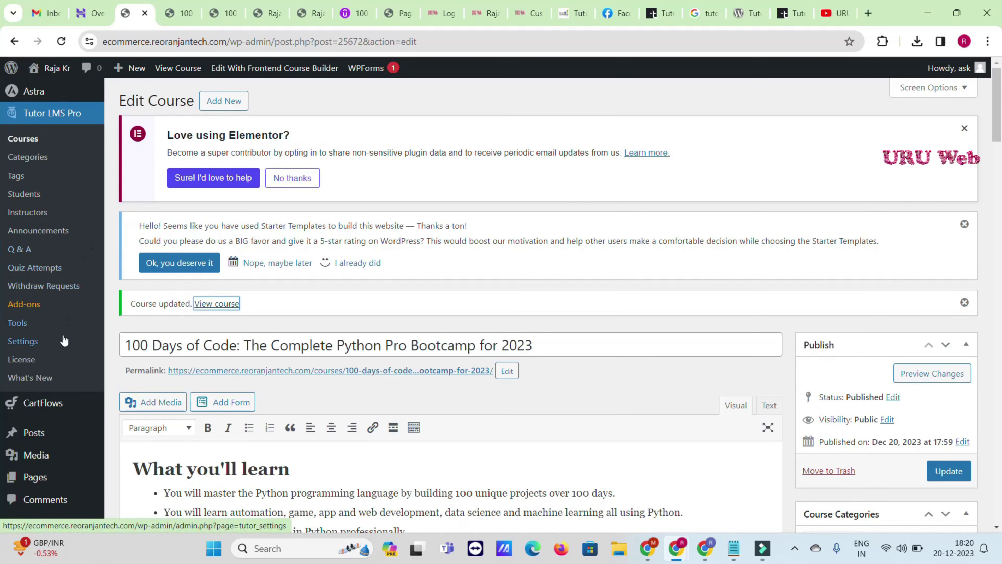
scroll(57, 391, "down", 3)
mouse_move(79, 203)
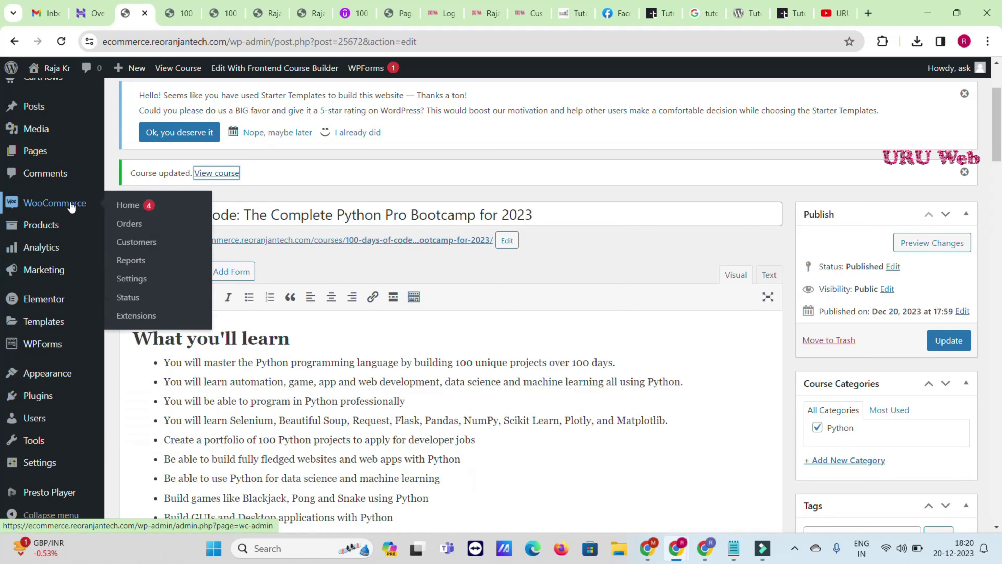
left_click(137, 290)
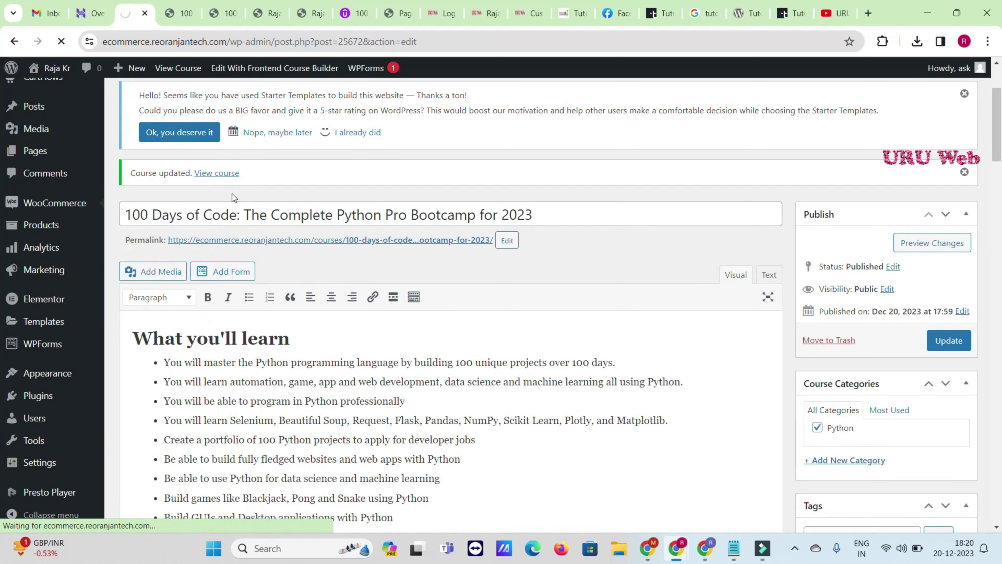
Check the currency symbol in the sale price on the Python bootcamp product's shop page.
left_click(179, 13)
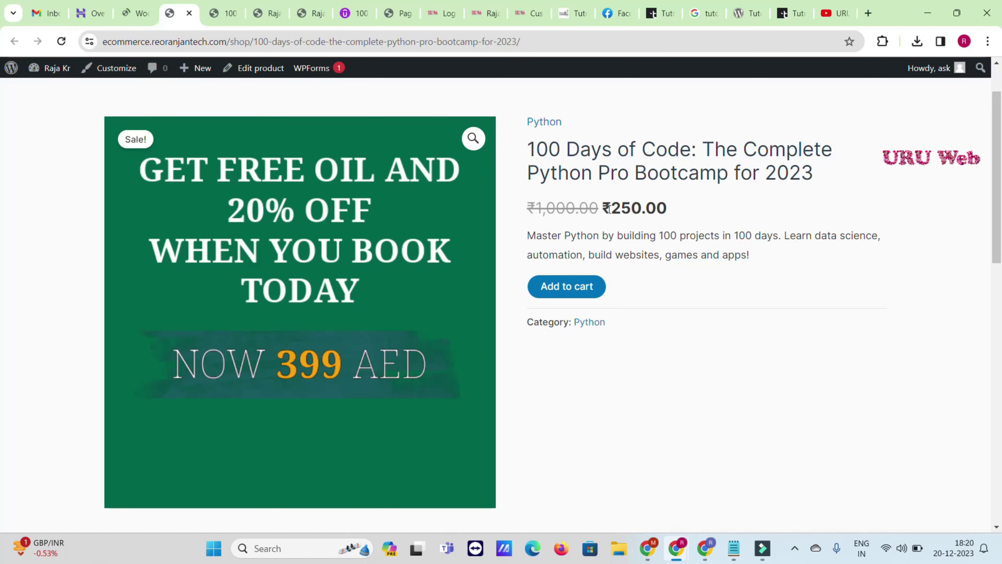
left_click_drag(600, 209, 610, 208)
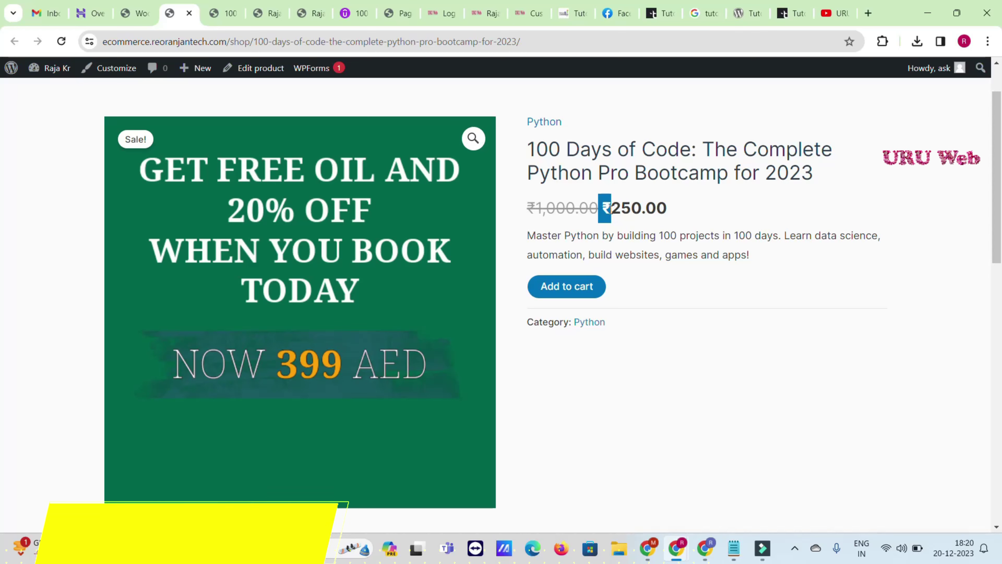
left_click(610, 209)
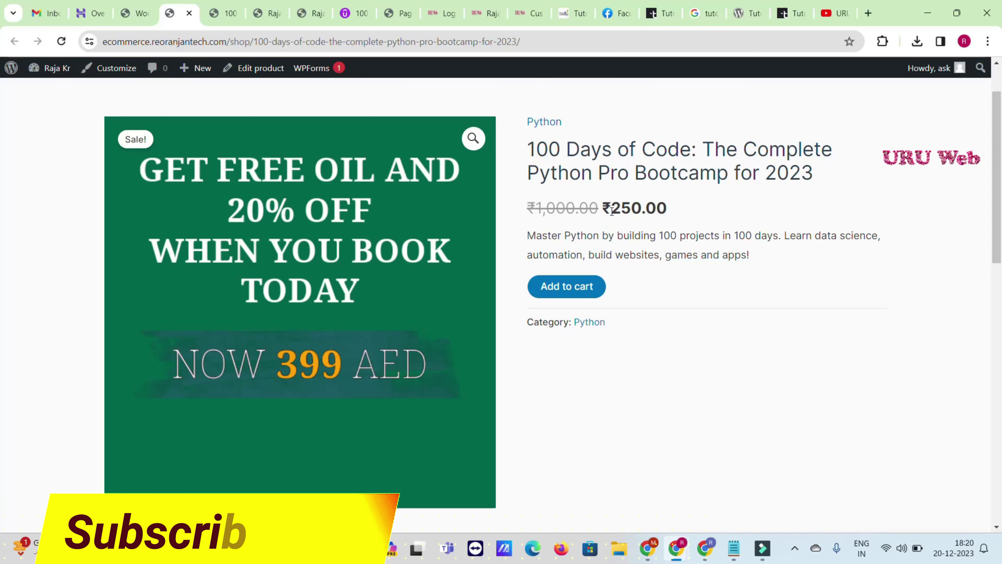
Check the available currencies in the WooCommerce general settings, keep Indian rupee (₹) as the store currency and save the settings.
left_click(138, 12)
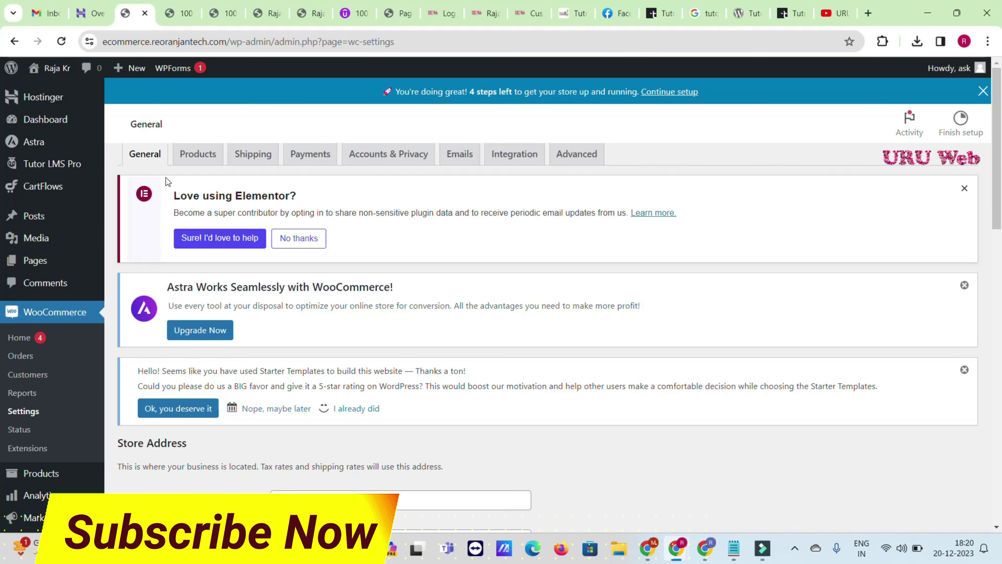
scroll(70, 262, "down", 2)
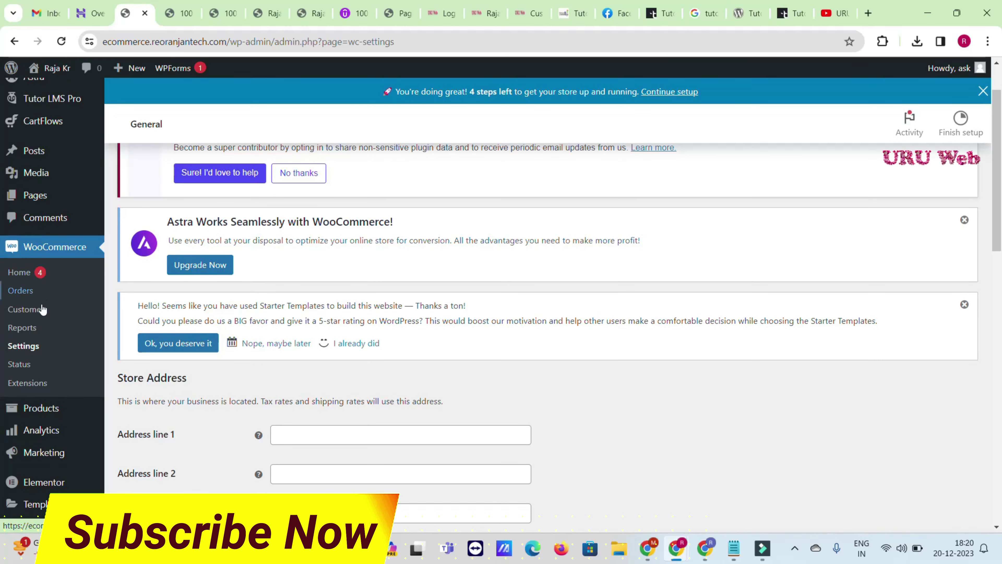
scroll(350, 260, "down", 5)
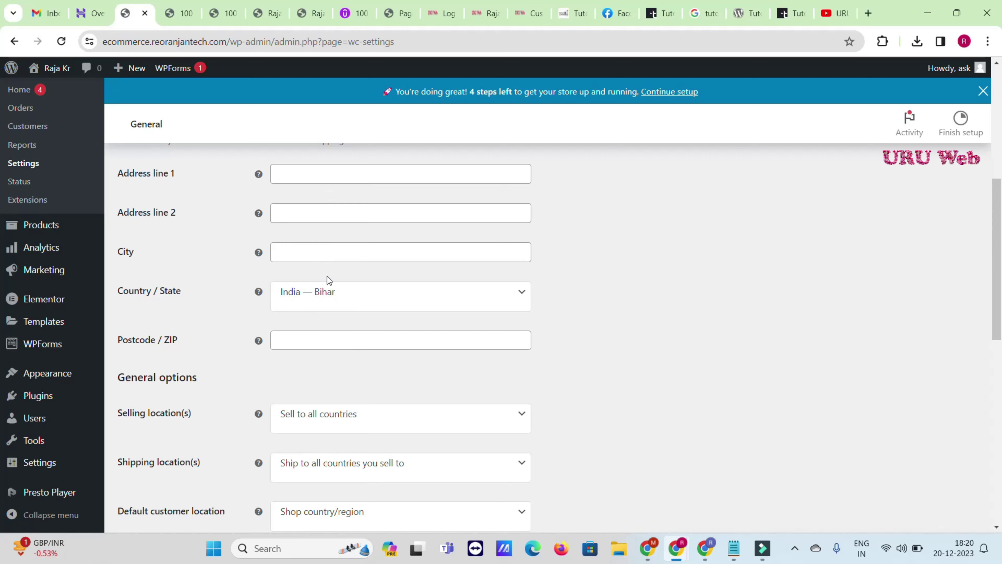
scroll(330, 346, "down", 5)
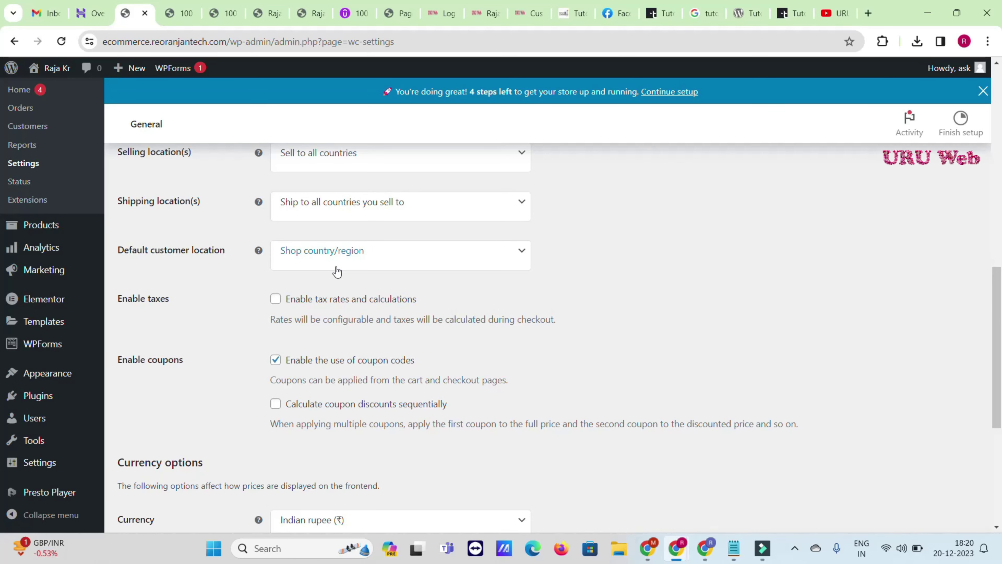
scroll(285, 367, "down", 4)
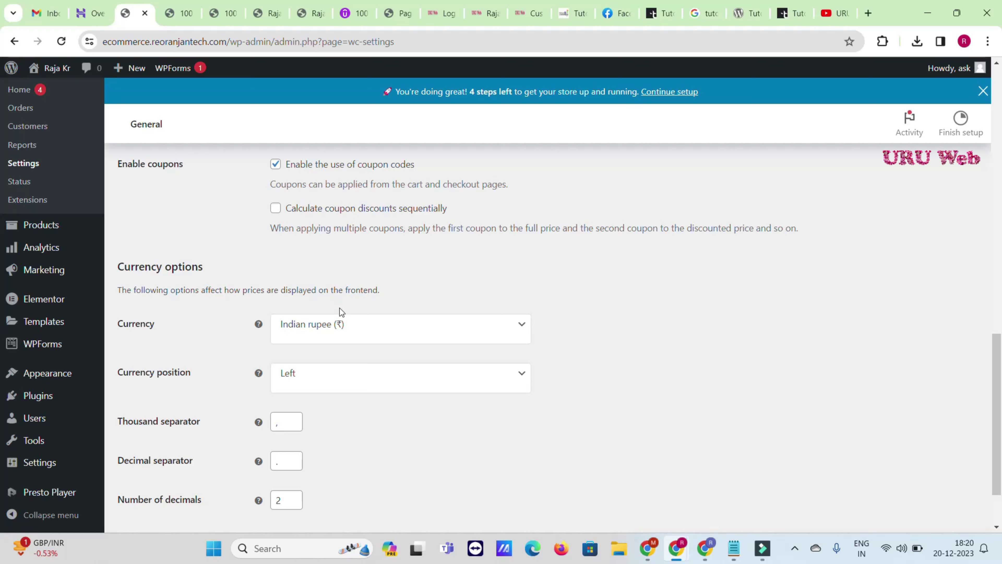
left_click(366, 335)
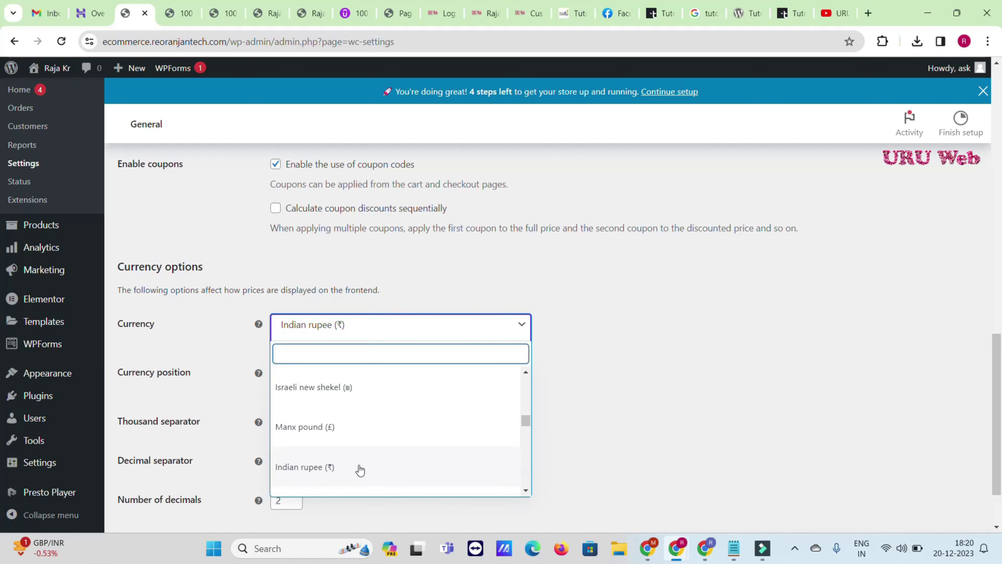
left_click(594, 363)
key("F5")
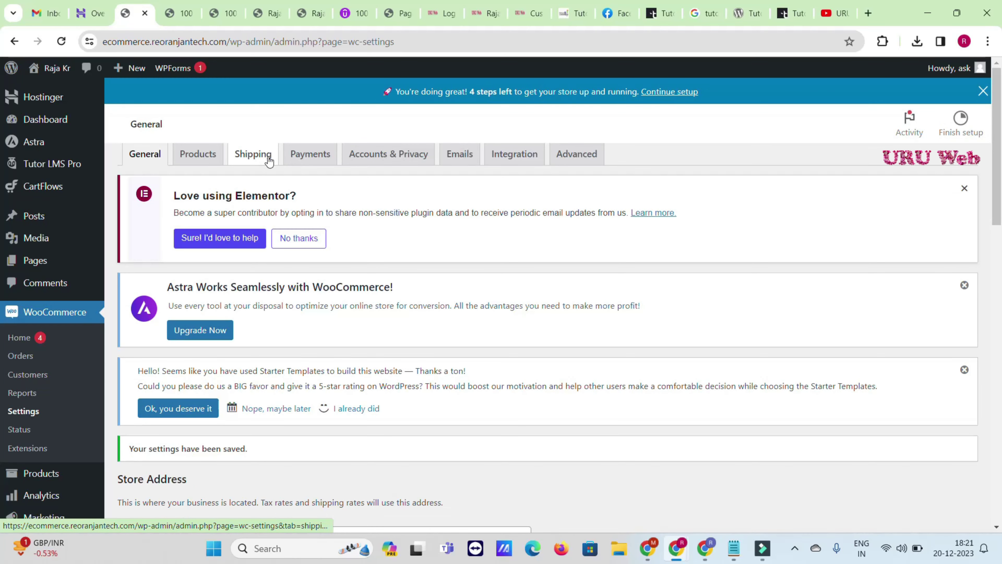
Enable cash on delivery in the WooCommerce payment methods and save the changes.
left_click(312, 157)
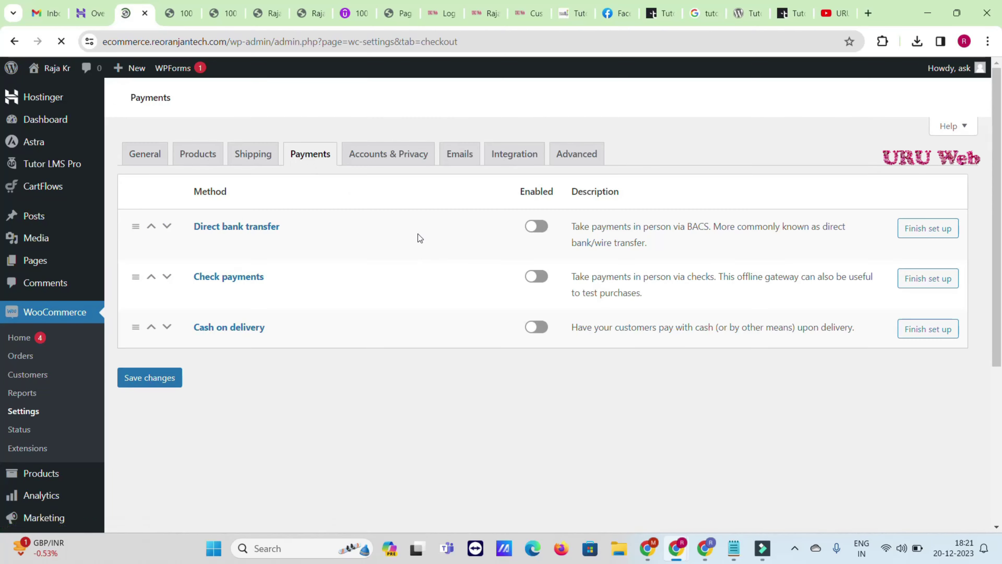
scroll(355, 273, "down", 5)
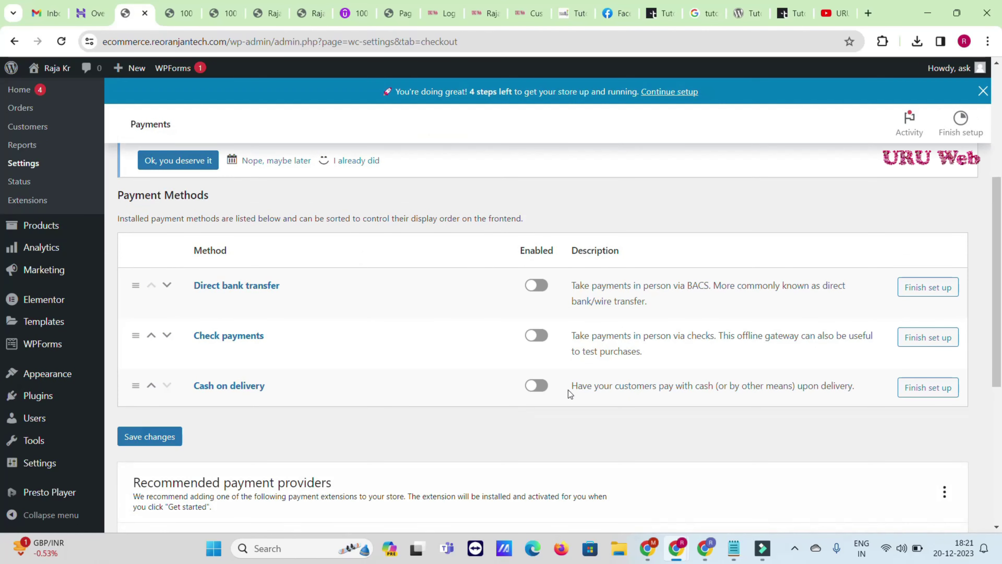
left_click(537, 385)
left_click(168, 435)
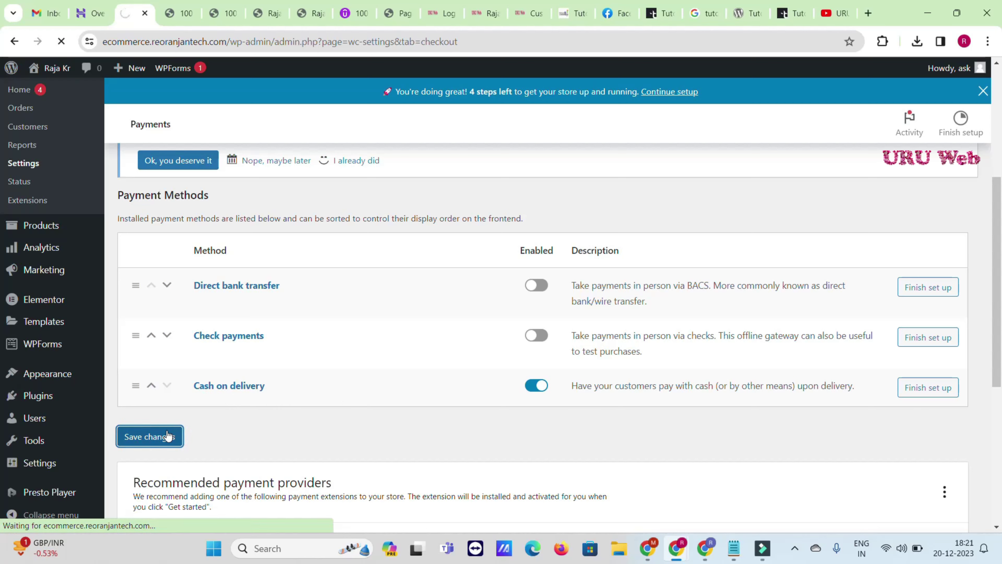
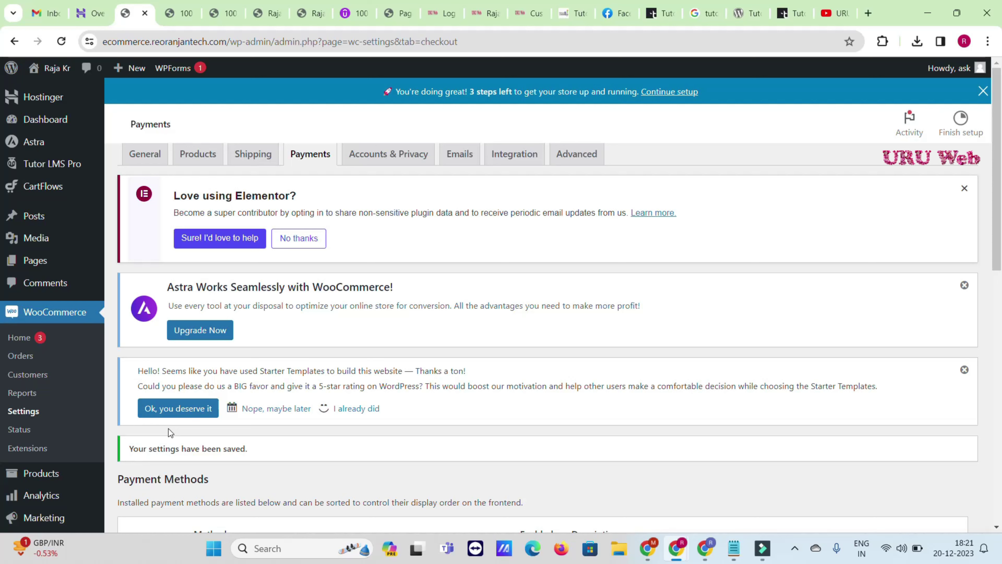
Switch to the YouTube channel's video list, dismiss the share dialog and look through the videos for payment gateway integration tutorials.
scroll(503, 85, "down", 2)
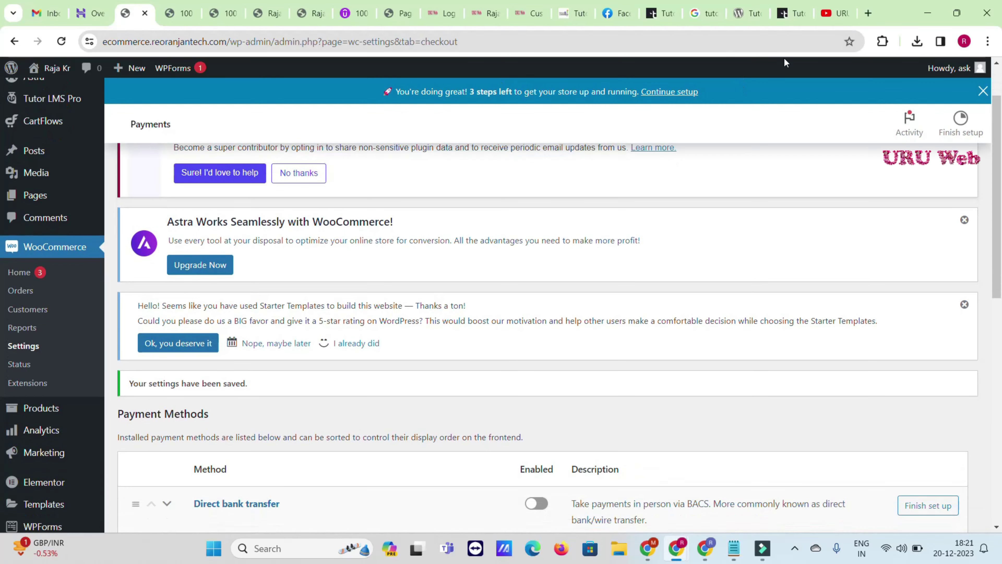
left_click(834, 13)
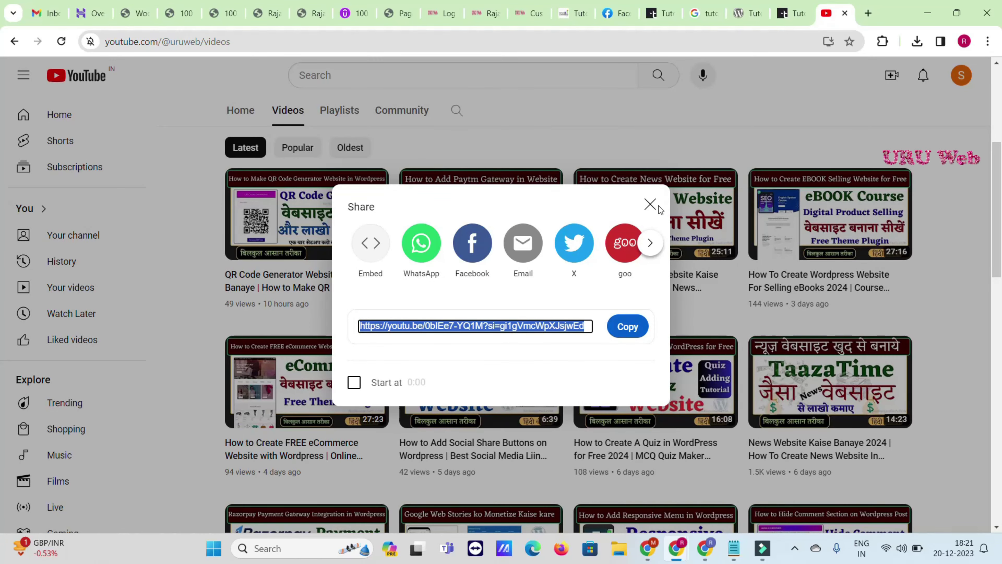
left_click(651, 205)
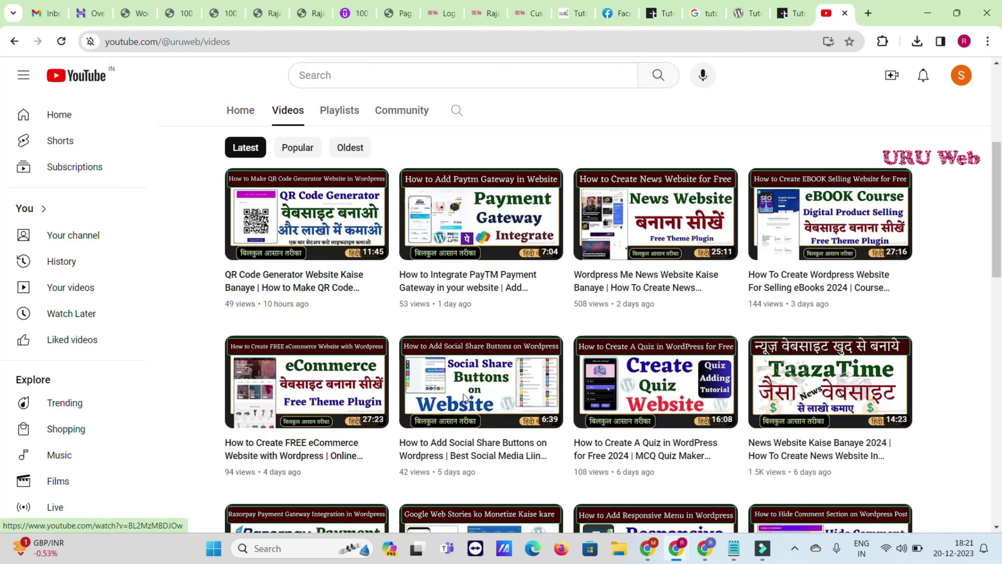
scroll(279, 353, "down", 3)
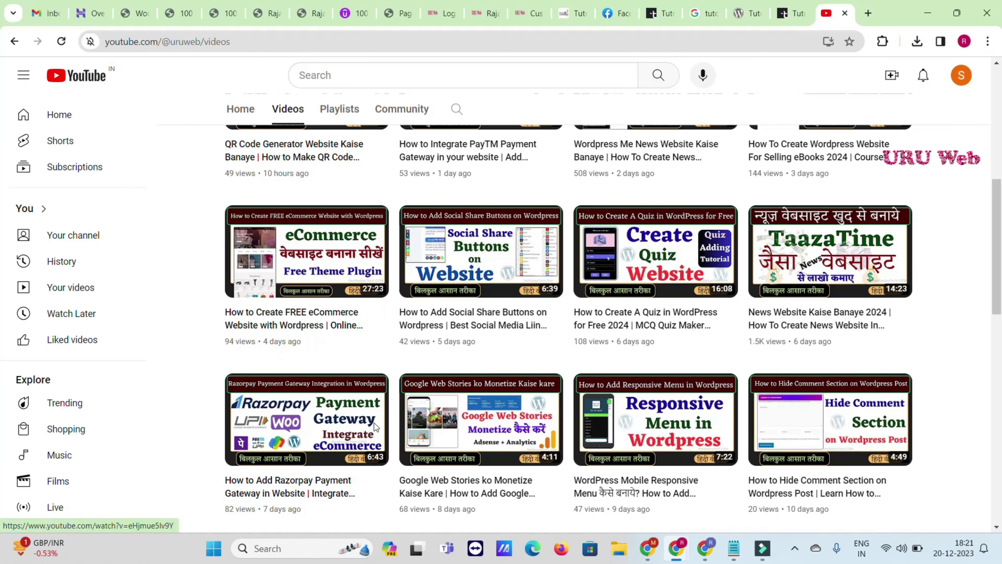
scroll(547, 417, "down", 6)
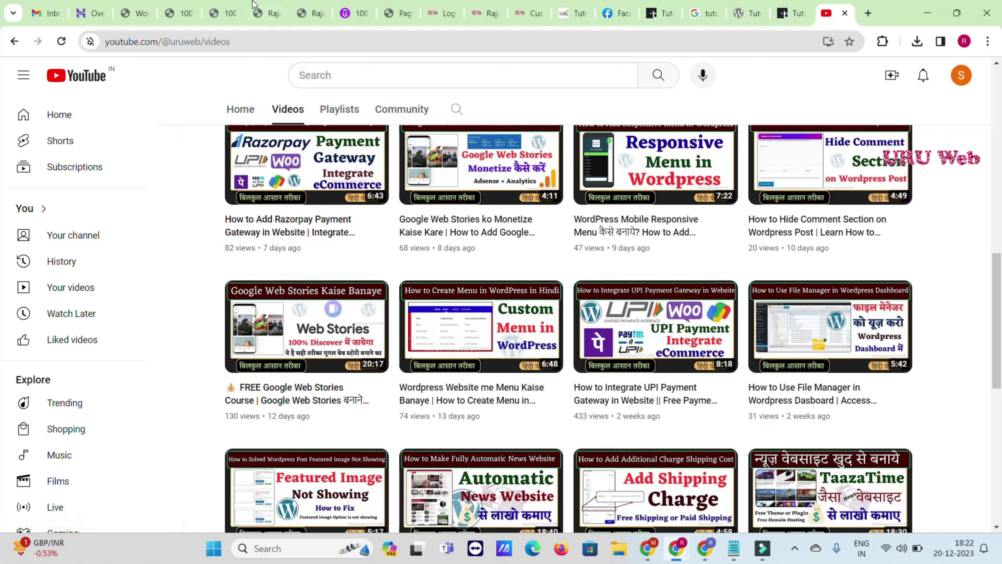
Return to the WordPress admin and search the plugins available to add for "upi".
left_click(134, 13)
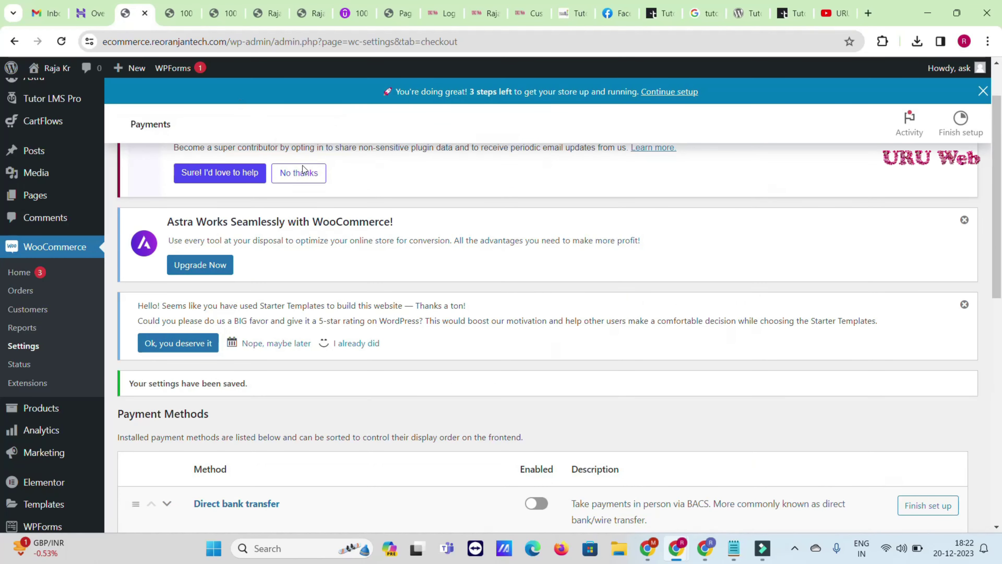
scroll(385, 174, "down", 5)
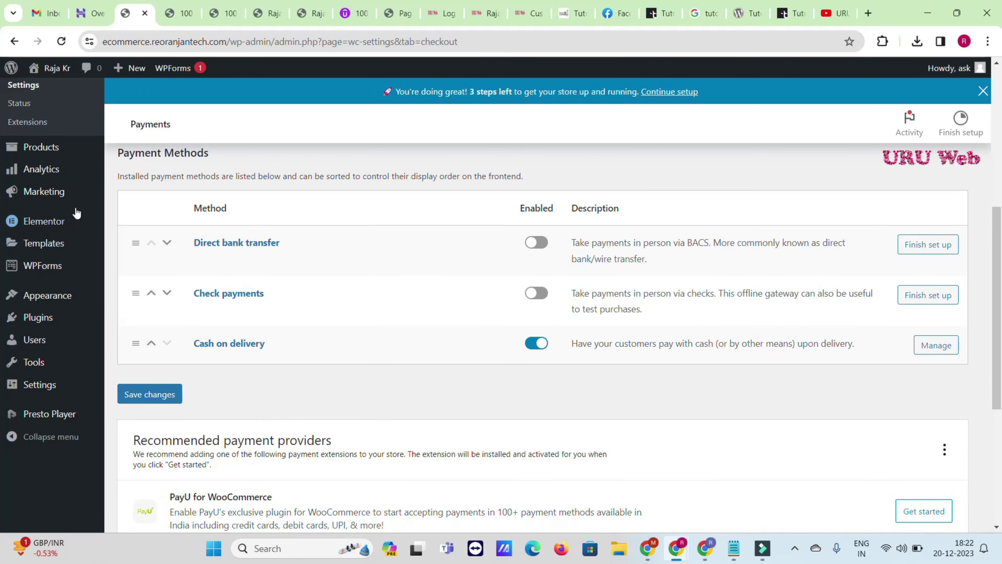
mouse_move(39, 320)
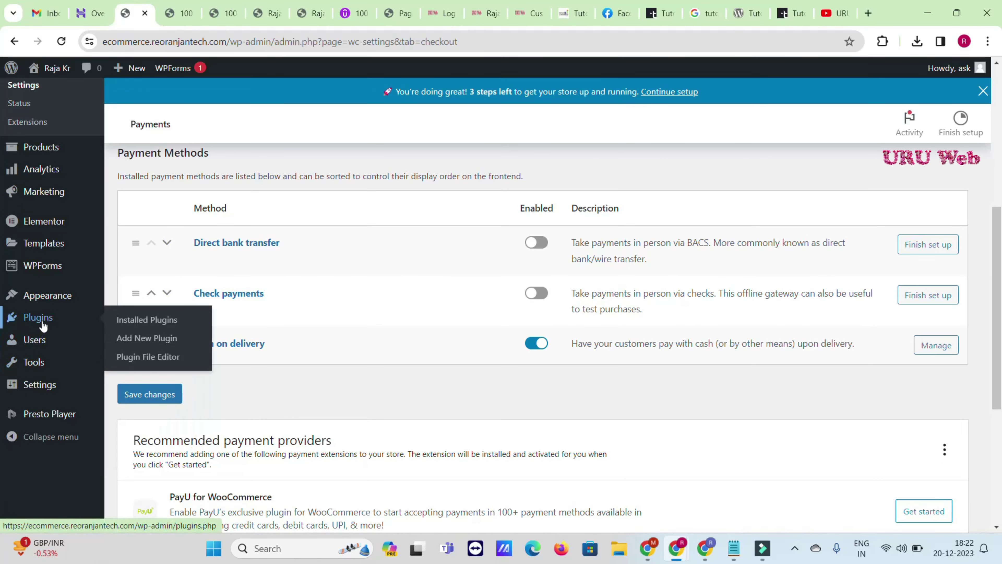
left_click(148, 344)
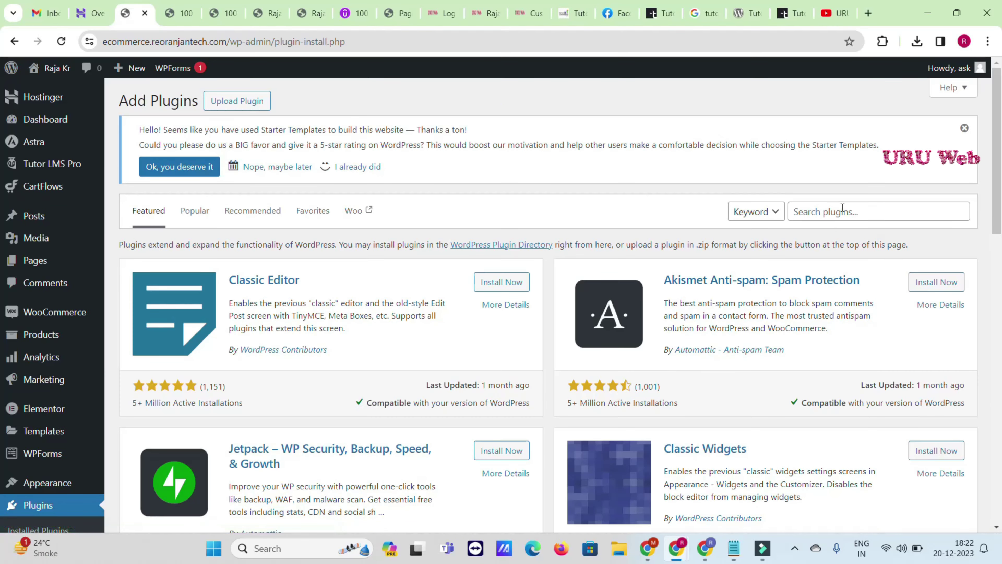
left_click(843, 210)
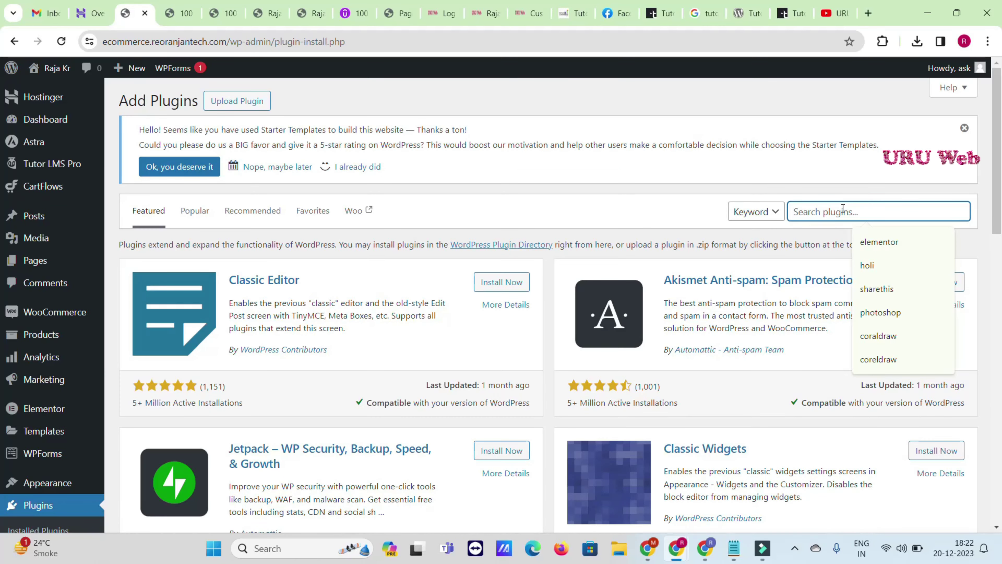
type("upi")
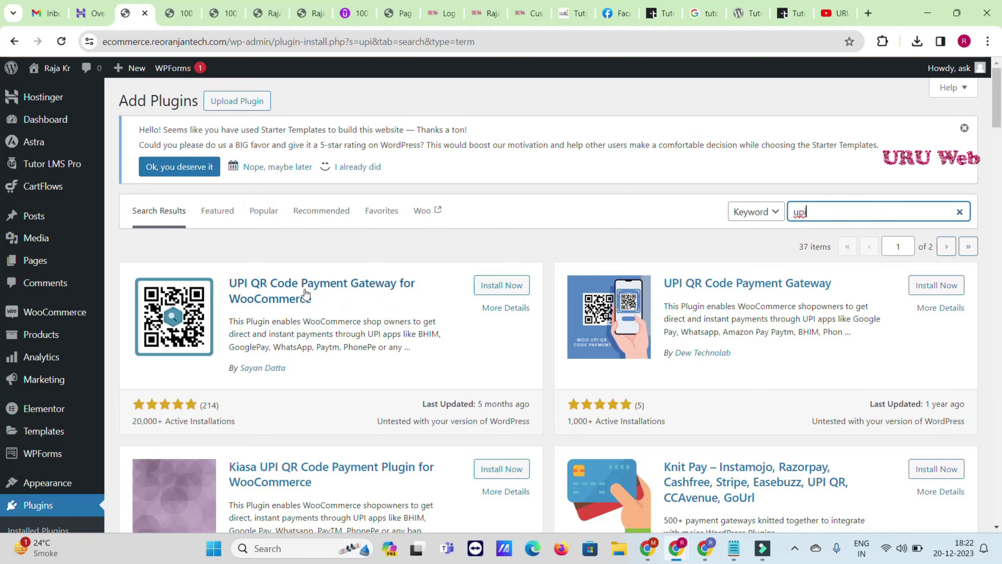
Install and activate the UPI QR Code Payment Gateway for WooCommerce plugin.
left_click(529, 294)
left_click(529, 294)
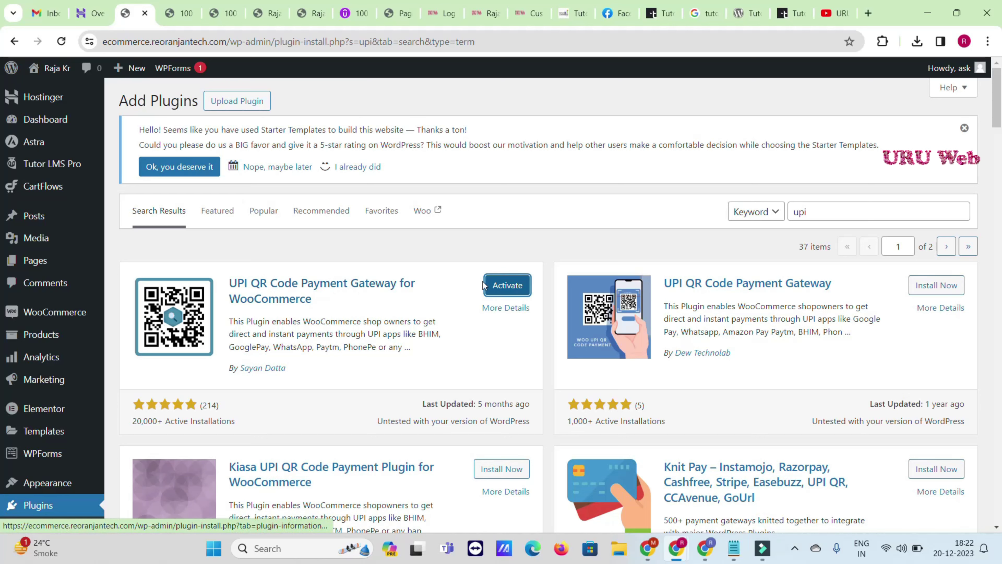
left_click(506, 291)
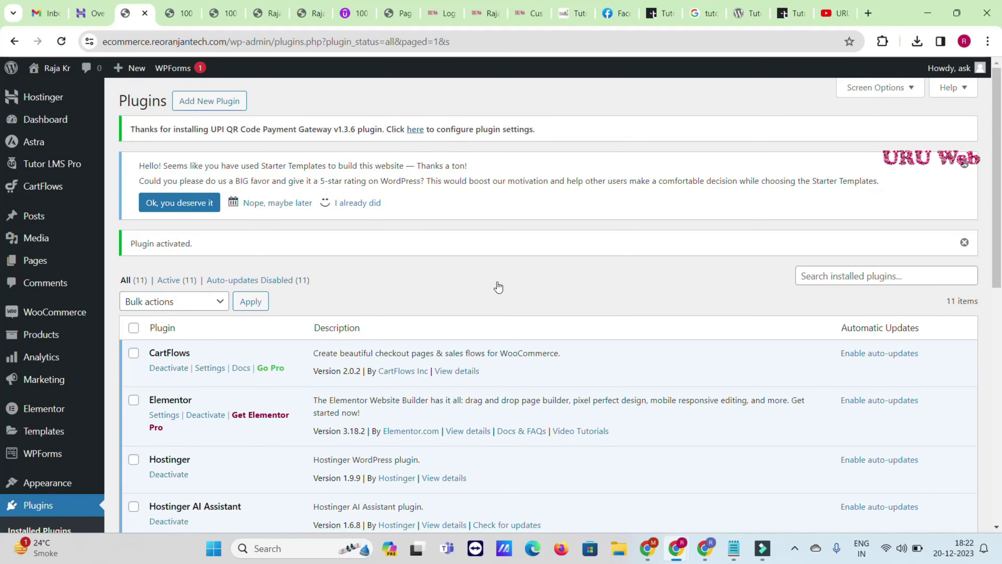
Open the WooCommerce email settings and examine the order notifications, their recipients, the sender options and the email template options.
scroll(180, 307, "down", 8)
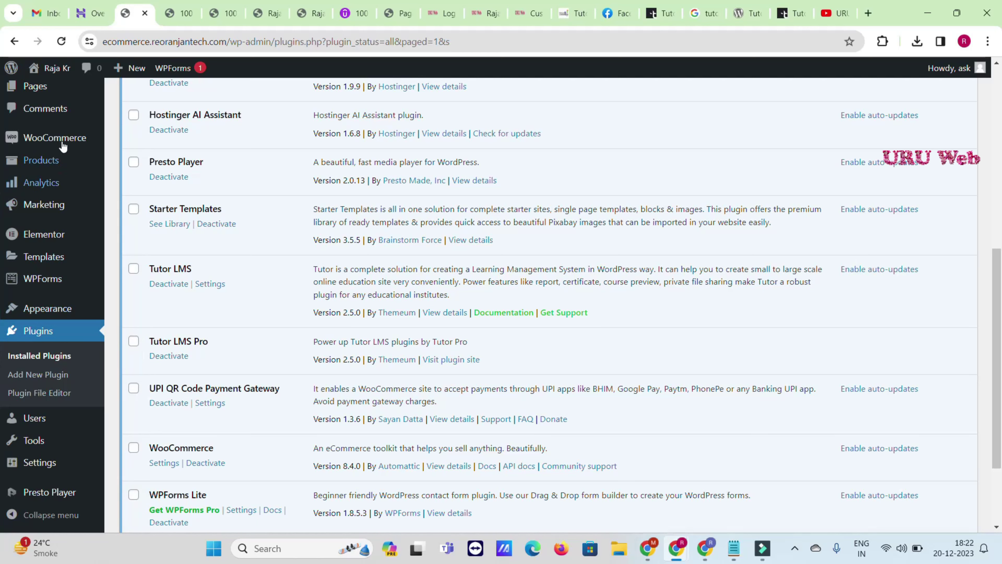
mouse_move(63, 142)
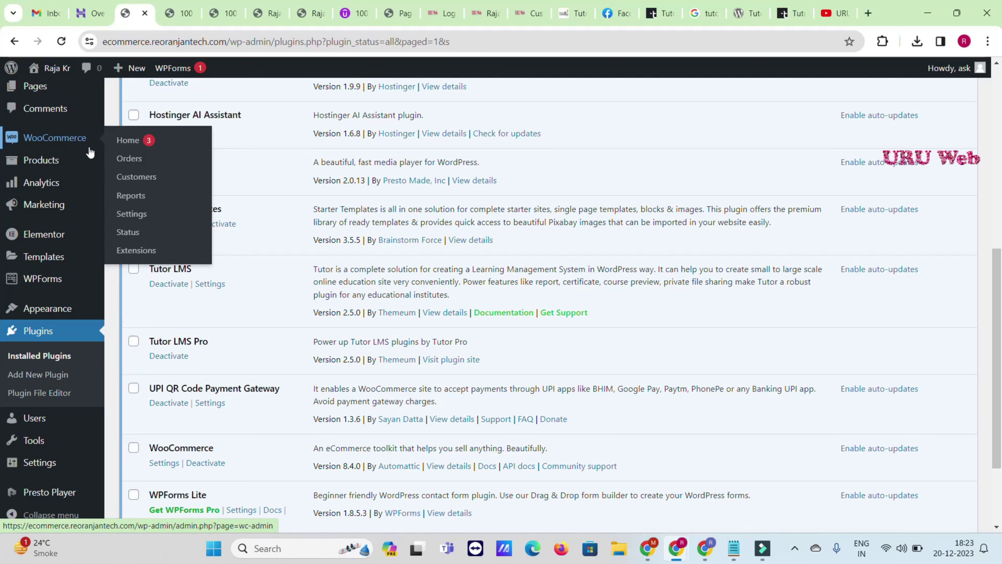
left_click(139, 219)
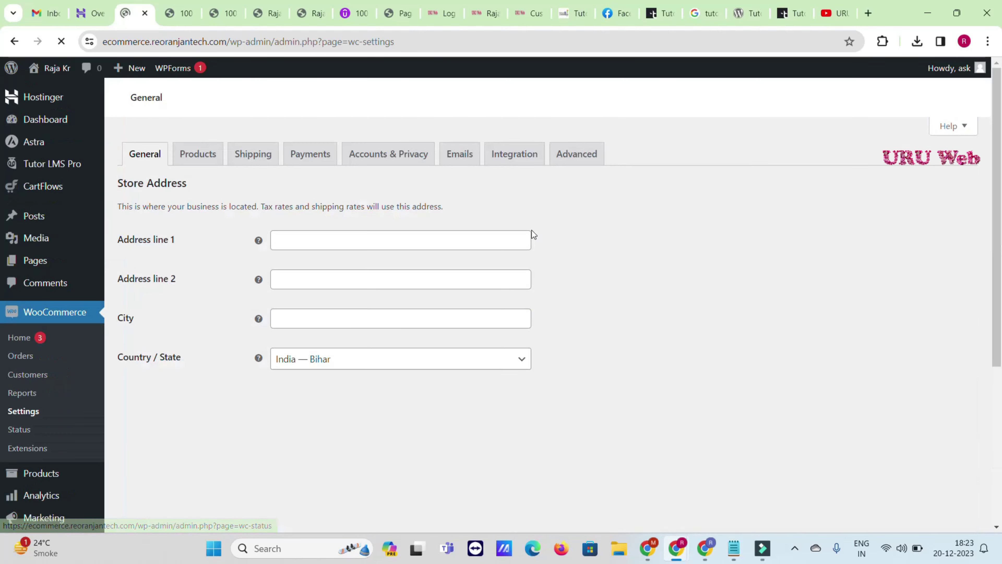
left_click(461, 156)
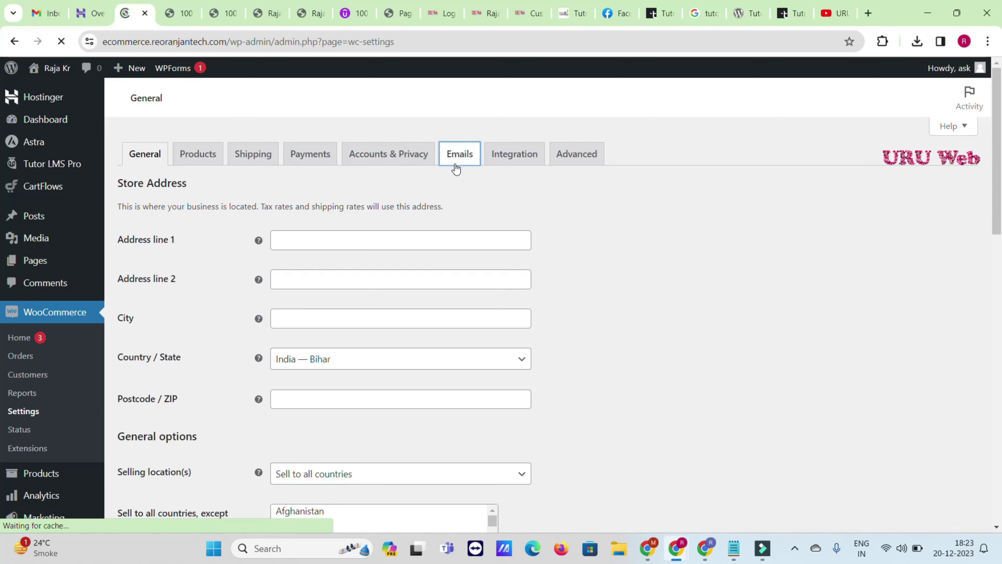
scroll(343, 177, "down", 6)
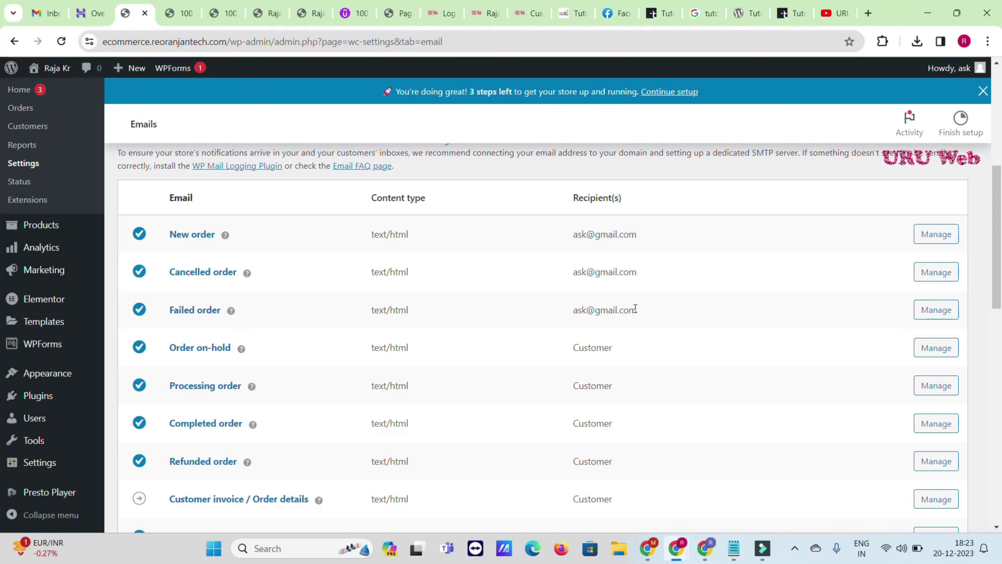
scroll(246, 287, "down", 8)
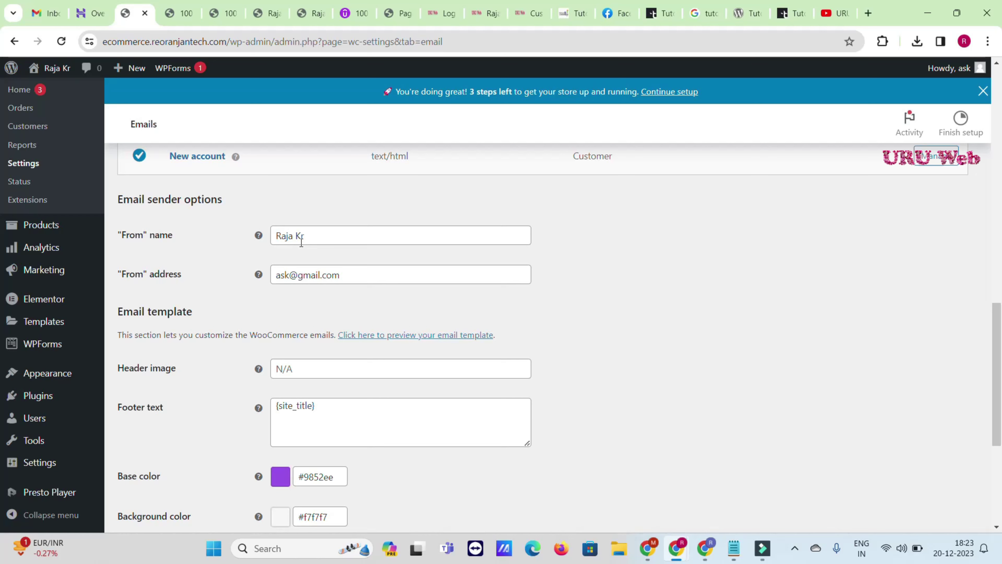
scroll(309, 252, "down", 2)
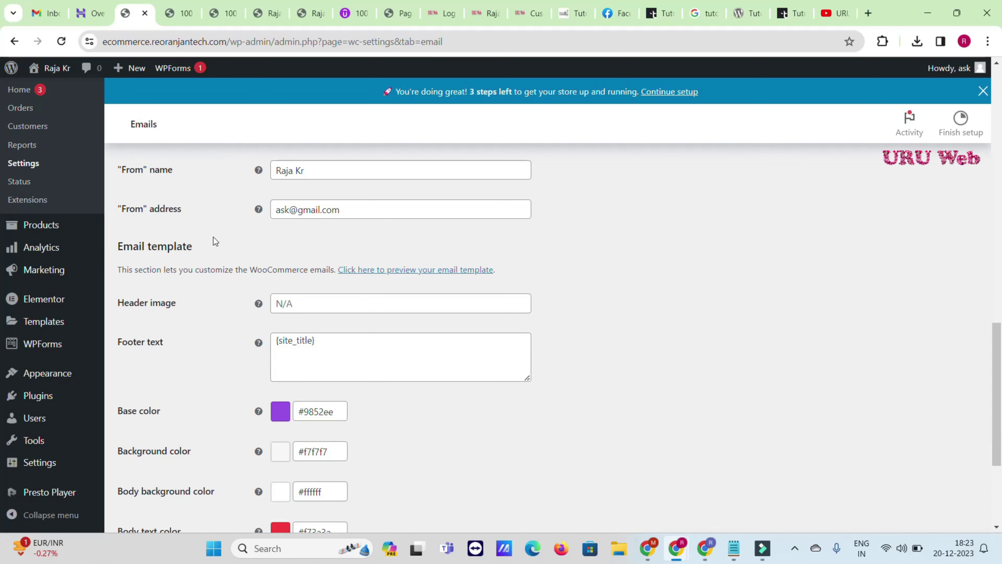
scroll(312, 217, "down", 4)
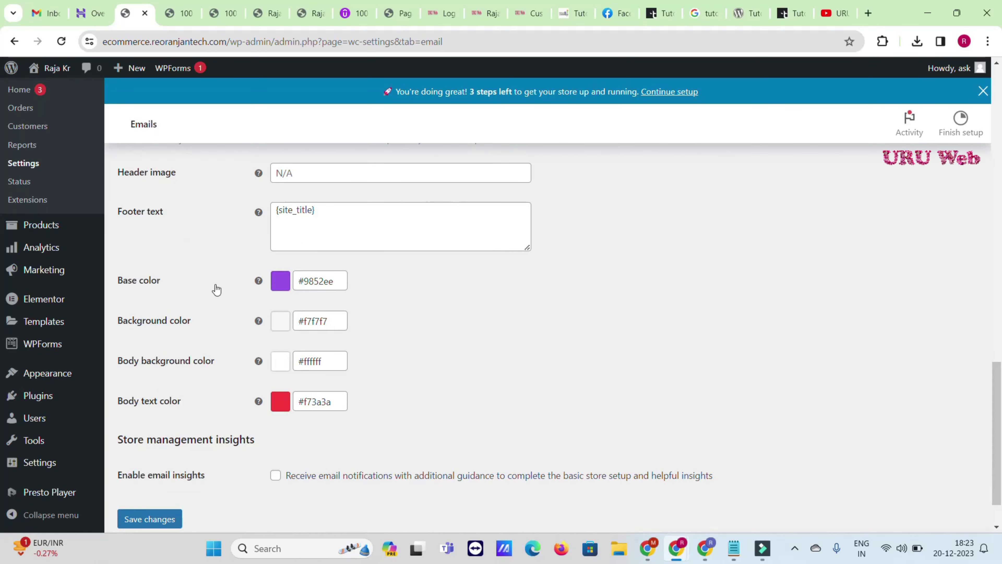
Change the email template's base color to the purple #6809dc.
left_click(309, 281)
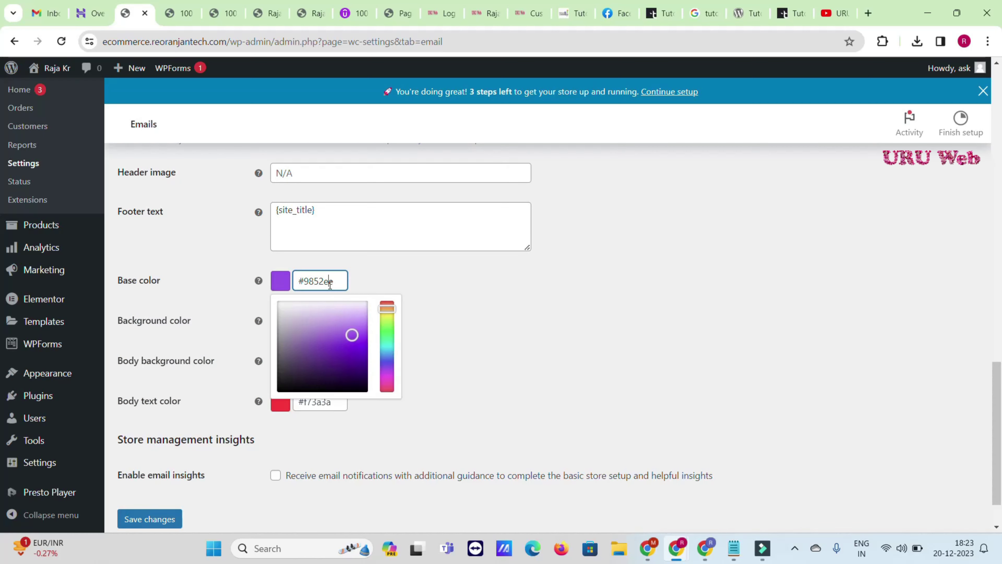
left_click(362, 331)
left_click(330, 281)
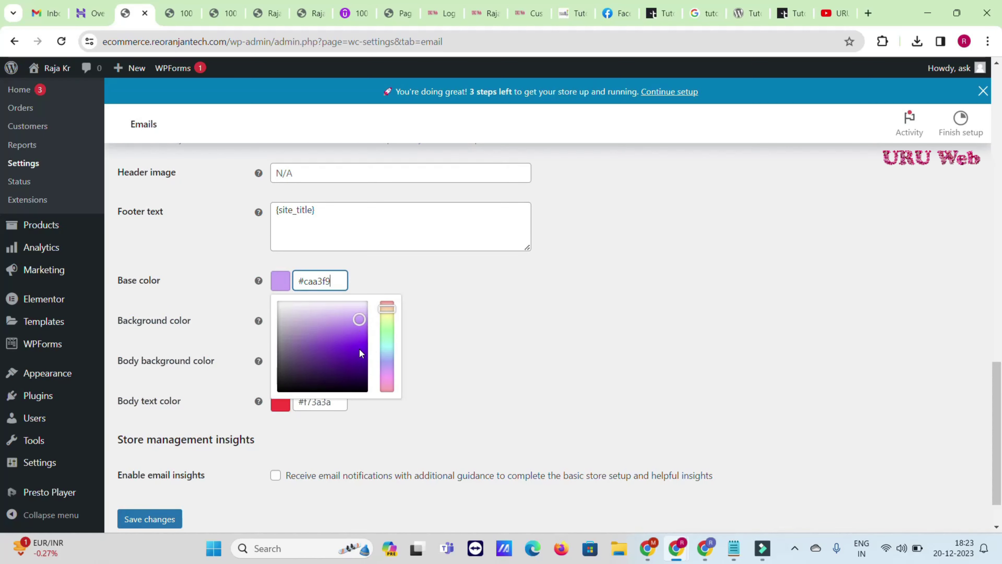
left_click(361, 354)
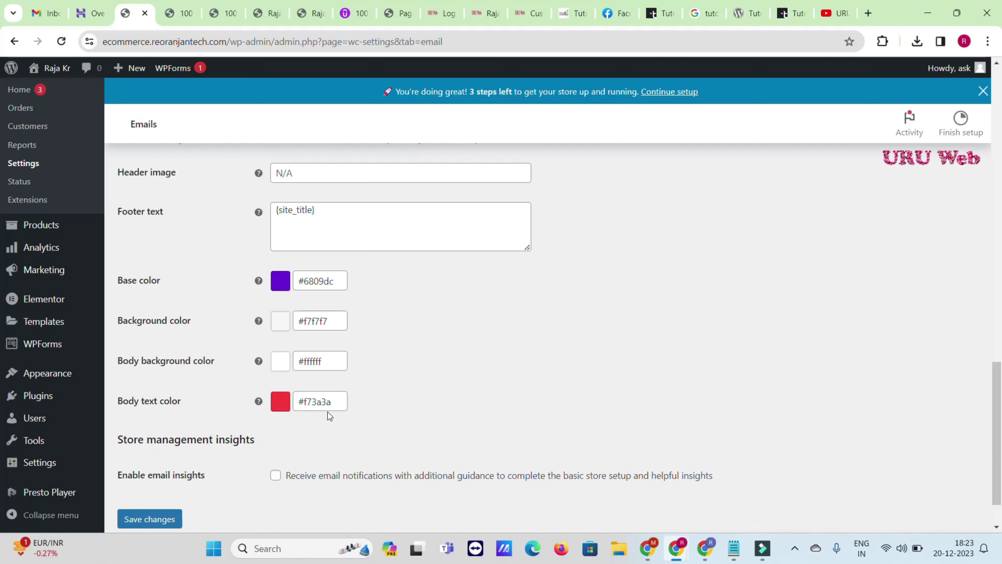
Change the email template's body text color to the dark red #3b0202 and save the email settings.
left_click(327, 402)
left_click(367, 499)
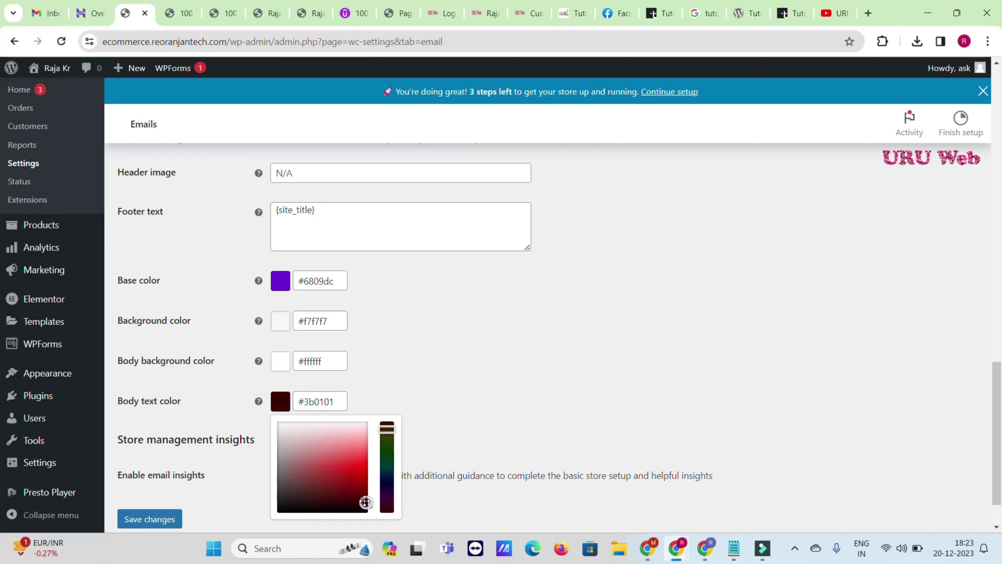
left_click(159, 513)
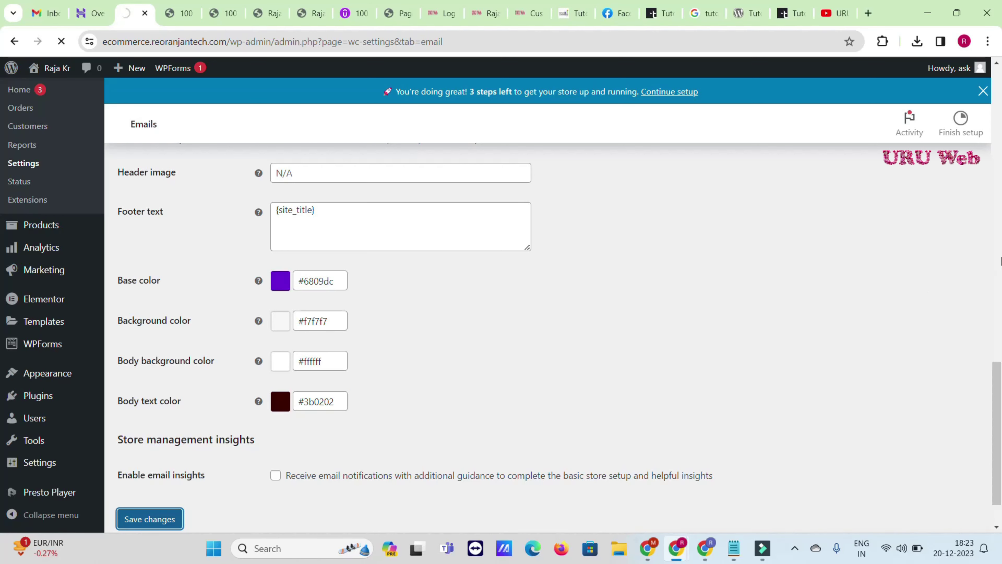
Open the New order notification's settings, keep the HTML email type and the recipient, and save them.
scroll(907, 277, "down", 5)
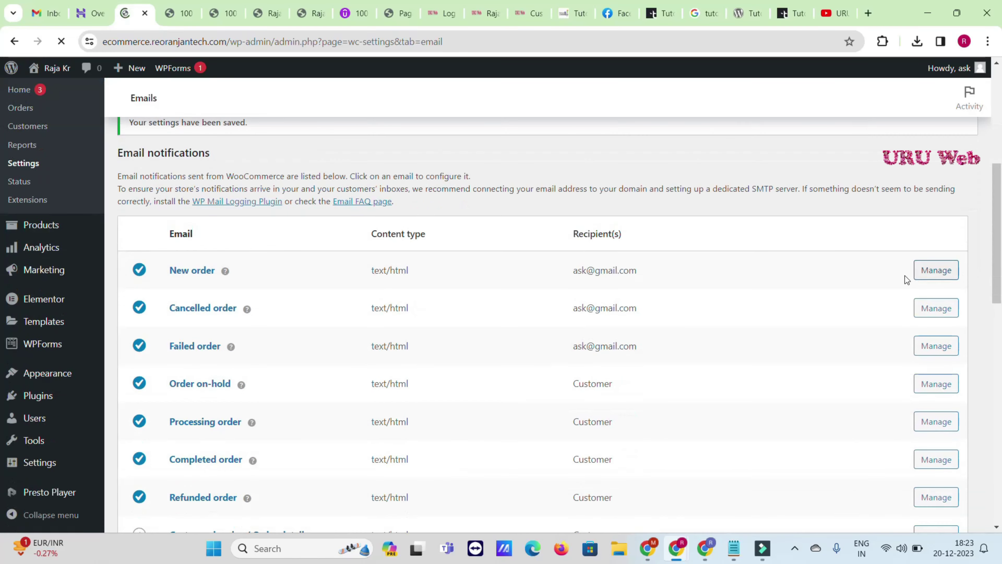
left_click(946, 277)
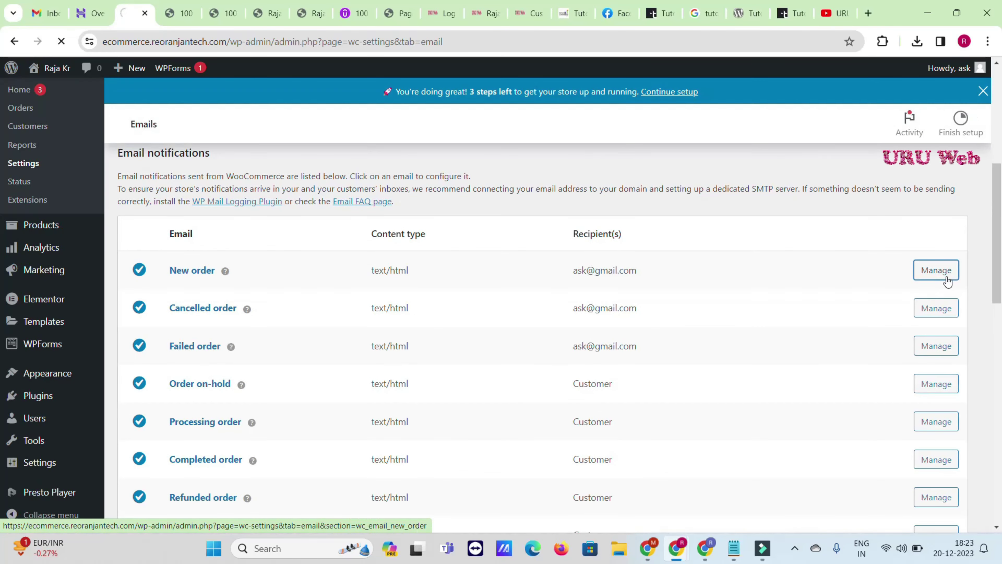
scroll(765, 263, "down", 10)
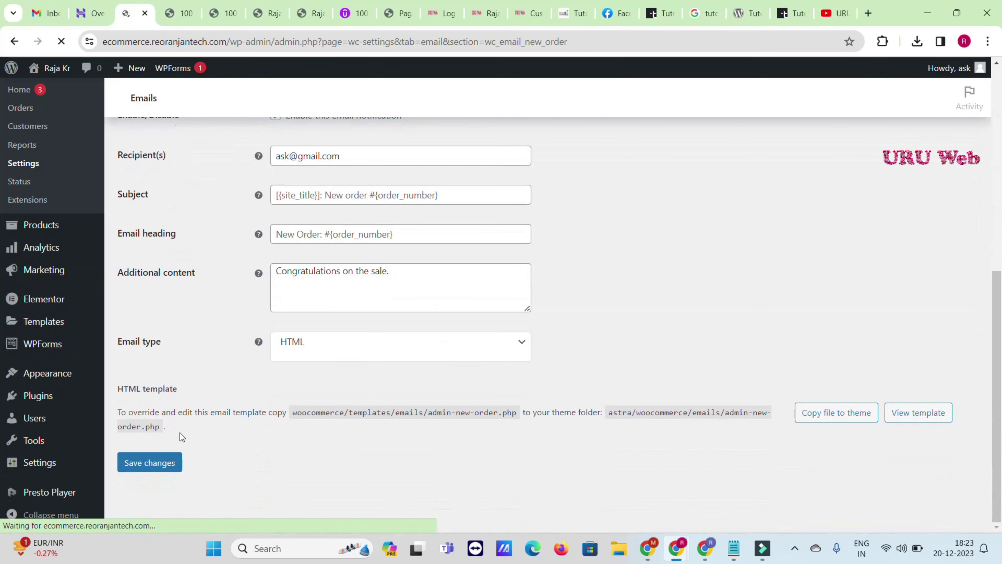
left_click(169, 462)
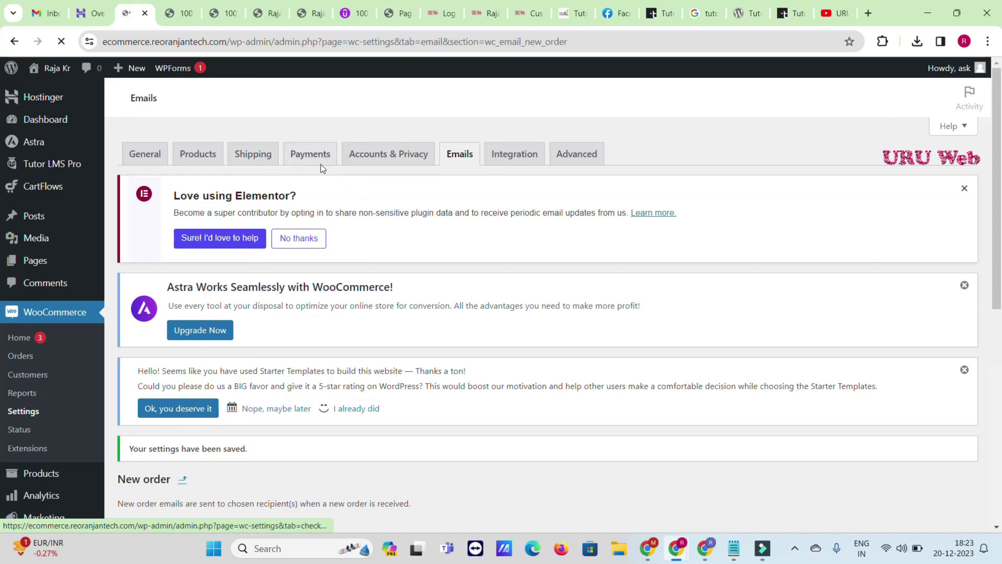
Open the WooCommerce payment methods and manage the settings of the UPI QR Code gateway.
left_click(322, 165)
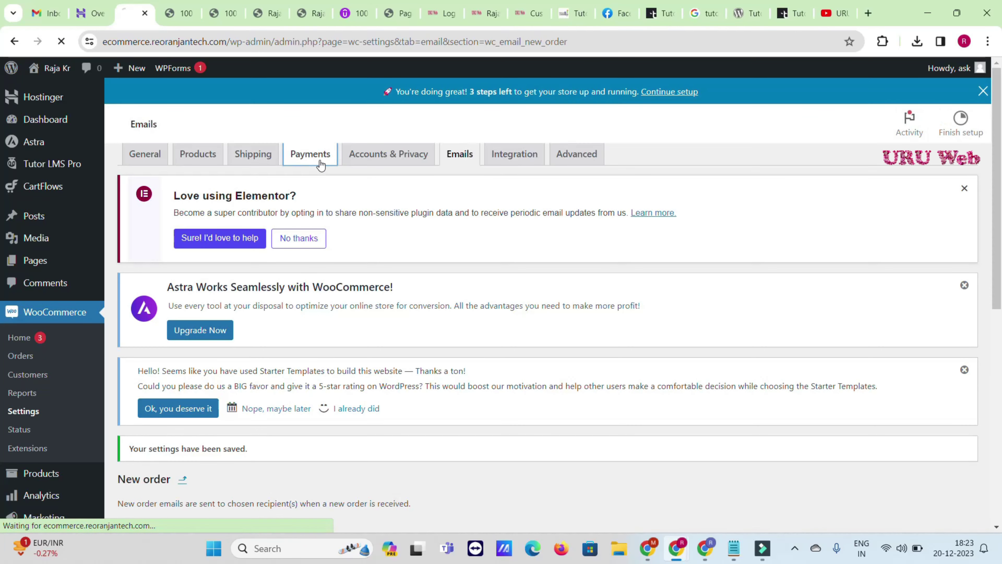
scroll(354, 351, "down", 1)
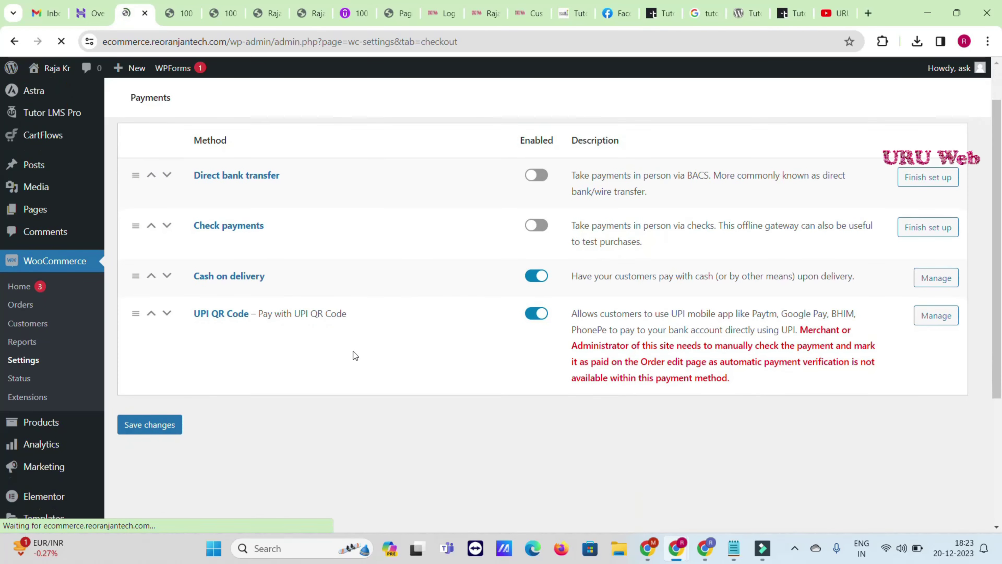
scroll(1000, 304, "down", 3)
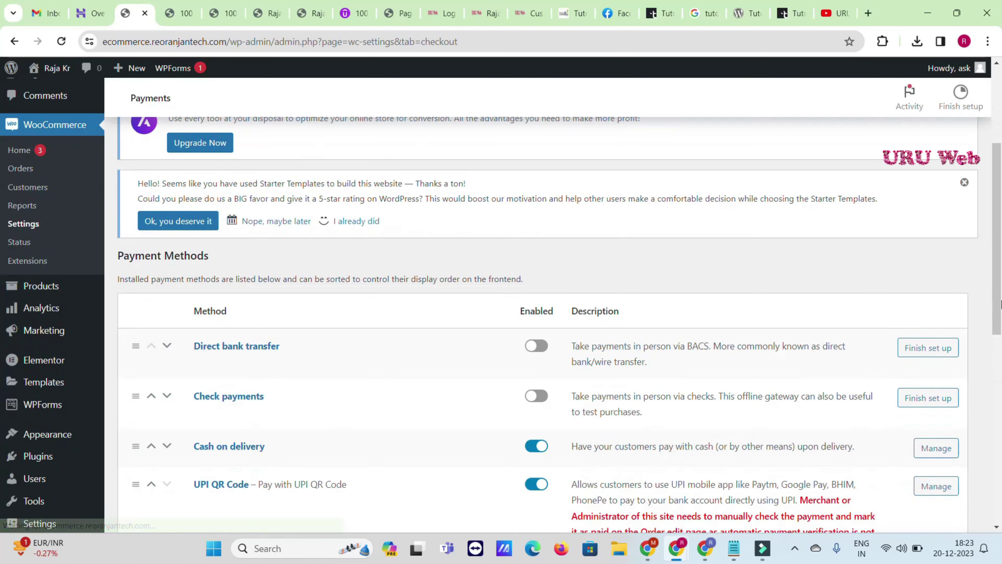
scroll(1000, 304, "down", 6)
left_click(930, 227)
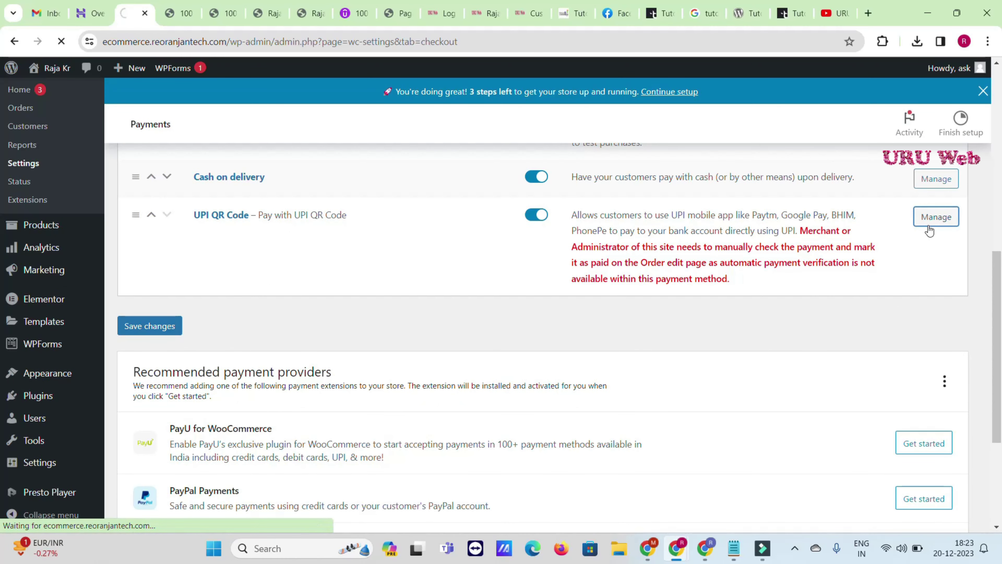
scroll(343, 261, "down", 9)
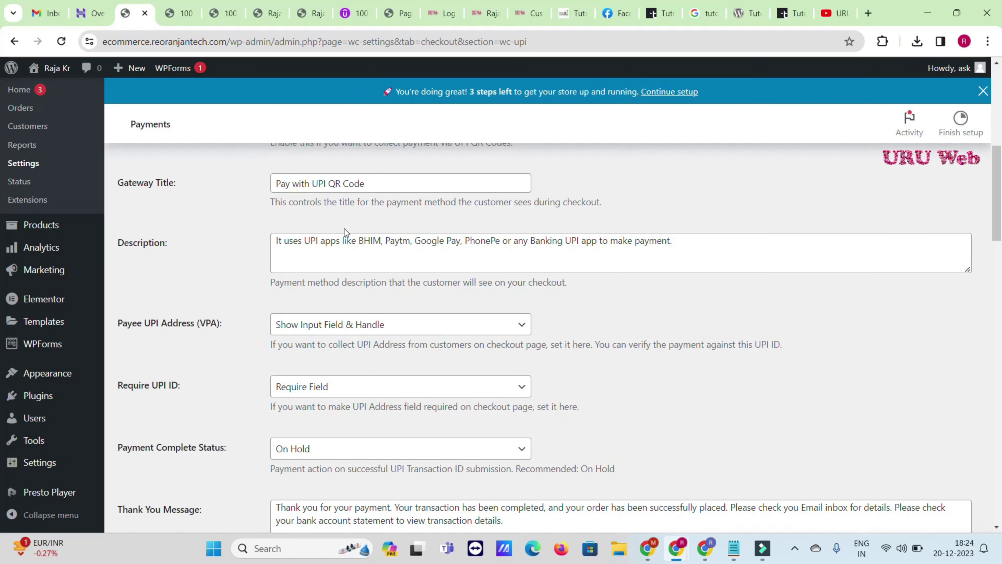
Set the UPI gateway's Payment Complete Status to Processing.
scroll(346, 231, "down", 5)
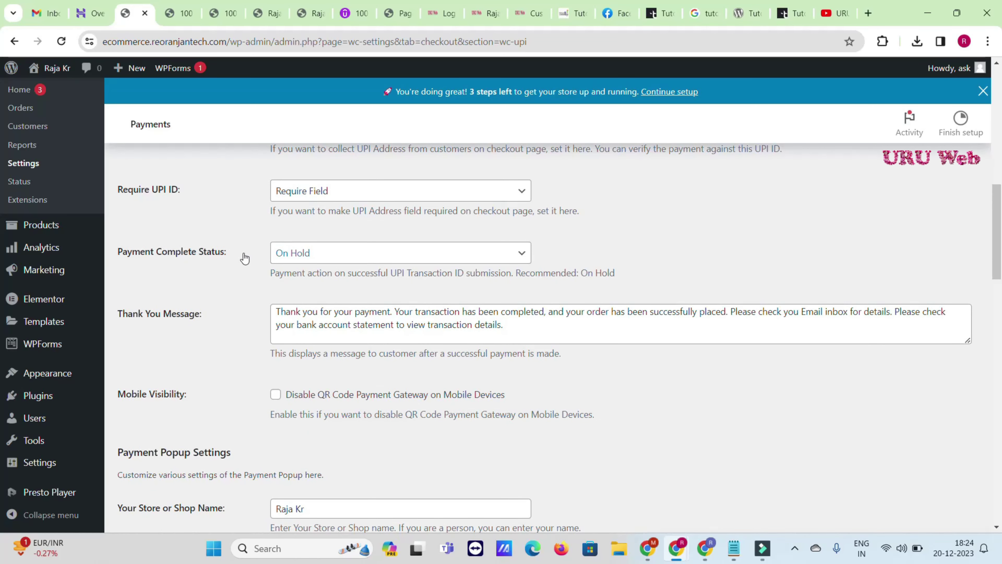
left_click_drag(245, 258, 180, 266)
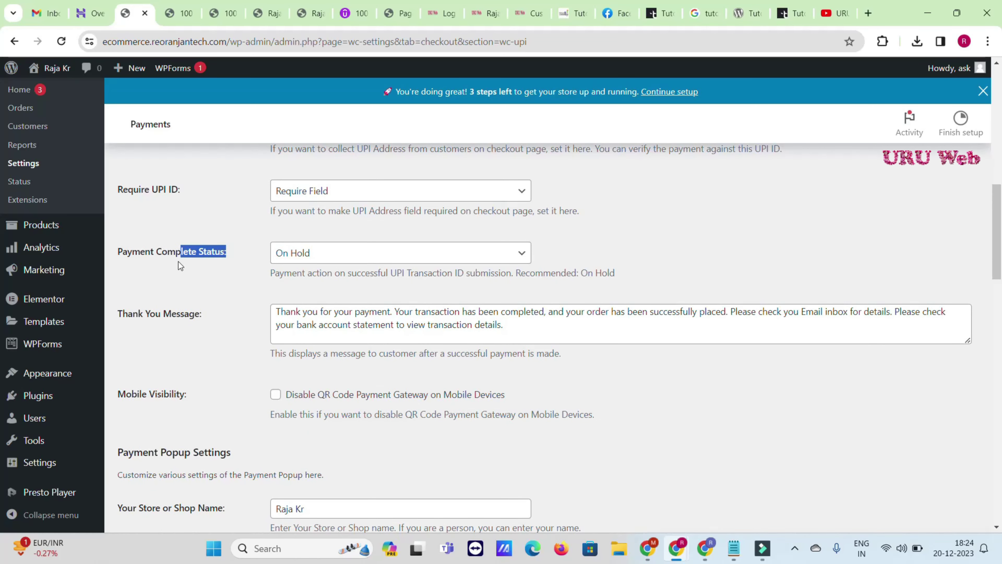
left_click(316, 264)
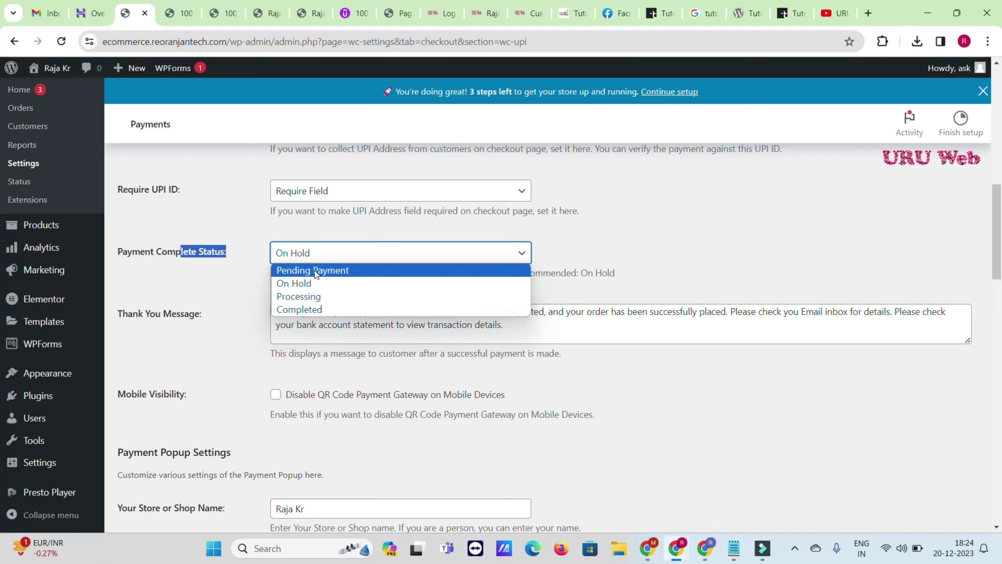
left_click(319, 297)
left_click(316, 254)
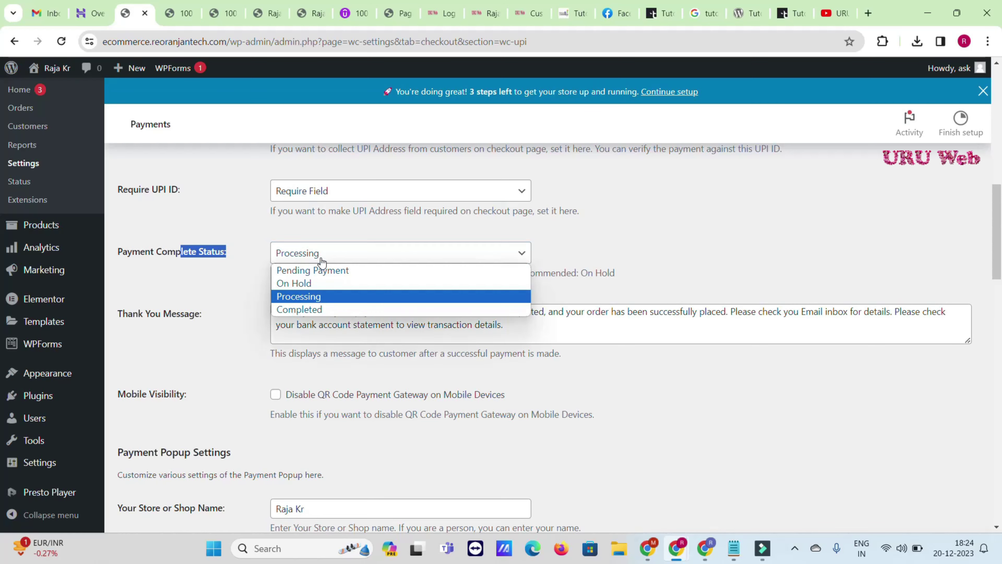
left_click(323, 314)
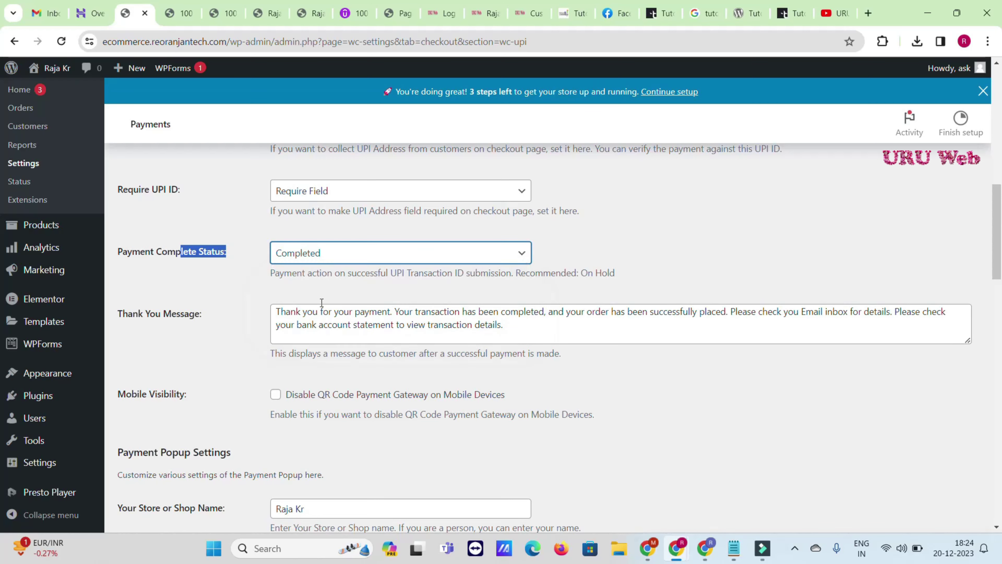
left_click(358, 253)
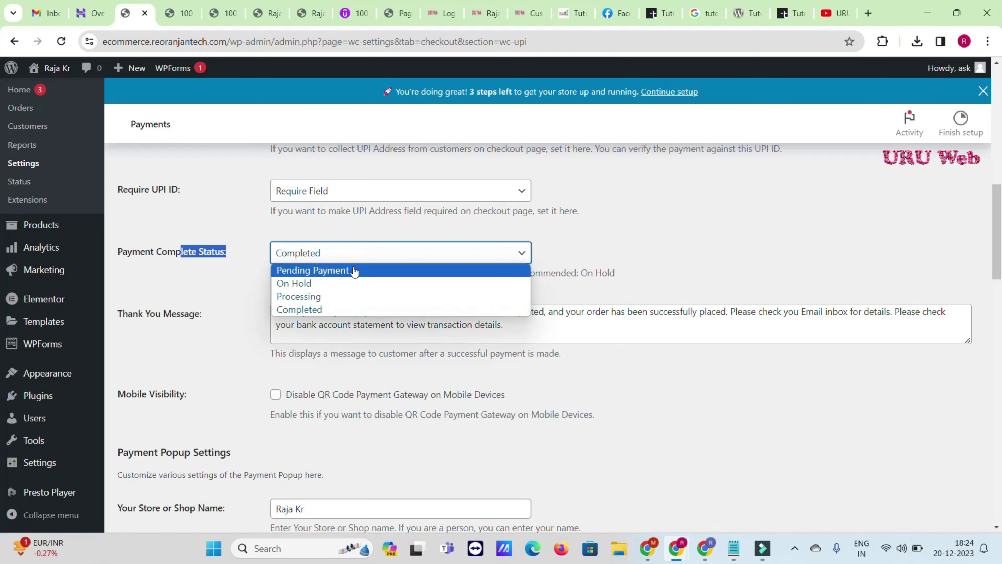
left_click(348, 299)
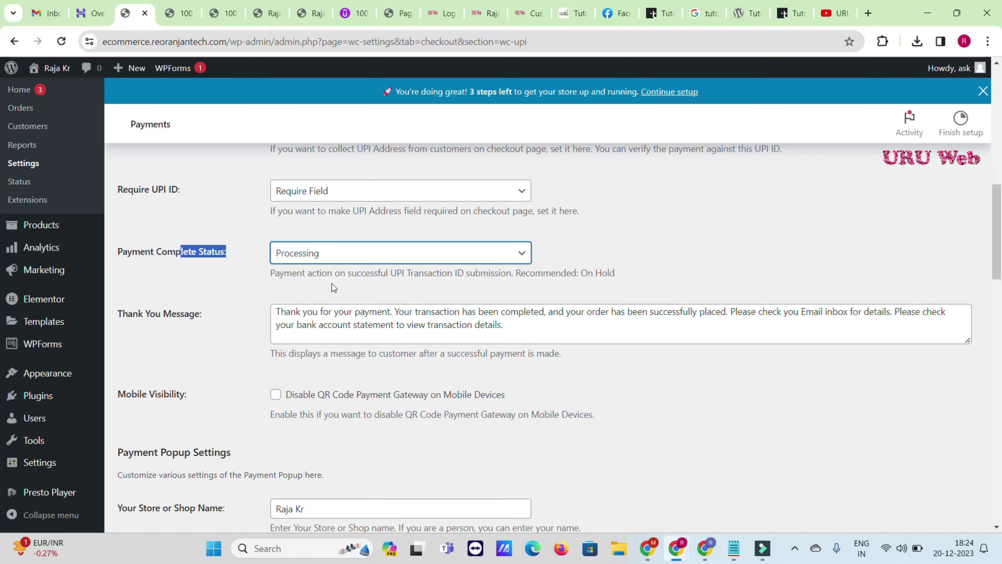
Review the merchant UPI VPA ID and the remaining popup and email options, and save the UPI gateway settings.
scroll(330, 278, "down", 15)
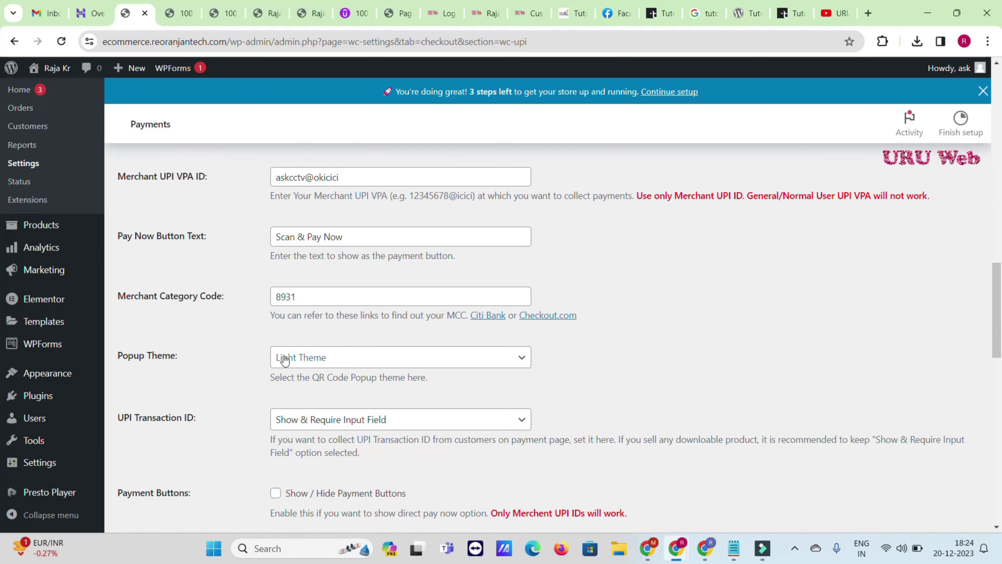
scroll(224, 266, "up", 10)
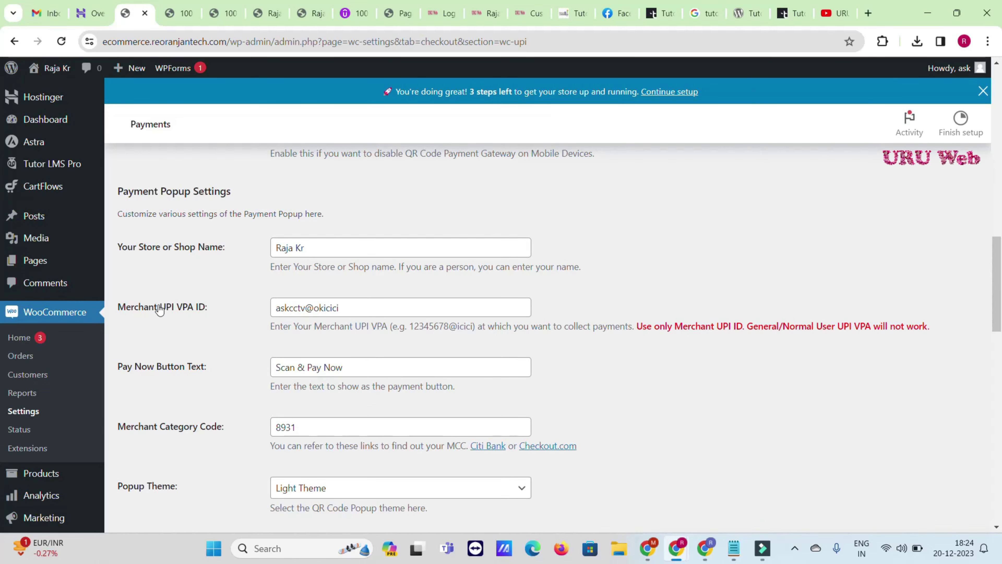
left_click_drag(351, 309, 266, 310)
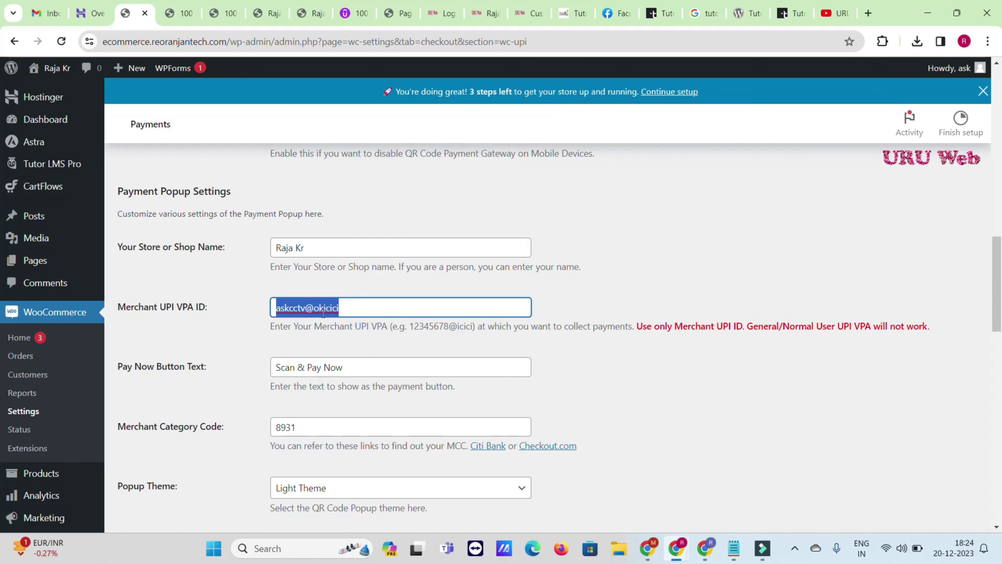
scroll(331, 297, "down", 15)
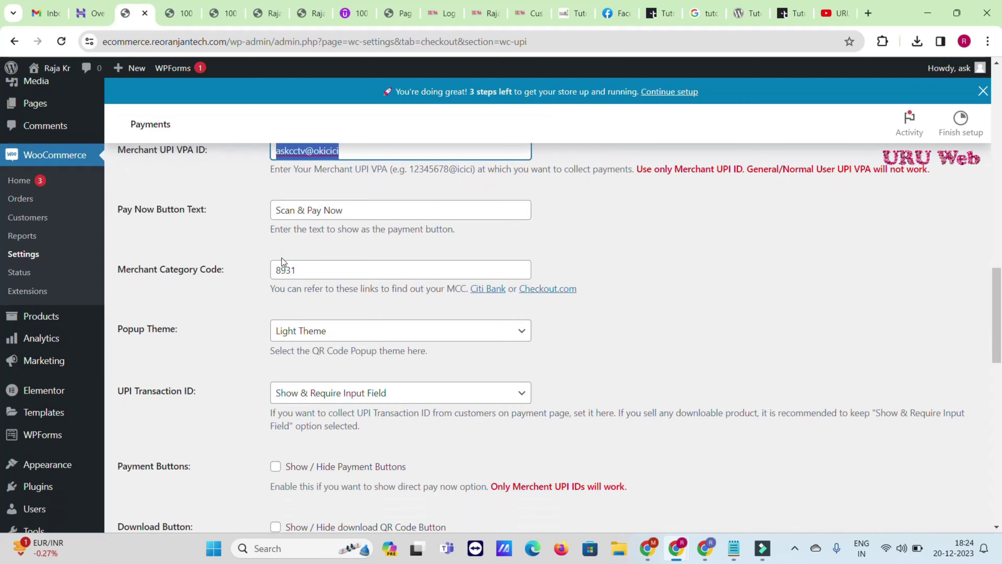
scroll(237, 334, "down", 5)
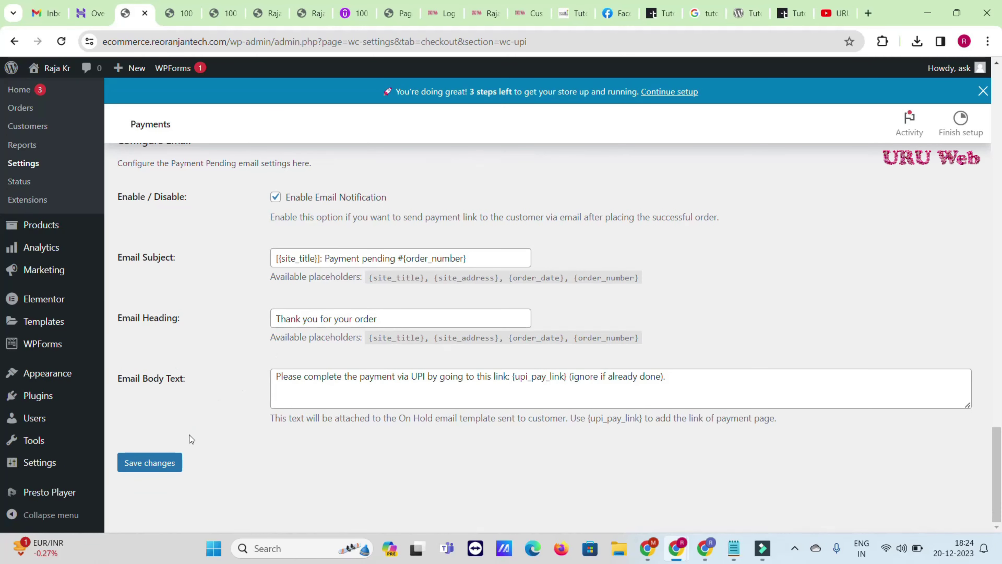
left_click(166, 471)
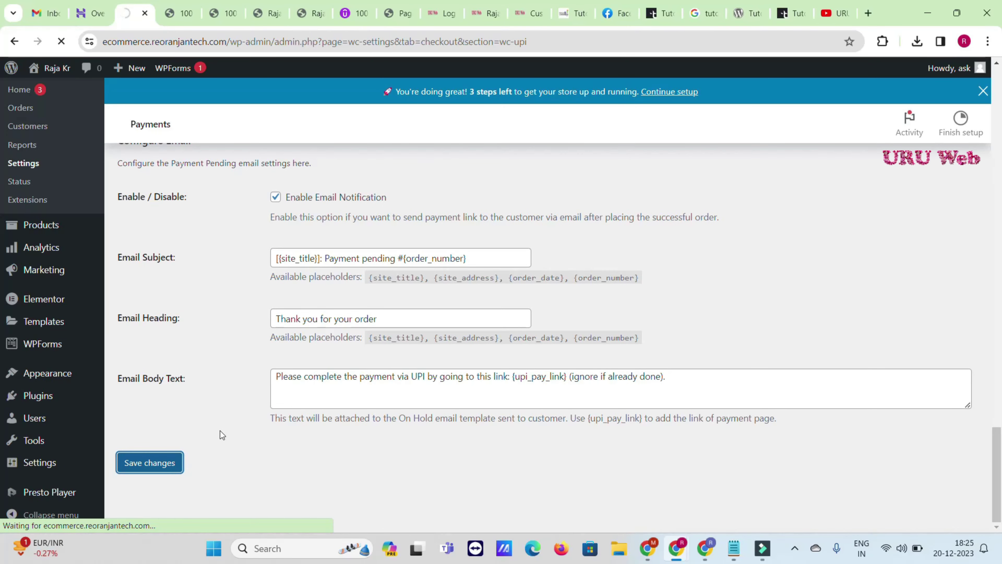
scroll(220, 431, "up", 5)
scroll(300, 367, "up", 5)
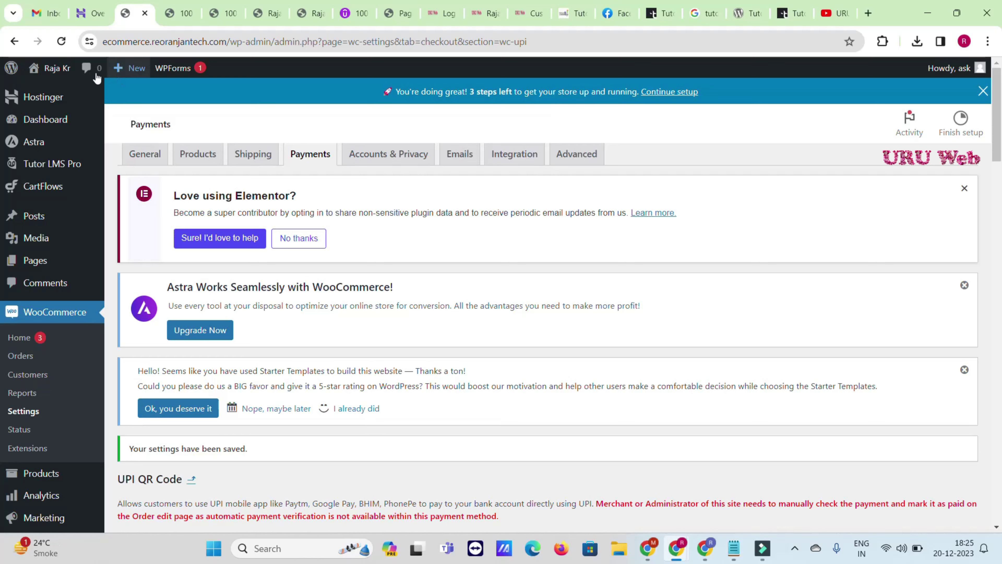
Visit the site's home page in a new tab and open that page for editing with Elementor.
mouse_move(48, 90)
mouse_move(51, 69)
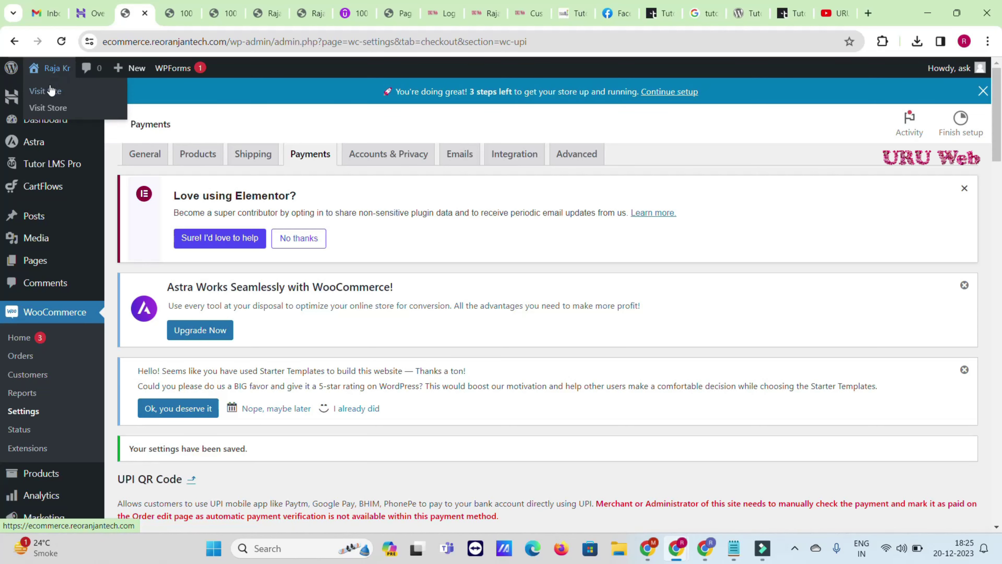
right_click(52, 93)
left_click(71, 102)
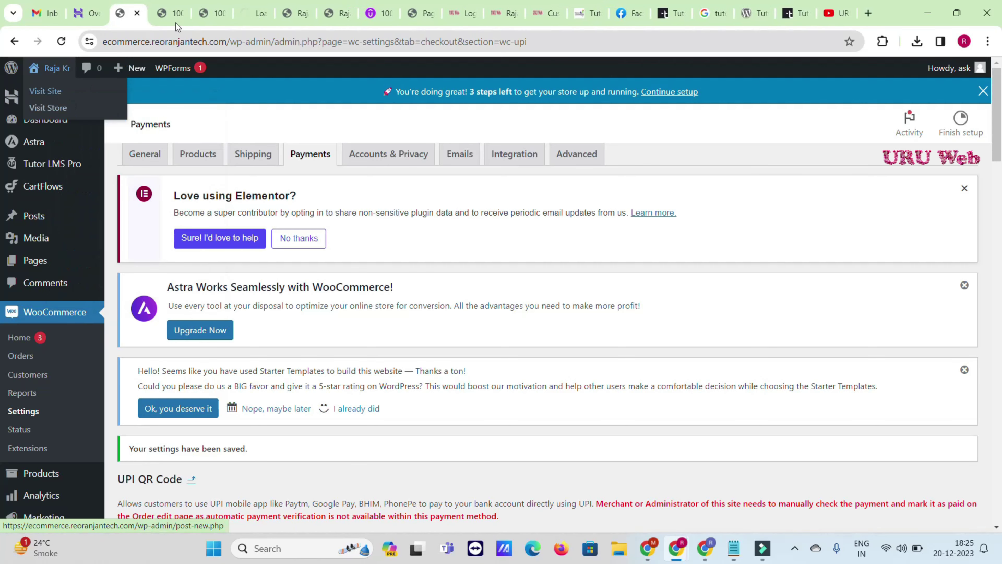
left_click(254, 5)
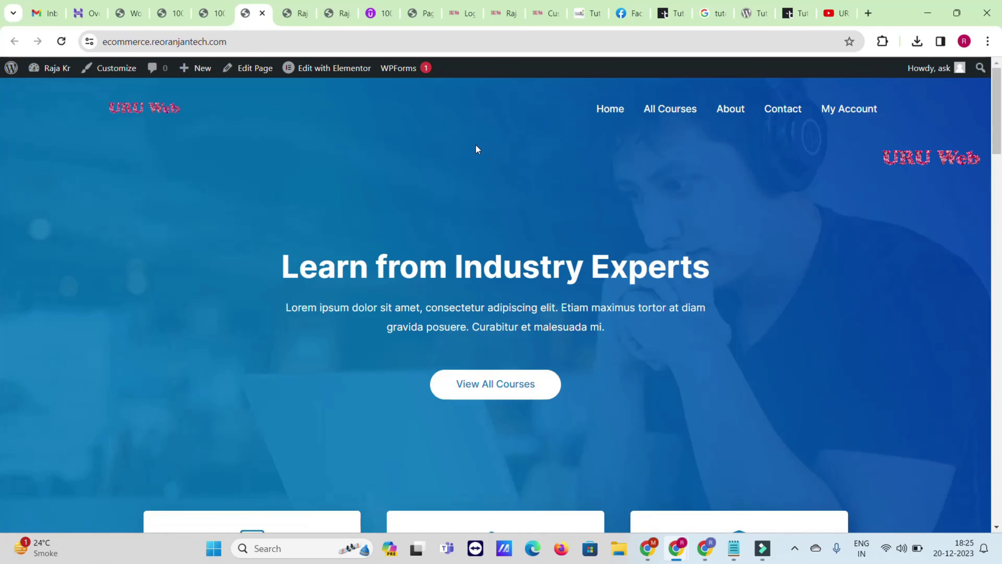
scroll(497, 166, "down", 5)
scroll(496, 168, "up", 5)
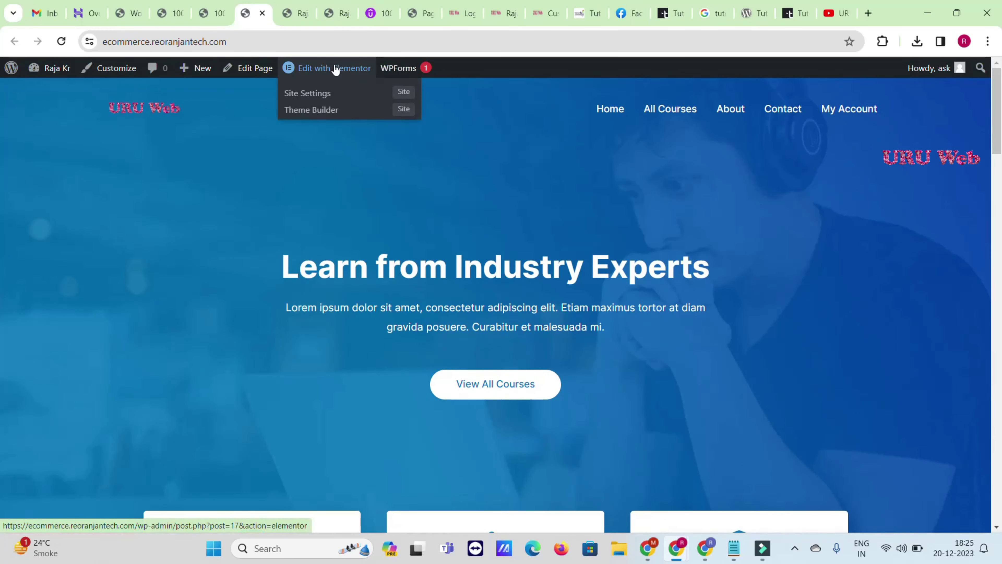
left_click(320, 70)
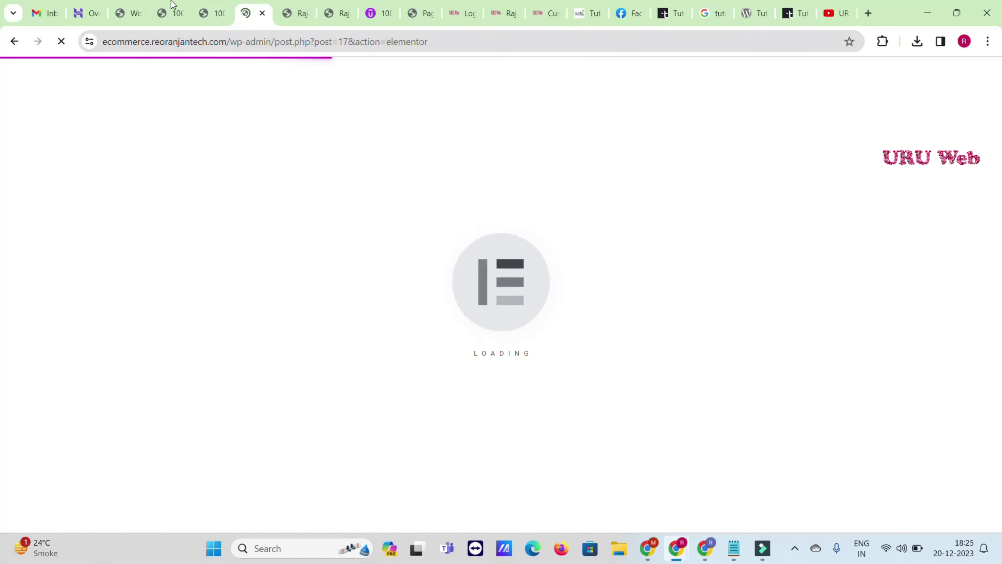
Return to the WordPress admin and look through the list of all the site's pages.
left_click(141, 5)
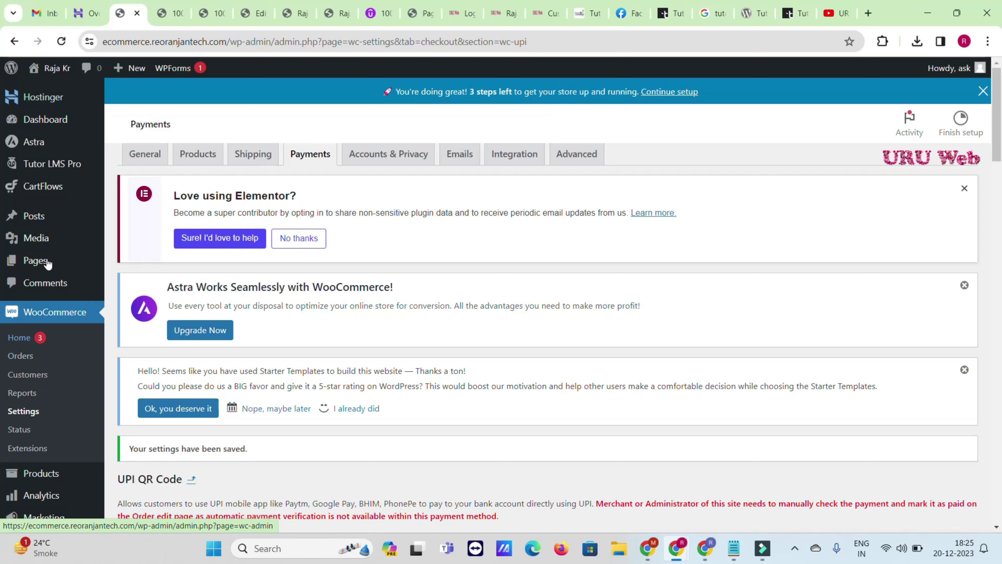
mouse_move(48, 263)
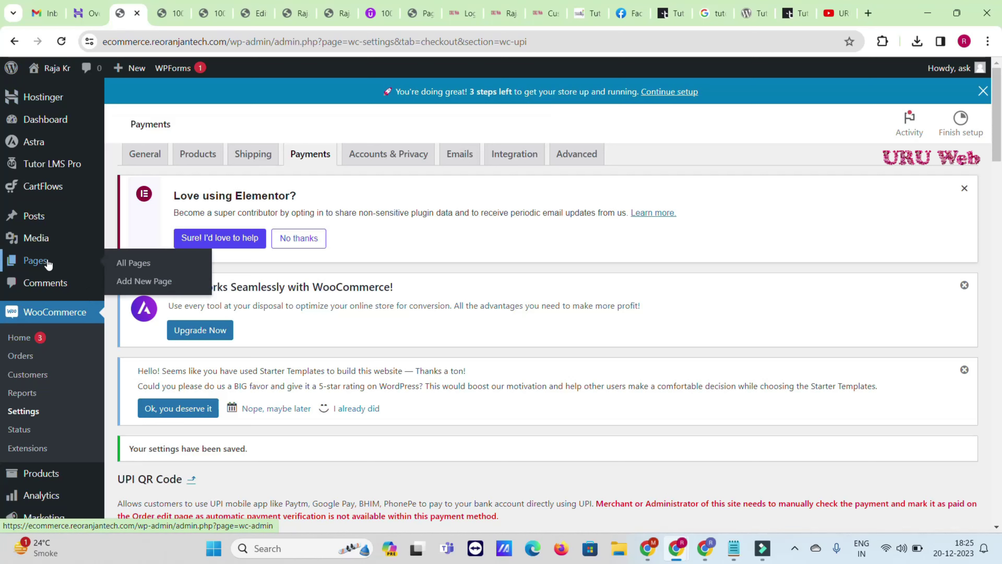
left_click(150, 270)
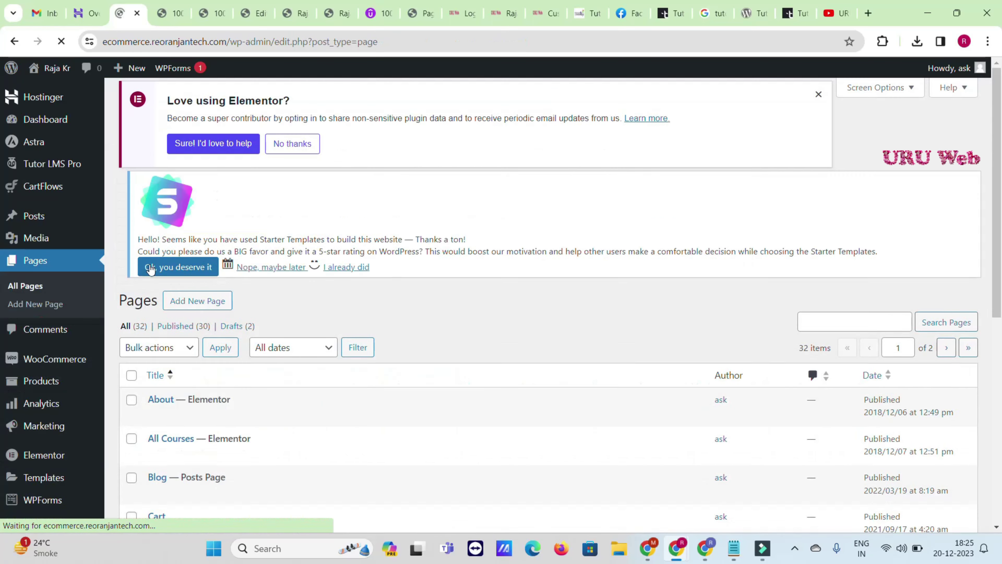
scroll(180, 241, "down", 5)
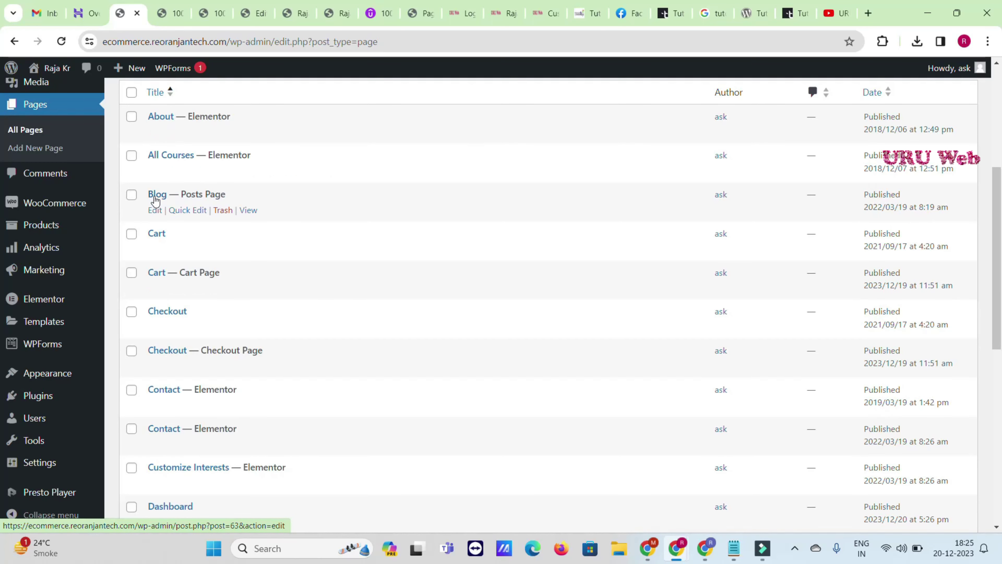
scroll(178, 327, "down", 5)
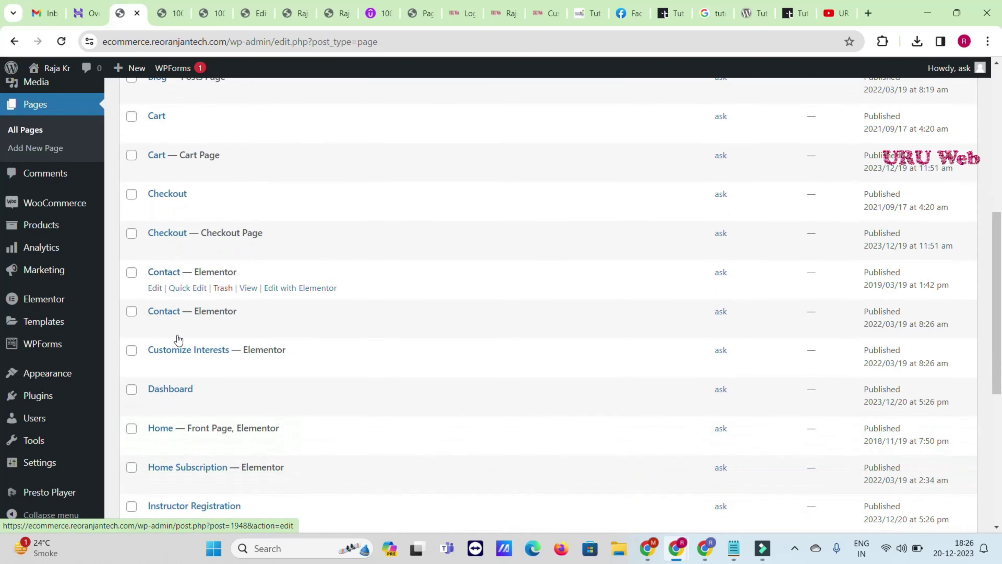
scroll(177, 245, "down", 2)
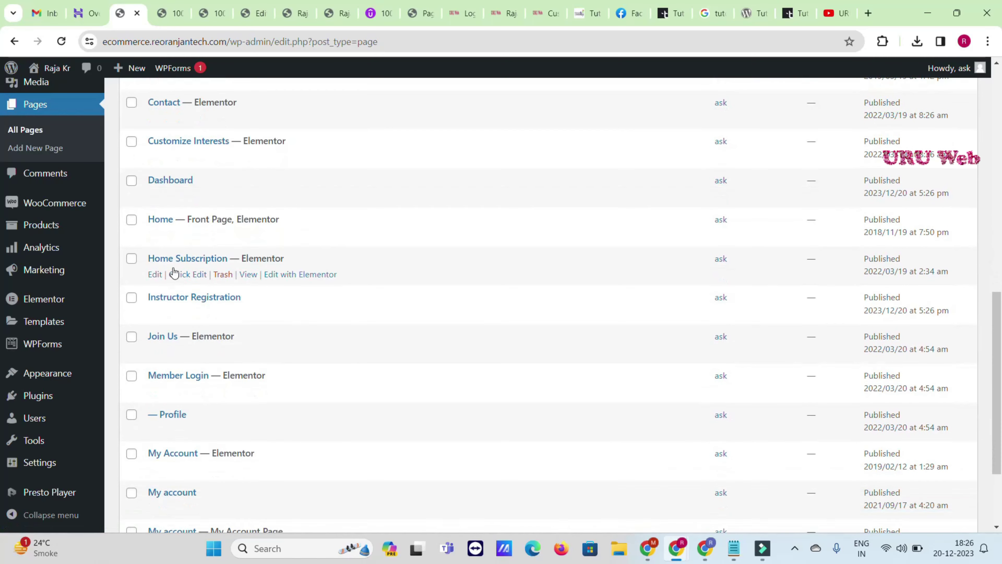
scroll(197, 396, "down", 3)
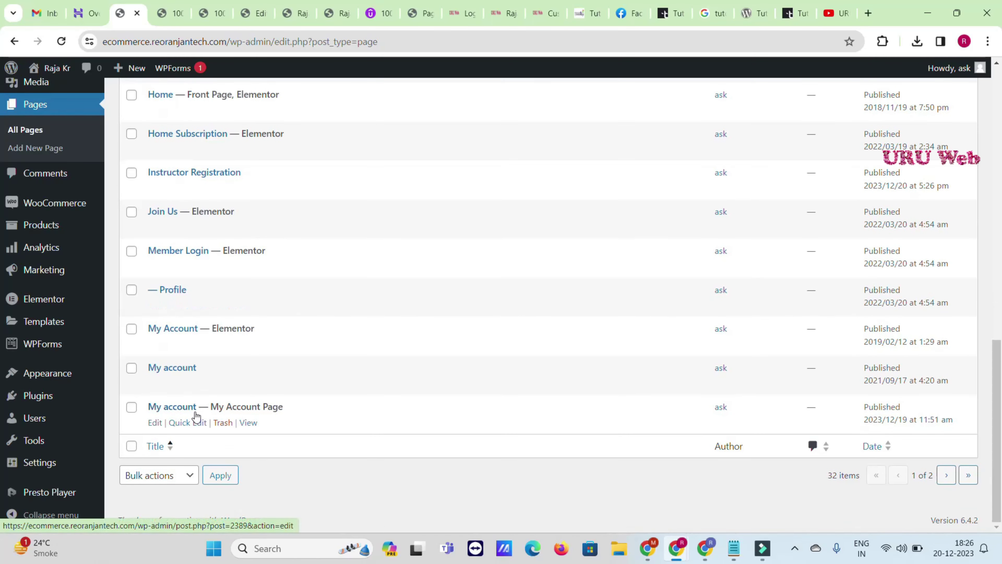
scroll(217, 338, "up", 10)
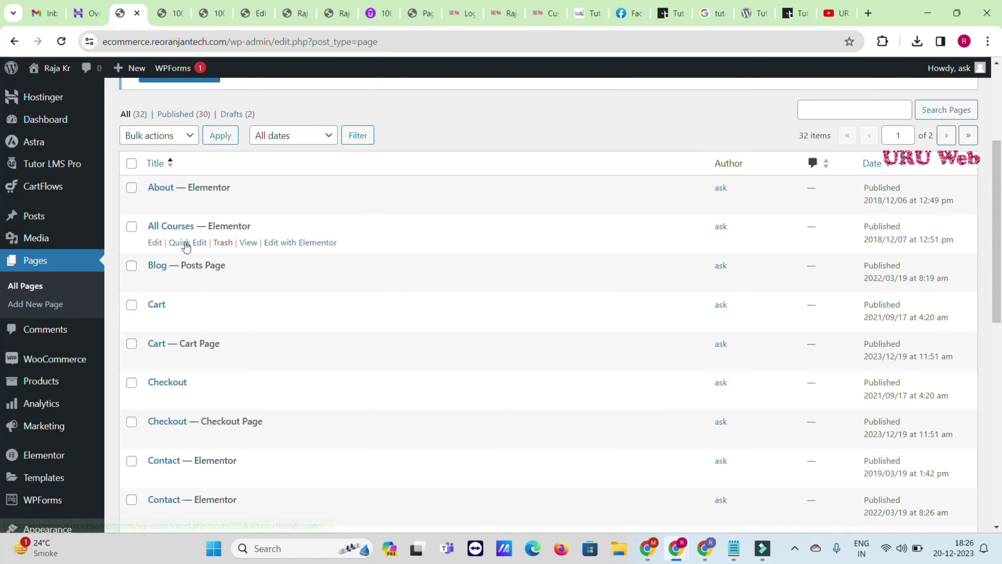
View the All Courses page in a new tab and examine its course list shortcode and testimonials.
right_click(246, 243)
left_click(267, 257)
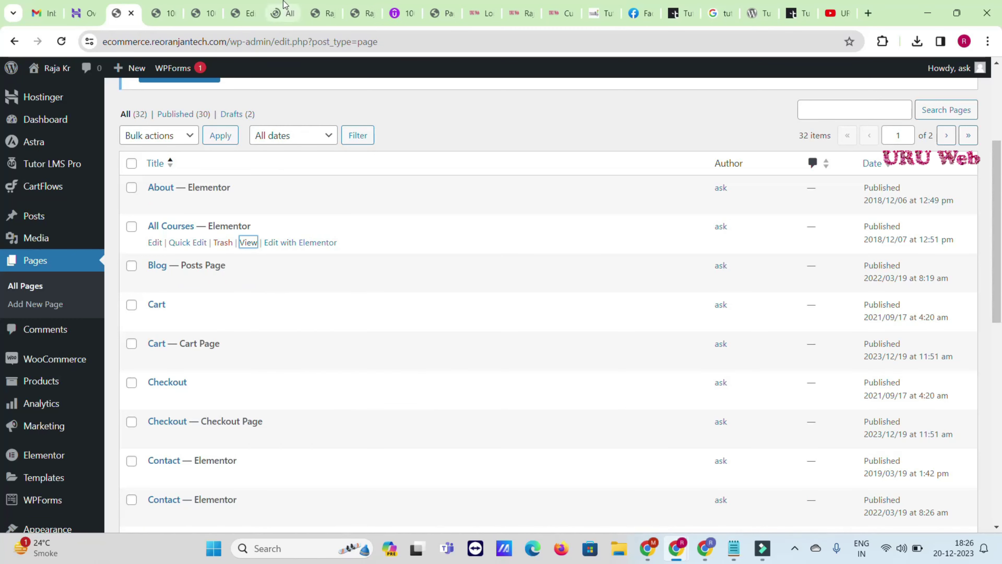
left_click(283, 13)
scroll(353, 245, "down", 10)
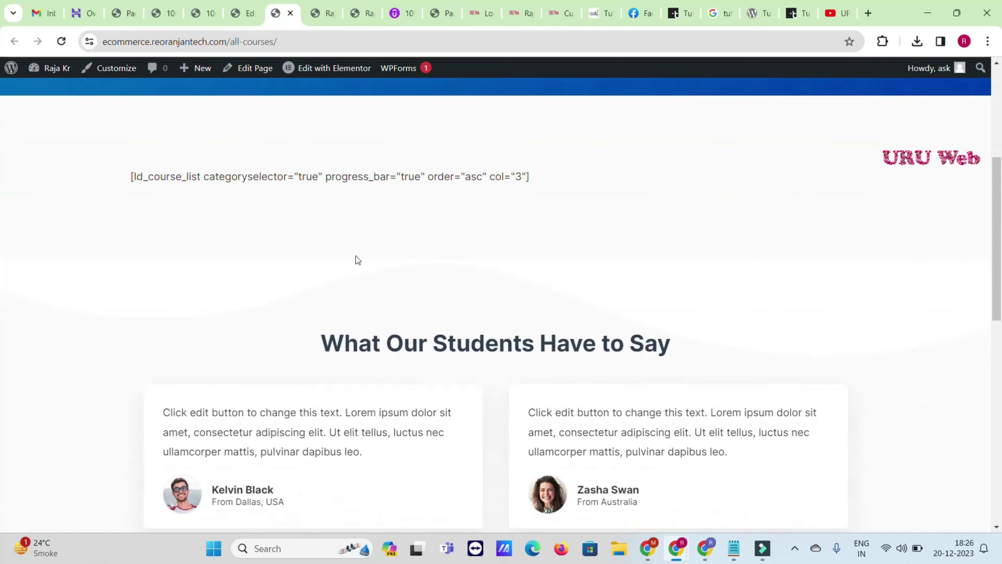
scroll(458, 213, "up", 3)
scroll(447, 208, "up", 4)
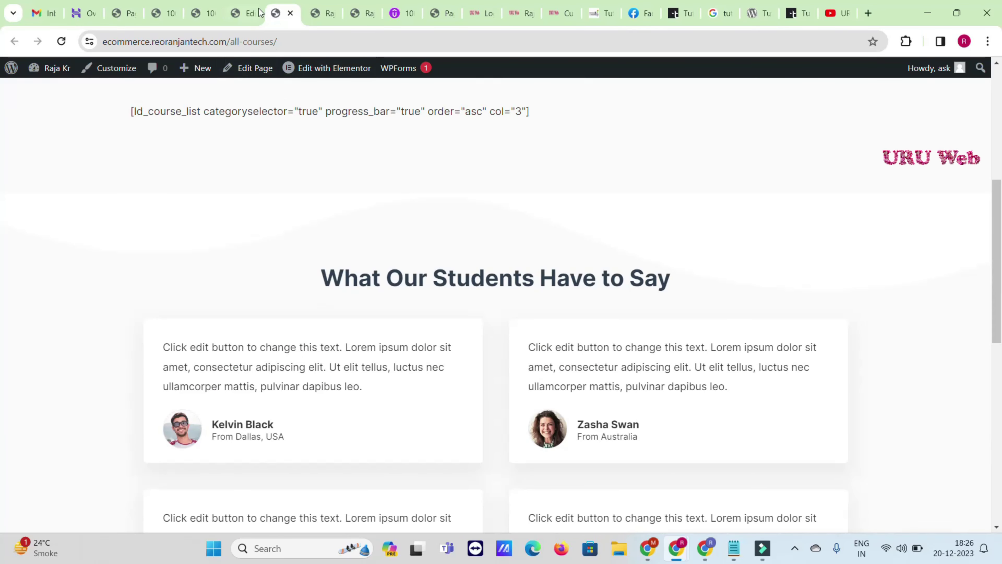
Return to the home page's Elementor editor and expand the first container and its inner container in the Navigator.
left_click(254, 4)
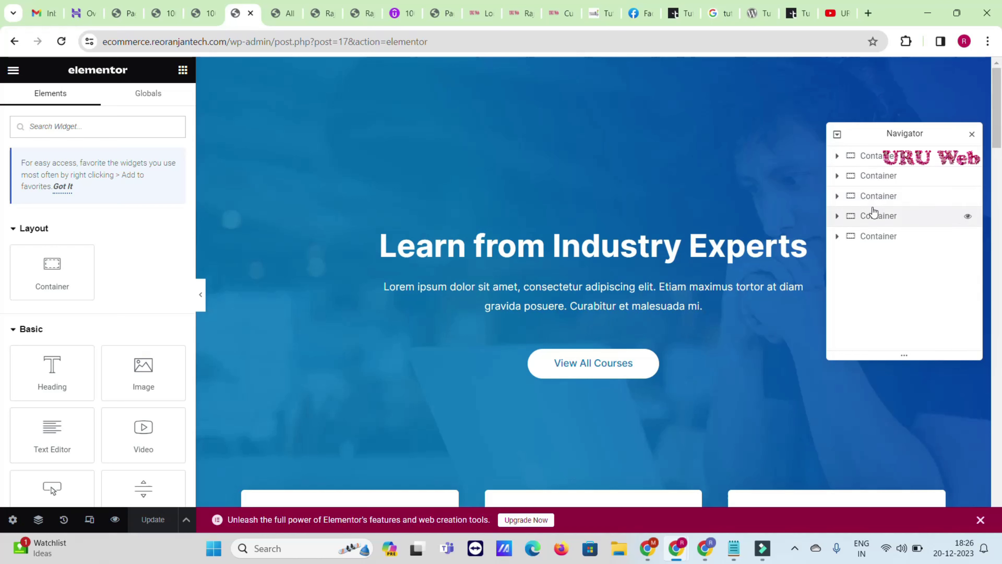
left_click(838, 158)
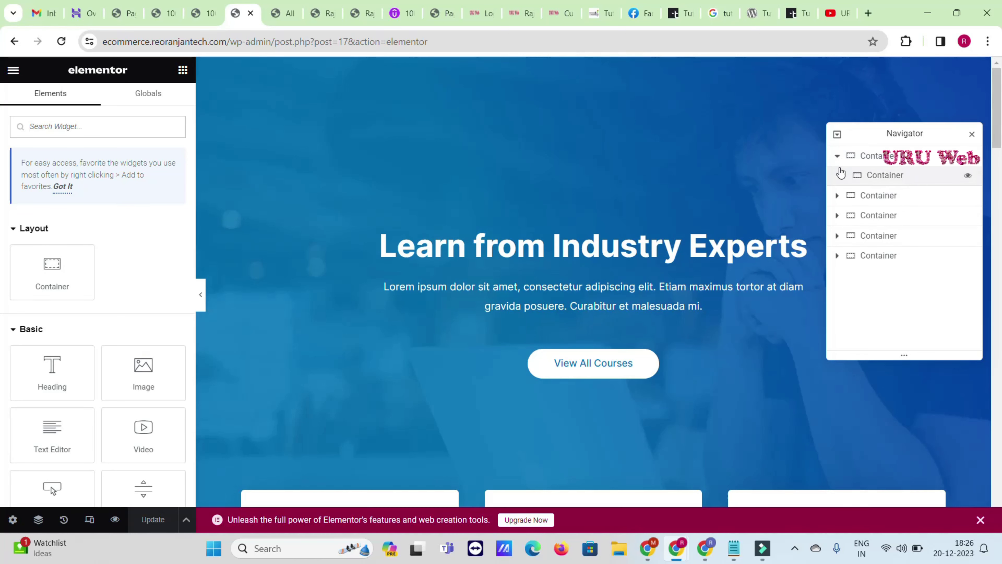
left_click(844, 176)
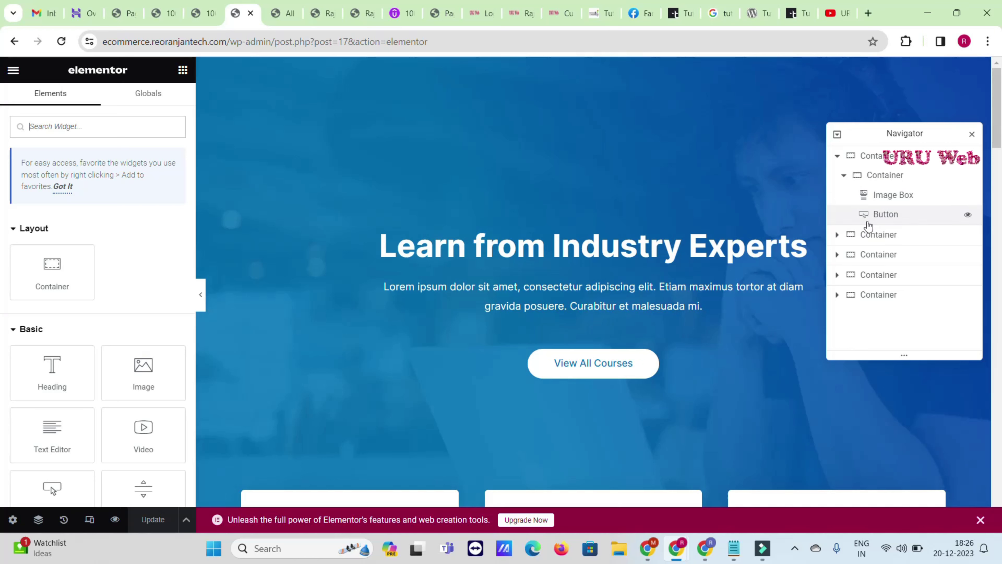
Shorten the hero image box title to "Learn from Industry" by removing the word "Experts".
left_click(502, 263)
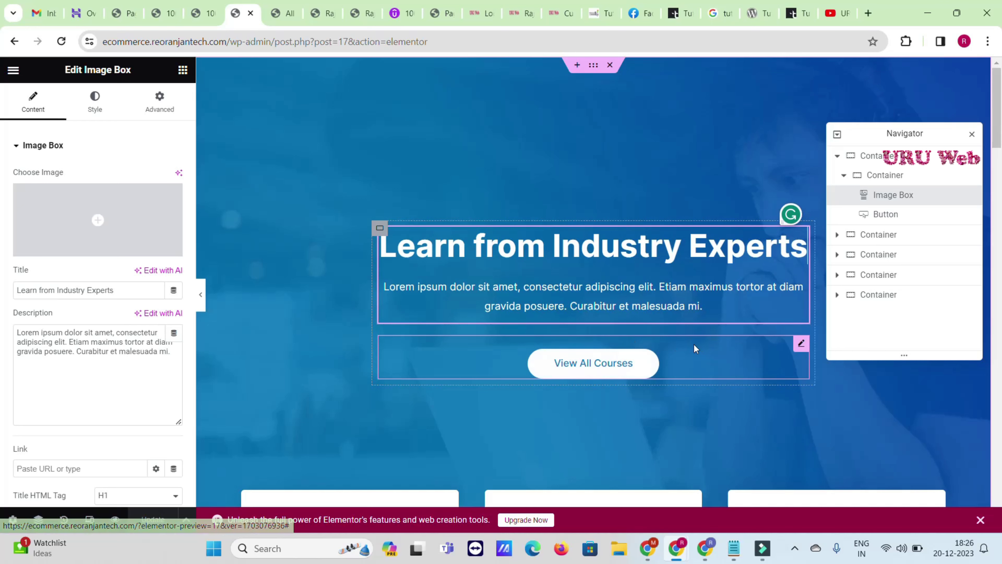
left_click(491, 246)
key("ctrl+shift+Right")
key("ctrl+shift+Right")
key("ctrl+shift+Right")
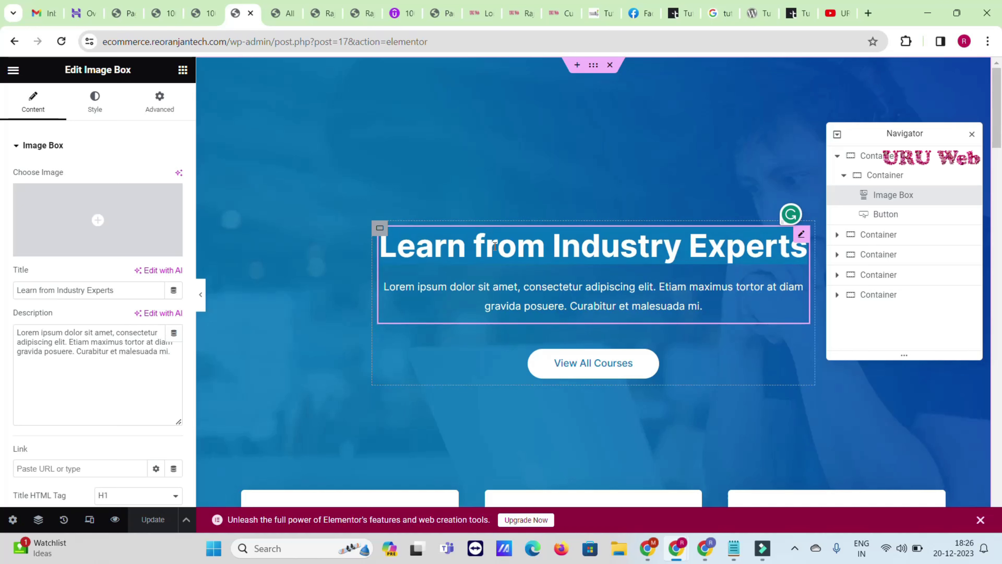
left_click(95, 290)
double_click(99, 290)
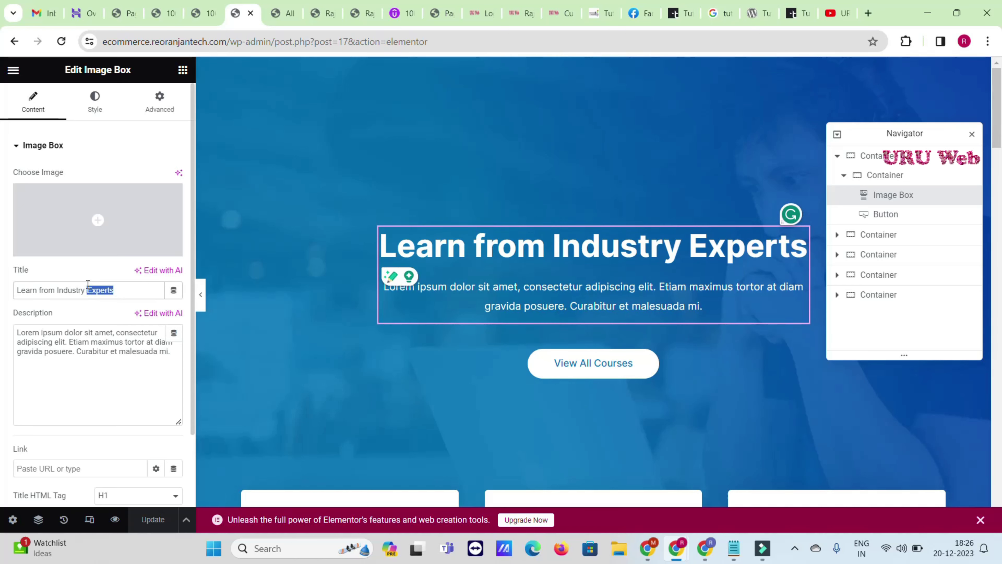
left_click(88, 290)
double_click(88, 290)
key("BackSpace")
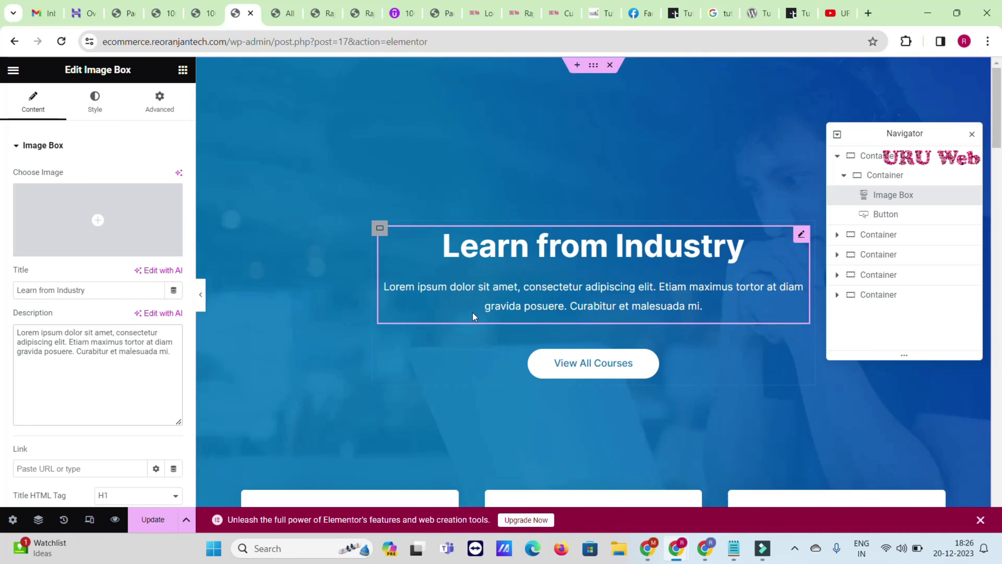
Examine the hero description text and the text and link settings of the View All Courses button.
left_click(76, 351)
double_click(91, 351)
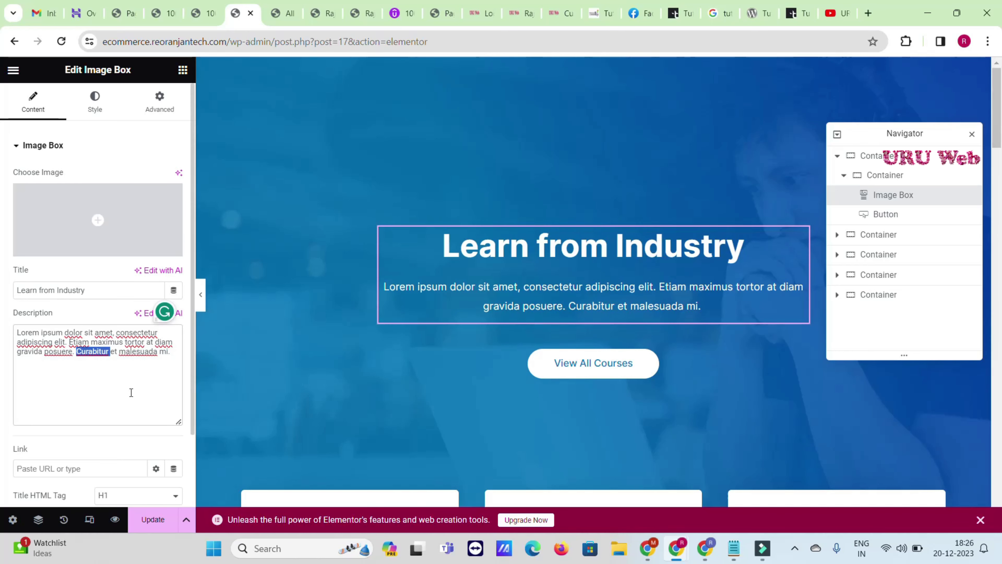
scroll(732, 306, "down", 2)
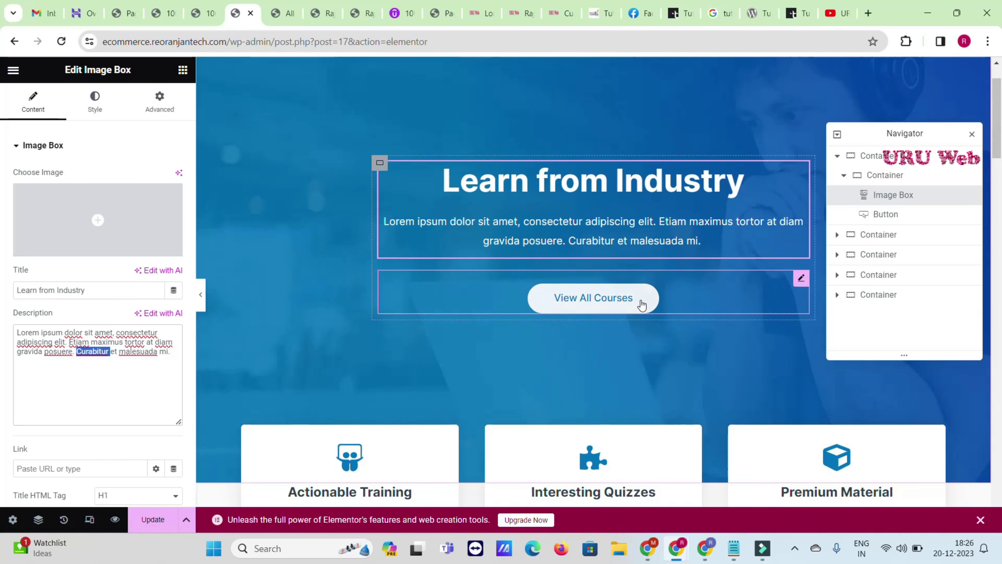
left_click(802, 280)
left_click(801, 280)
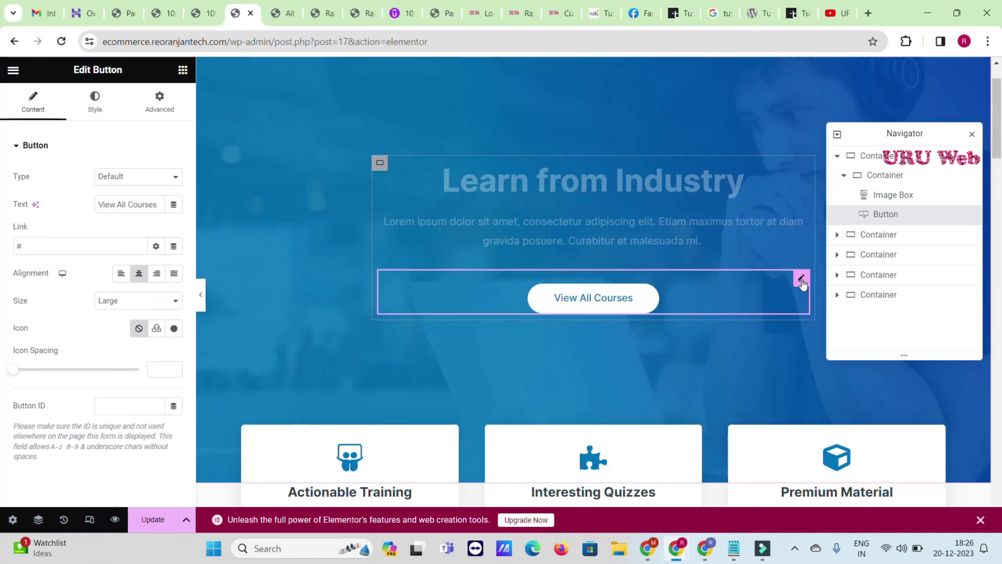
double_click(34, 246)
triple_click(143, 207)
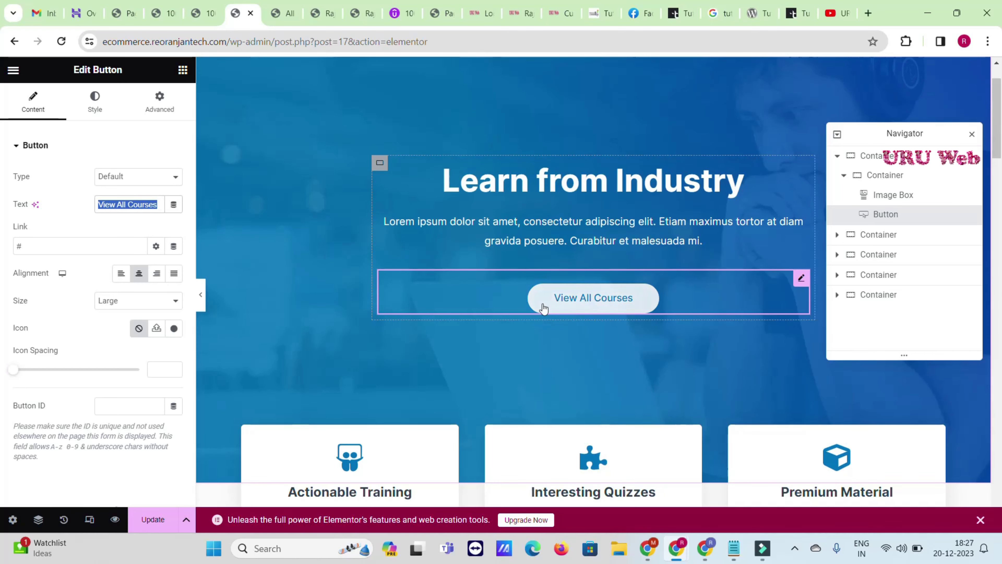
Inspect the settings of the Actionable Training icon box, the Our Most Popular Courses heading and the course list shortcode.
scroll(549, 315, "down", 4)
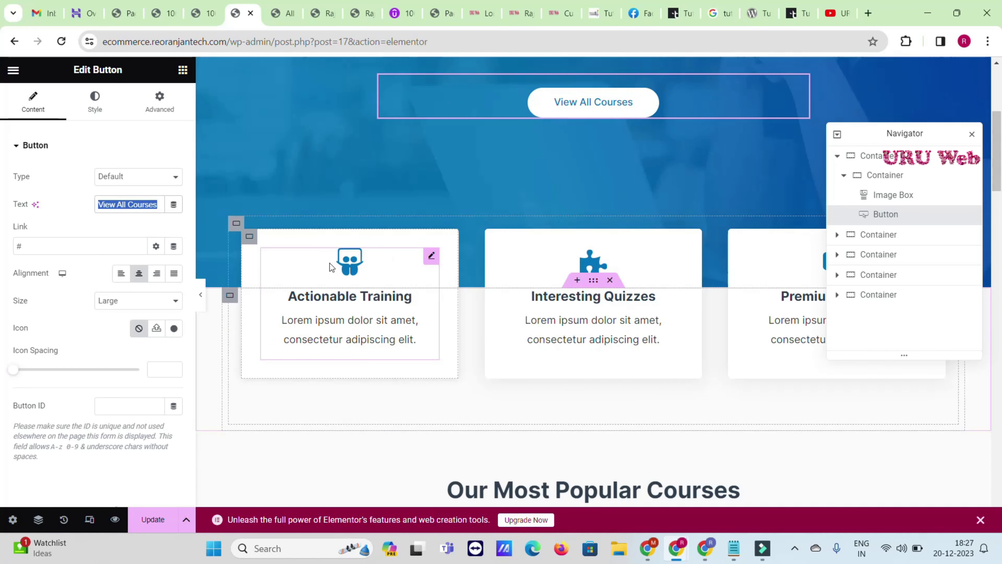
left_click(431, 256)
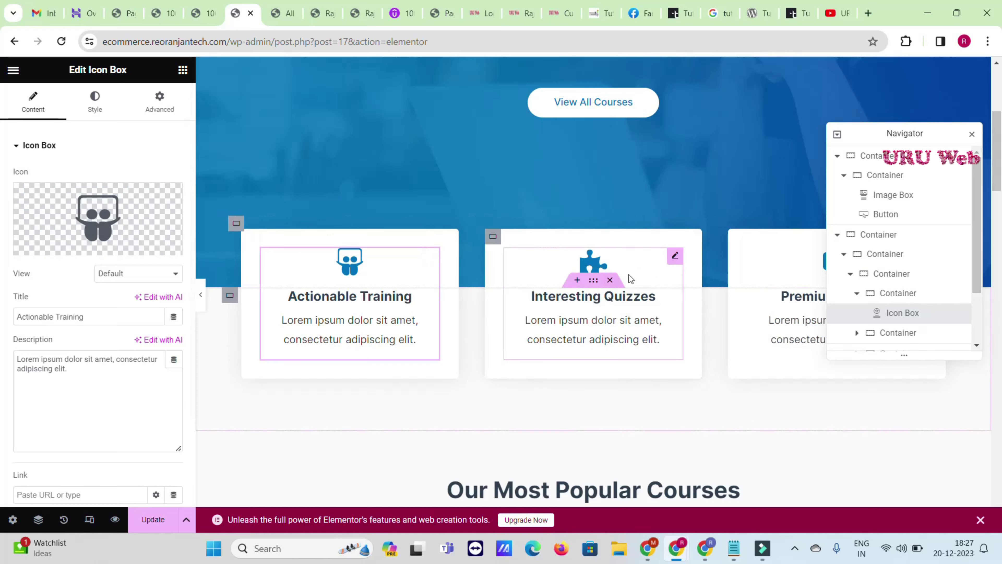
scroll(755, 283, "down", 8)
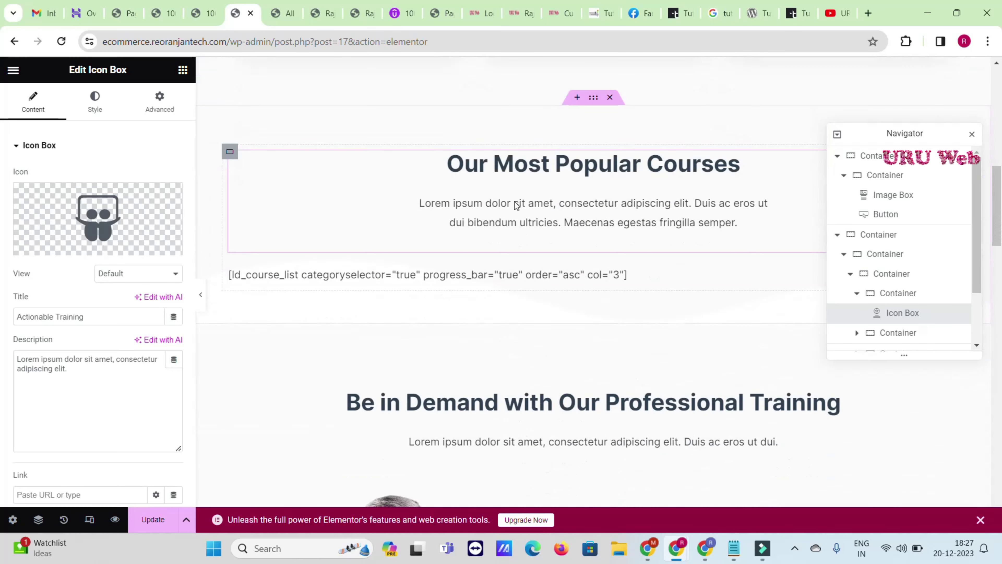
left_click(518, 173)
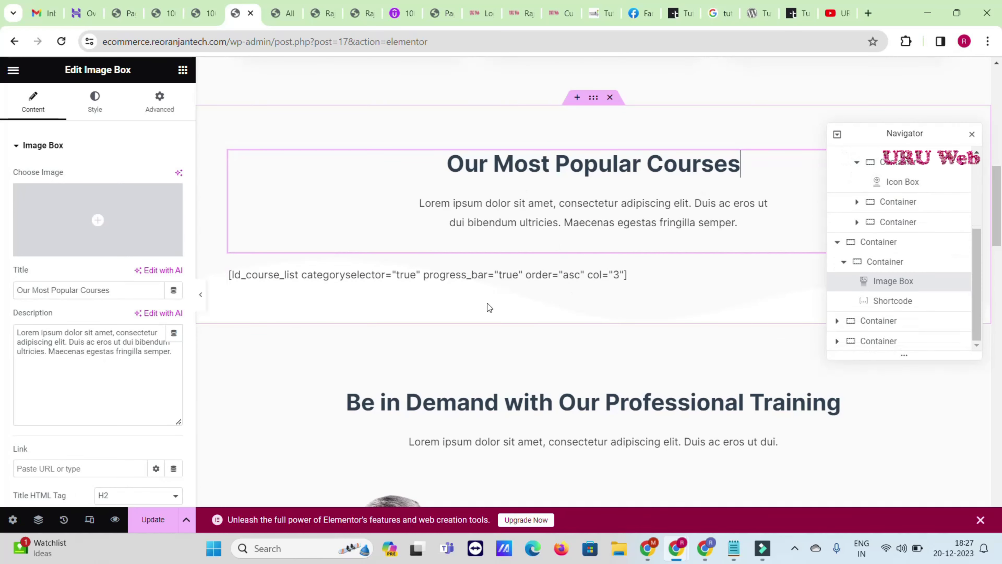
left_click(396, 281)
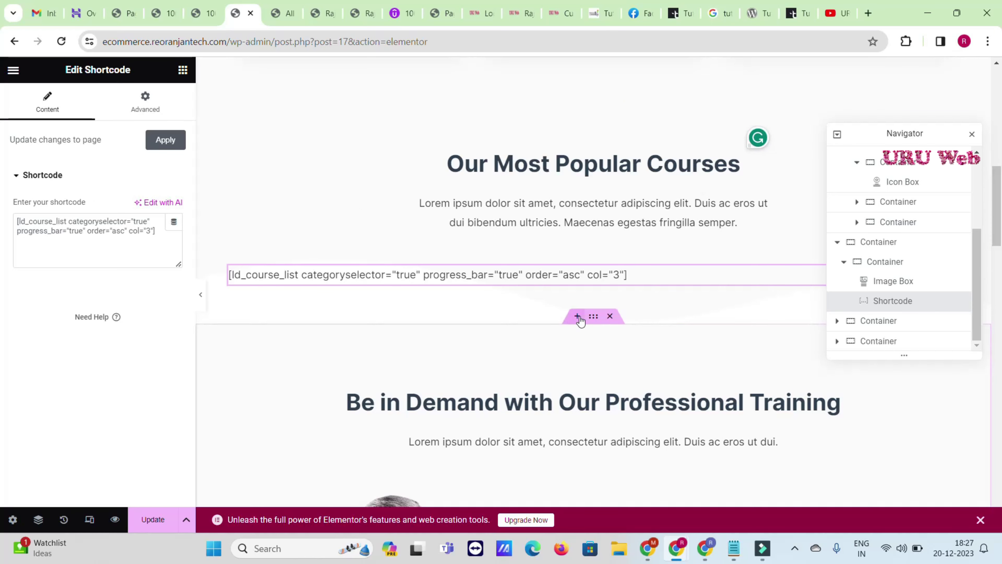
Add an empty single-column container directly below the Our Most Popular Courses section.
left_click(578, 317)
left_click(562, 384)
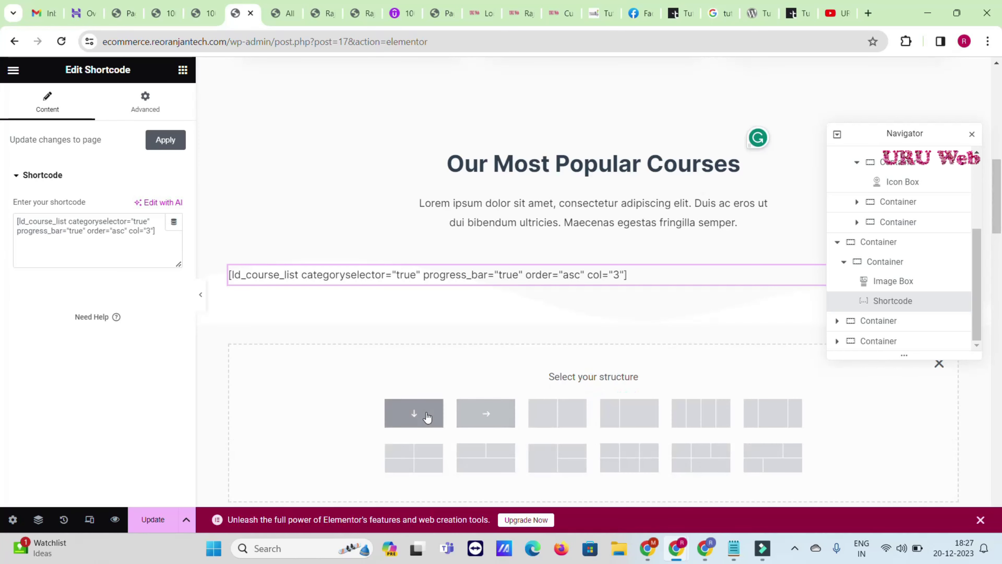
left_click(412, 415)
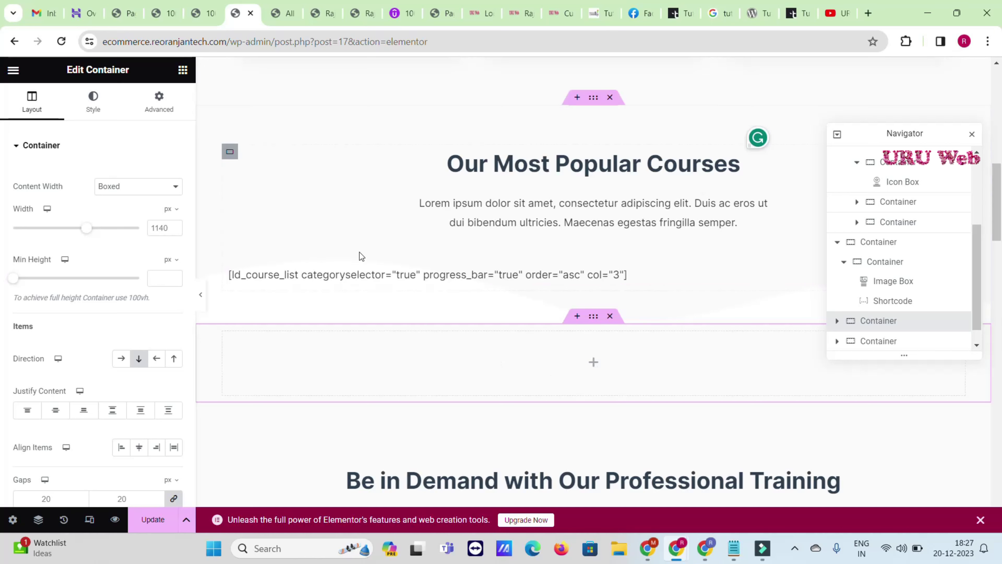
Look for Tutor widgets for the new container by searching "tu" and browsing the full widget list.
left_click(593, 365)
scroll(100, 286, "down", 5)
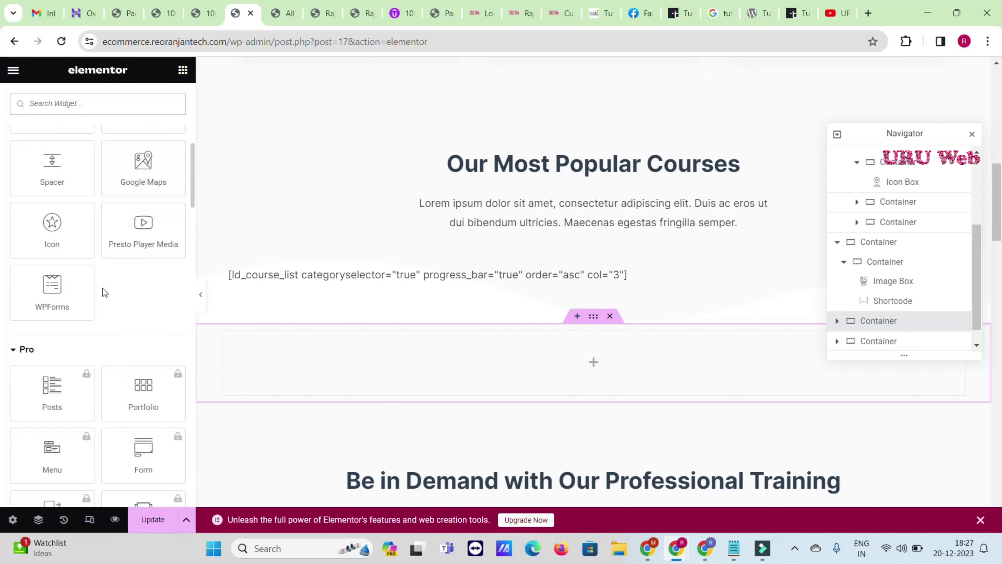
scroll(103, 288, "down", 3)
scroll(102, 288, "up", 10)
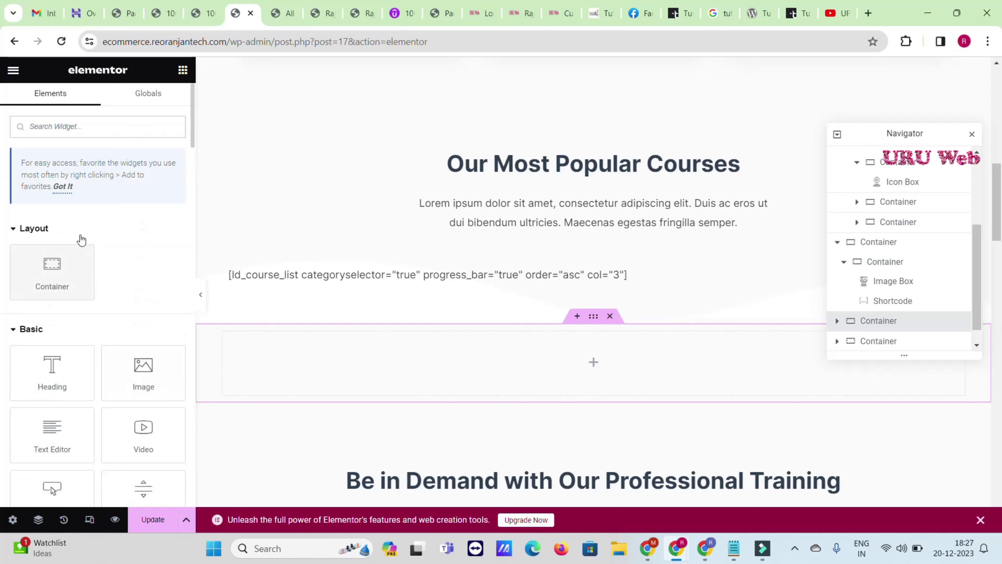
left_click(74, 134)
type("id")
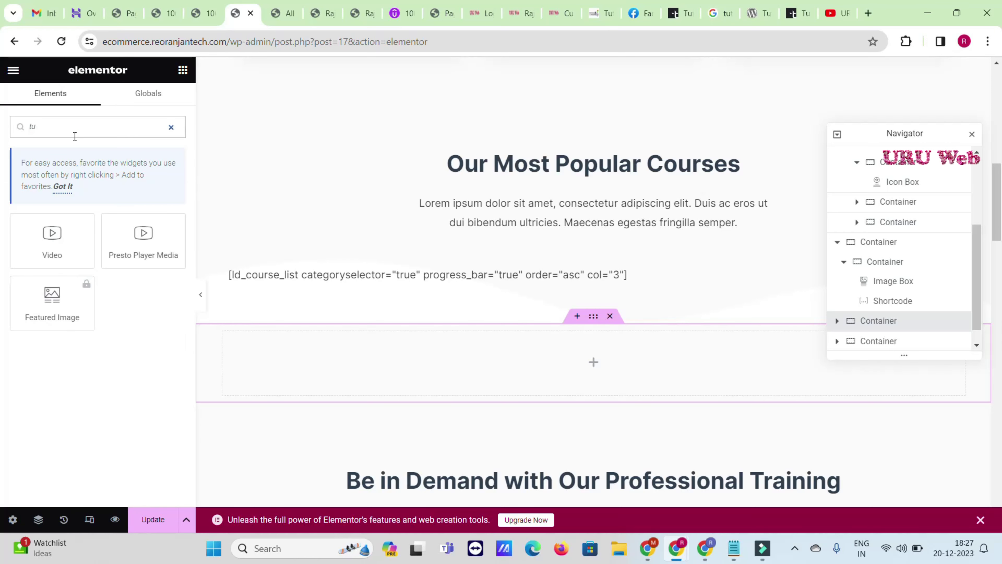
key("BackSpace")
key("BackSpace")
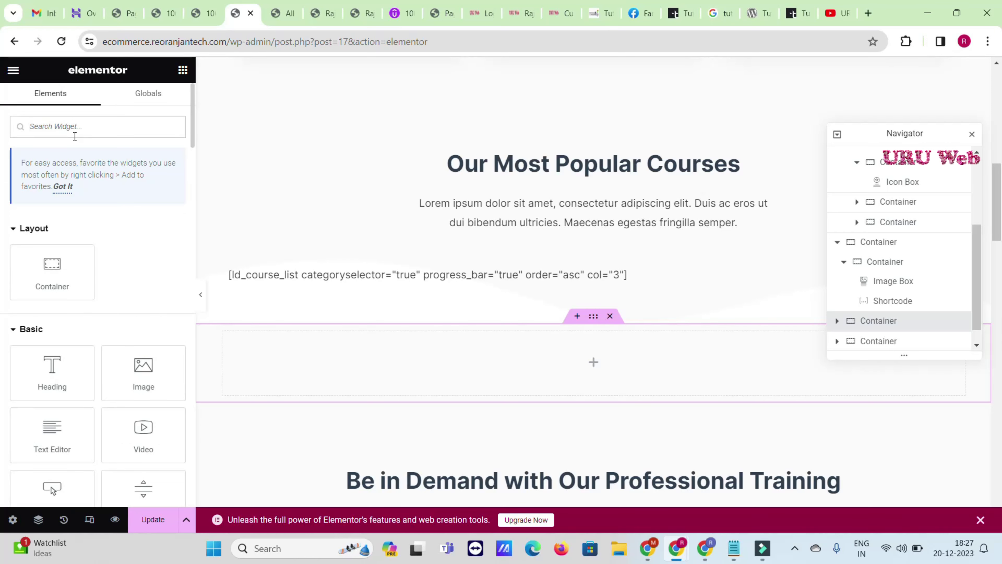
scroll(73, 322, "down", 10)
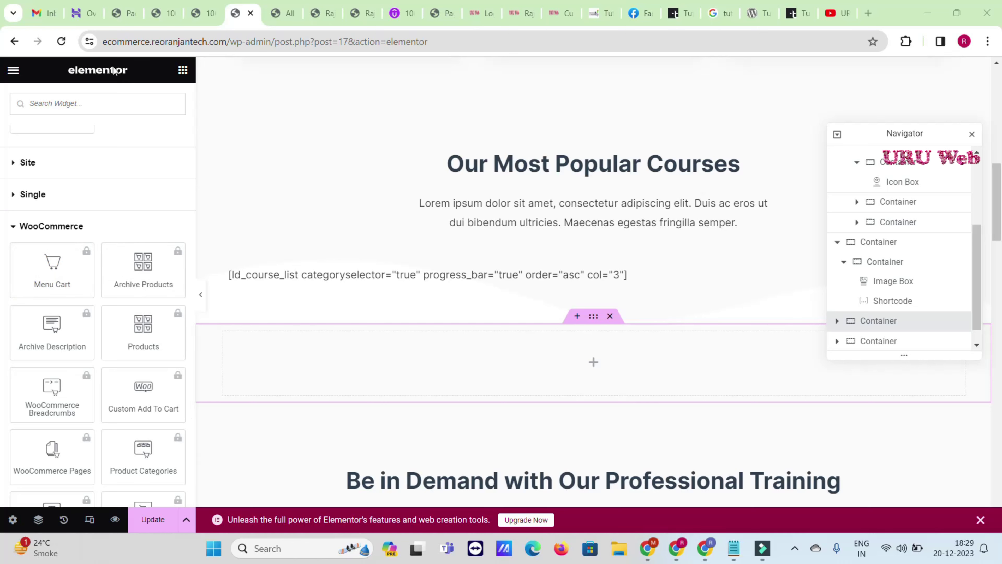
On the ThemeRaja site, search for "elementor page" and open the Elementor Pro Page Builder WordPress Plugin 3.18.2 product page.
left_click(600, 12)
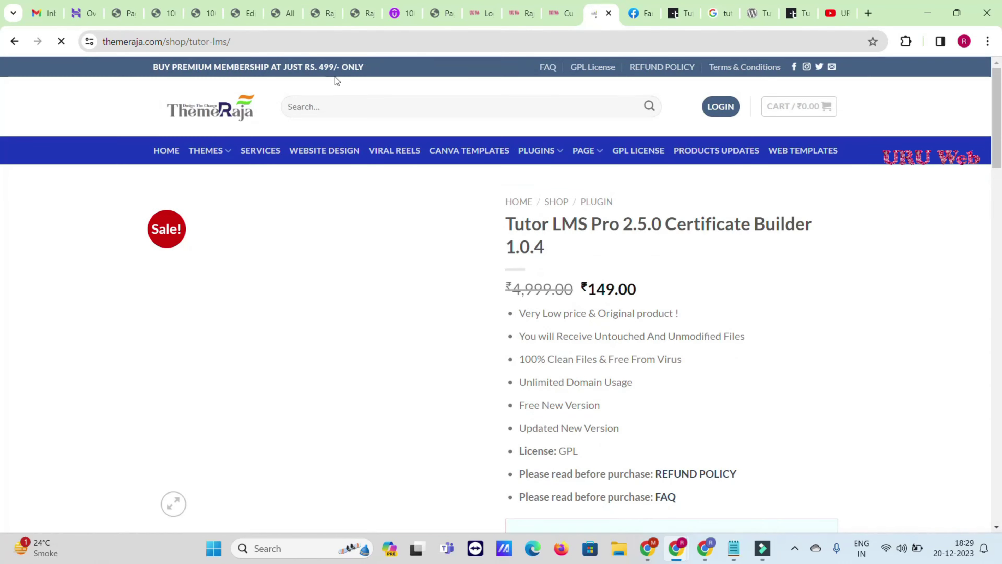
left_click(355, 106)
type("el")
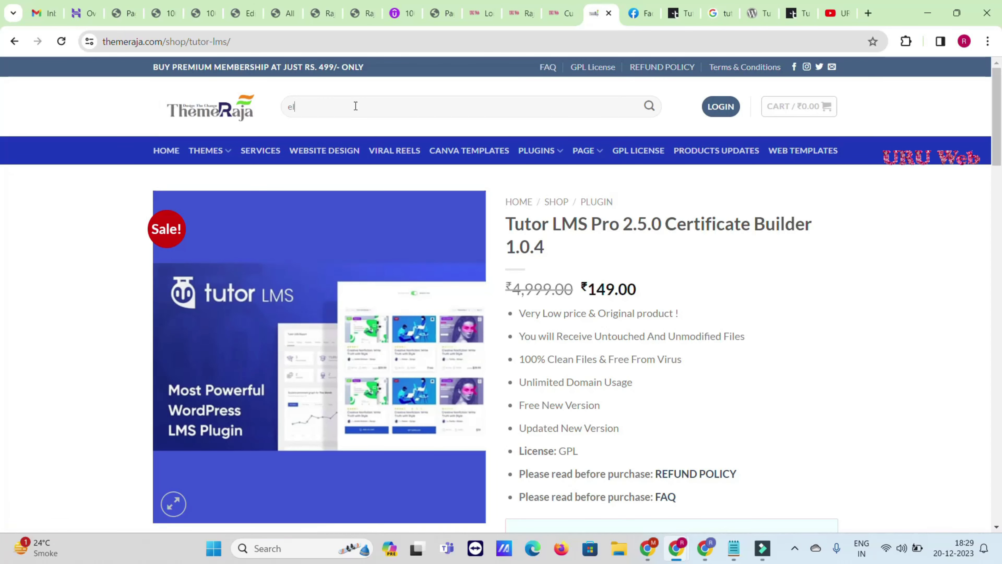
type("ementor page")
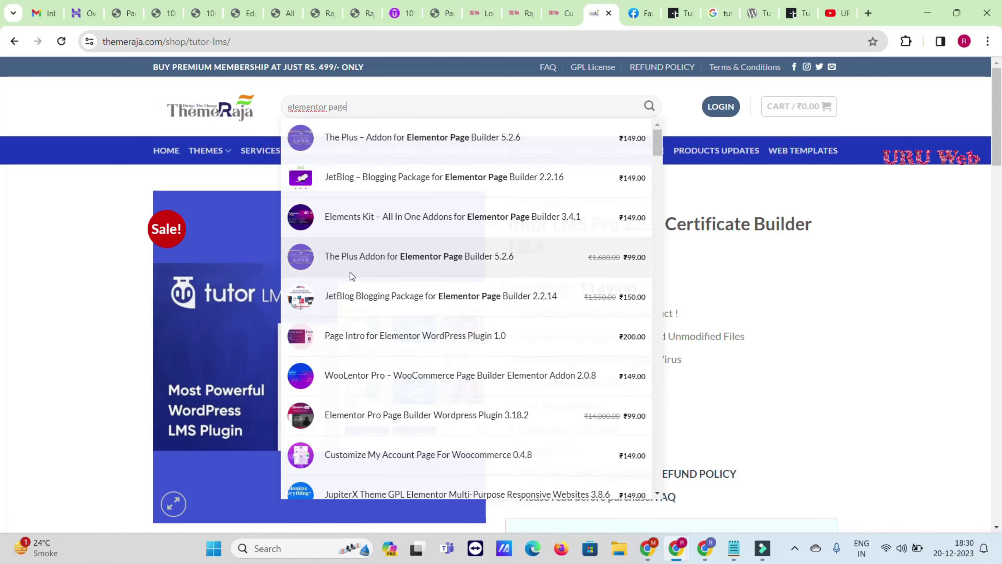
left_click(412, 420)
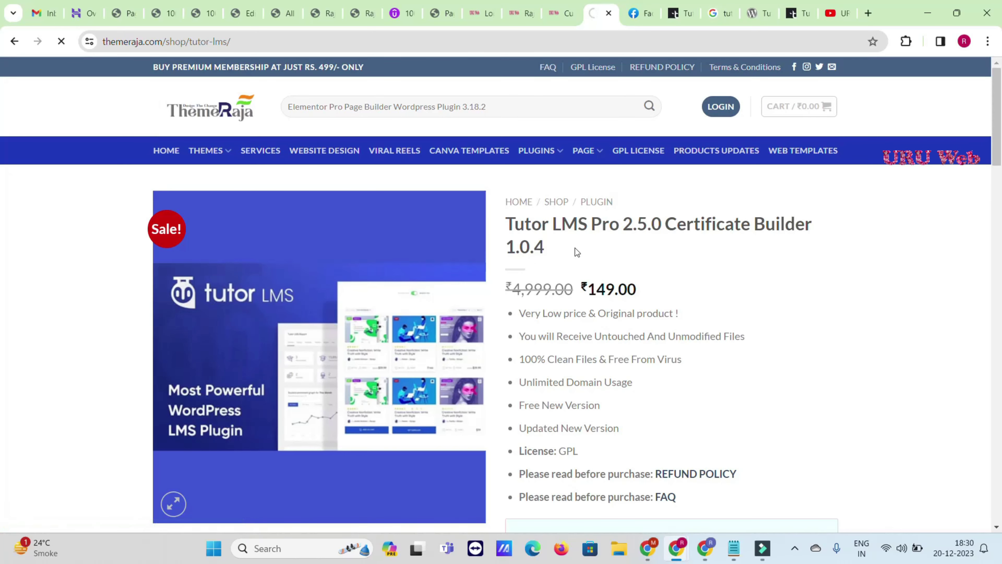
scroll(597, 285, "down", 2)
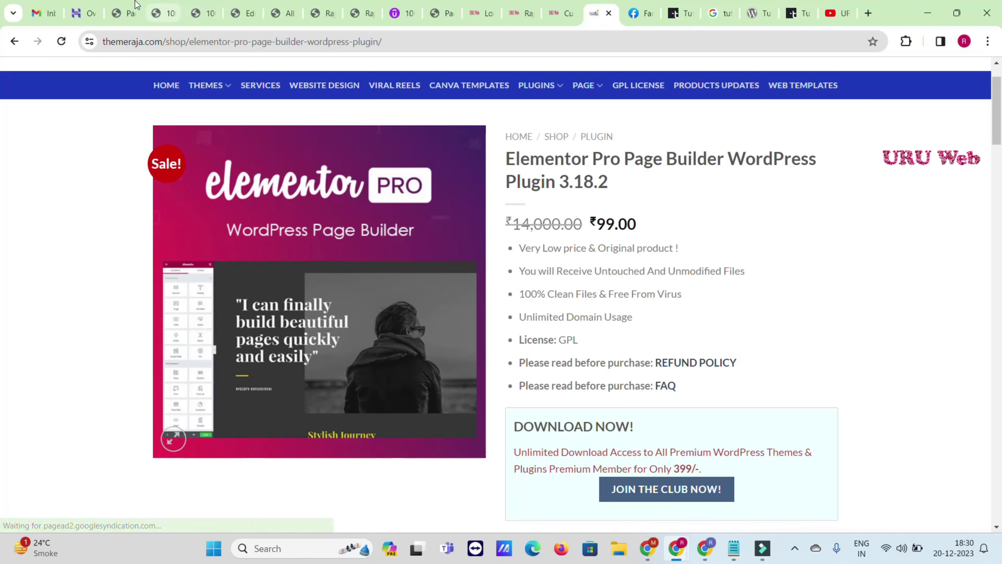
Return to the WordPress admin and open the form for uploading a new plugin as a .zip file.
left_click(127, 8)
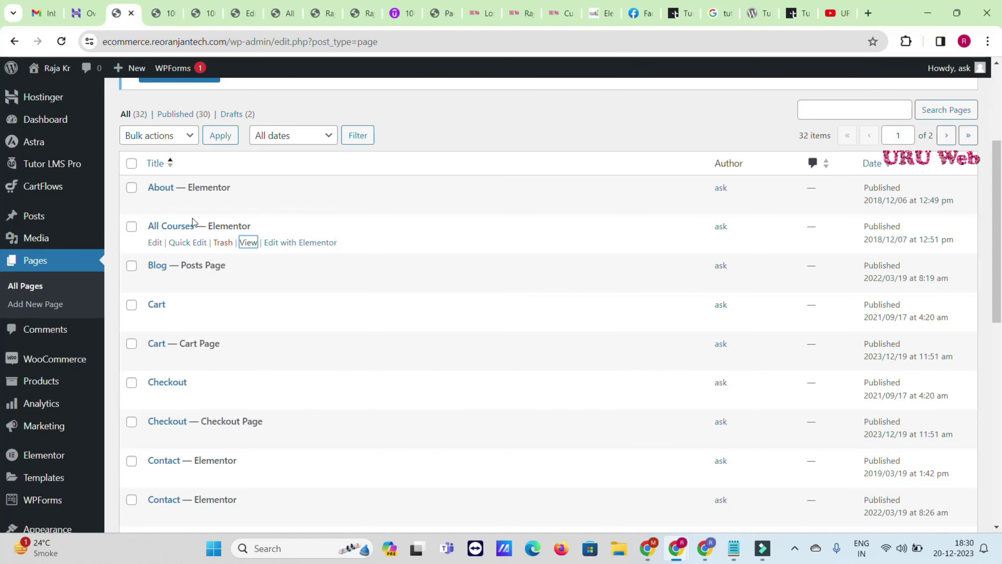
scroll(193, 221, "down", 5)
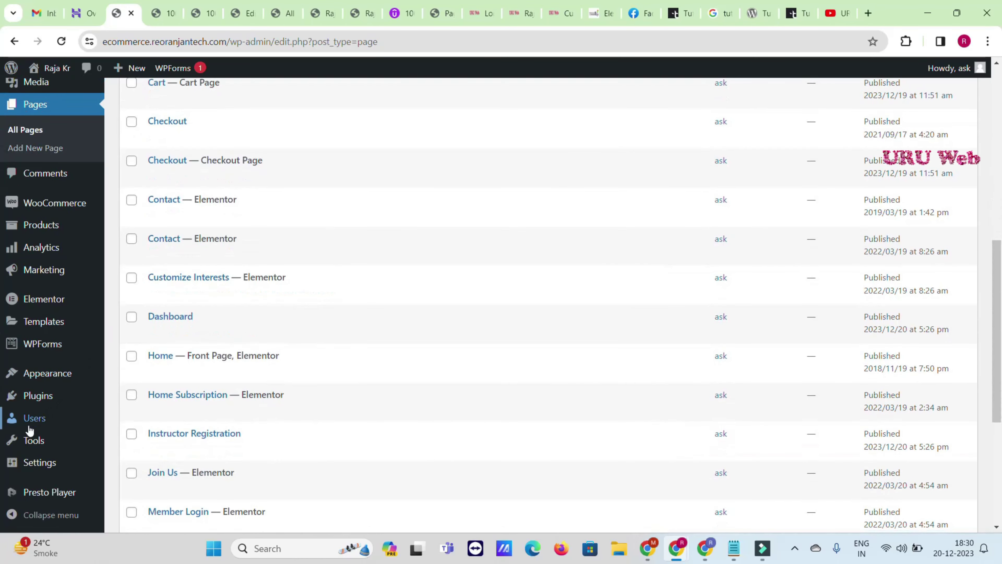
mouse_move(50, 400)
left_click(141, 422)
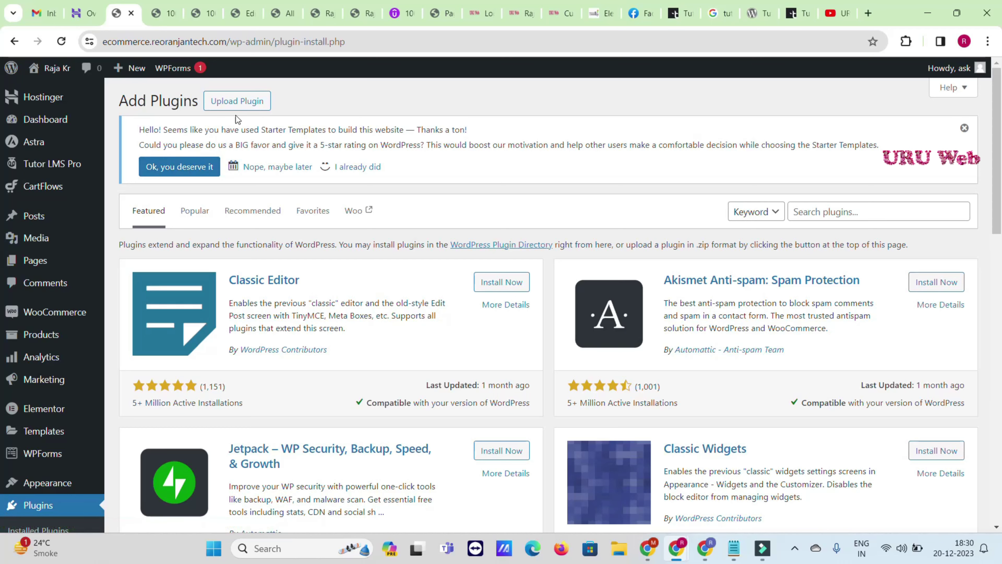
left_click(237, 103)
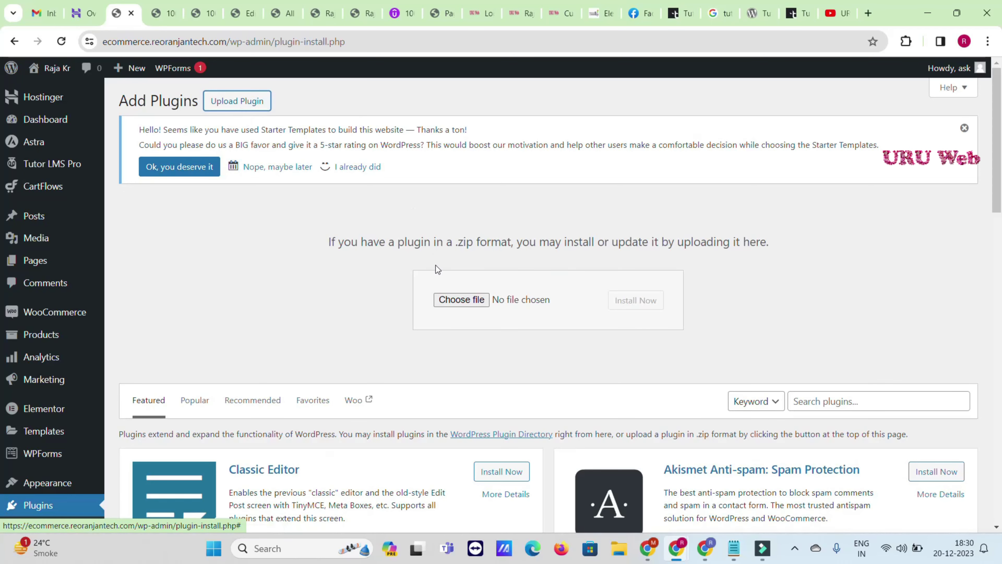
Install elementor-pro.3.17.1.zip from the unzipped Elementor Pro package folder in Downloads and activate the plugin.
left_click(454, 306)
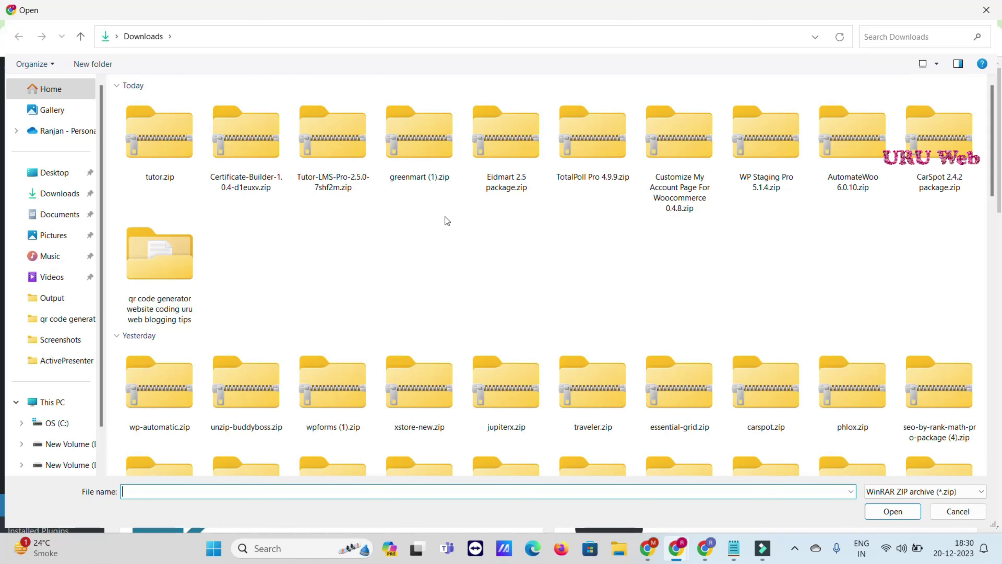
scroll(715, 224, "down", 10)
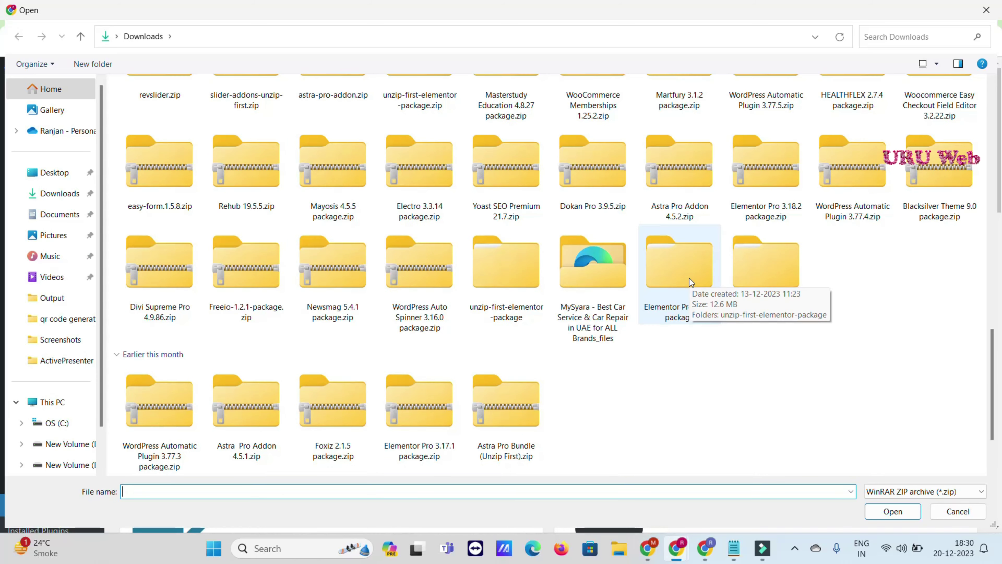
double_click(691, 281)
double_click(253, 120)
double_click(252, 120)
left_click(639, 301)
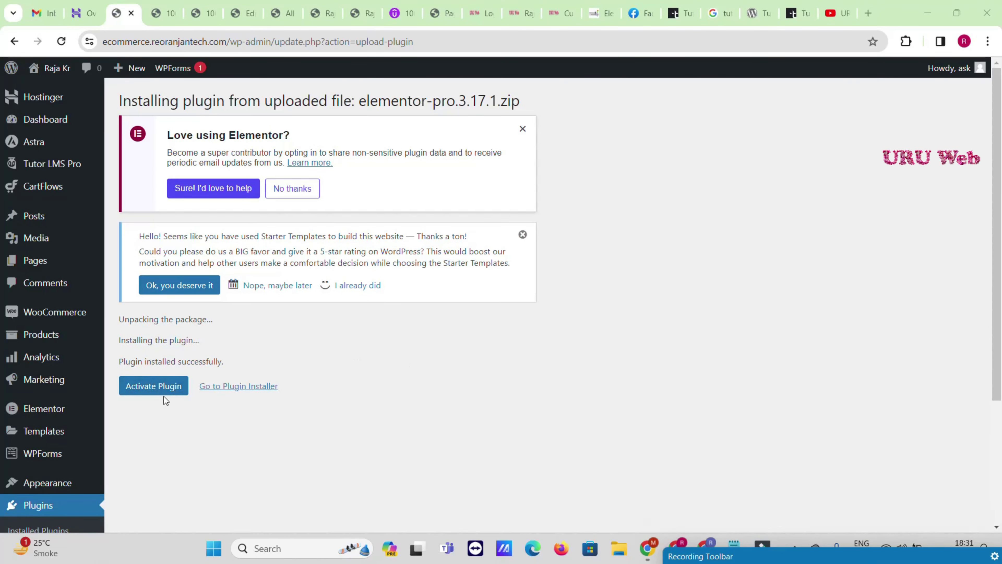
left_click(163, 390)
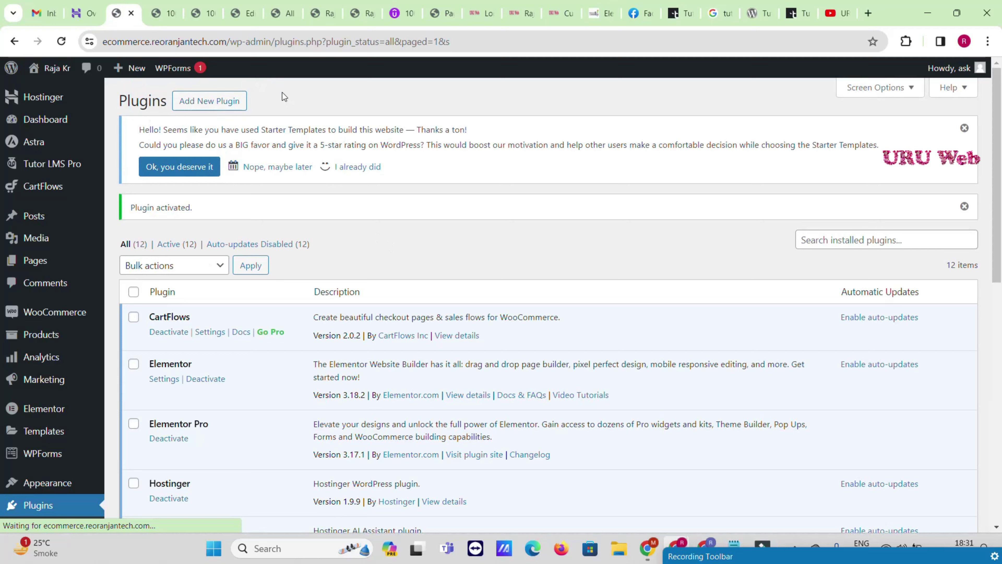
Save the home page in Elementor and reload the editor to load the Elementor Pro widgets.
left_click(247, 5)
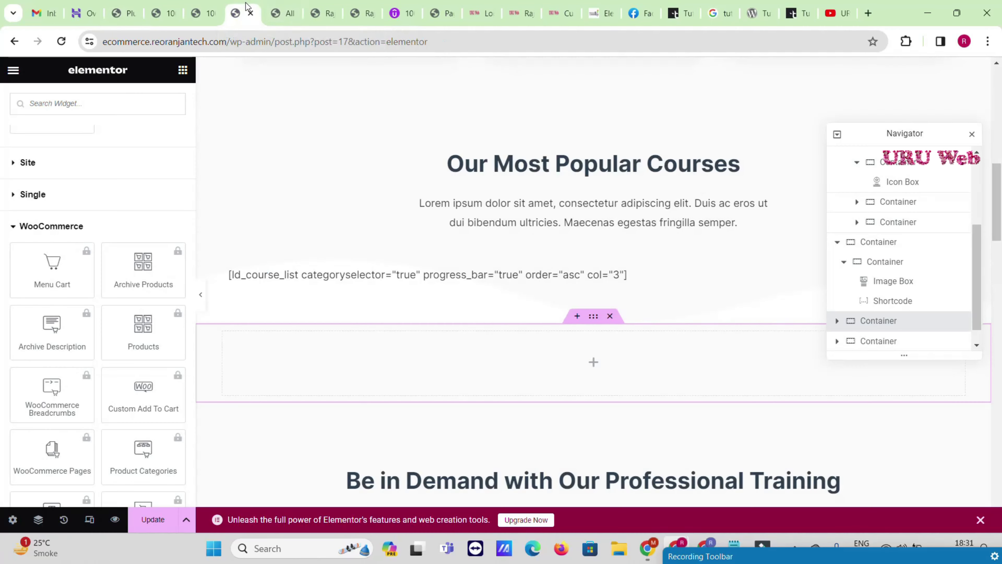
left_click(146, 521)
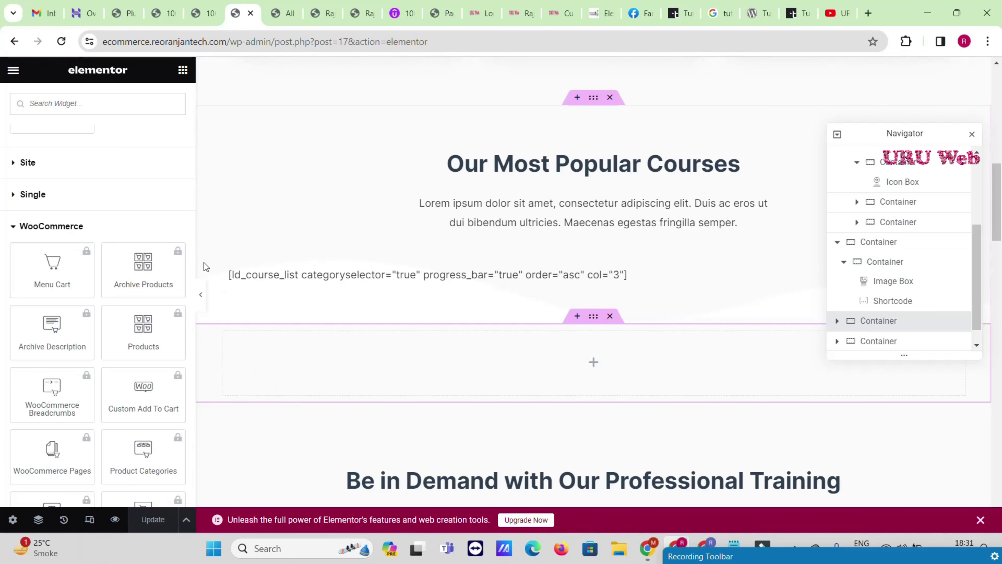
left_click(61, 41)
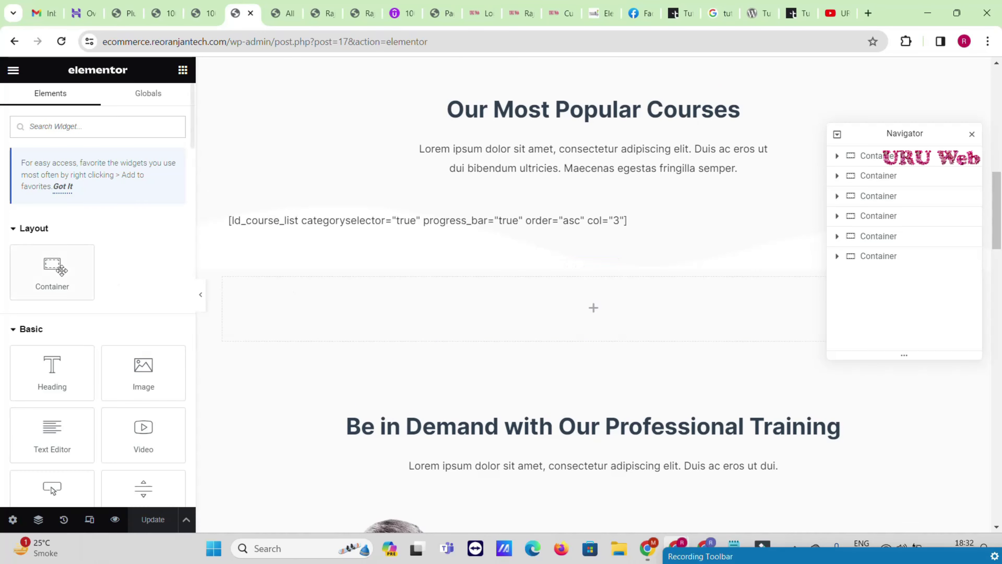
Place the WooCommerce Products widget in the empty container below Our Most Popular Courses and update the page.
scroll(99, 276, "down", 20)
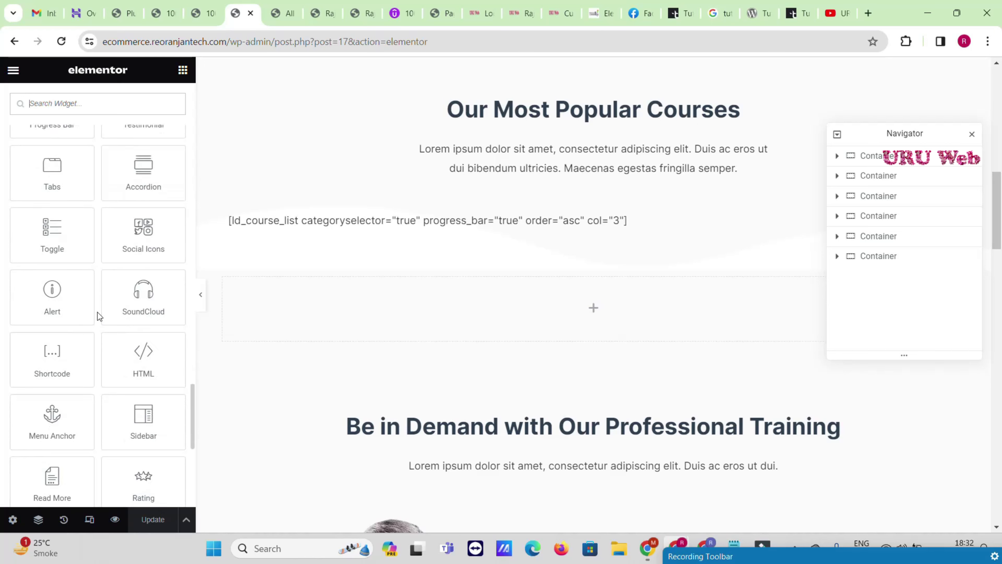
scroll(99, 312, "down", 8)
left_click(30, 294)
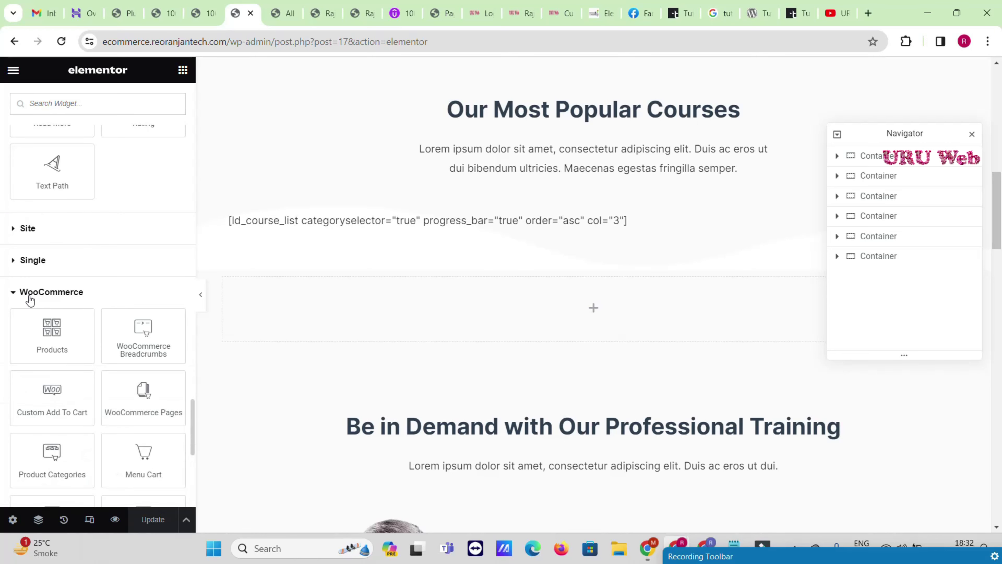
scroll(29, 298, "down", 3)
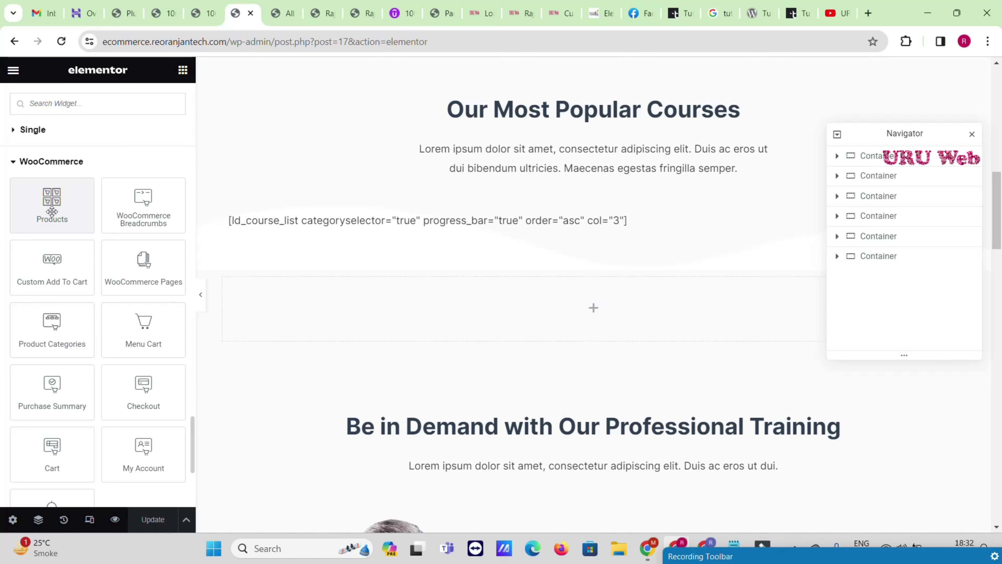
left_click_drag(52, 212, 421, 311)
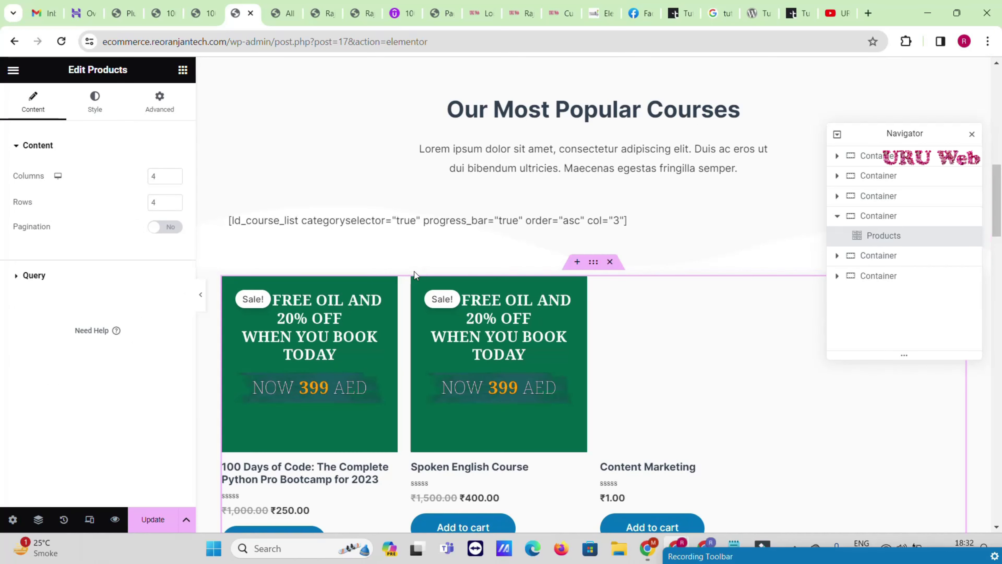
scroll(415, 271, "down", 5)
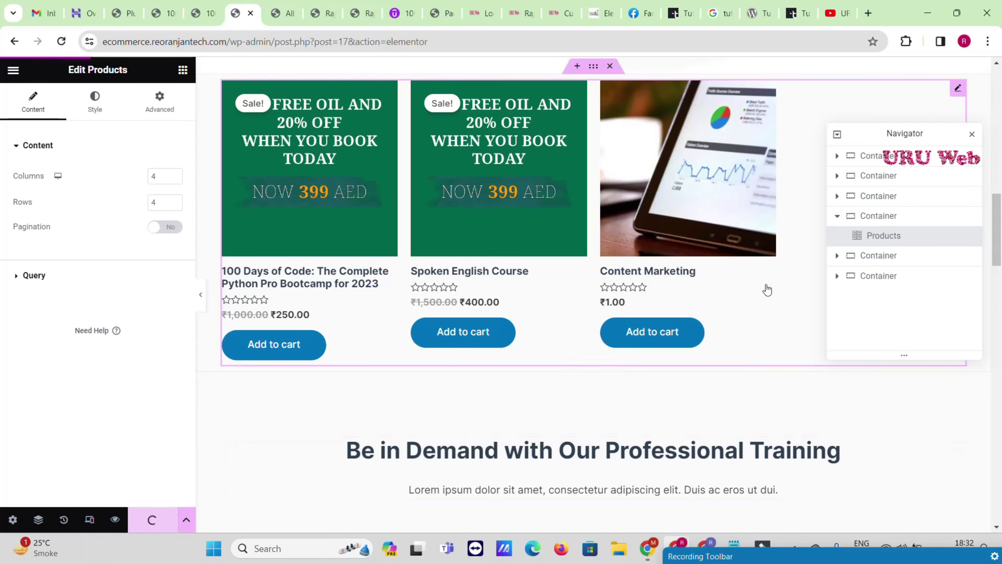
Replace the portrait in the Be in Demand with Our Professional Training section with the photo of the man in sunglasses.
scroll(750, 295, "down", 5)
scroll(632, 280, "down", 5)
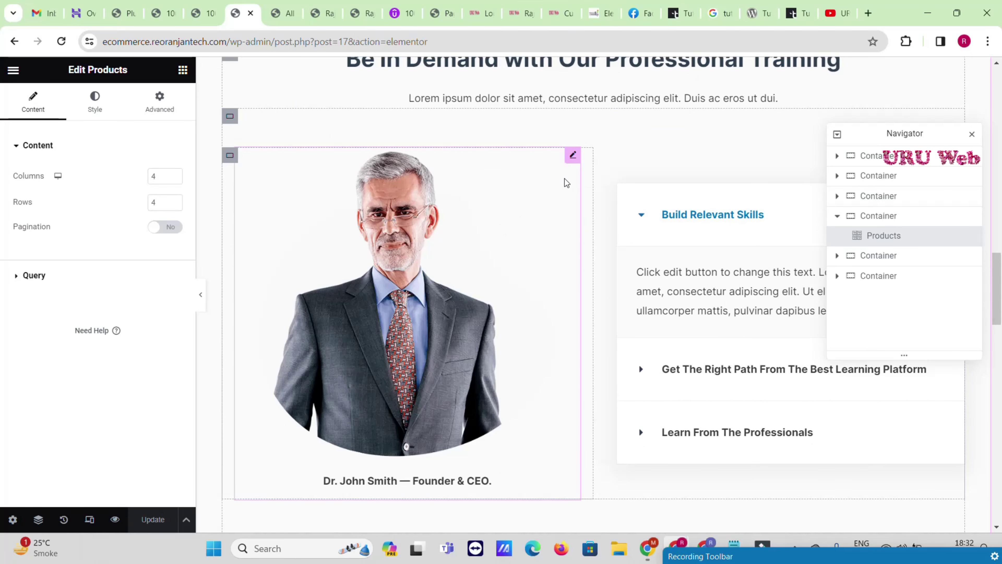
left_click(572, 157)
left_click(105, 219)
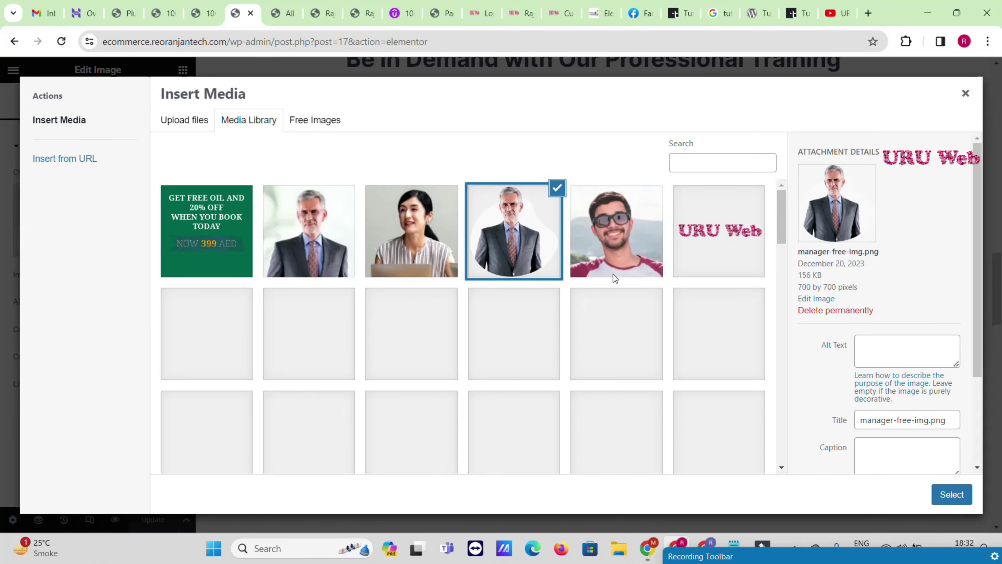
left_click(644, 260)
left_click(952, 494)
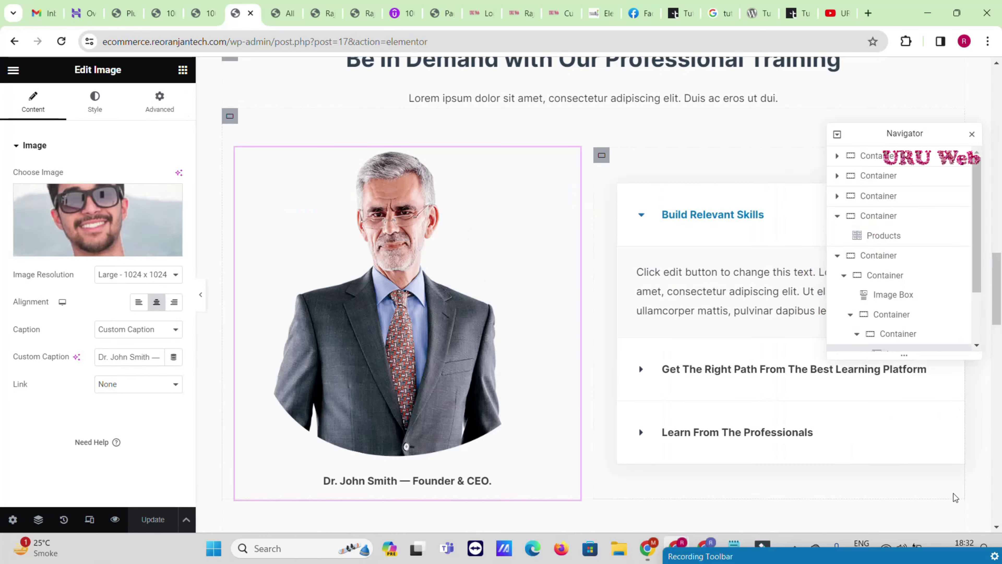
Examine the accordion items beside the photo and look over the remaining sections of the home page.
left_click(724, 222)
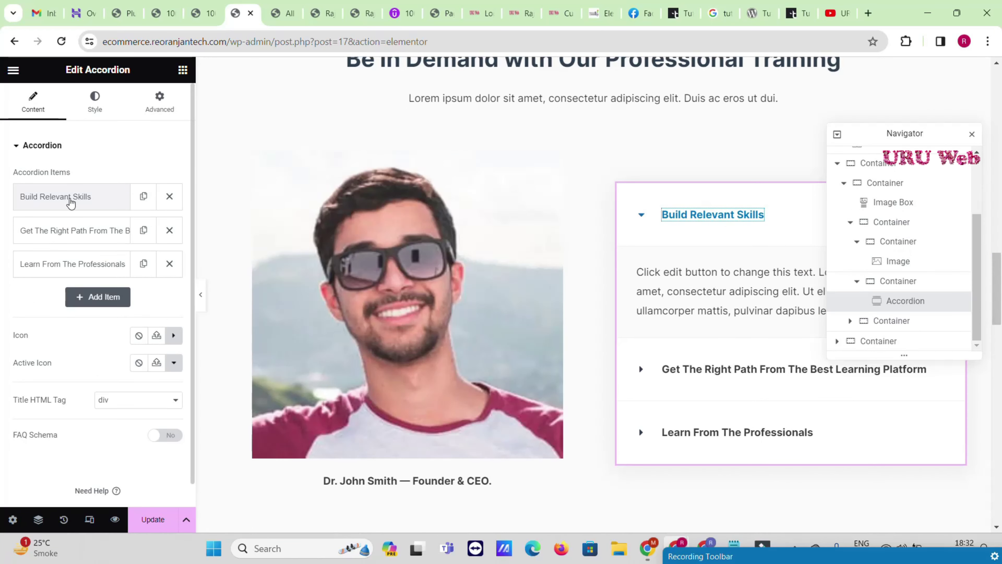
scroll(52, 295, "down", 1)
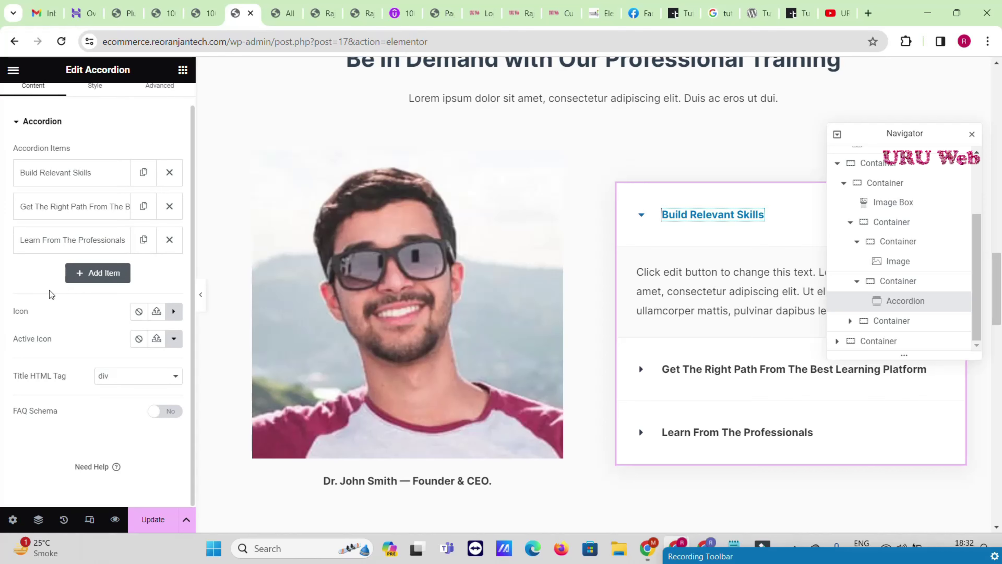
scroll(672, 258, "down", 5)
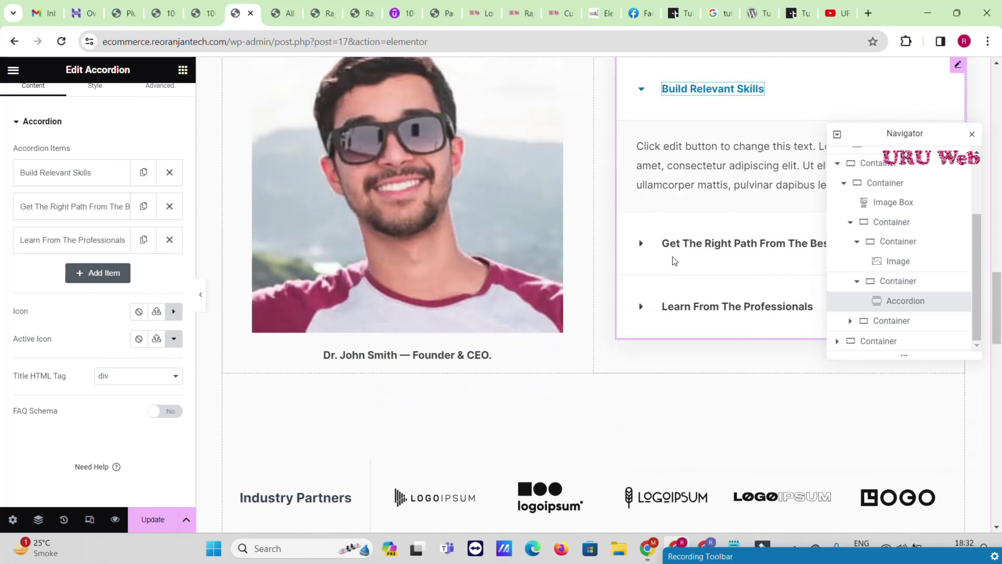
scroll(567, 263, "down", 15)
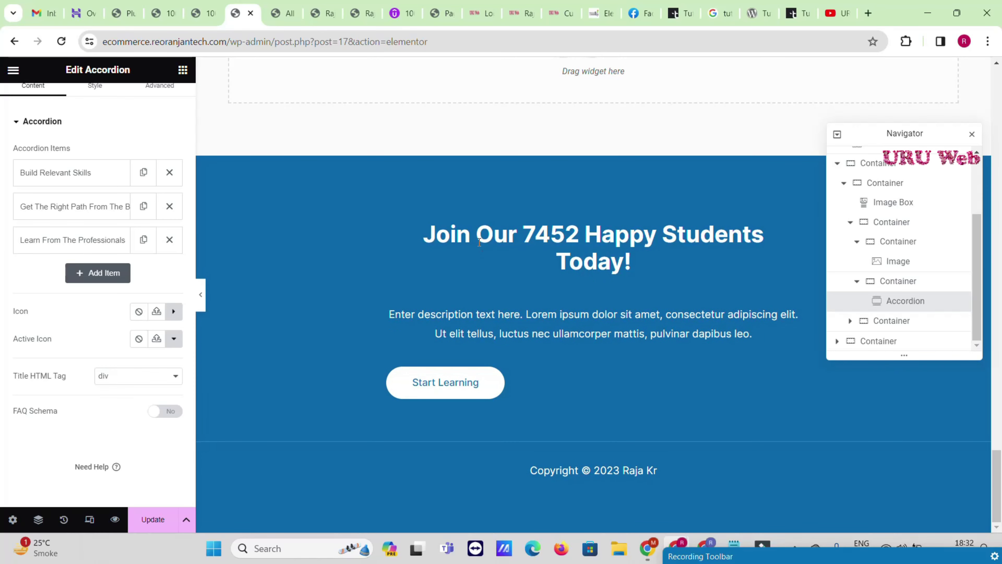
scroll(593, 270, "up", 15)
scroll(597, 272, "up", 15)
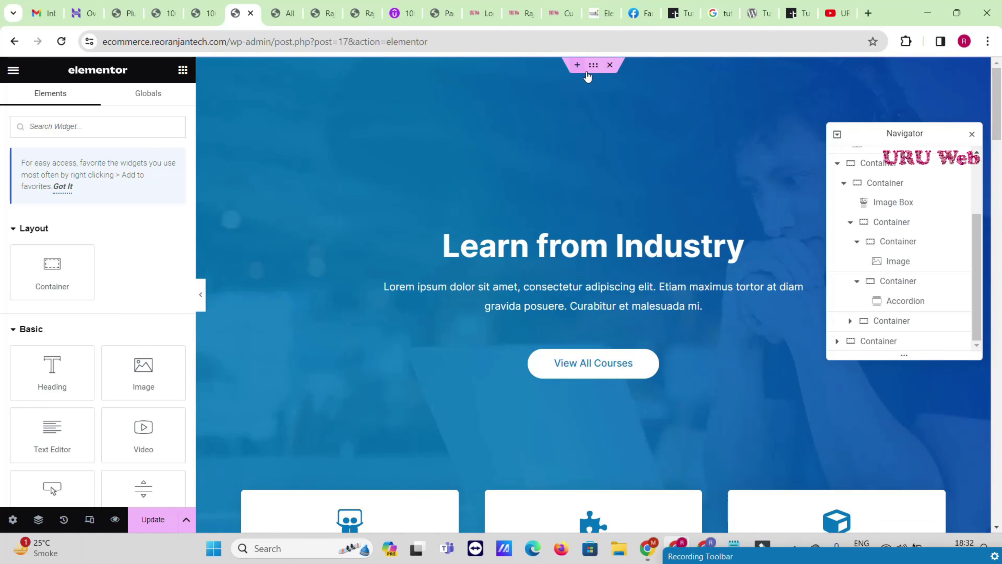
Replace the hero container's background image with about-1-free-img.jpg from the media library.
left_click(591, 65)
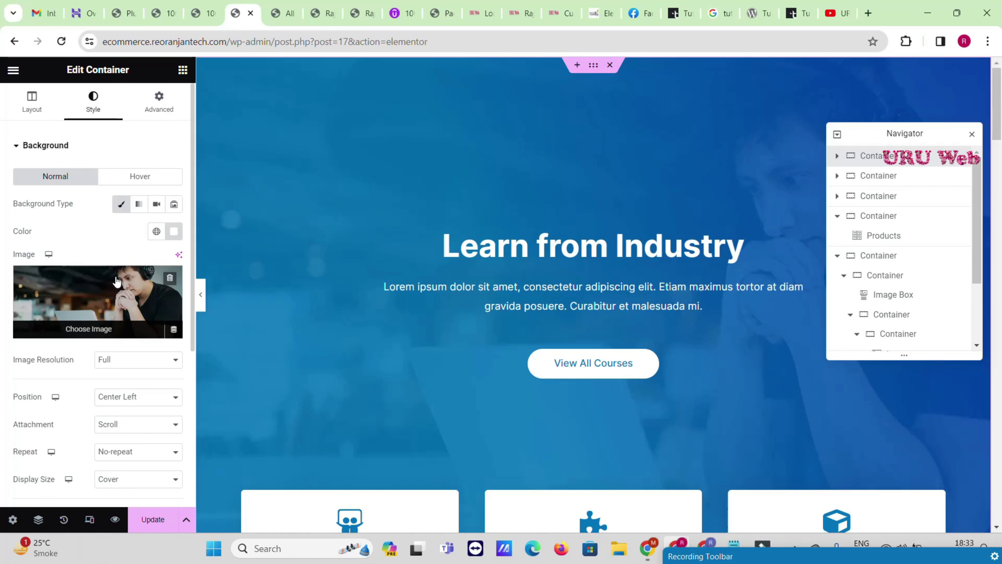
left_click(116, 281)
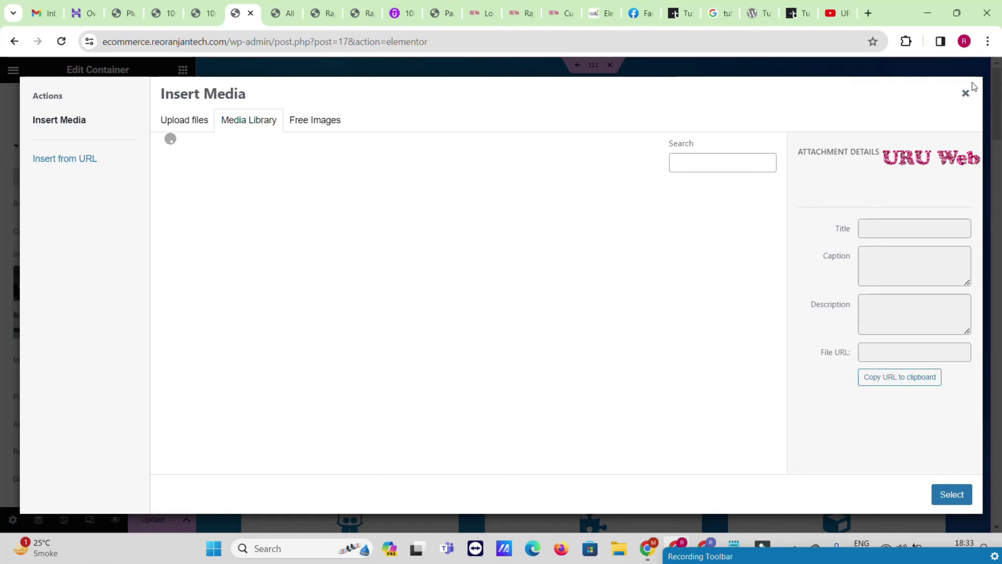
left_click(965, 93)
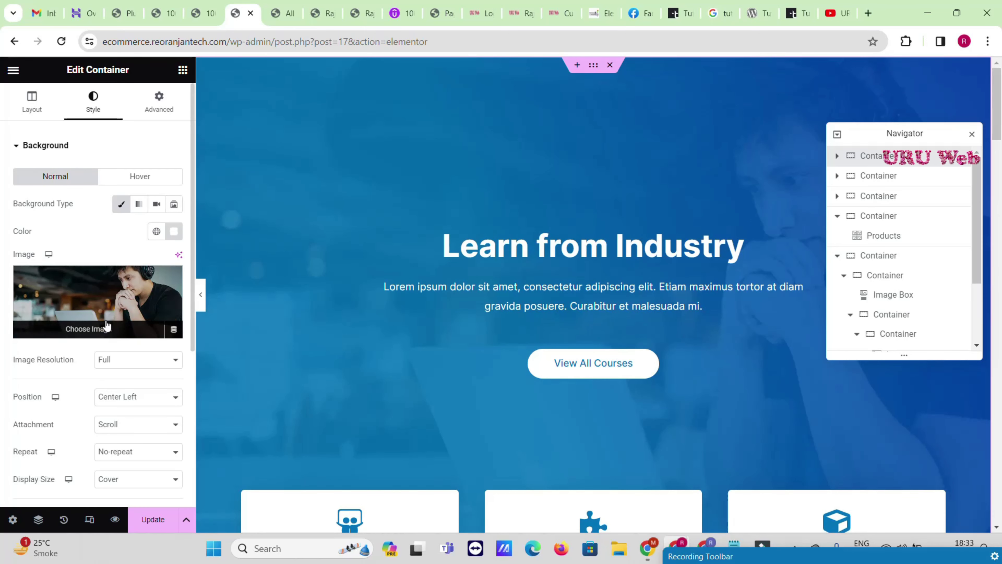
left_click(112, 312)
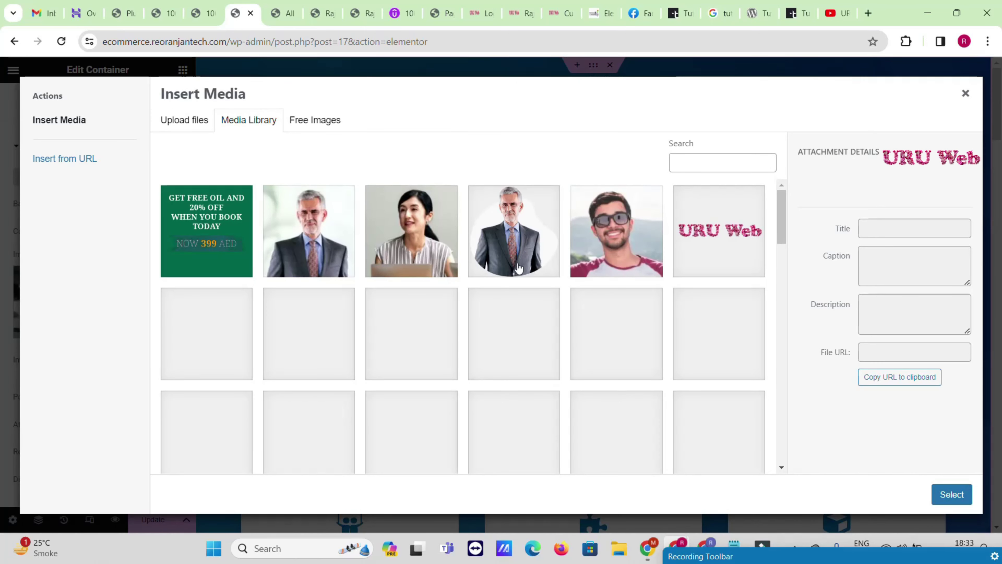
left_click(413, 254)
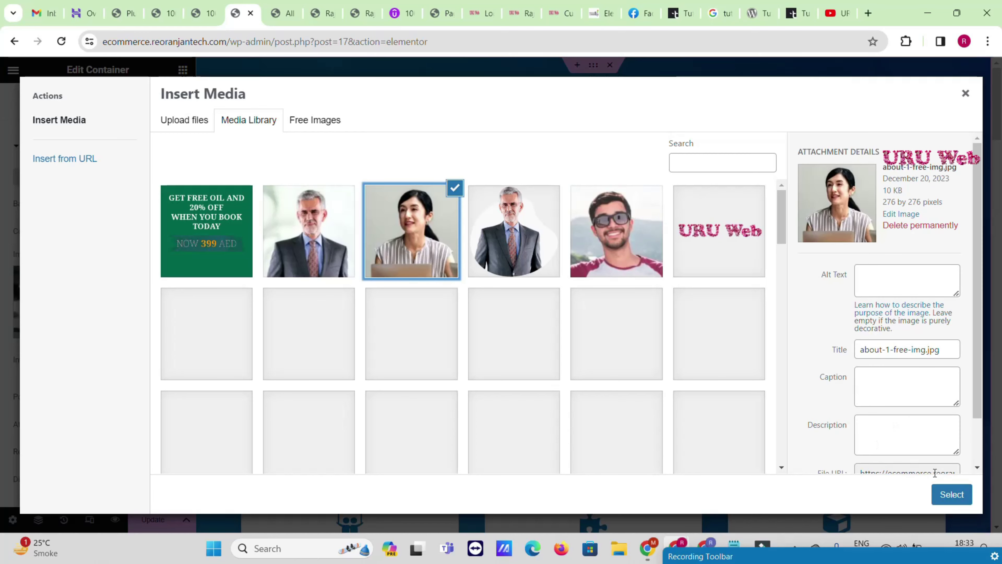
left_click(950, 495)
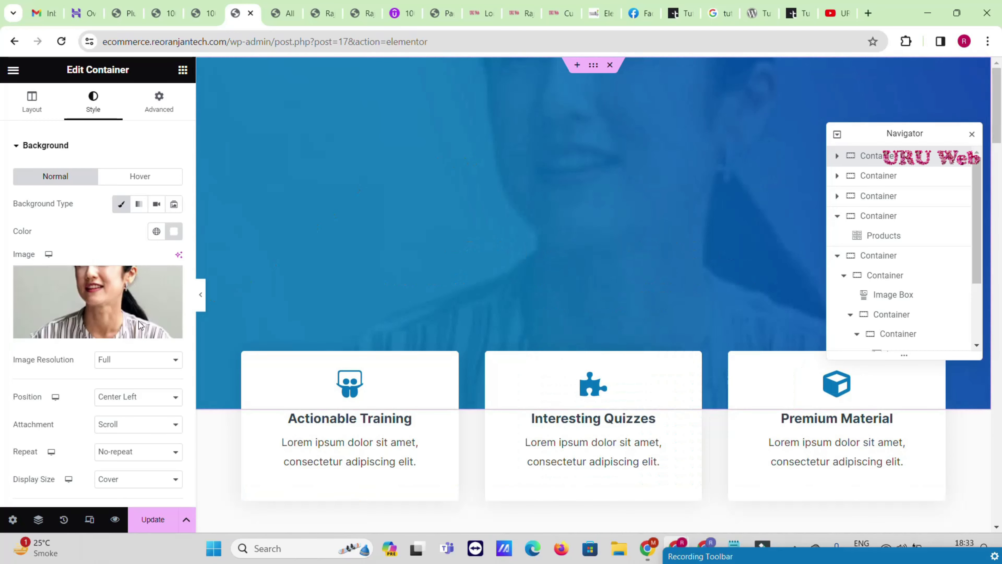
Change the first gradient colour of the hero container's background overlay to a dark blue.
scroll(138, 321, "down", 5)
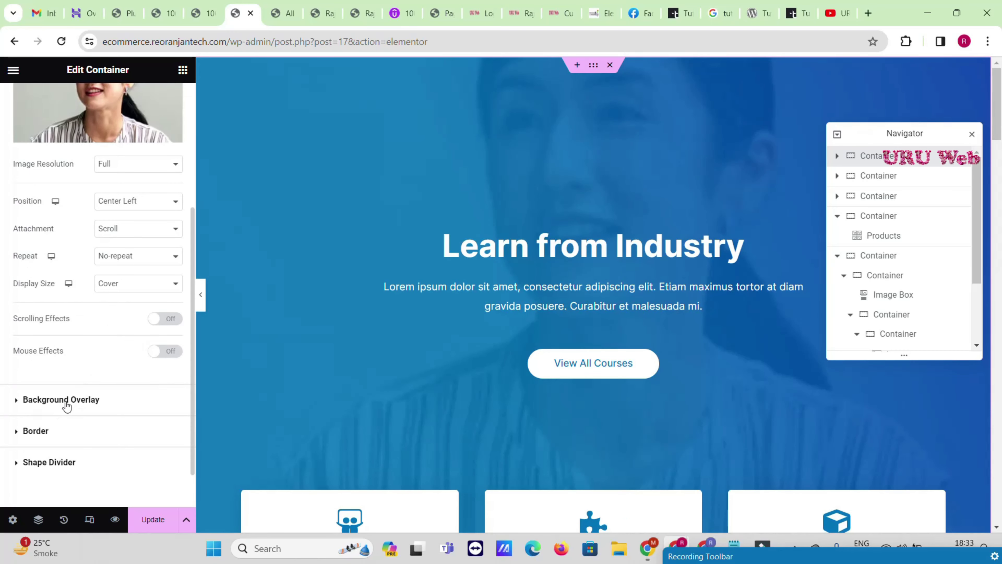
left_click(63, 400)
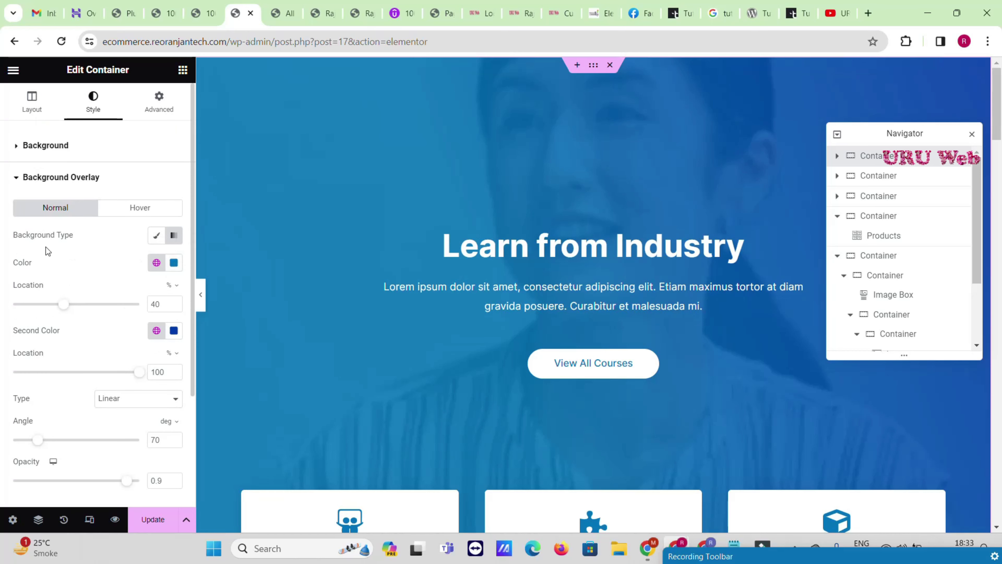
left_click(173, 263)
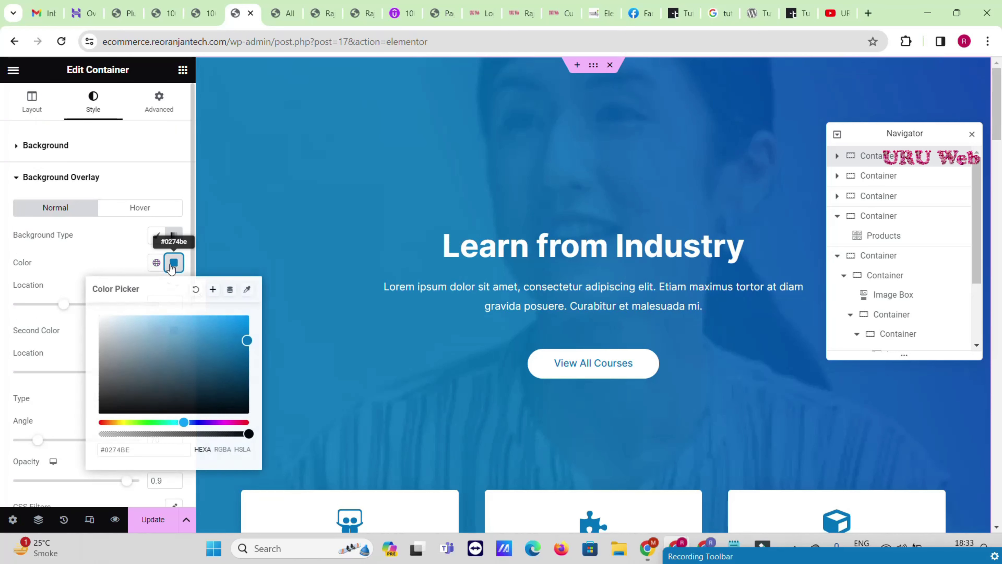
left_click(200, 317)
left_click(220, 324)
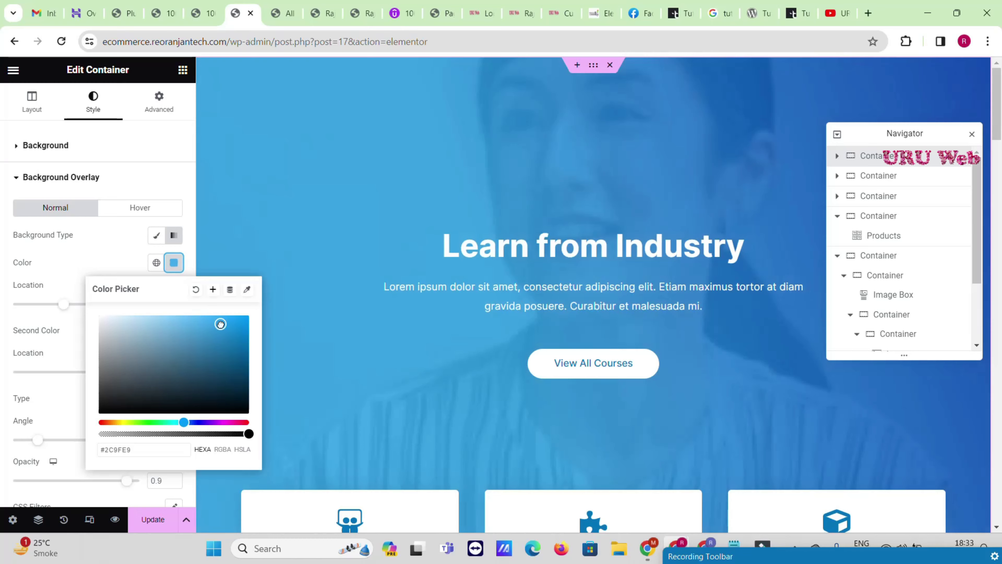
left_click(238, 369)
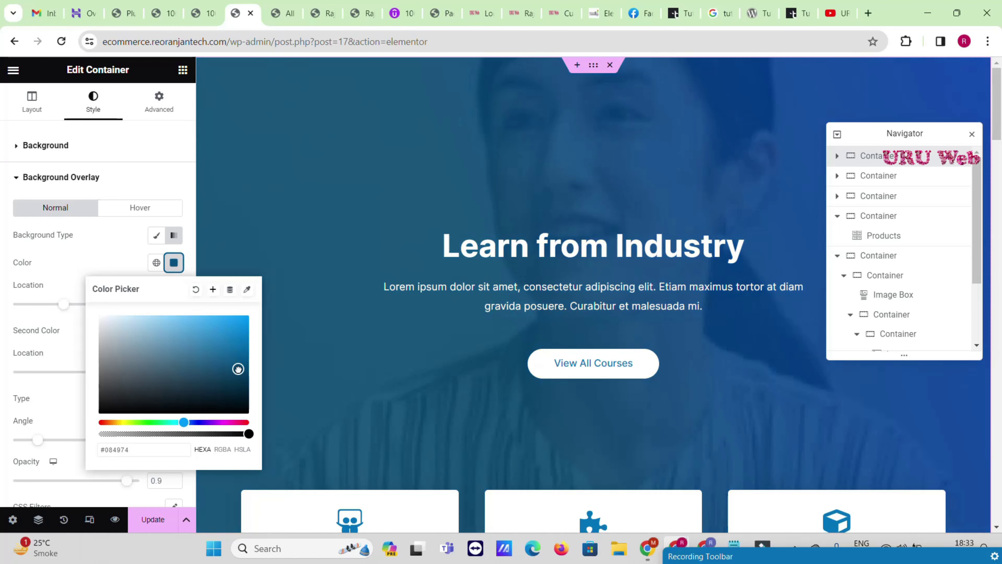
left_click(247, 383)
left_click(248, 372)
left_click(194, 354)
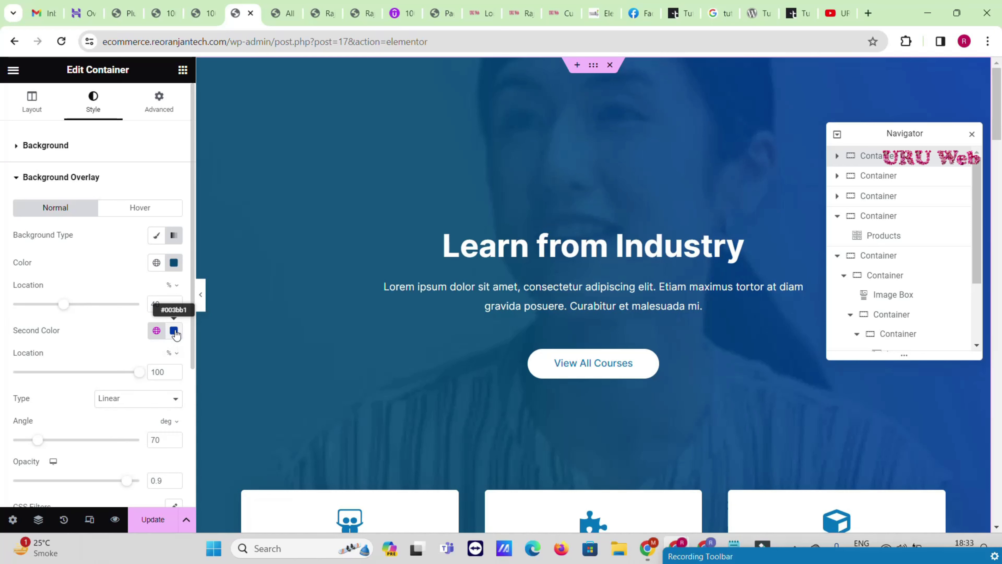
Set the second gradient colour of the hero's background overlay to black (#000000) and update the page.
left_click(174, 331)
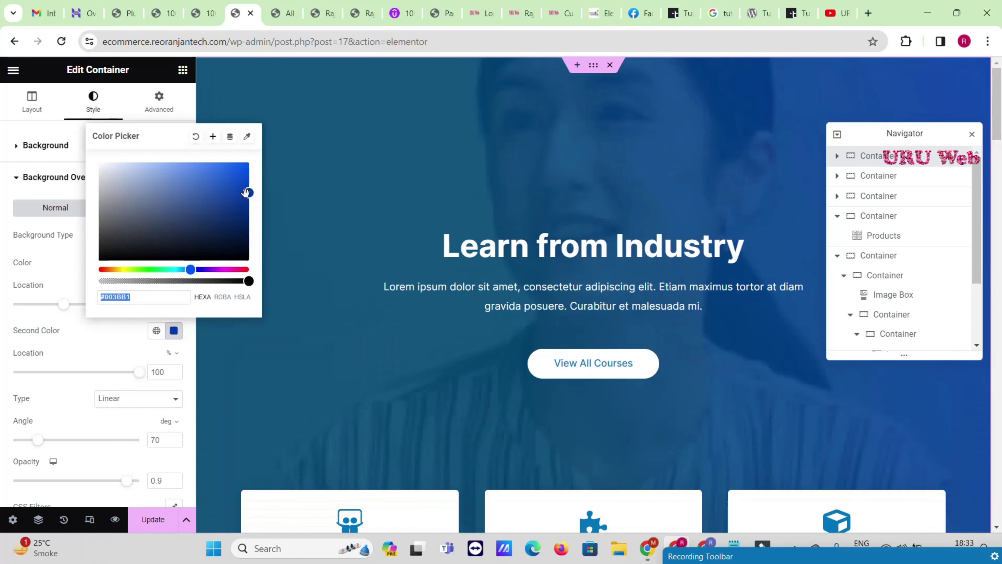
left_click_drag(247, 185, 246, 178)
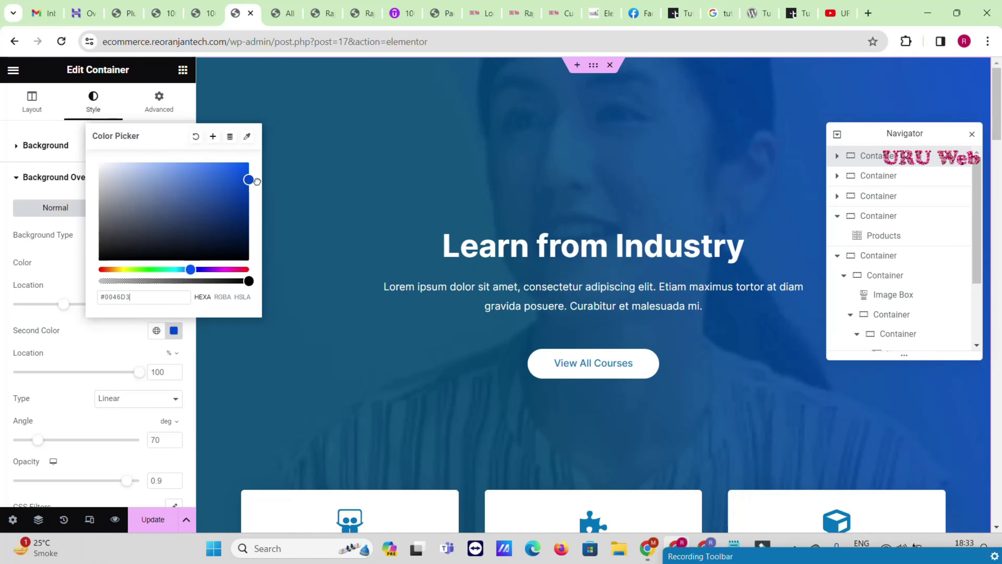
left_click_drag(236, 221, 98, 425)
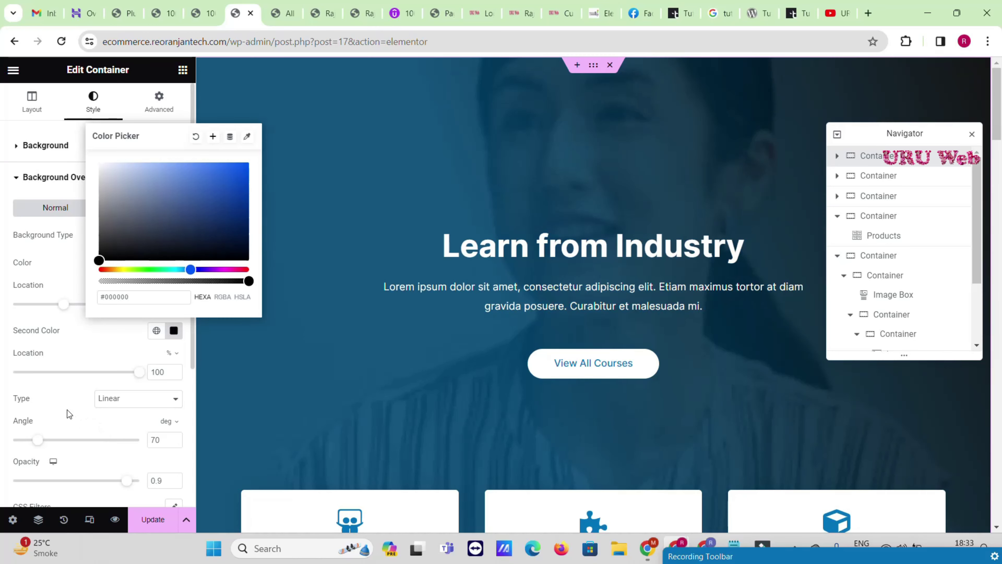
left_click(98, 426)
left_click(152, 528)
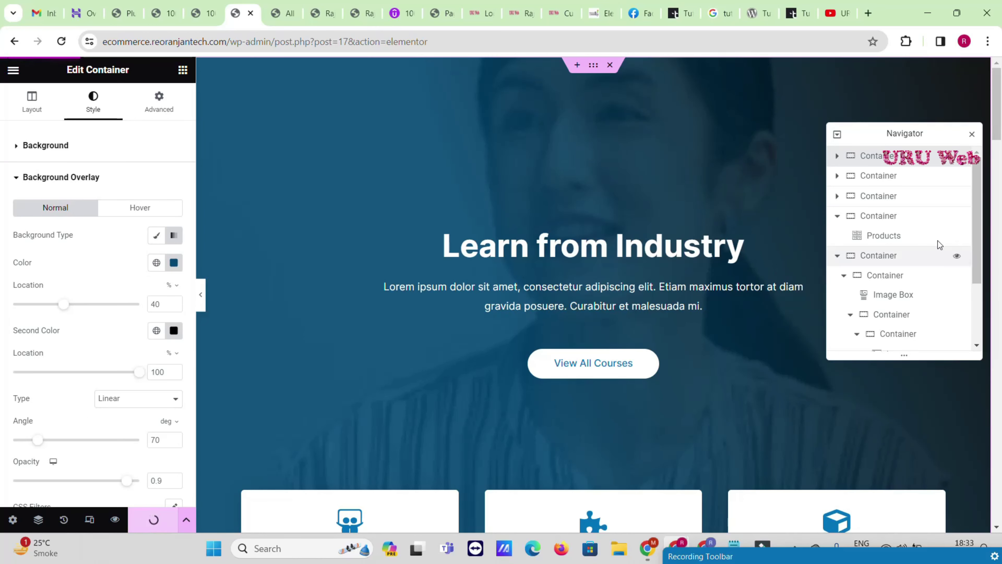
Look over the remaining home page sections down to the footer and open the published page.
scroll(959, 277, "down", 3)
scroll(543, 373, "down", 15)
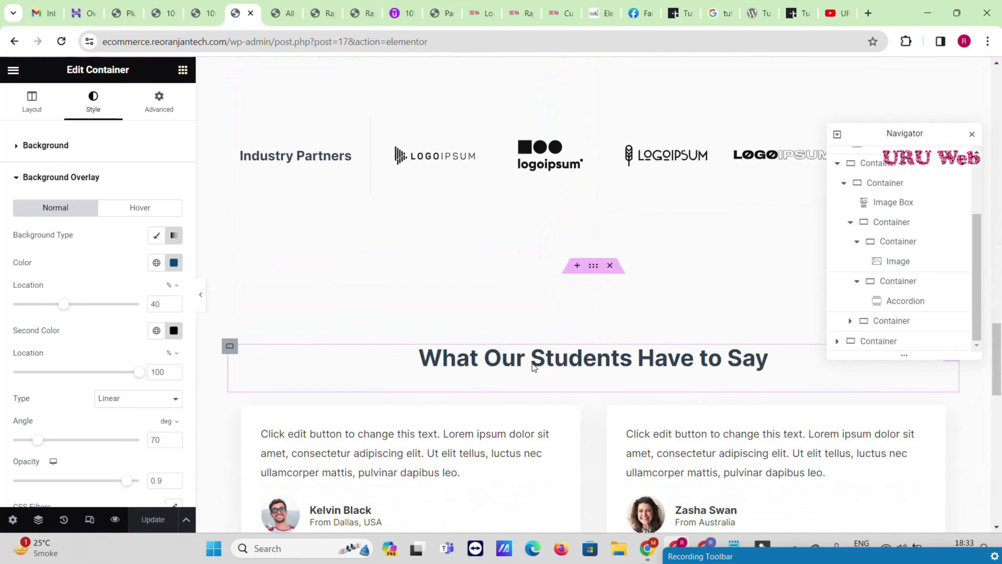
scroll(532, 364, "down", 10)
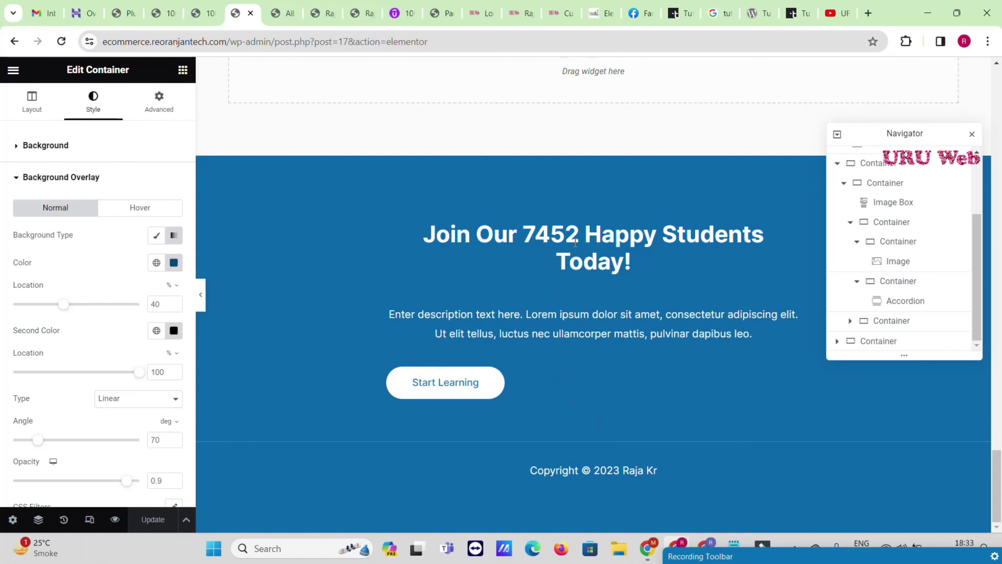
key("Escape")
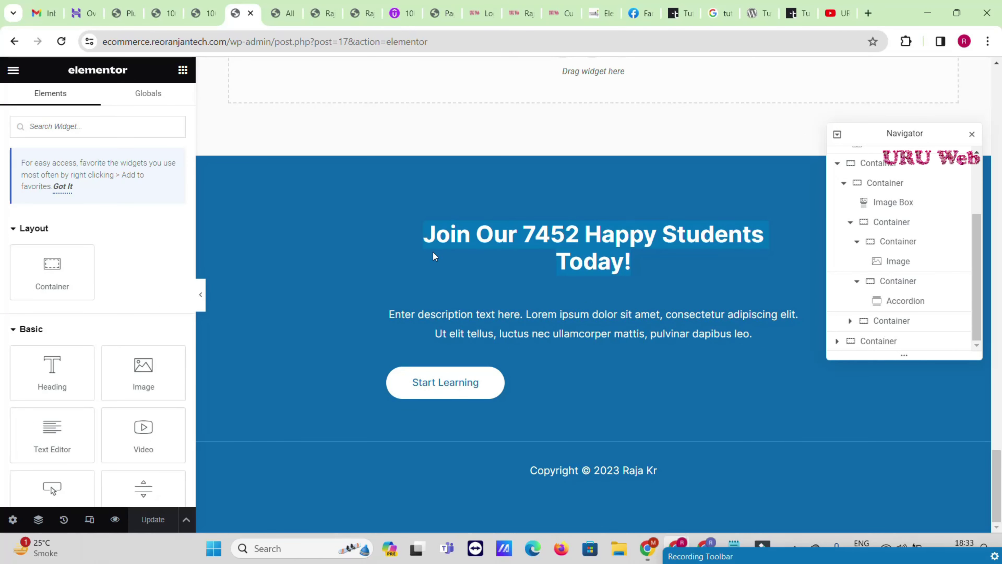
left_click(13, 70)
left_click(56, 294)
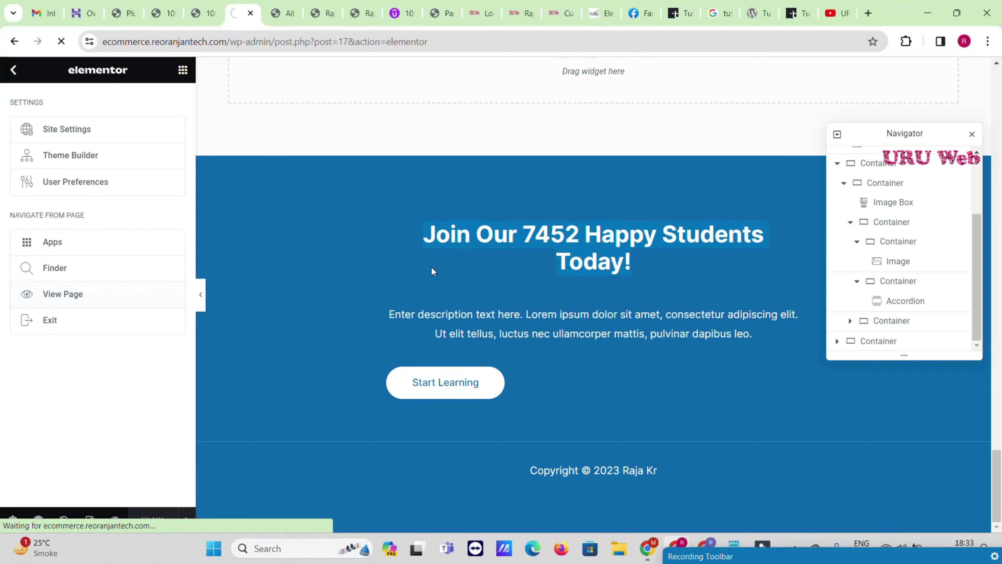
Switch to the All Courses page and open it for editing with Elementor.
key("ctrl+Tab")
scroll(217, 118, "up", 6)
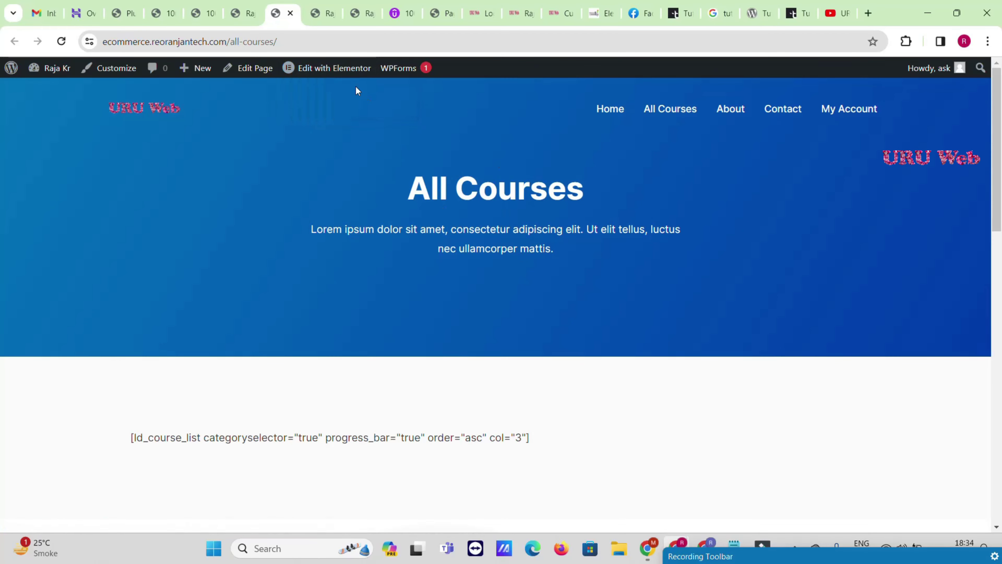
left_click(348, 73)
scroll(410, 334, "down", 8)
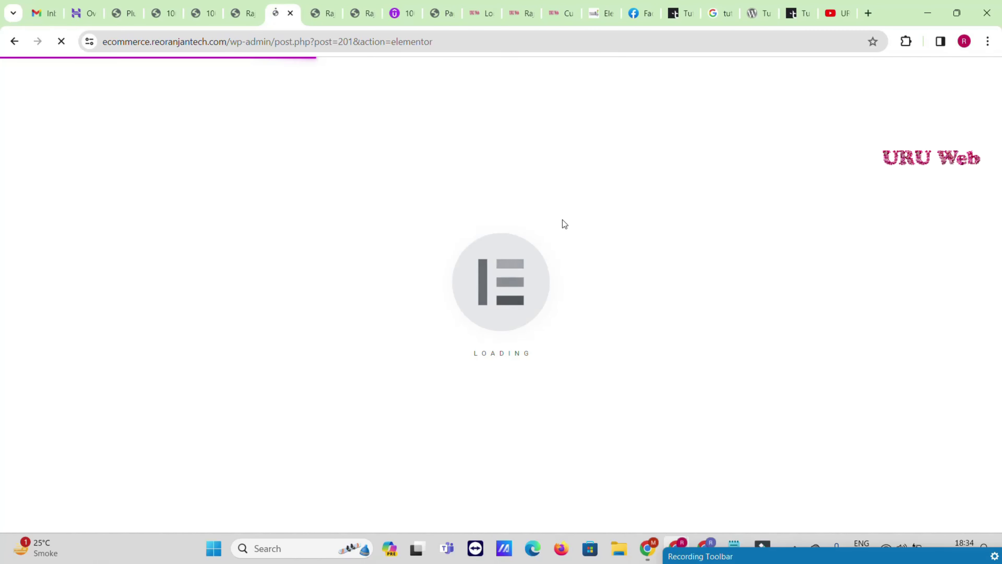
Check the published home page down to Our Most Popular Courses and reopen it for editing with Elementor.
left_click(248, 5)
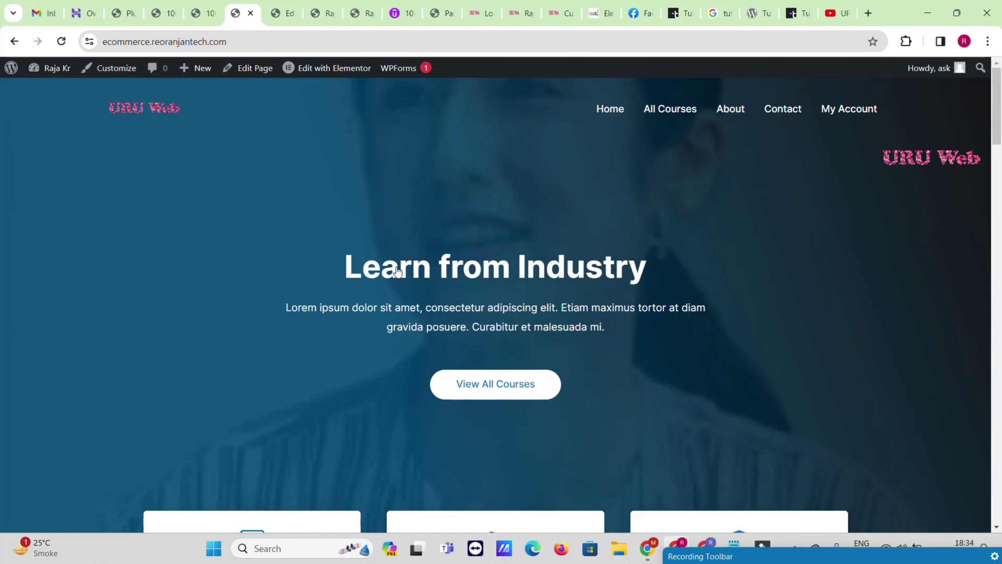
scroll(398, 271, "down", 10)
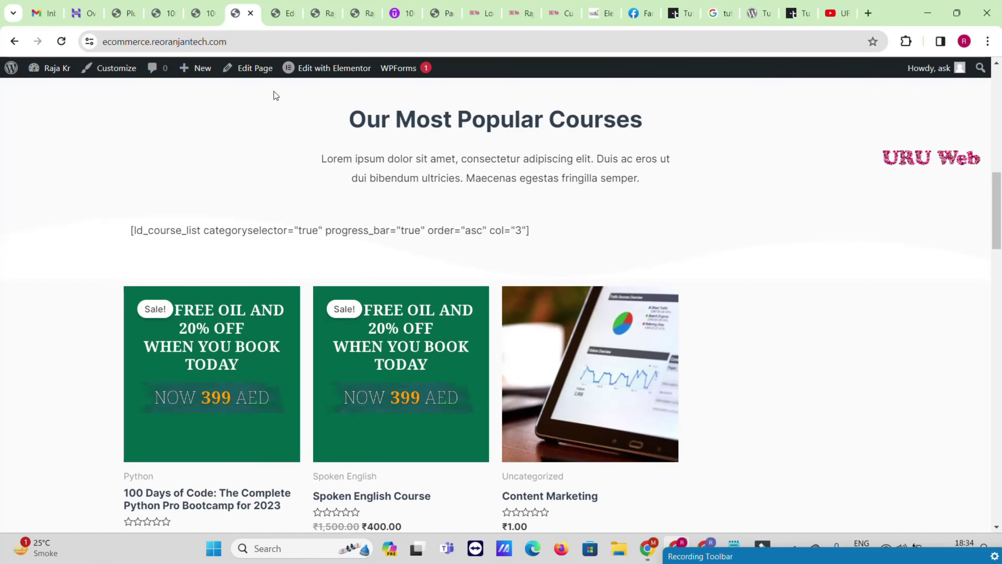
left_click(331, 68)
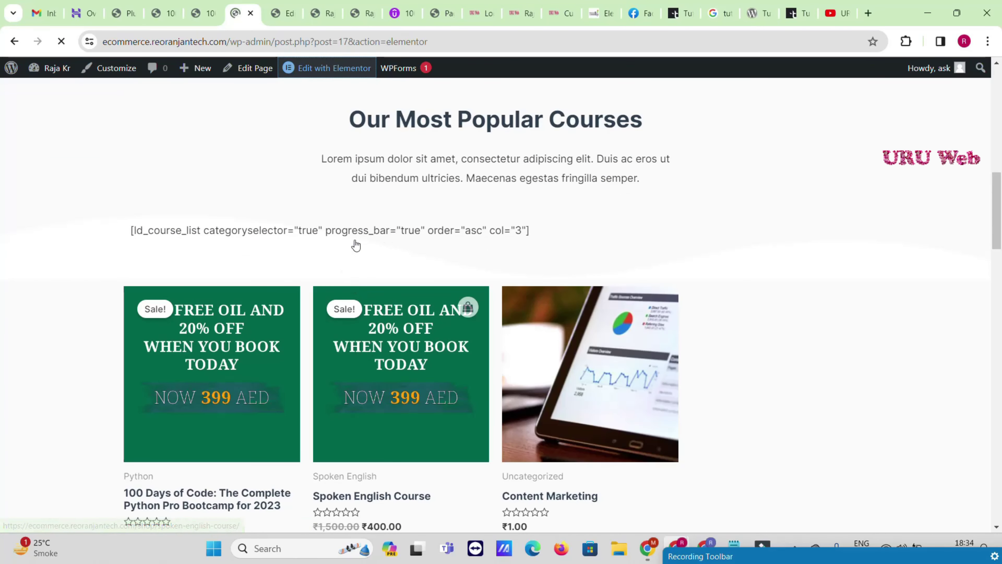
Delete the container holding the ld_course_list shortcode on the All Courses page.
left_click(287, 6)
scroll(446, 269, "down", 5)
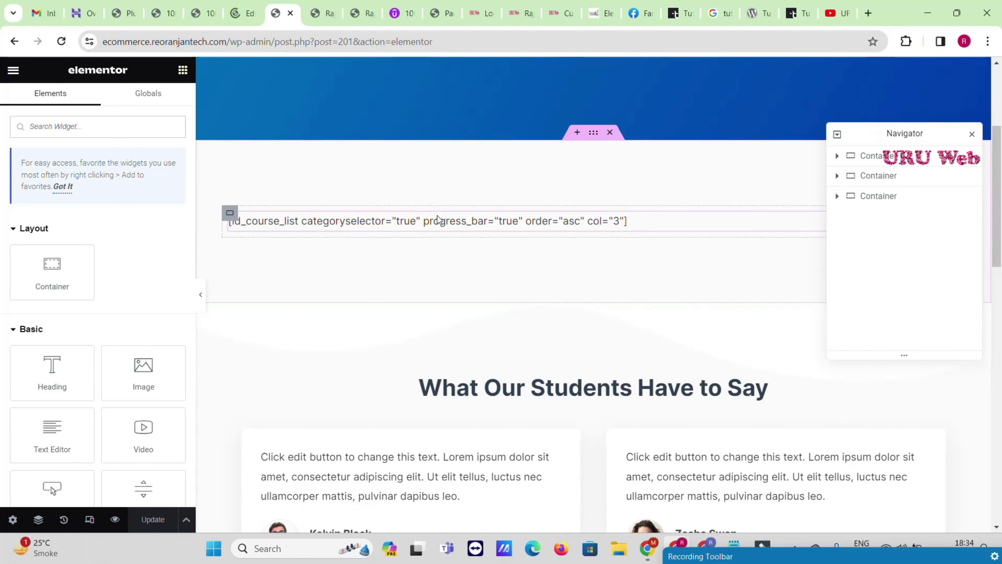
left_click(230, 213)
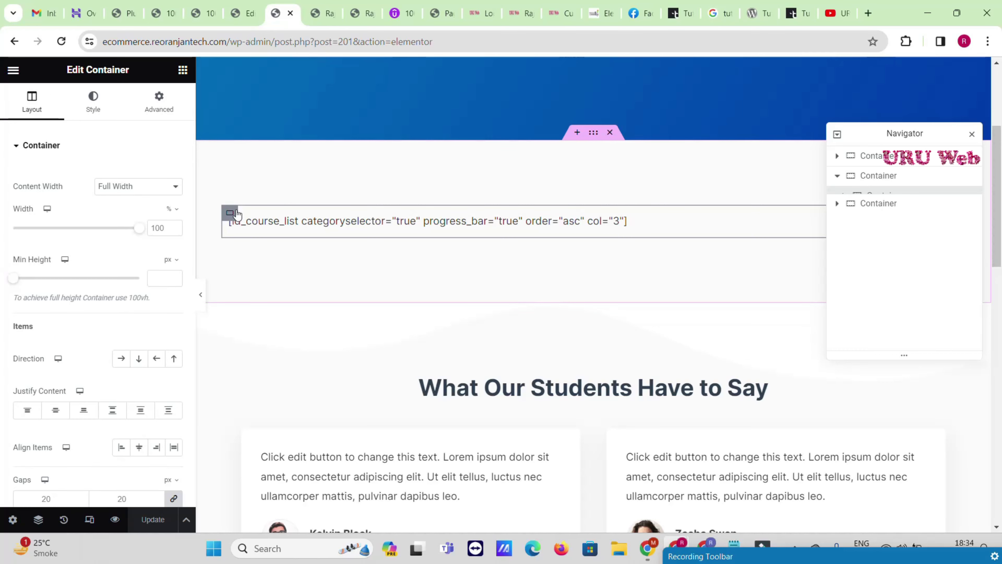
right_click(230, 213)
left_click(298, 498)
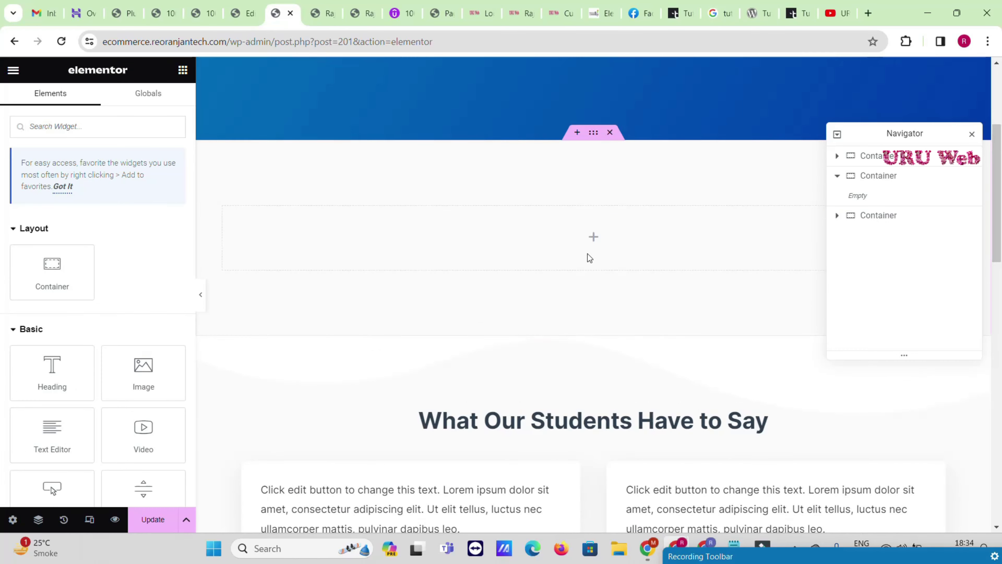
Place the WooCommerce Products widget in the empty container on the All Courses page.
scroll(53, 361, "down", 20)
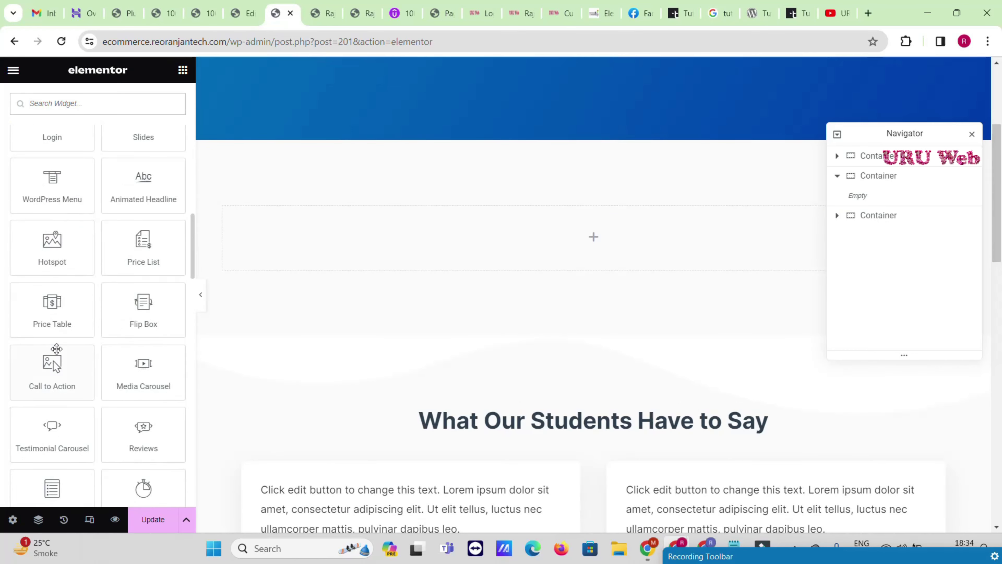
scroll(53, 392, "down", 5)
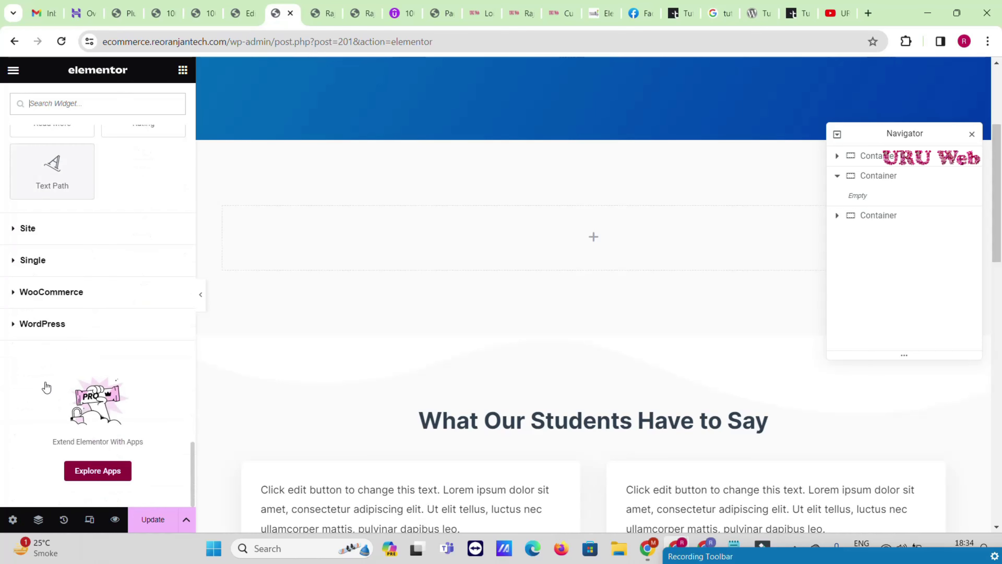
left_click(45, 293)
left_click_drag(44, 347, 590, 250)
Look over the All Courses page, update it and close its editor tab.
scroll(631, 213, "up", 5)
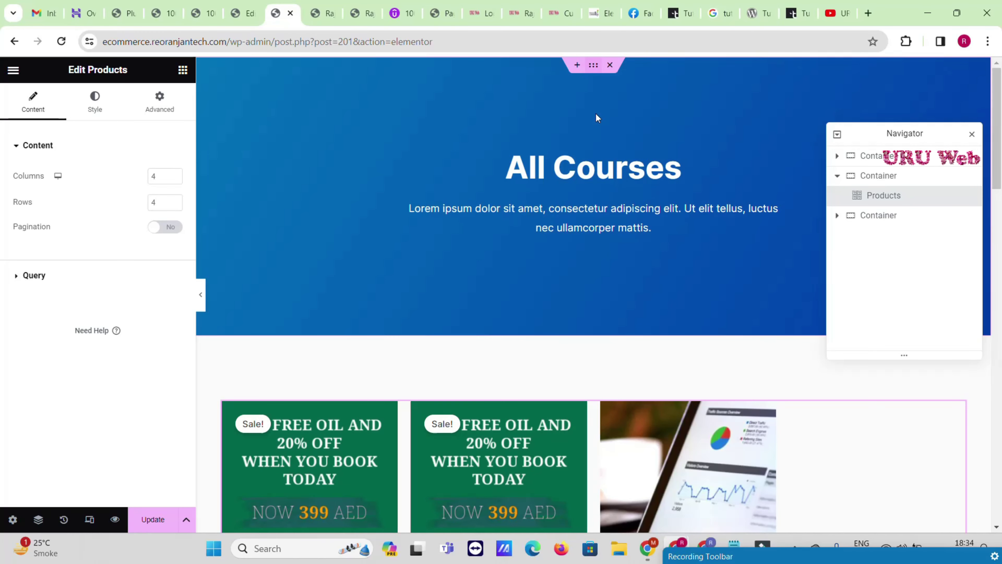
scroll(604, 238, "down", 20)
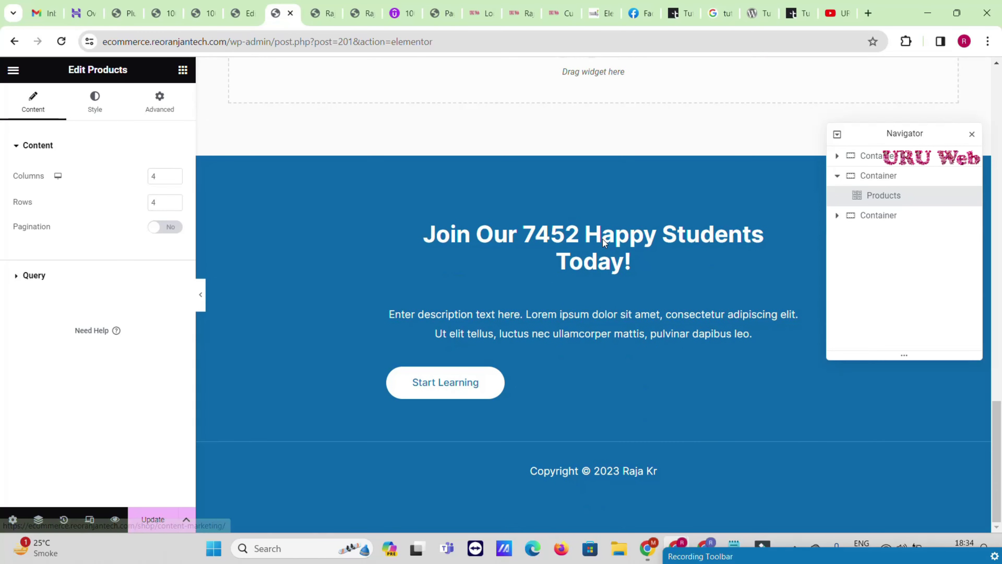
left_click(577, 206)
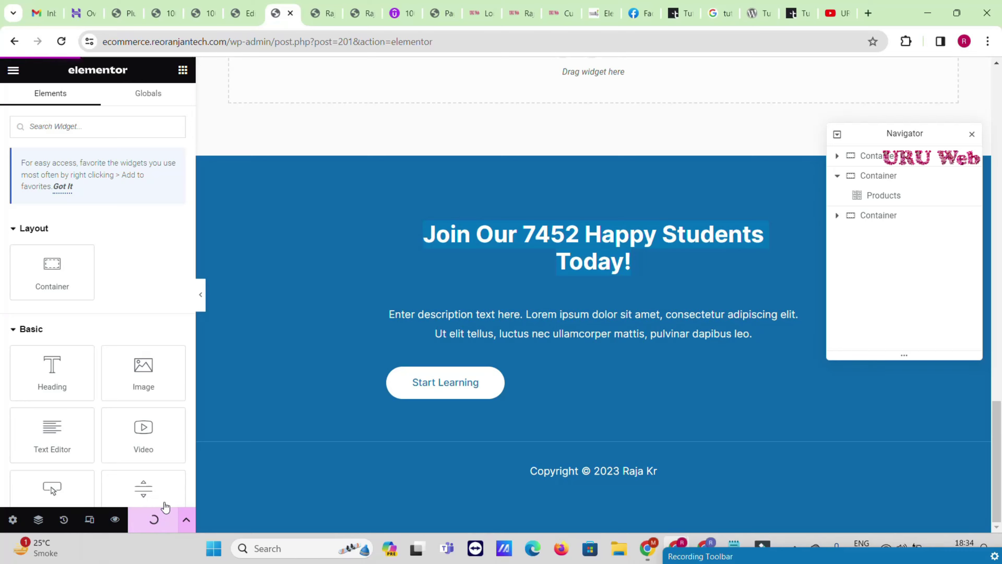
scroll(539, 136, "up", 20)
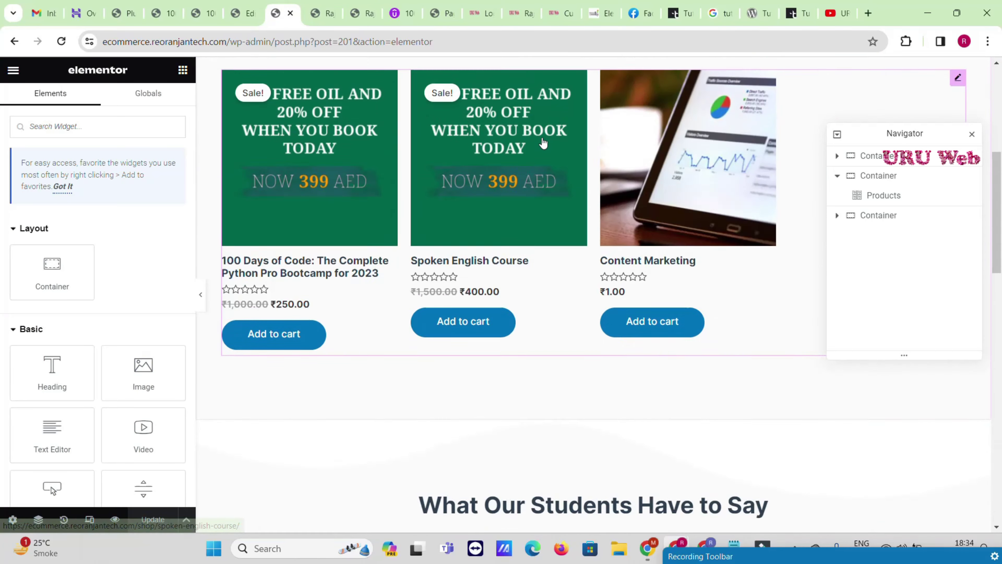
scroll(594, 372, "down", 8)
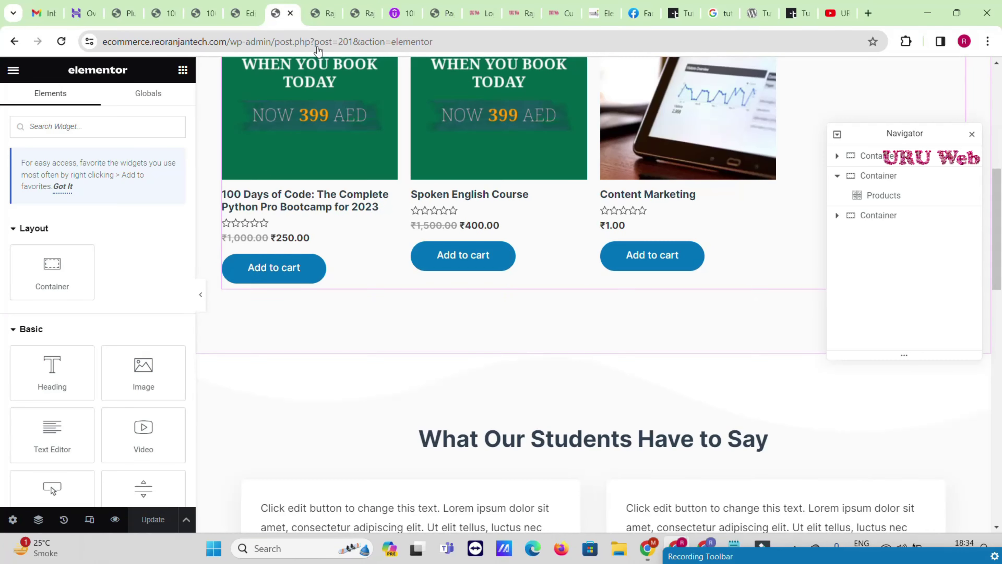
left_click(290, 14)
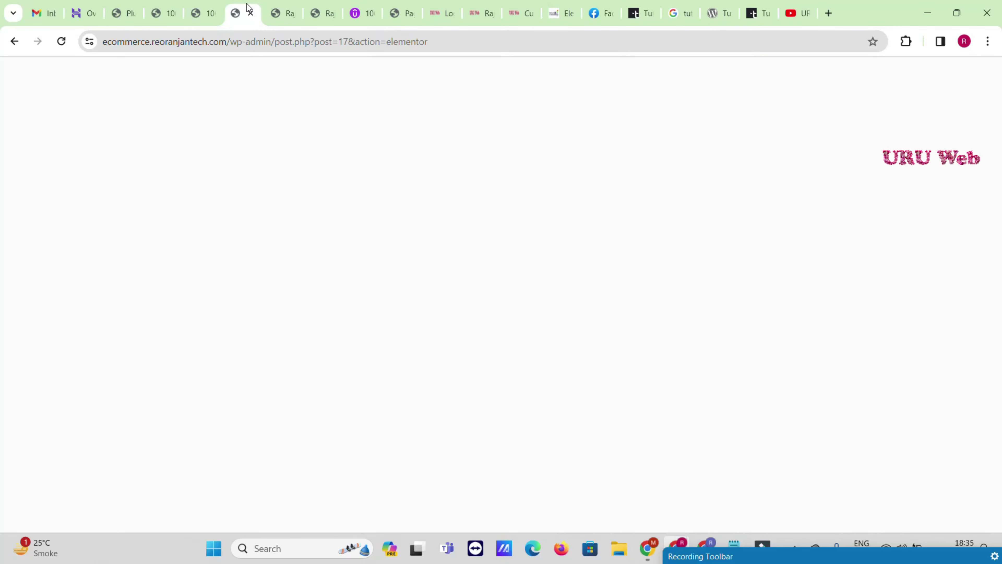
Delete the ld_course_list shortcode under Our Most Popular Courses on the home page and update the page.
scroll(596, 314, "down", 8)
scroll(595, 314, "down", 5)
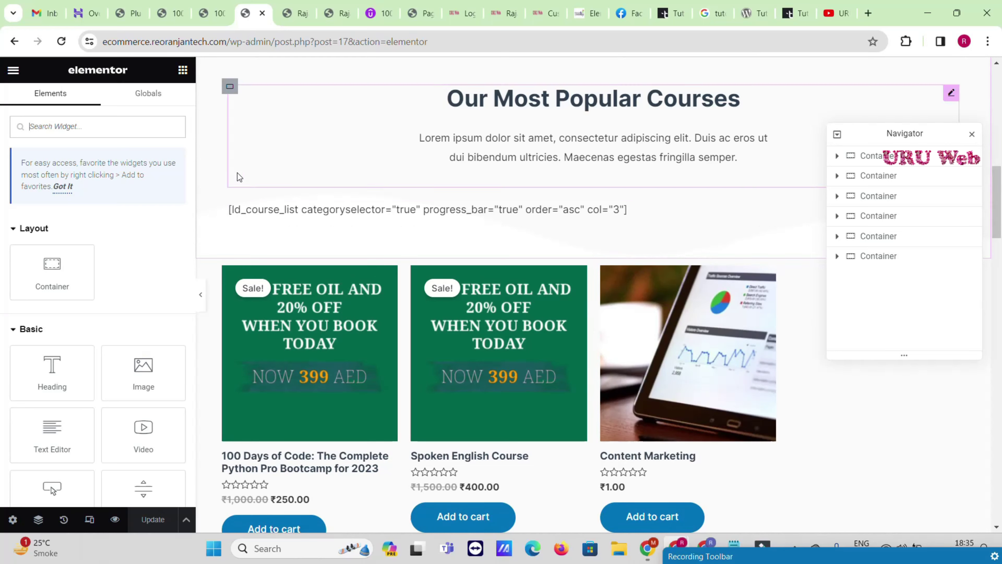
right_click(278, 214)
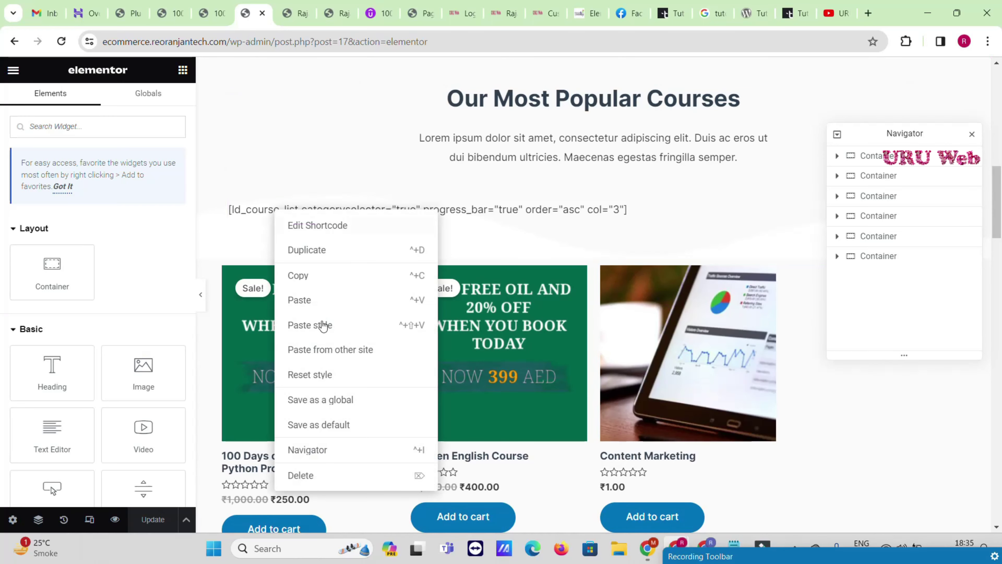
left_click(311, 476)
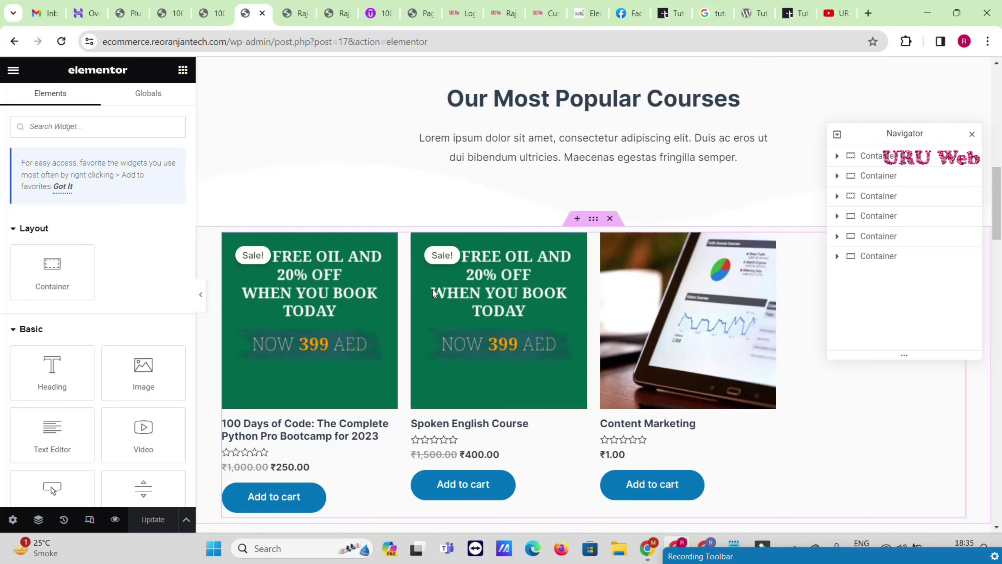
left_click(163, 521)
View the live home page from the editor and look over the product listing under Our Most Popular Courses.
scroll(203, 300, "down", 5)
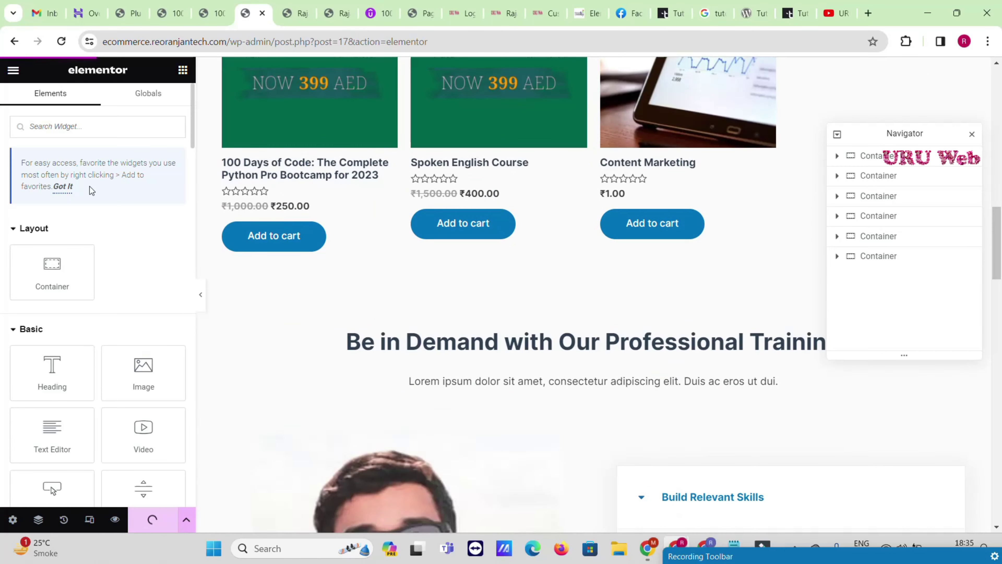
left_click(13, 70)
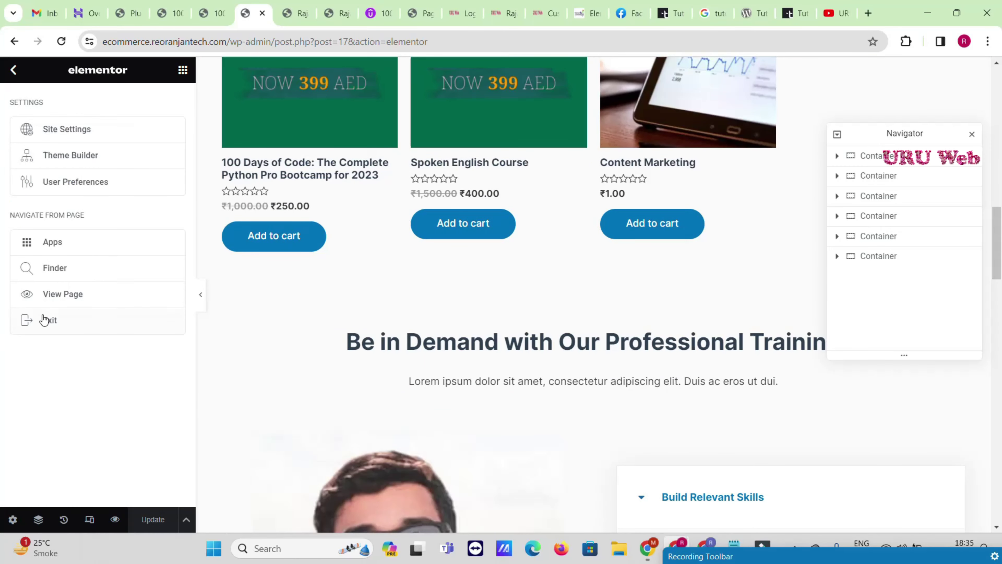
left_click(71, 296)
scroll(595, 222, "down", 8)
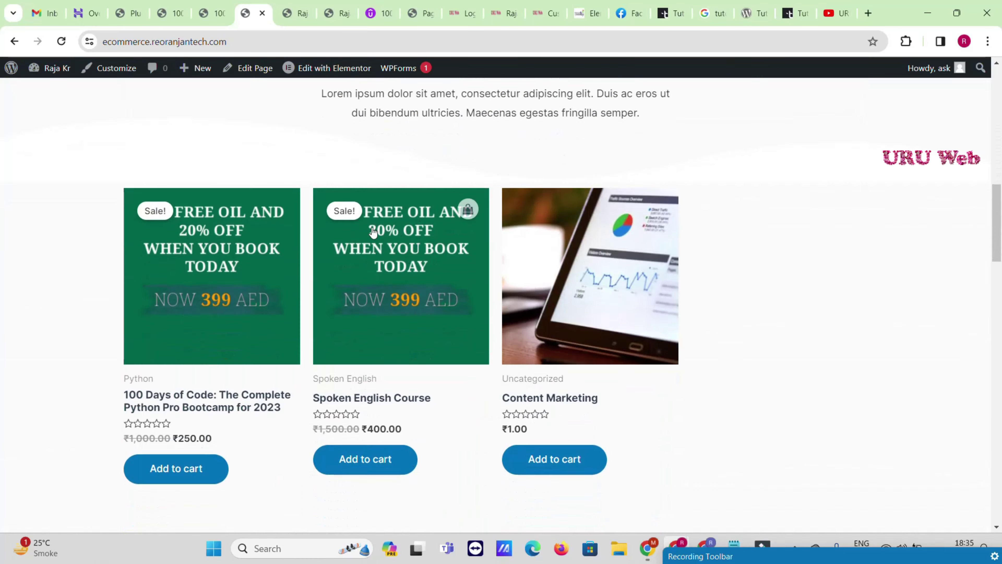
Open the 100 Days of Code product page from the home page and review its price and description.
left_click(181, 266)
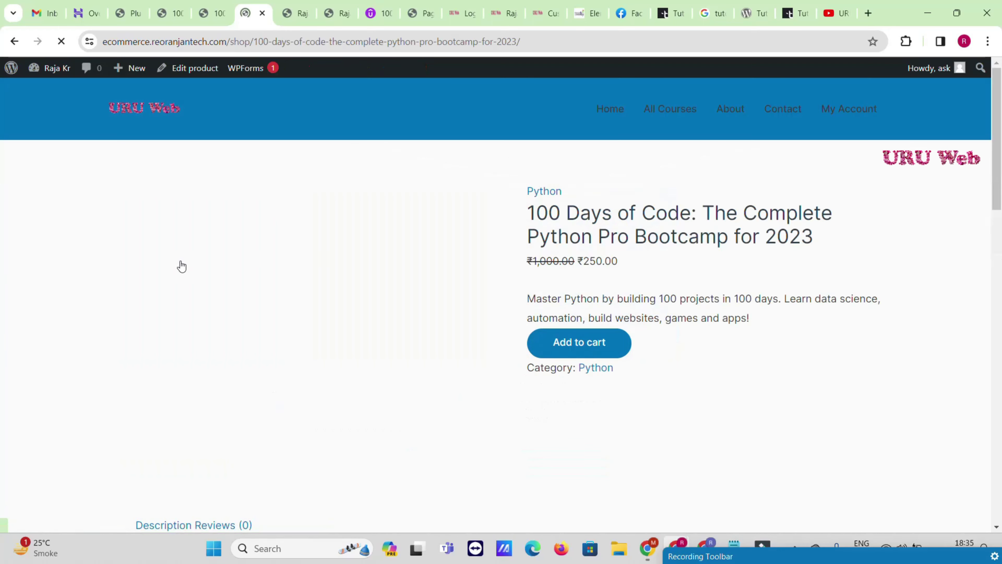
scroll(661, 175, "down", 15)
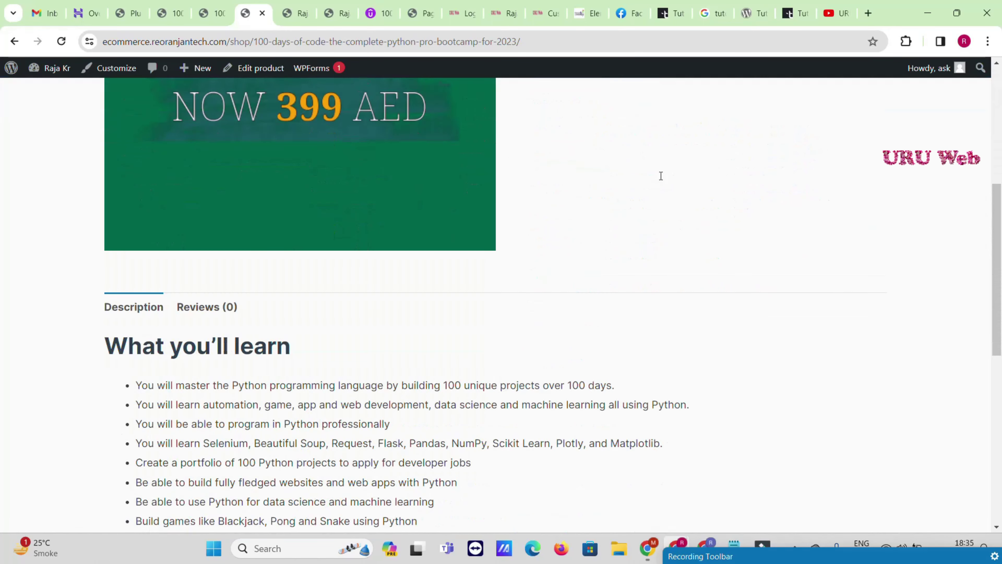
scroll(661, 176, "up", 10)
scroll(661, 176, "up", 6)
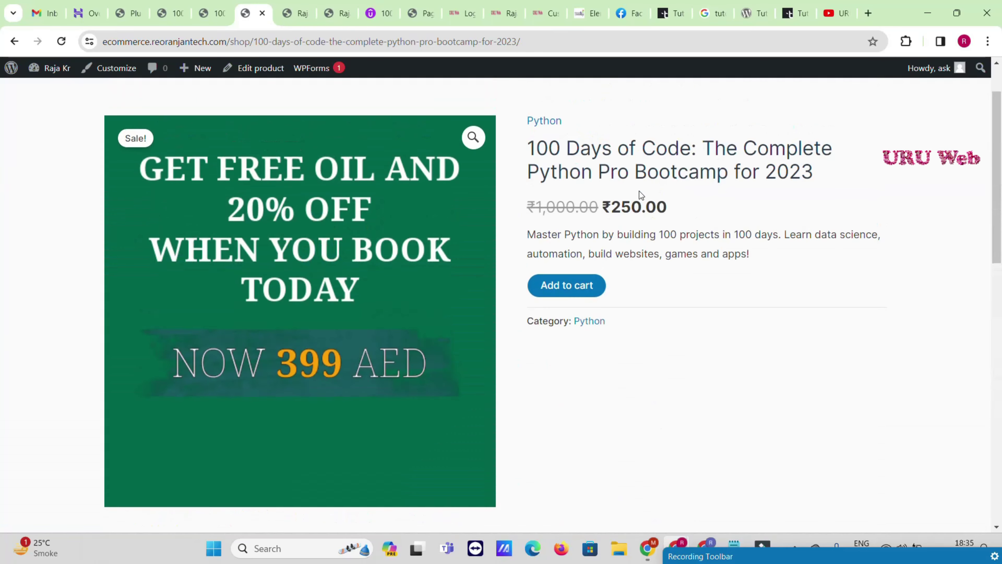
Put the 100 Days of Code course in the cart and proceed from the cart to checkout.
left_click(576, 291)
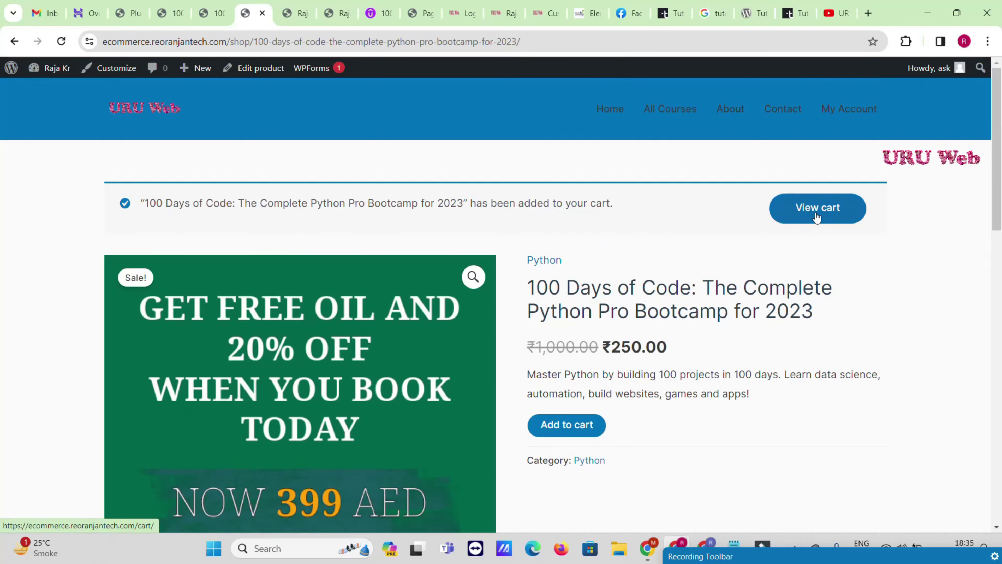
left_click(817, 213)
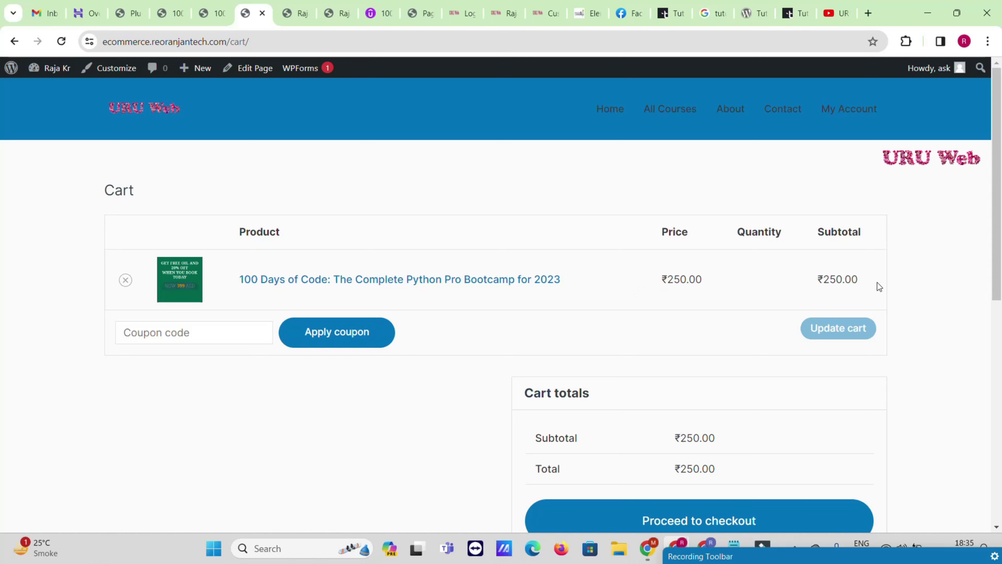
scroll(712, 315, "down", 5)
left_click(695, 337)
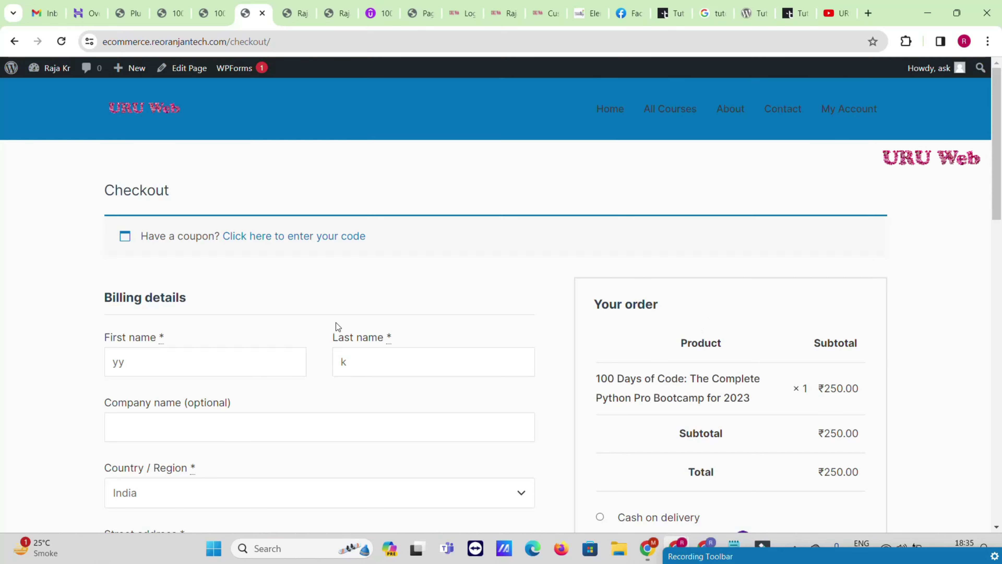
Examine the billing details, order summary and payment options on the checkout page.
scroll(335, 329, "down", 5)
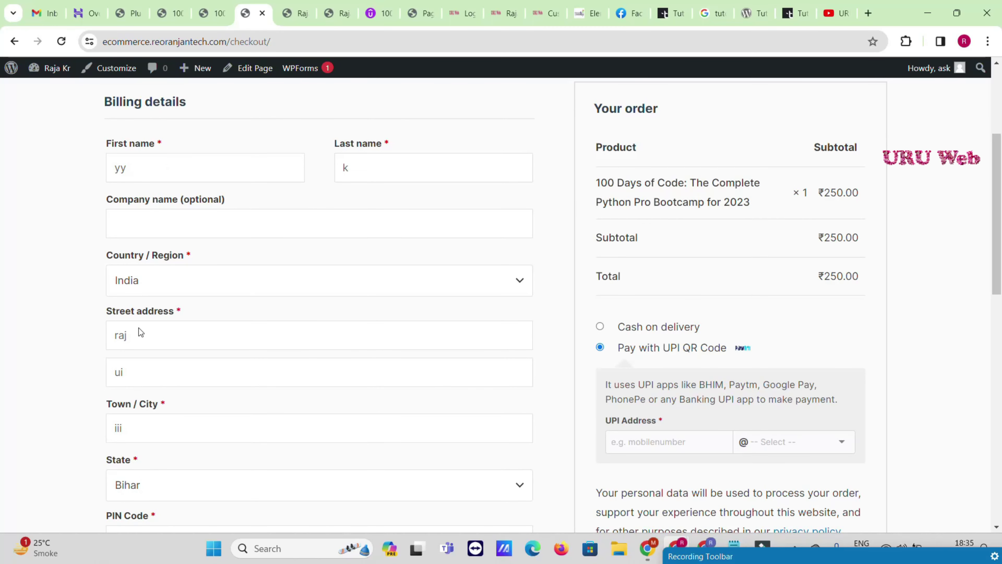
scroll(444, 299, "down", 6)
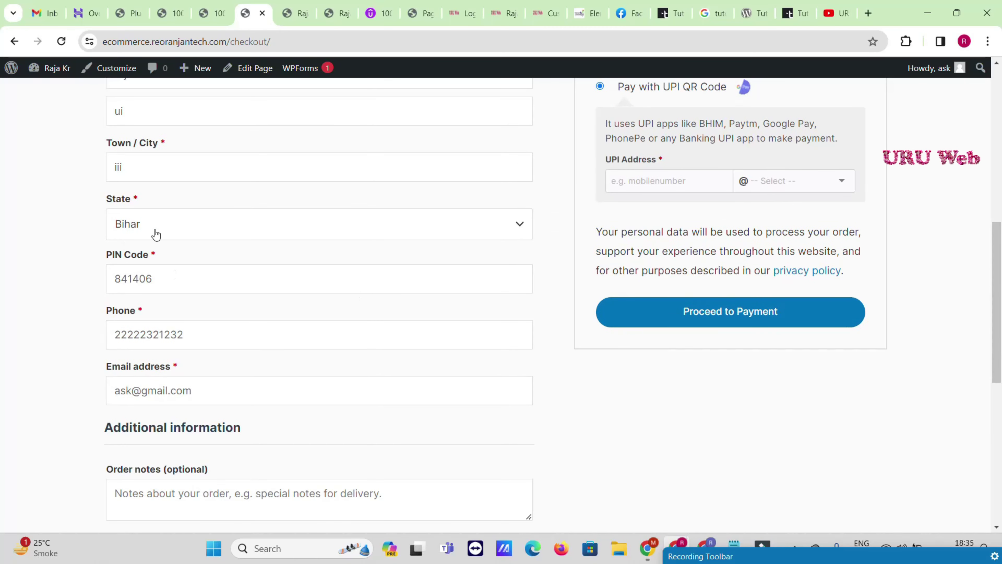
scroll(160, 245, "up", 5)
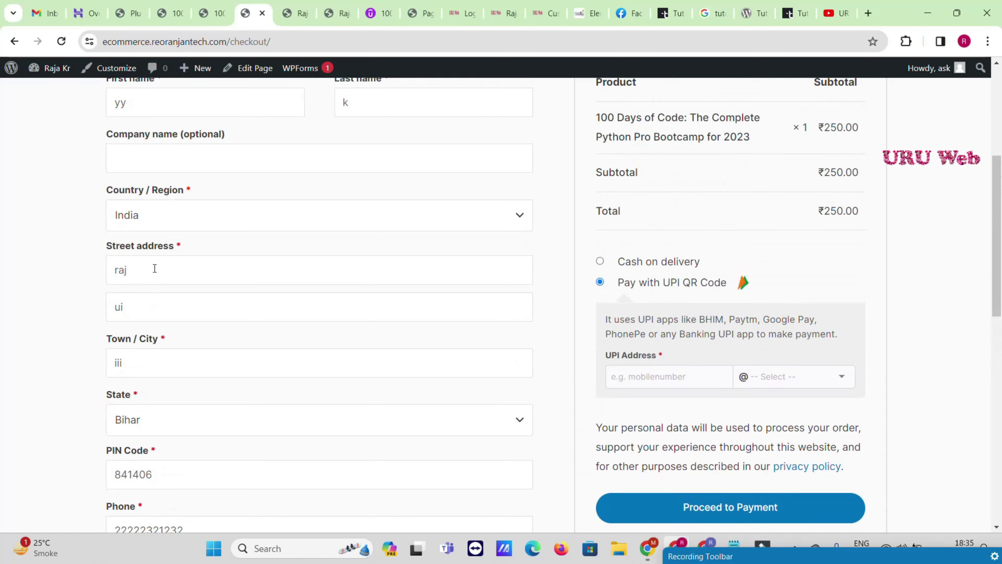
scroll(160, 264, "up", 3)
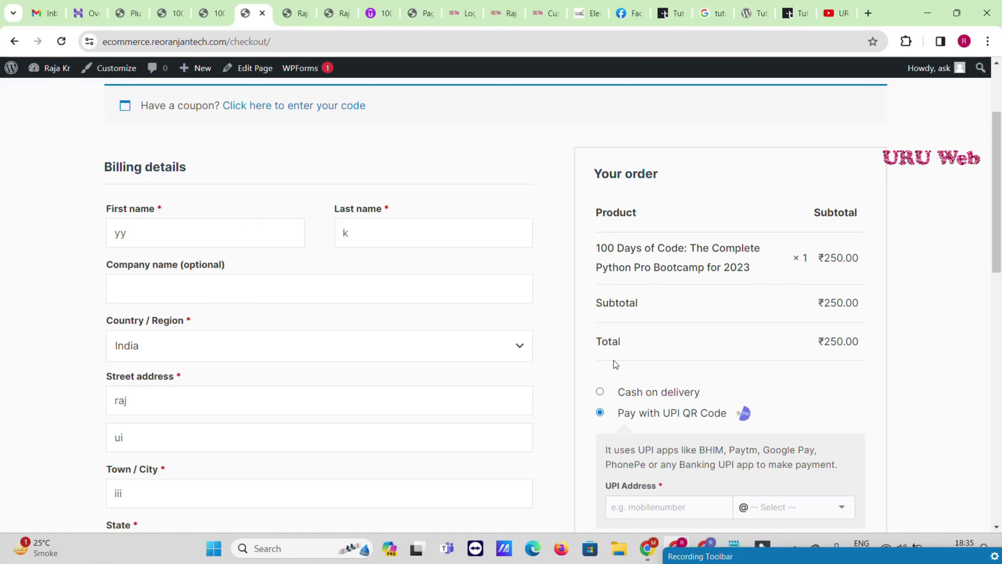
scroll(431, 222, "down", 6)
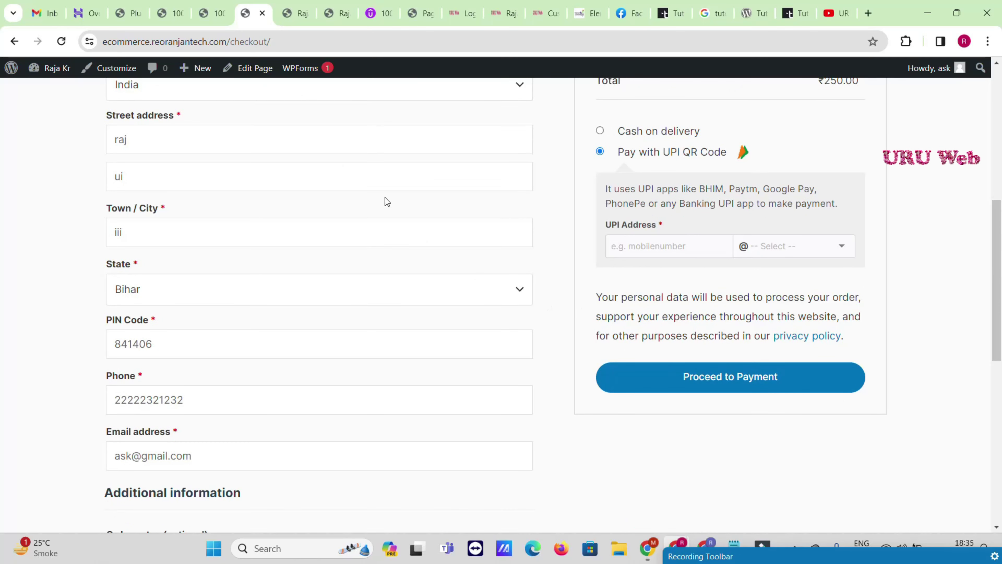
Switch from checkout to the theme customizer for the 100 Days of Code product page and open its Footer Builder.
left_click(213, 13)
left_click(167, 14)
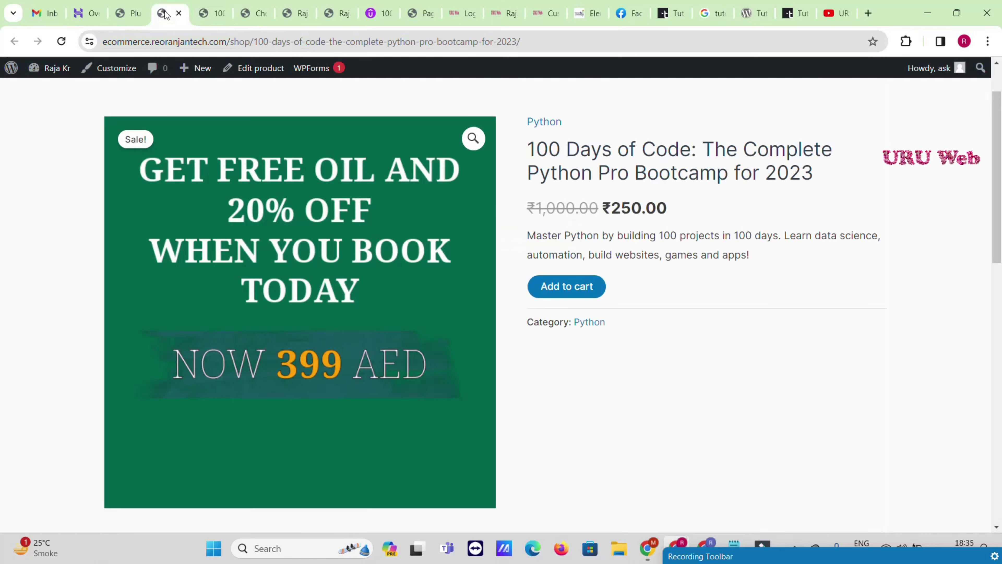
left_click(136, 13)
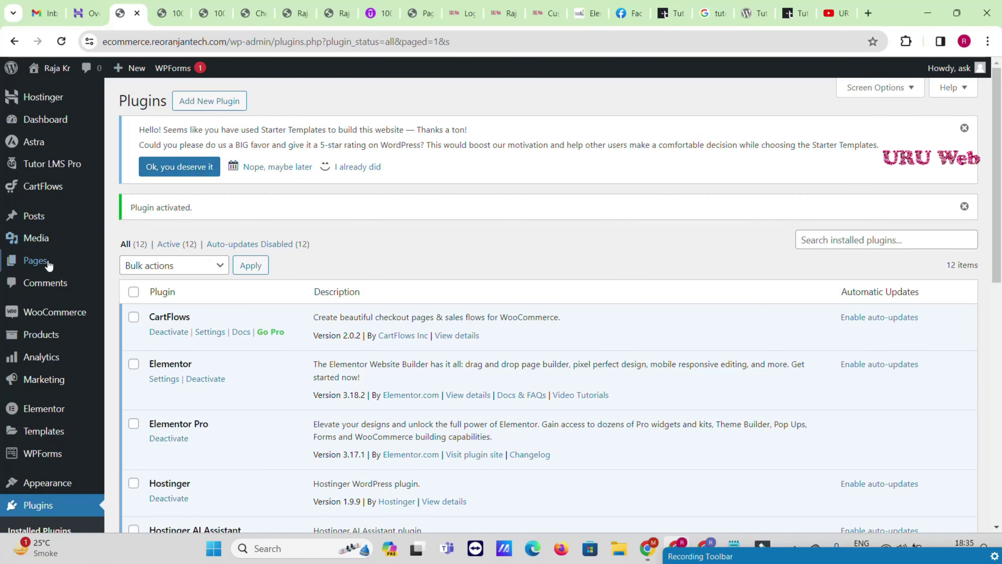
key("ctrl+Tab")
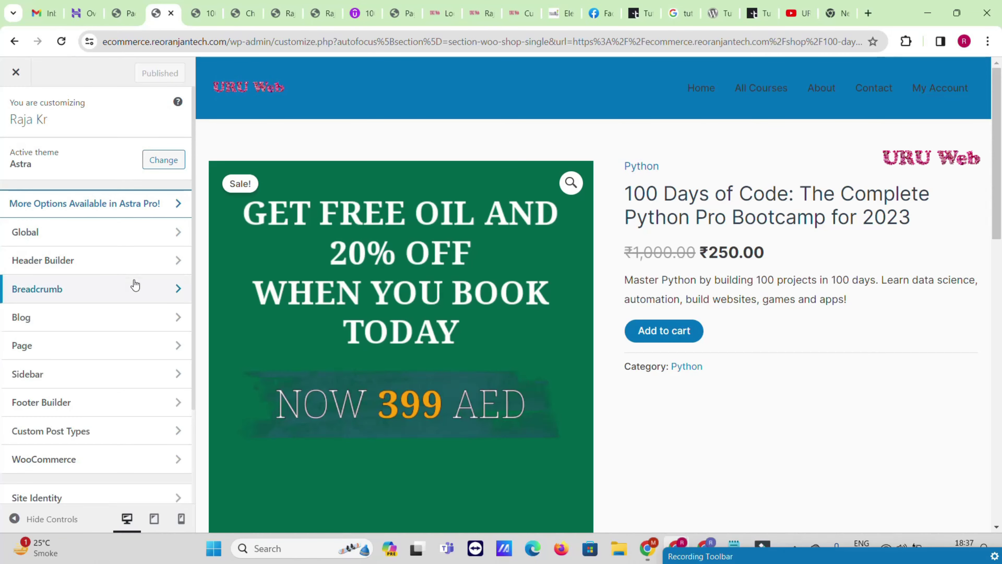
scroll(67, 353, "down", 3)
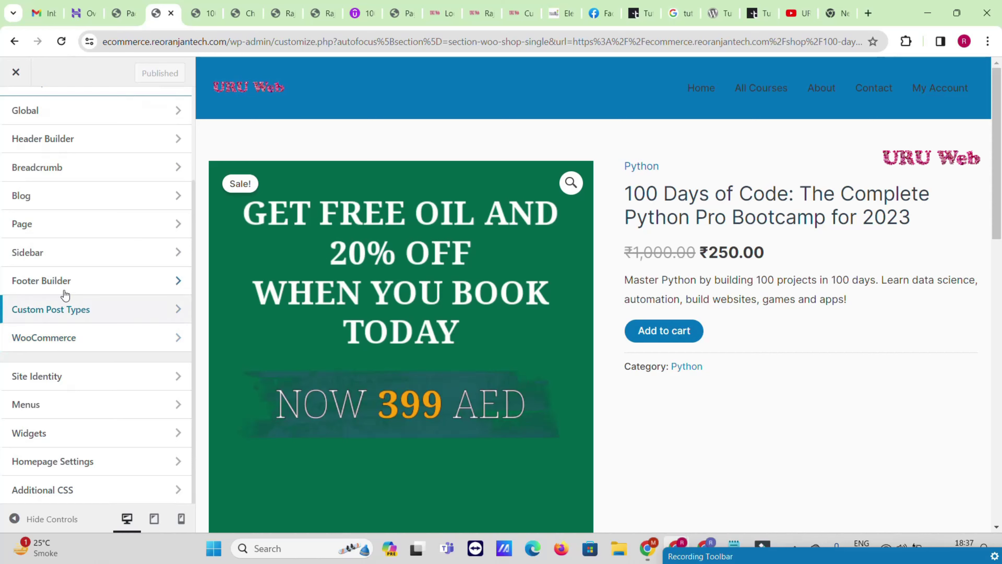
left_click(63, 281)
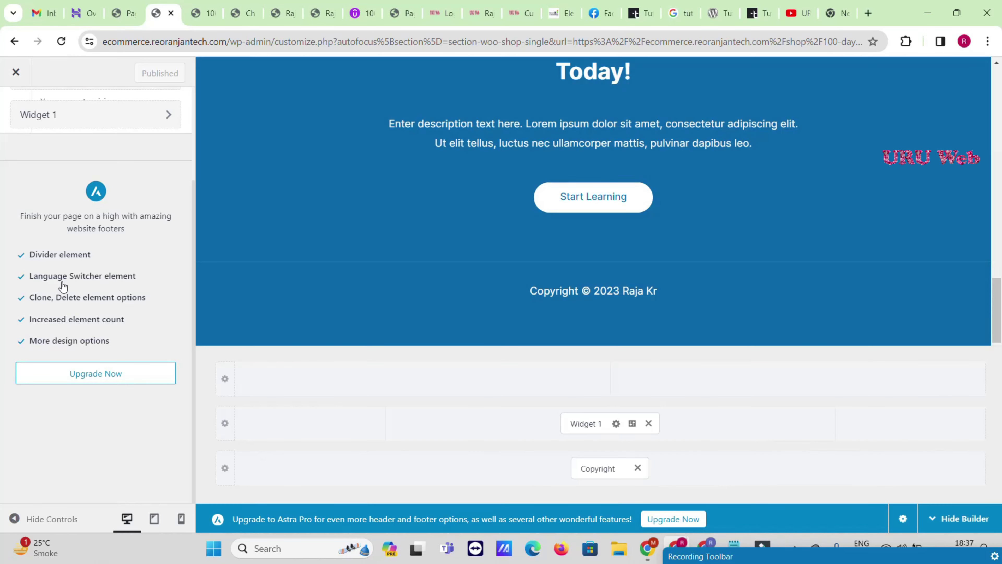
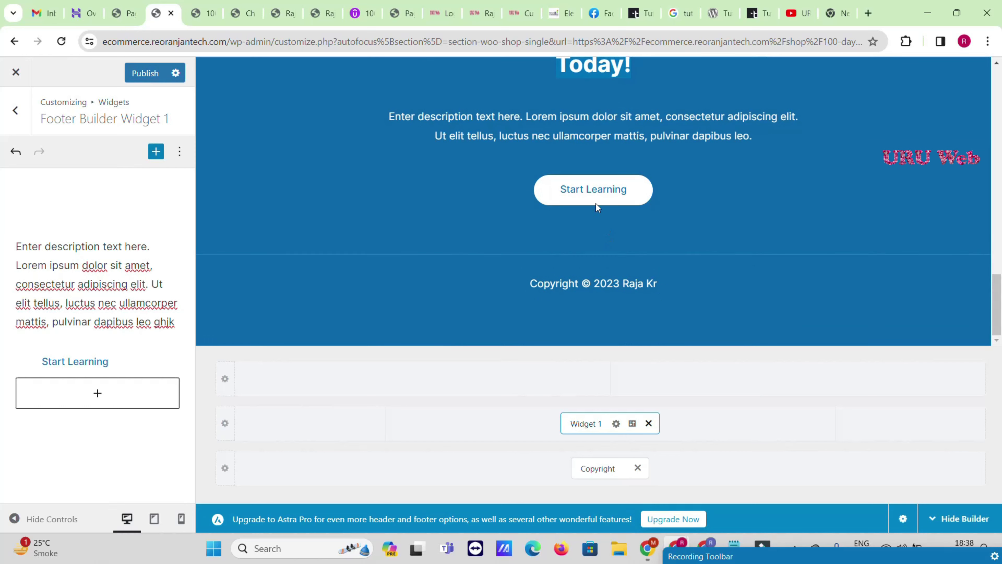
Select the Start Learning text in the footer widget, open the Copyright element's settings and publish the footer changes.
left_click(70, 362)
triple_click(70, 362)
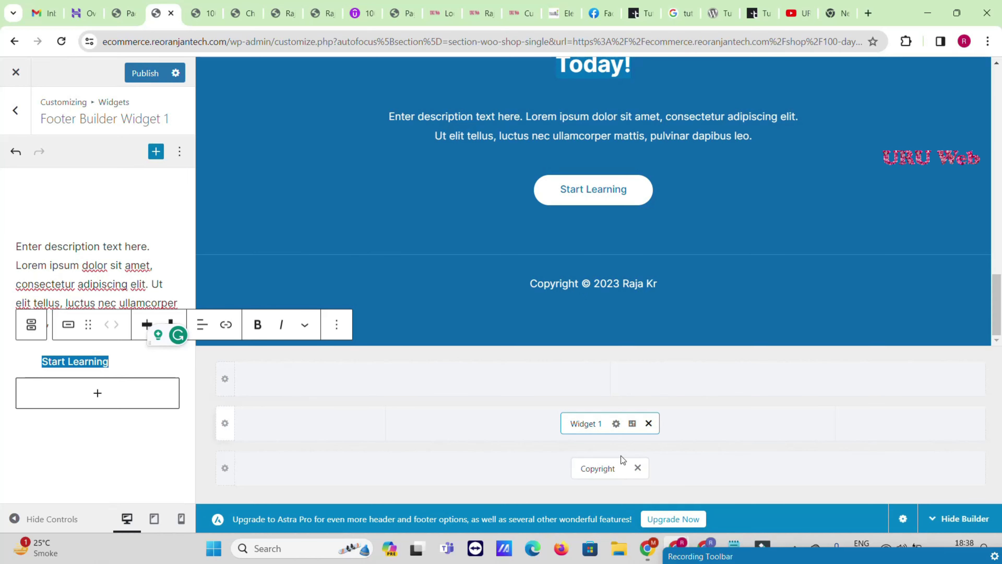
left_click(604, 470)
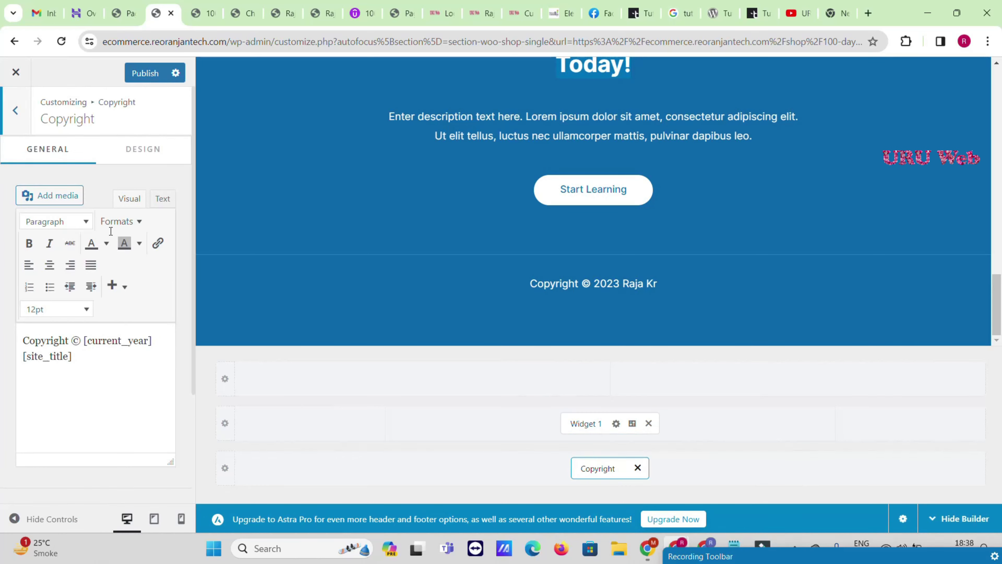
left_click(140, 83)
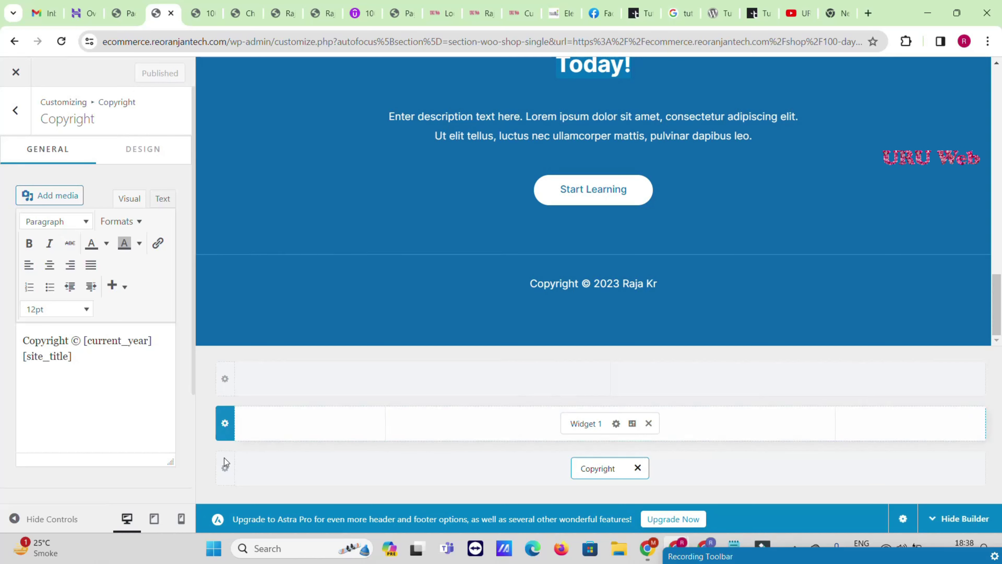
Set the Primary Footer's background color to red F10A0A.
left_click(226, 425)
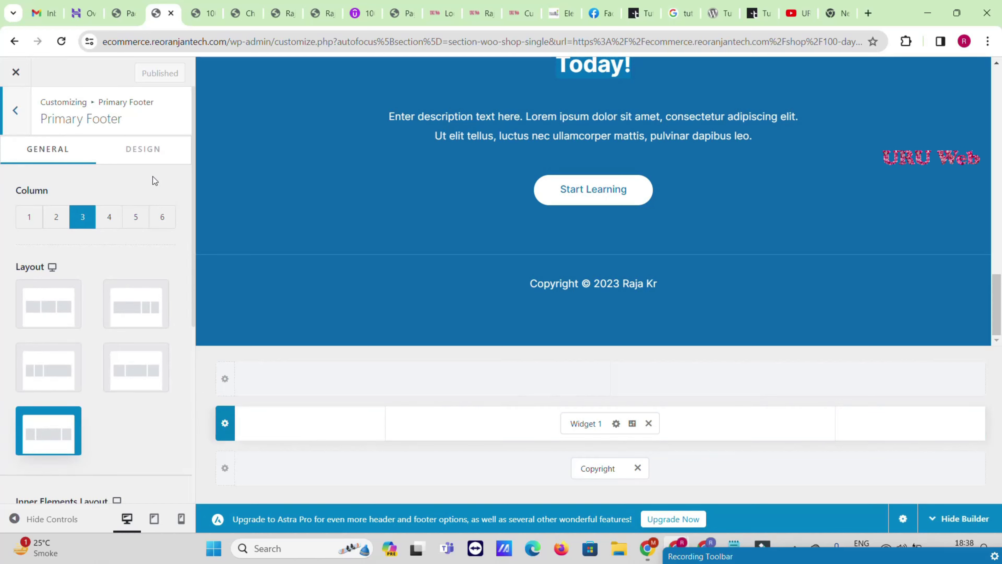
left_click(146, 160)
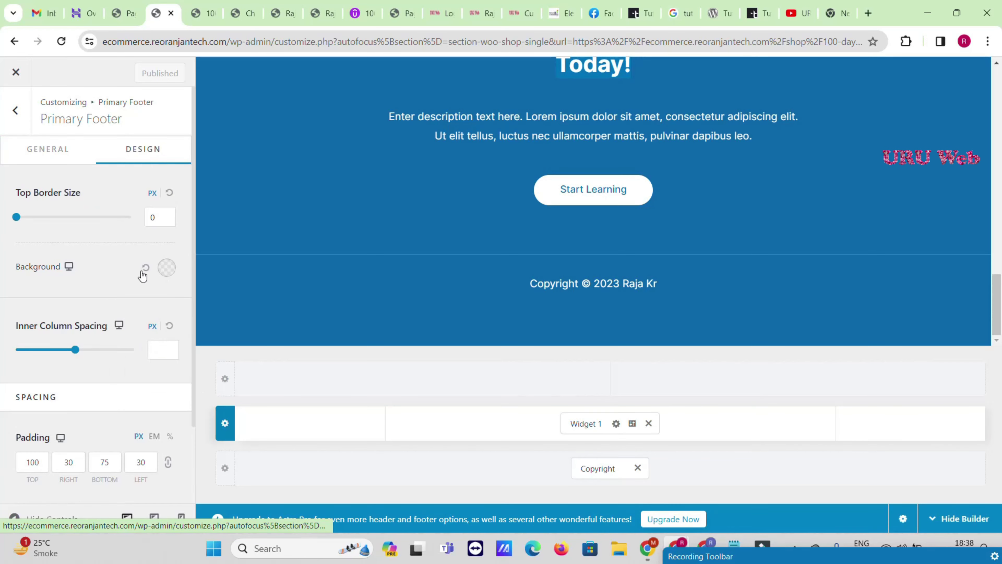
scroll(143, 276, "down", 2)
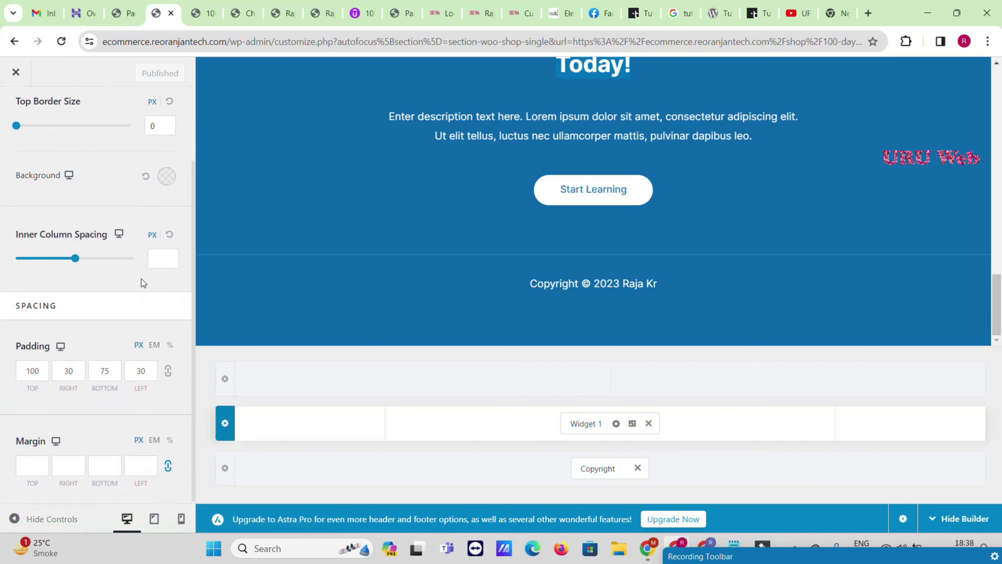
left_click(168, 175)
left_click(145, 261)
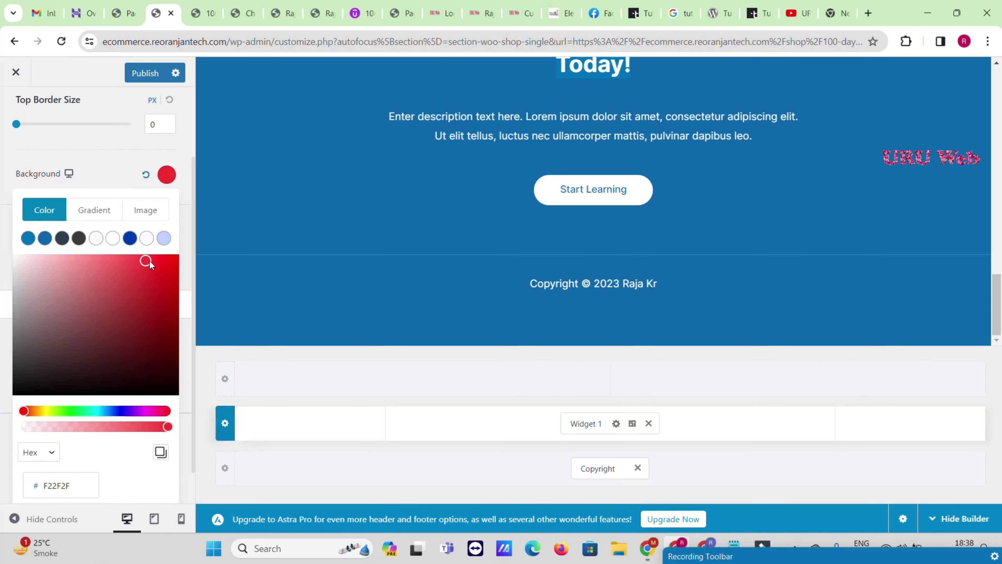
left_click(170, 261)
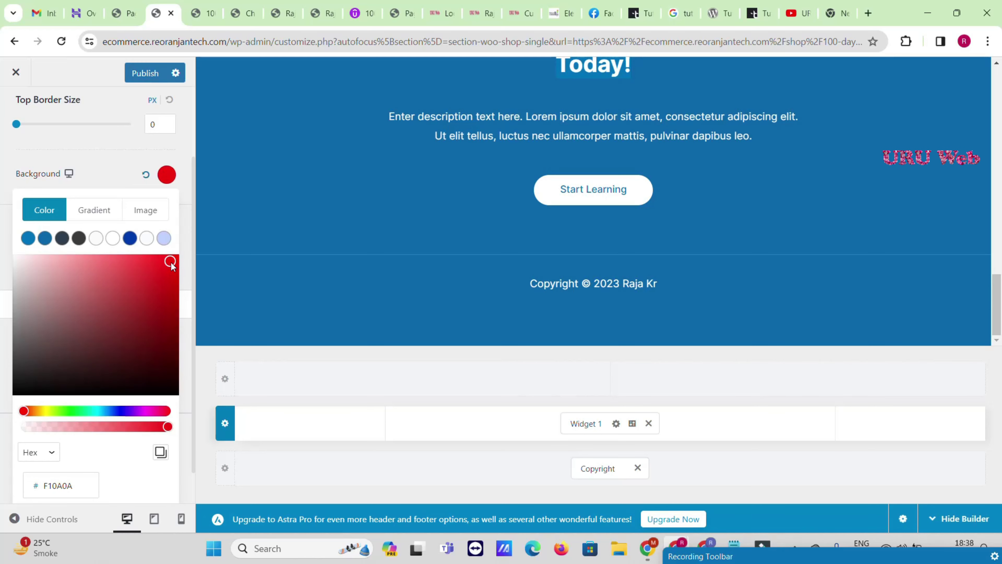
left_click(211, 396)
Give the Below Footer row a dark red background, publish the changes and close the customizer.
scroll(91, 347, "down", 5)
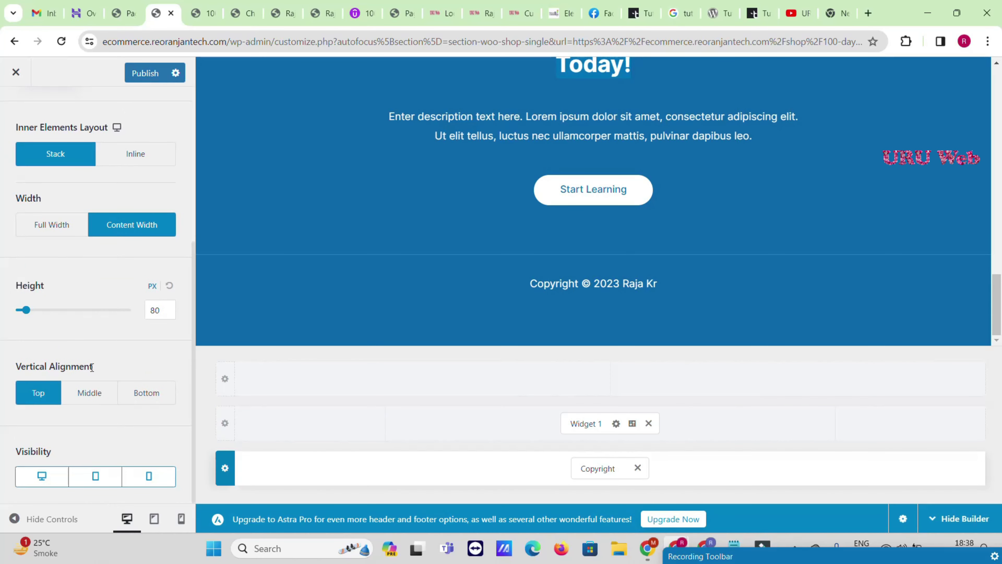
scroll(97, 353, "up", 5)
left_click(135, 156)
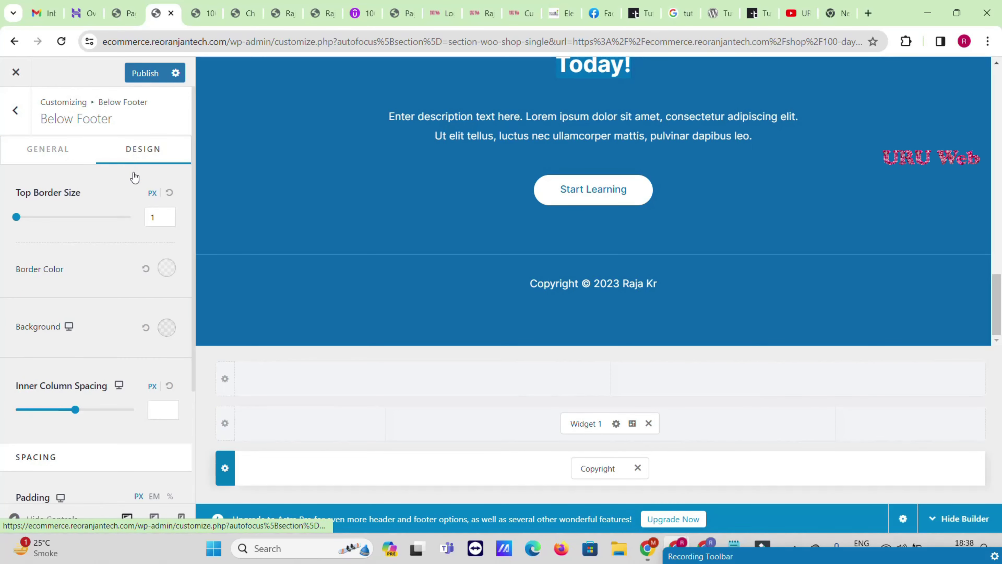
left_click(170, 334)
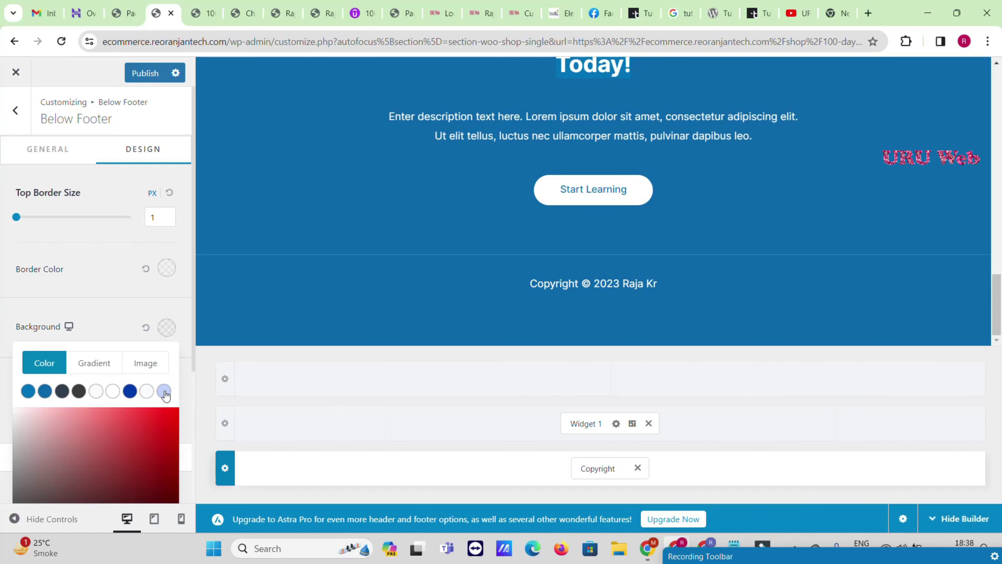
scroll(165, 407, "down", 1)
left_click(167, 421)
left_click(133, 75)
left_click(15, 72)
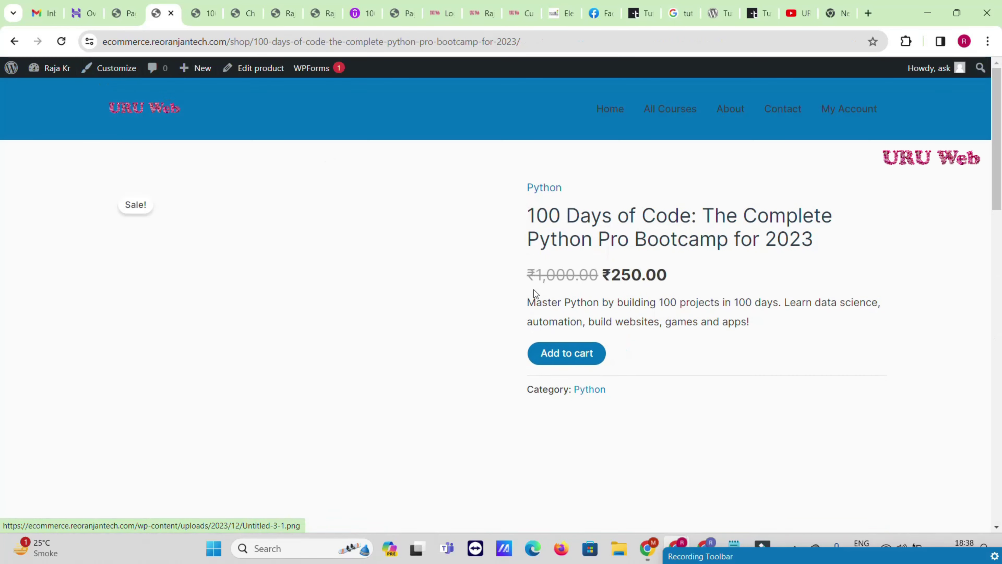
Check the recolored footer on the live product page and return to the Pages list in the dashboard.
scroll(532, 300, "down", 10)
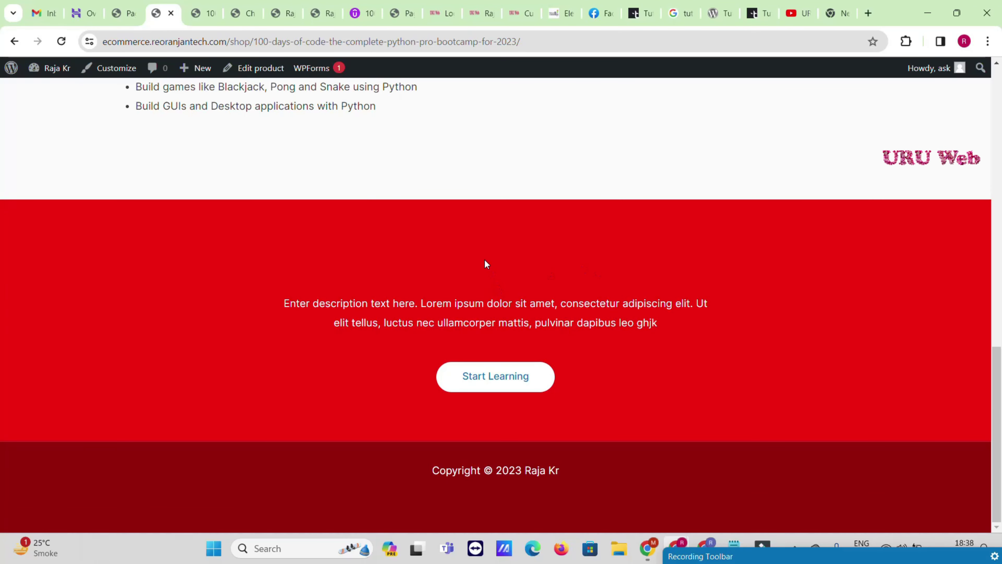
left_click_drag(483, 260, 486, 216)
scroll(493, 229, "up", 10)
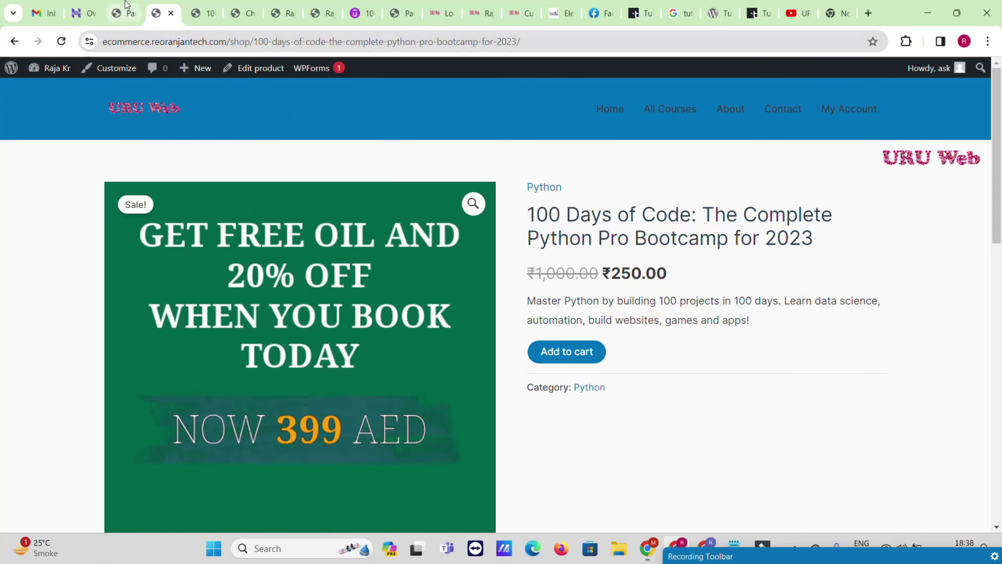
left_click(125, 13)
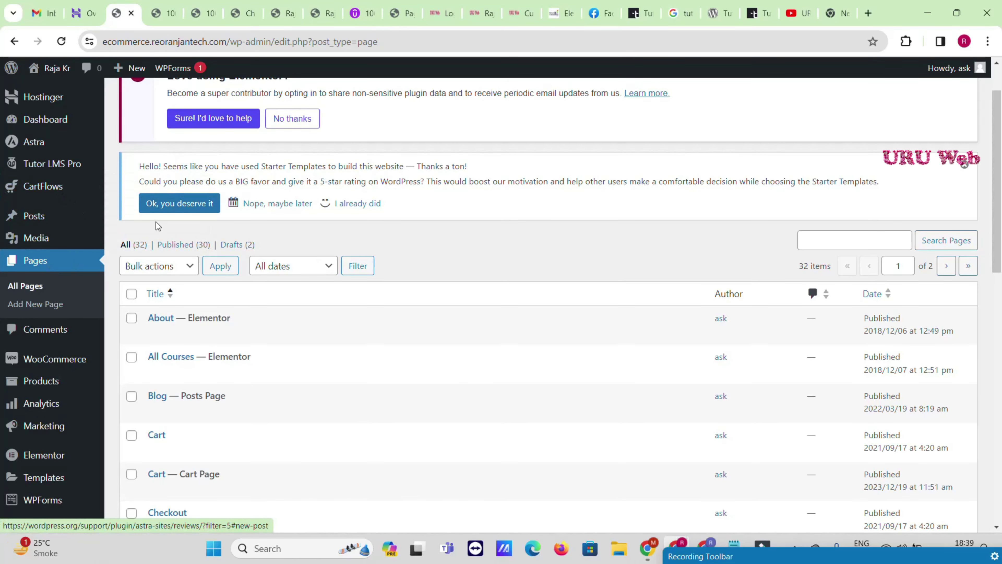
Search the new-plugin directory for "woocommerce checkout field editor".
scroll(119, 277, "down", 8)
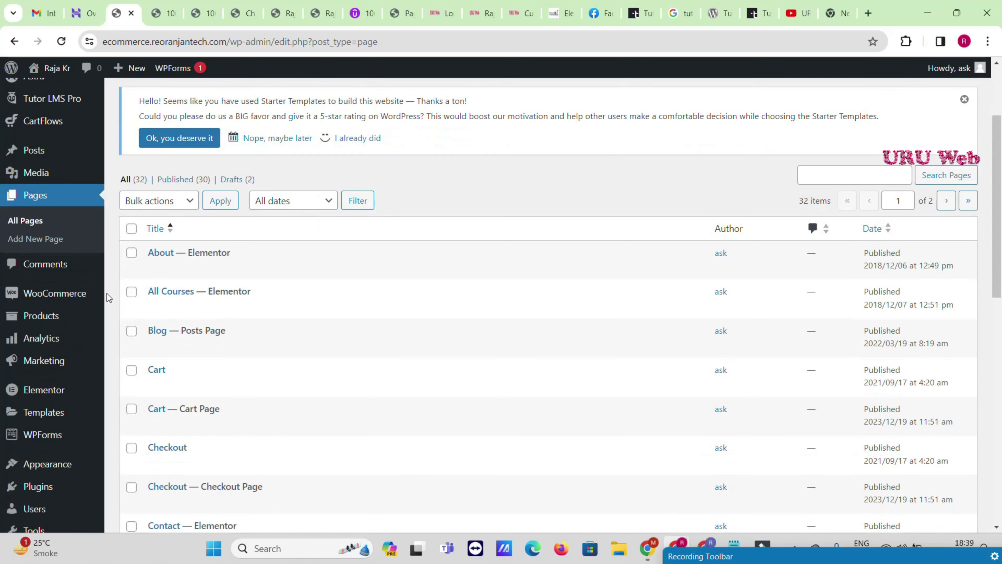
mouse_move(68, 329)
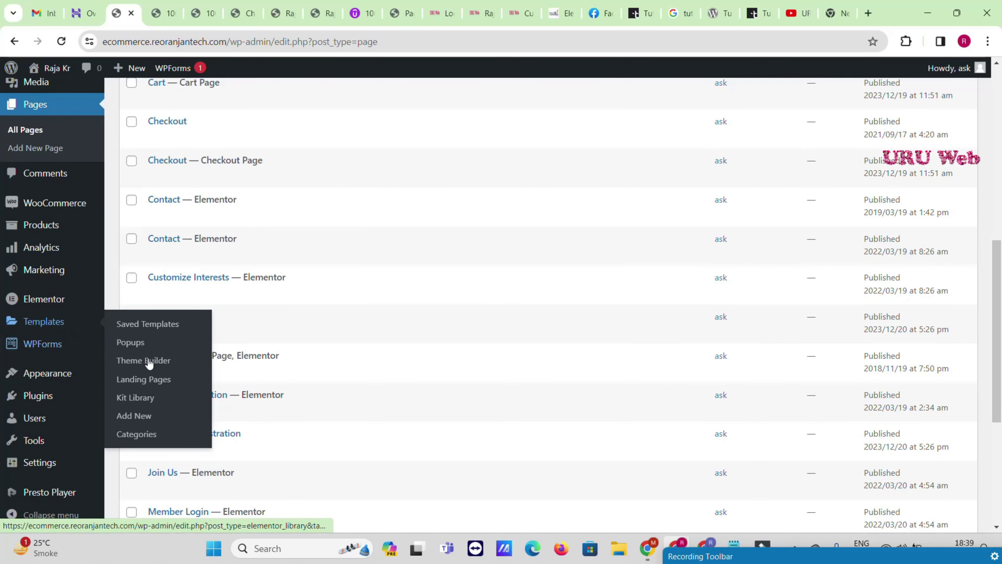
mouse_move(34, 378)
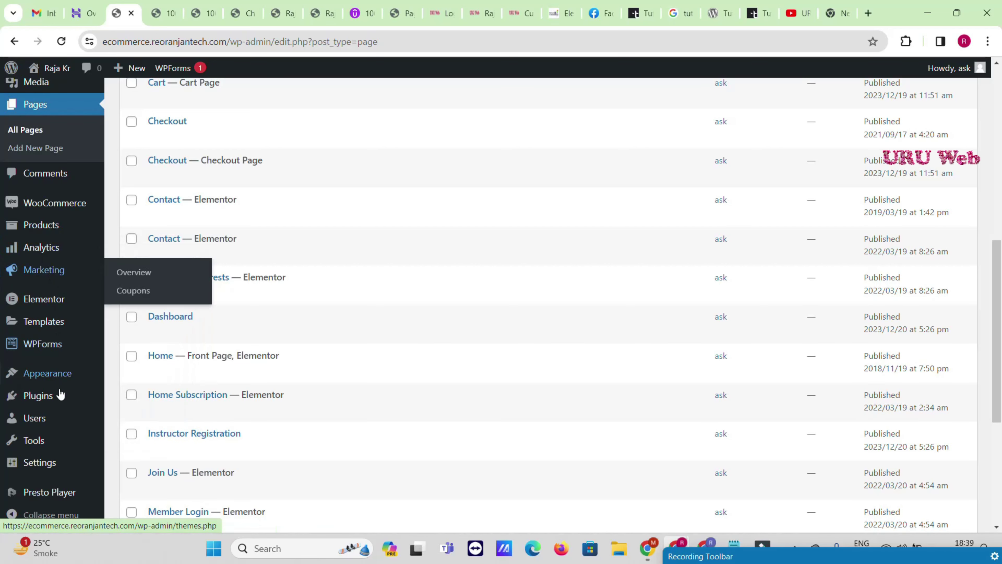
mouse_move(62, 404)
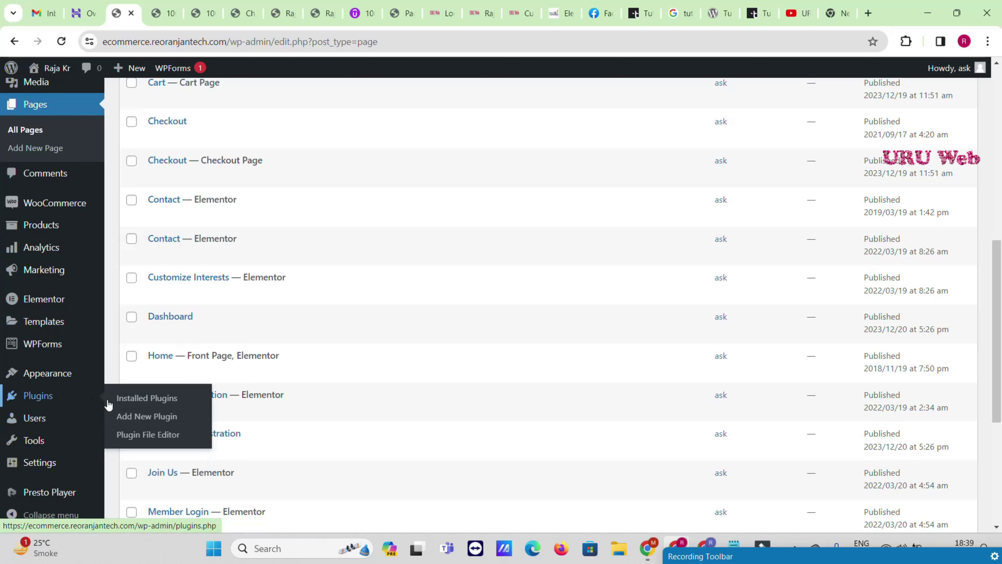
left_click(161, 419)
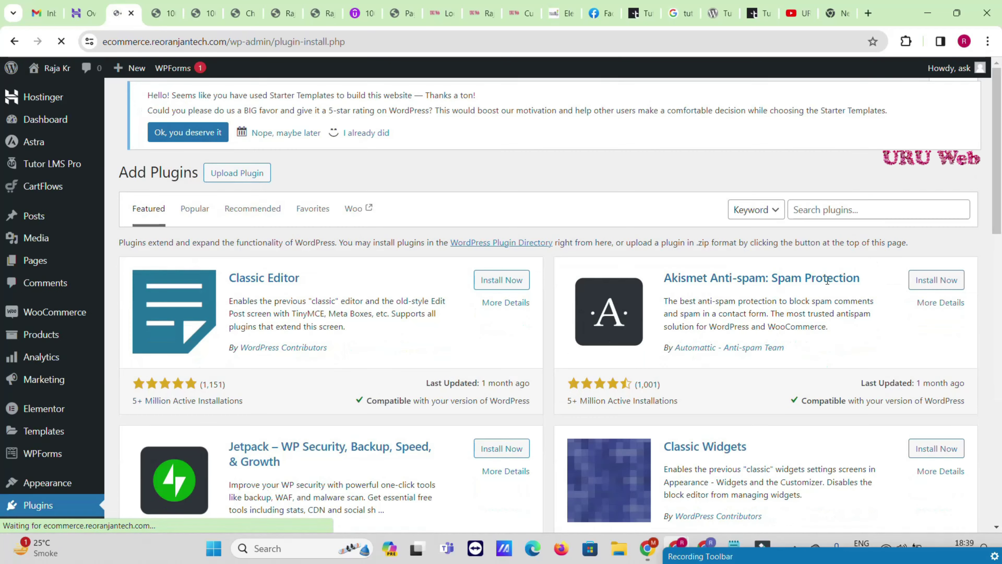
left_click(874, 215)
type("woocommerce checkout field editor")
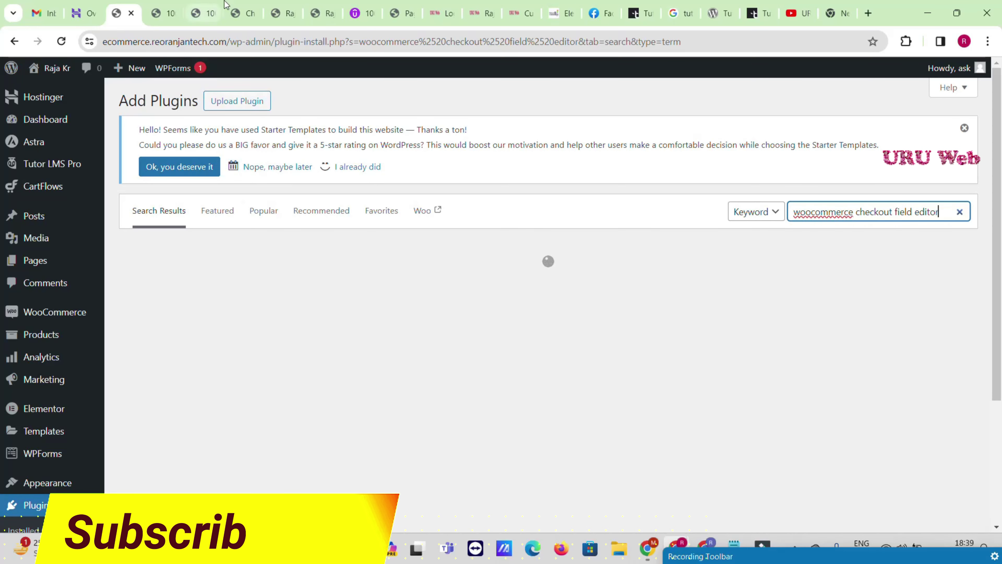
Glance at the live checkout page, then install and activate Checkout Field Editor (Checkout Manager) for WooCommerce.
left_click(211, 4)
left_click(240, 10)
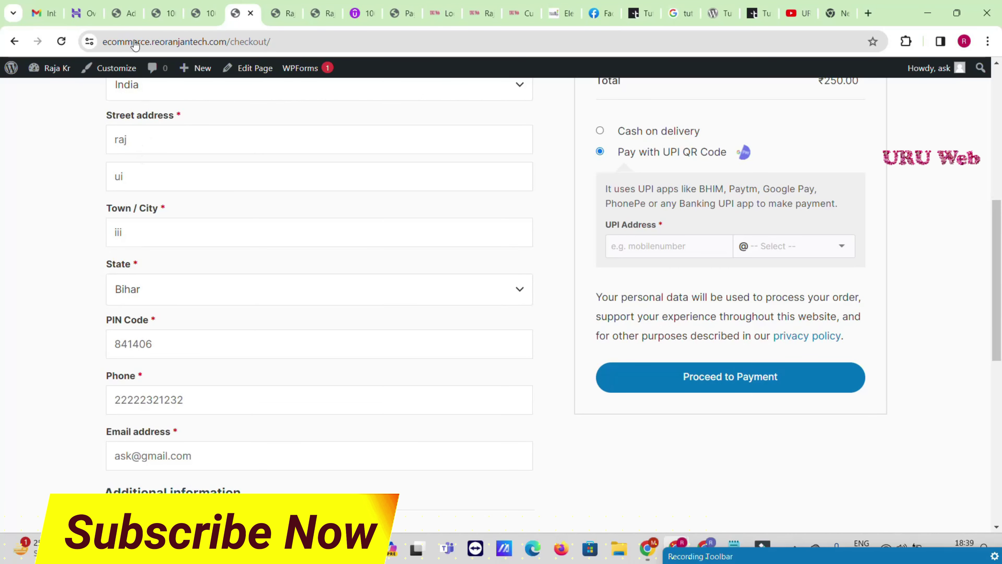
left_click(124, 12)
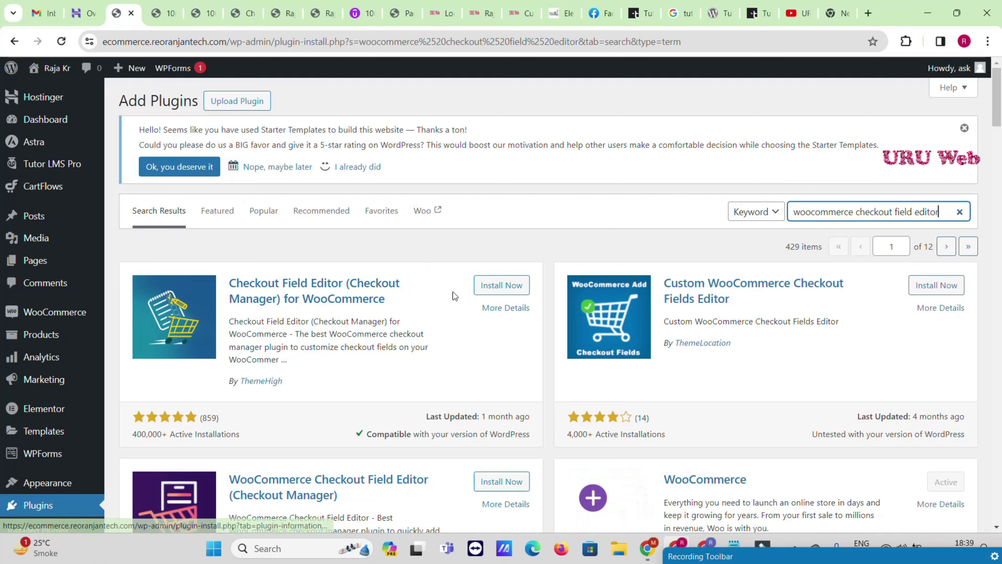
left_click(501, 291)
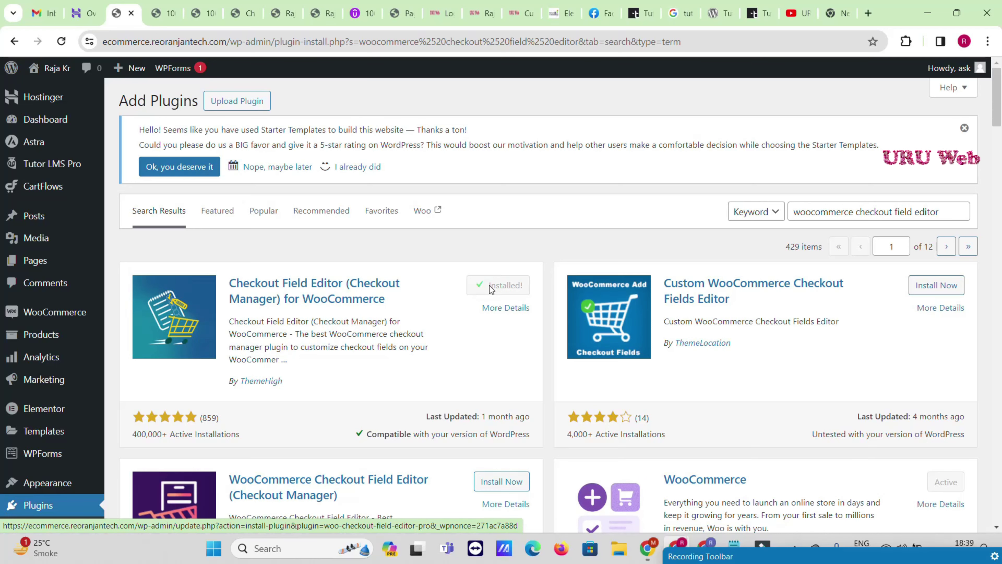
left_click(507, 292)
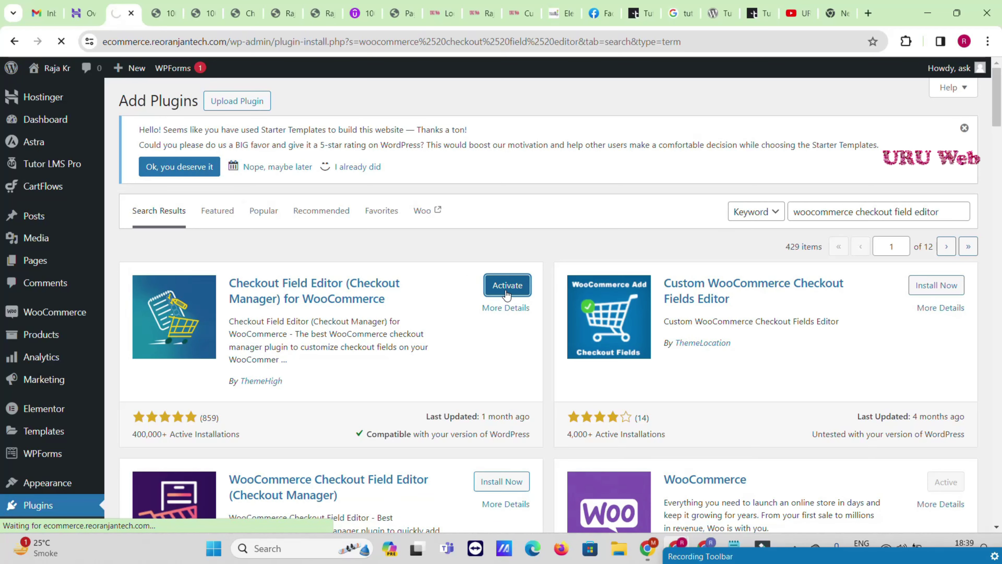
In WooCommerce's checkout form settings, disable the billing company, country, address 1, address 2, city, state and postcode fields.
scroll(78, 237, "up", 3)
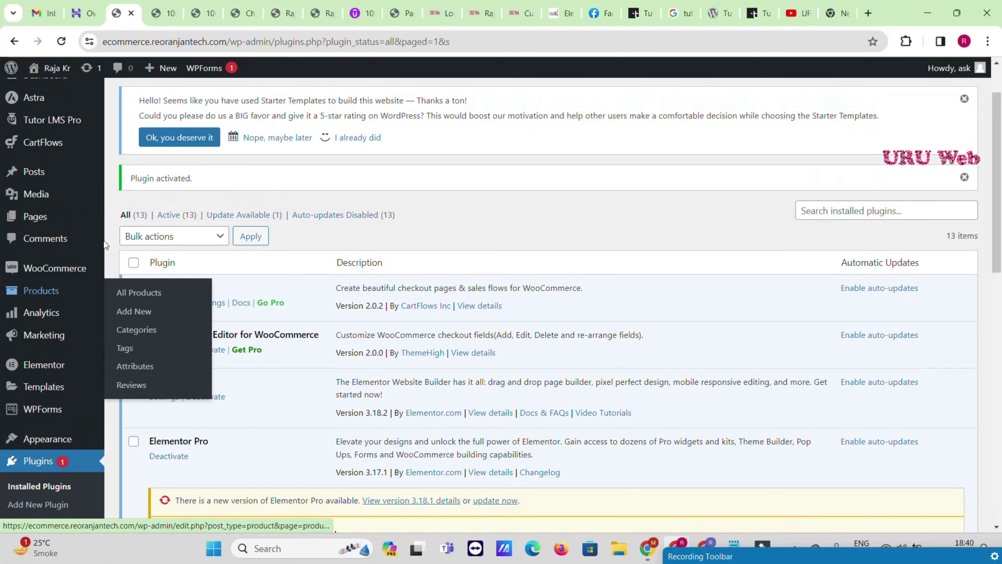
mouse_move(75, 271)
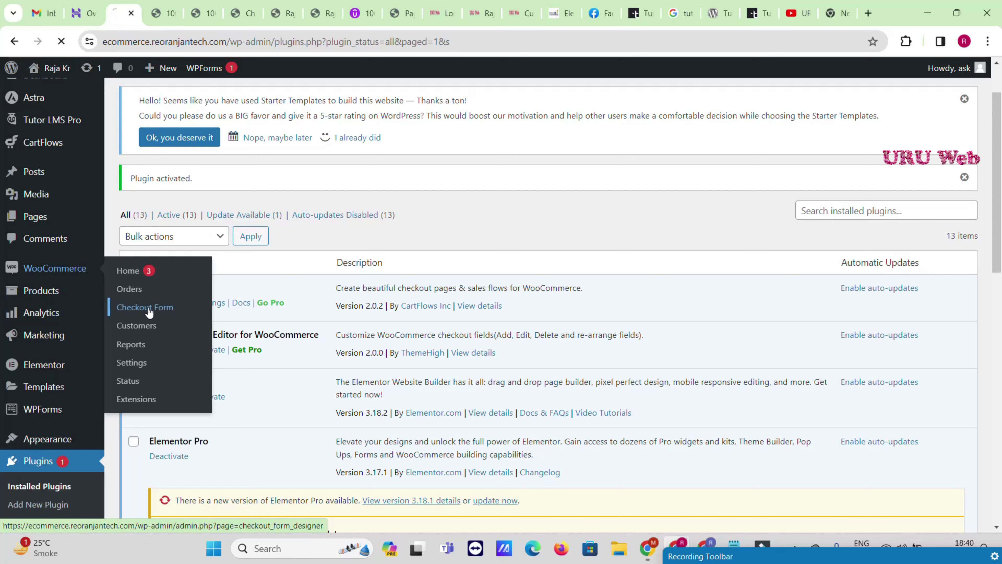
scroll(197, 222, "down", 3)
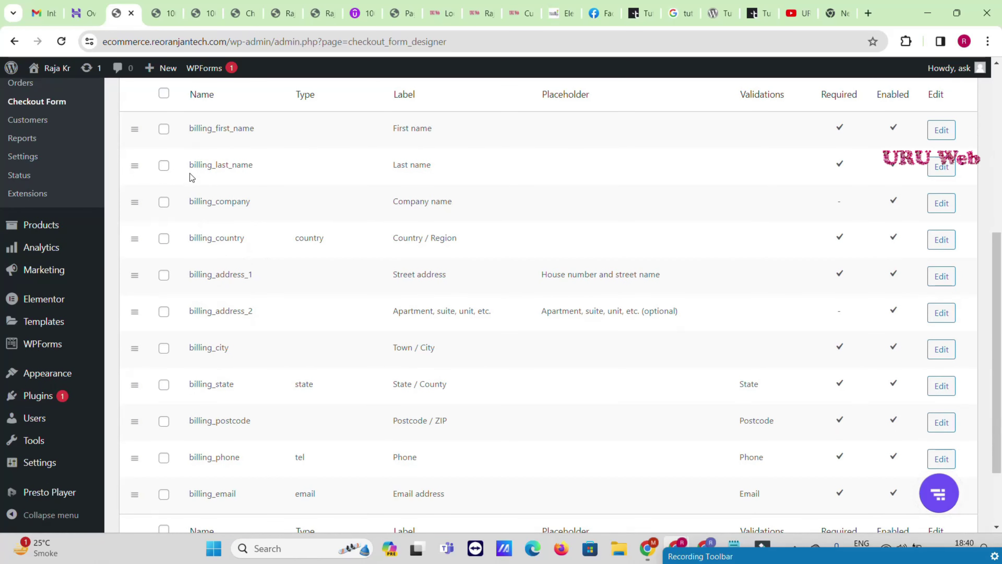
left_click(163, 203)
left_click(164, 239)
left_click(165, 277)
left_click(164, 312)
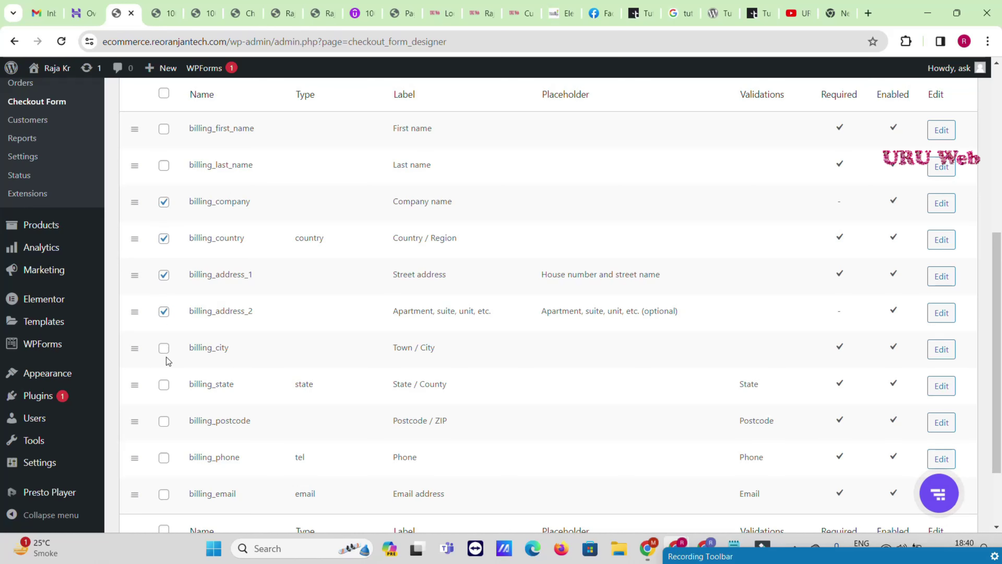
left_click(169, 351)
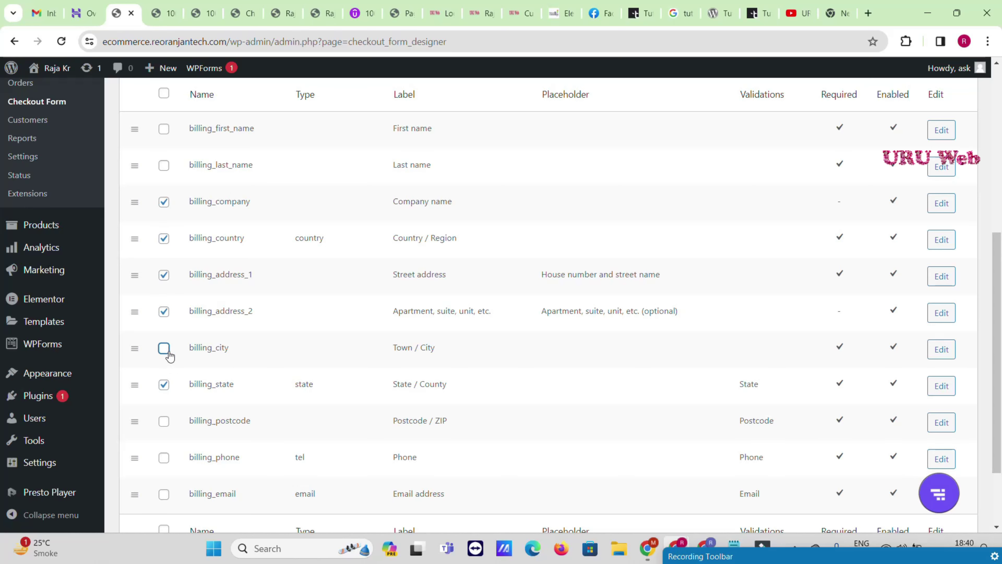
scroll(168, 373, "down", 3)
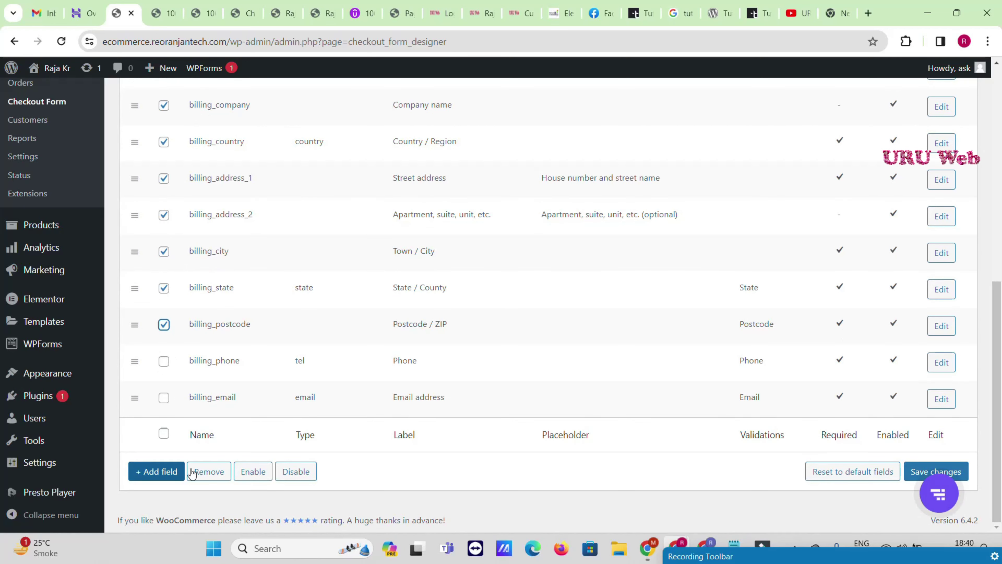
scroll(197, 472, "up", 6)
left_click(290, 295)
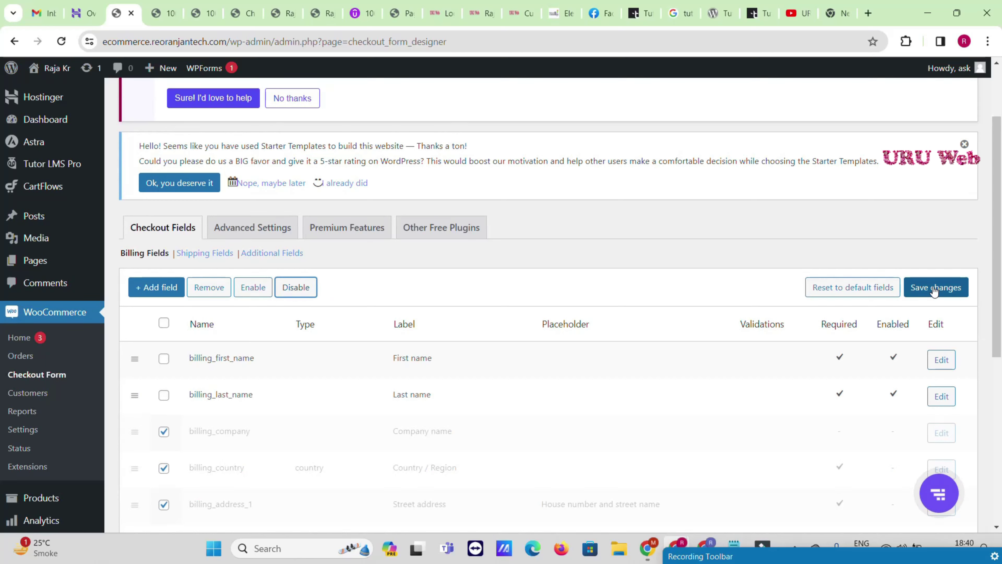
Disable the billing_last_name field as well and save the billing field changes.
left_click(163, 395)
left_click(295, 287)
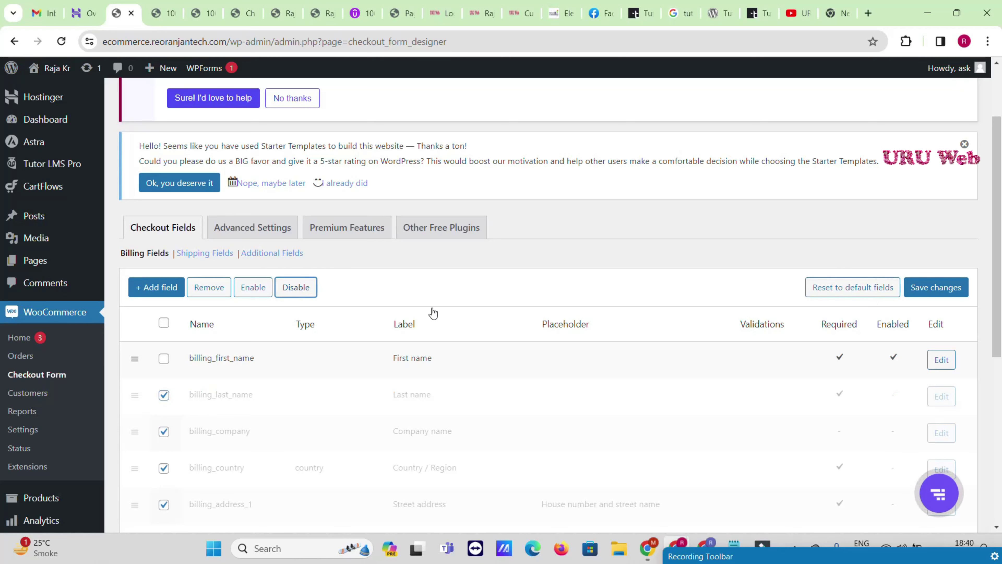
left_click(945, 289)
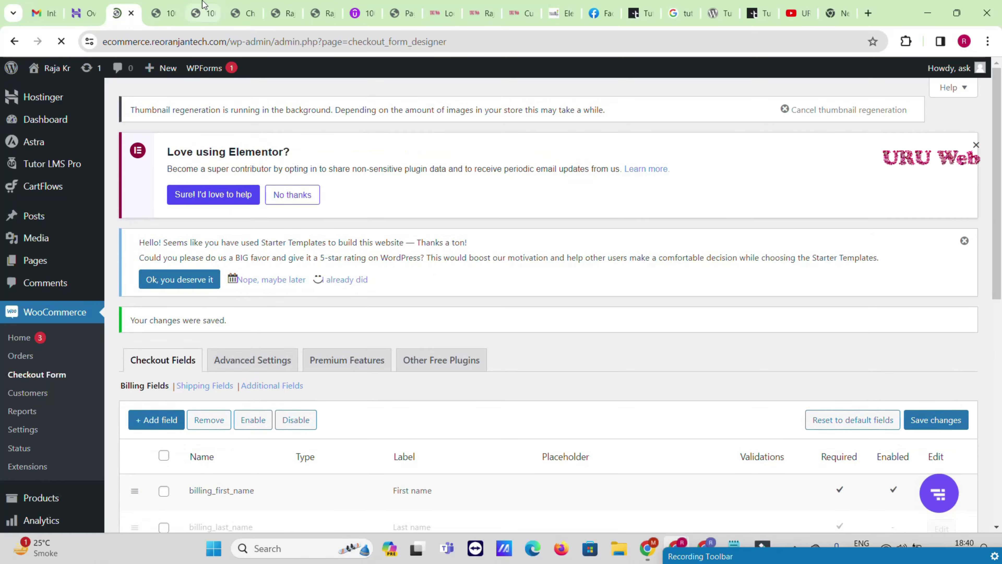
Reload the live checkout page and examine the remaining billing fields, the First name label and the order notes box.
left_click(202, 7)
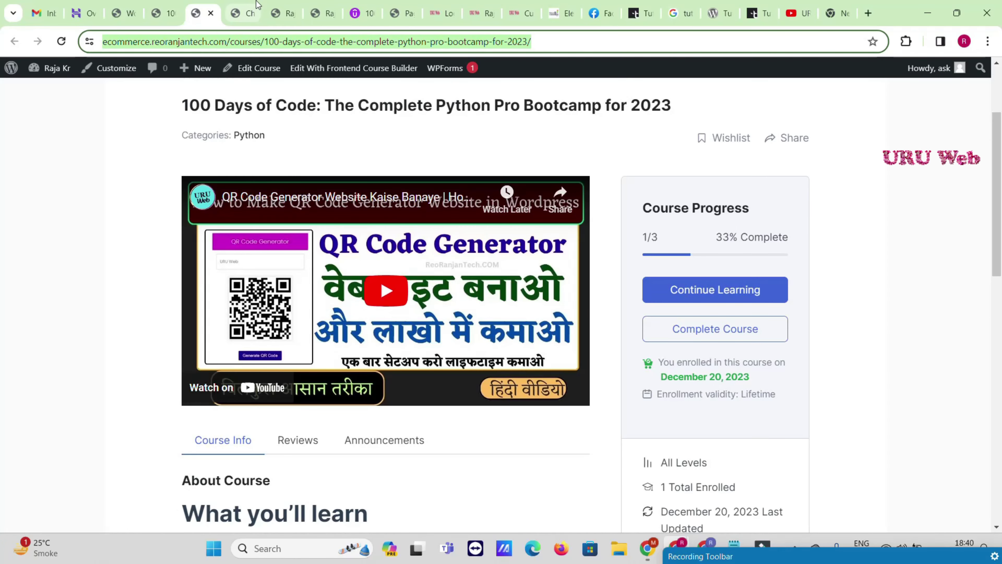
left_click(245, 13)
left_click(60, 41)
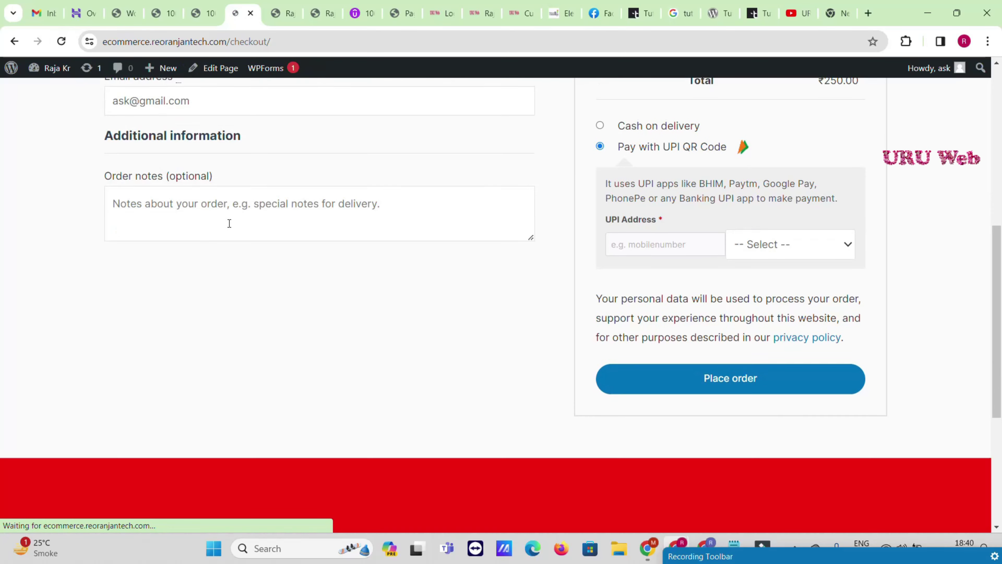
scroll(229, 224, "up", 5)
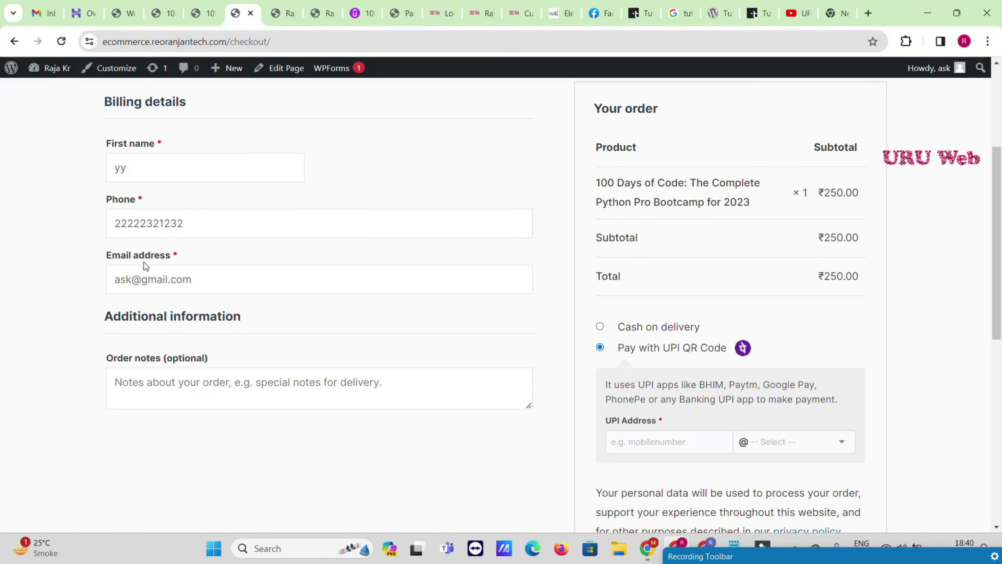
triple_click(108, 146)
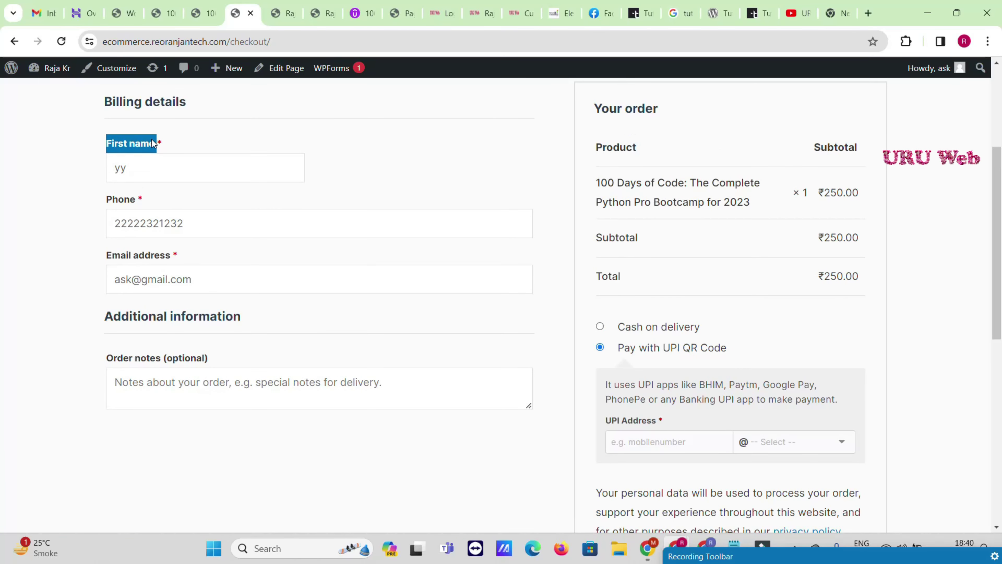
left_click(124, 145)
triple_click(132, 143)
left_click(152, 382)
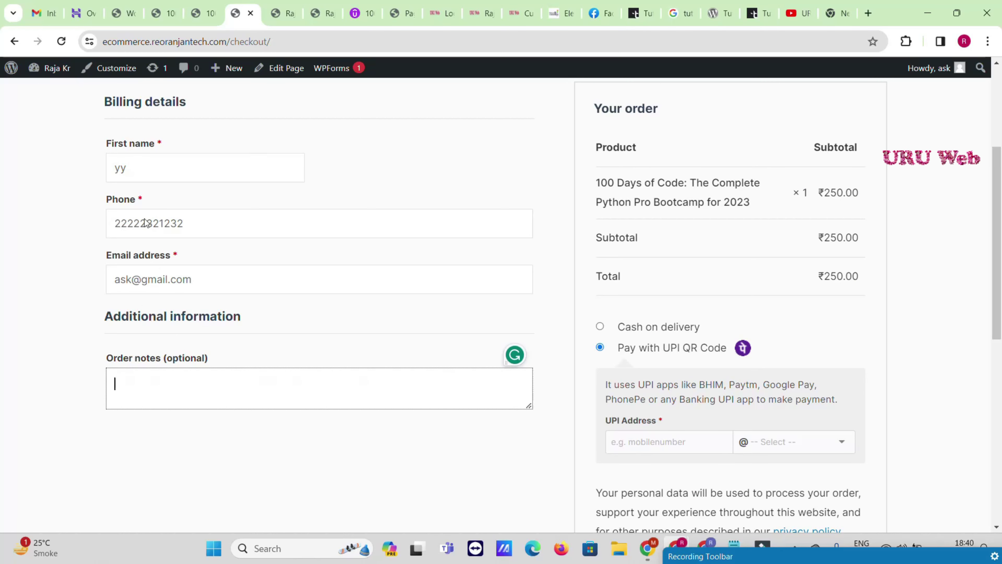
Change the label of the billing_first_name checkout field to "Name" and save the changes.
left_click(131, 13)
scroll(291, 327, "down", 5)
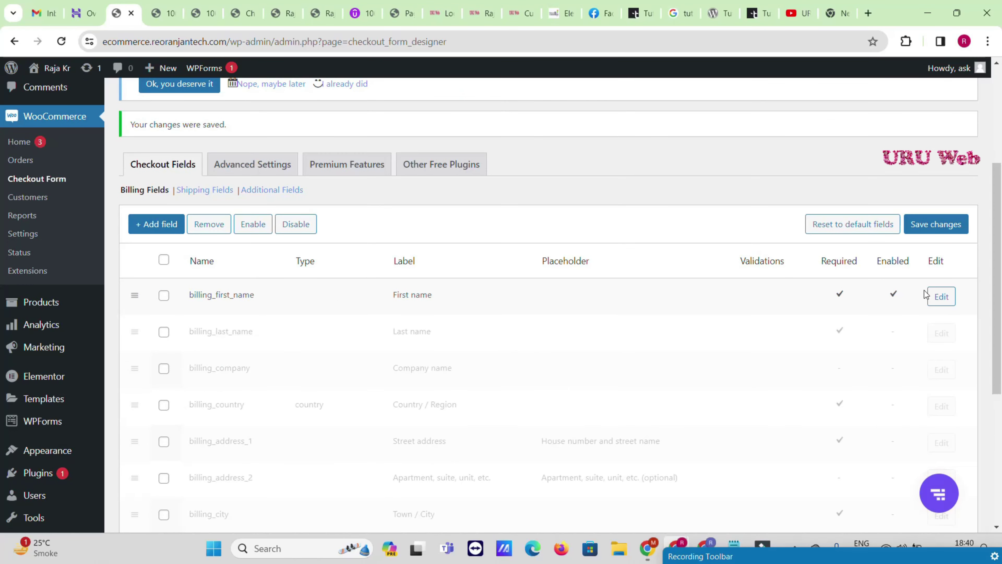
left_click(941, 296)
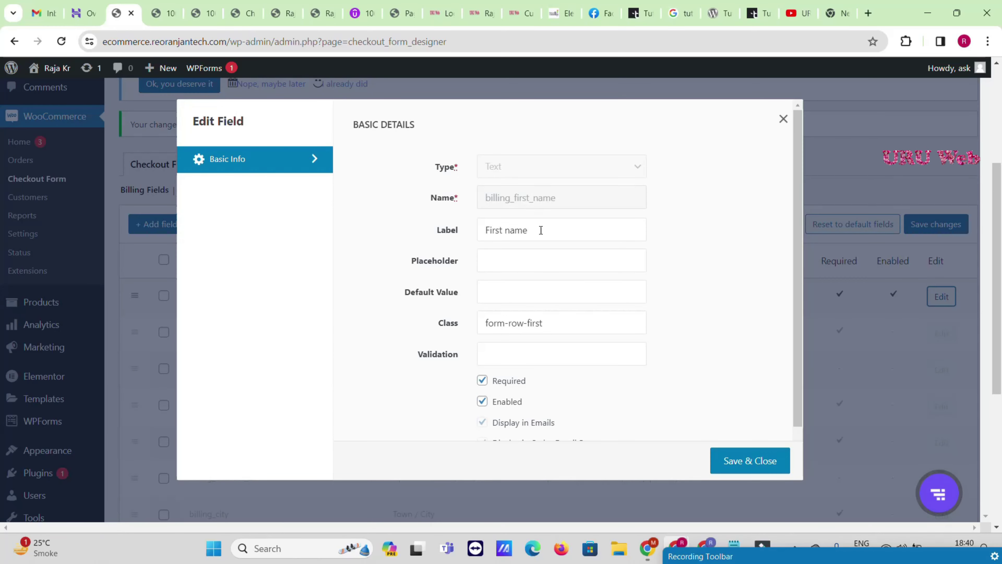
left_click_drag(539, 230, 467, 233)
type("Name")
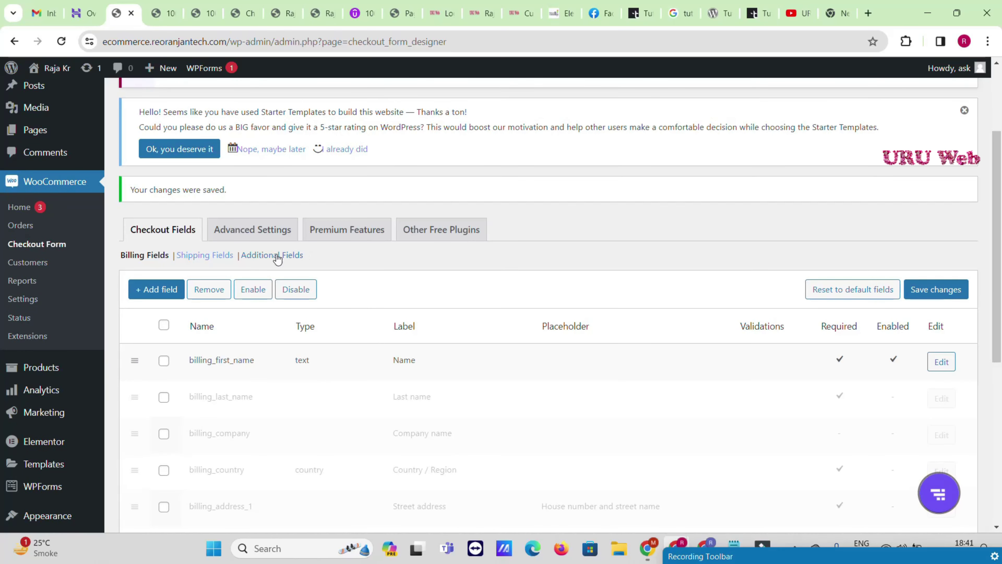
Disable the order_comments field among the additional checkout fields and save the changes.
left_click(270, 257)
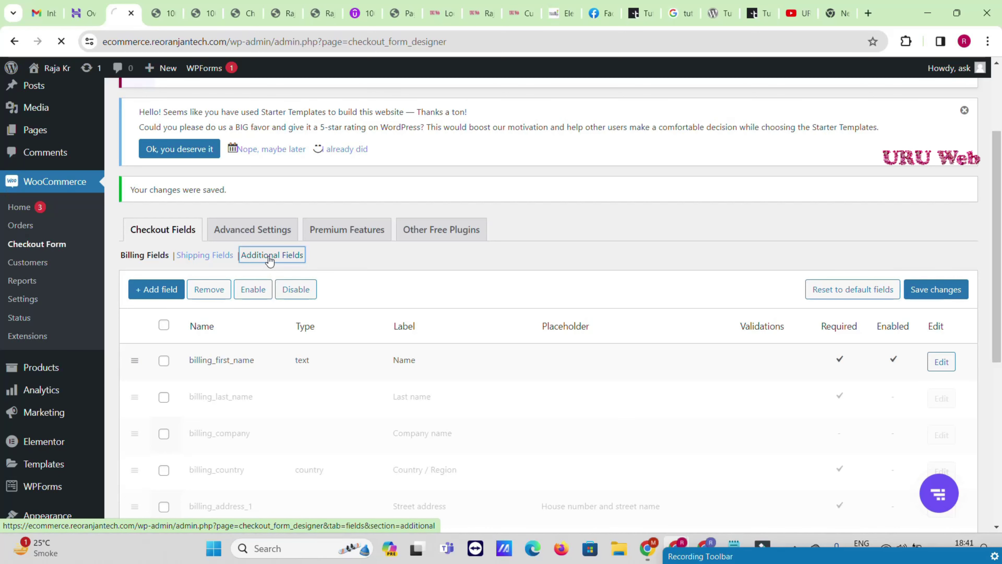
scroll(268, 263, "down", 3)
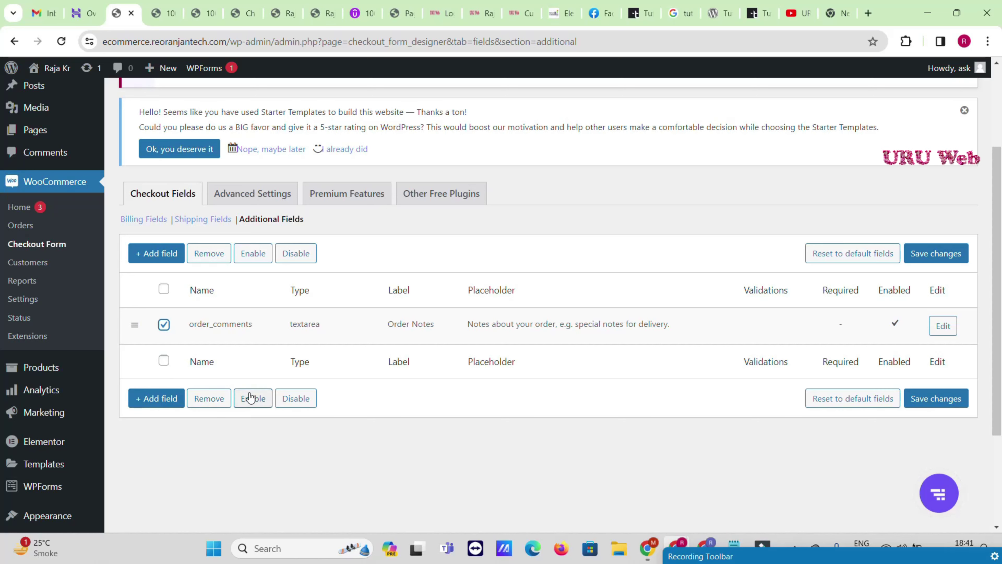
left_click(293, 398)
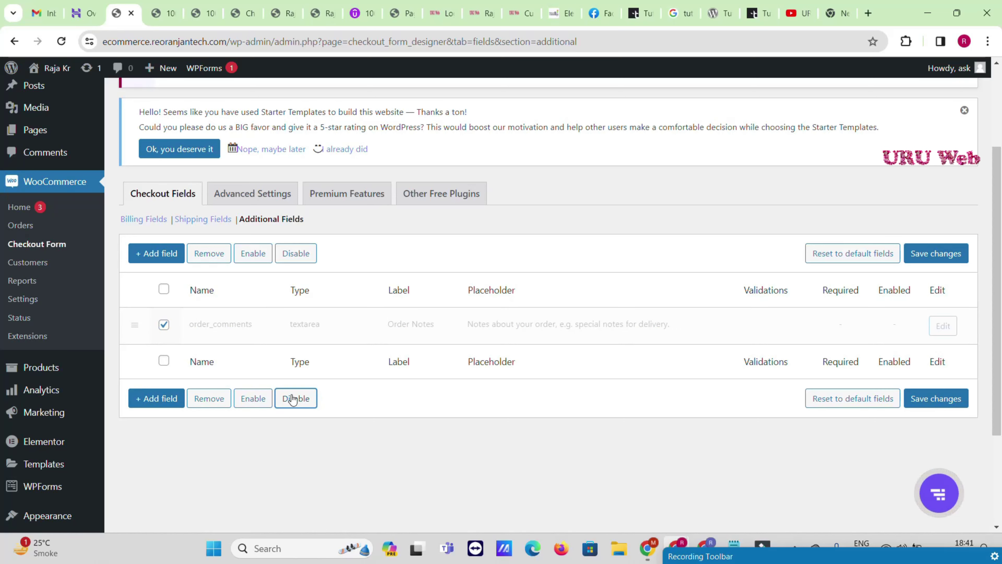
left_click(943, 256)
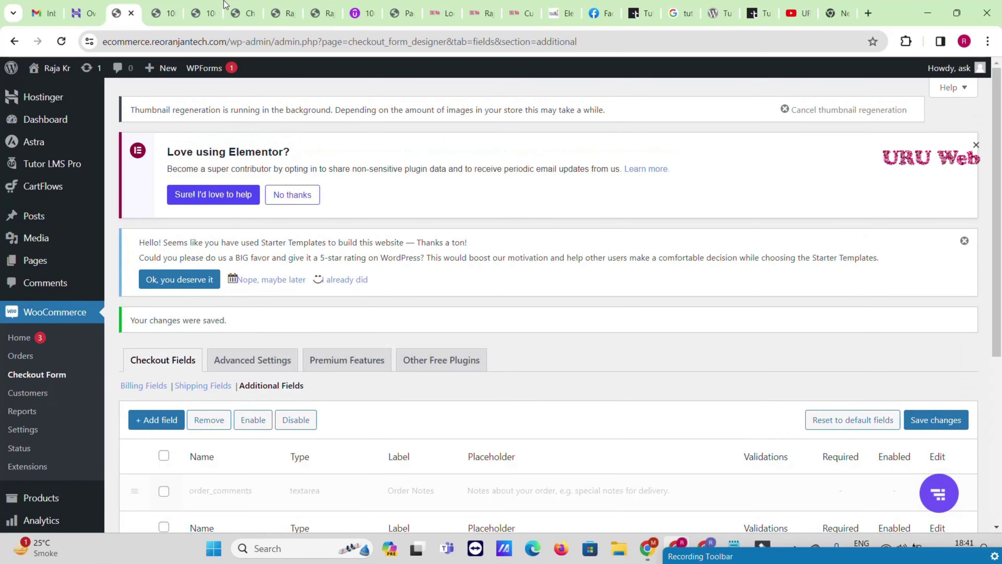
Reload the live checkout page and review the simplified billing form, order summary and payment section.
left_click(242, 5)
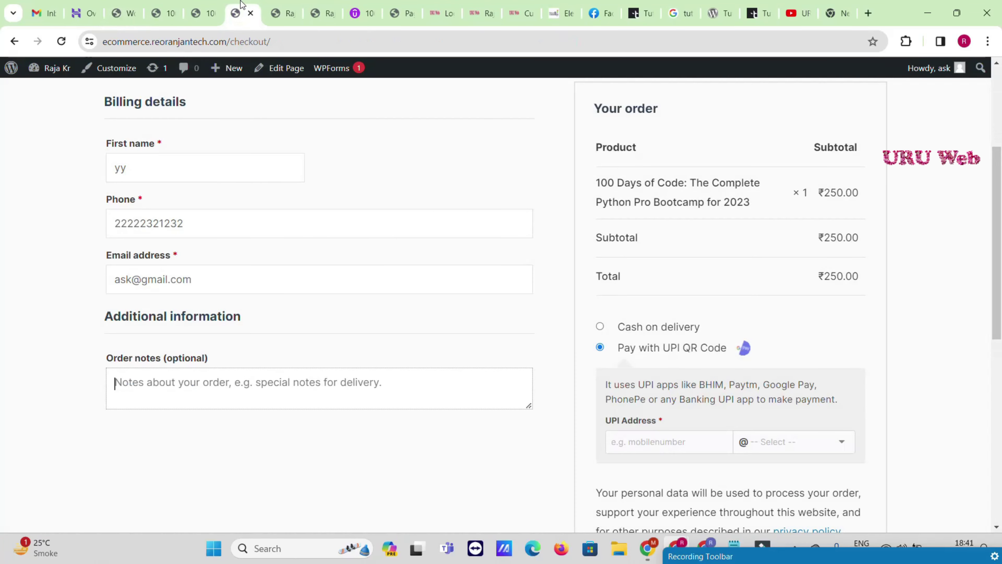
left_click(61, 41)
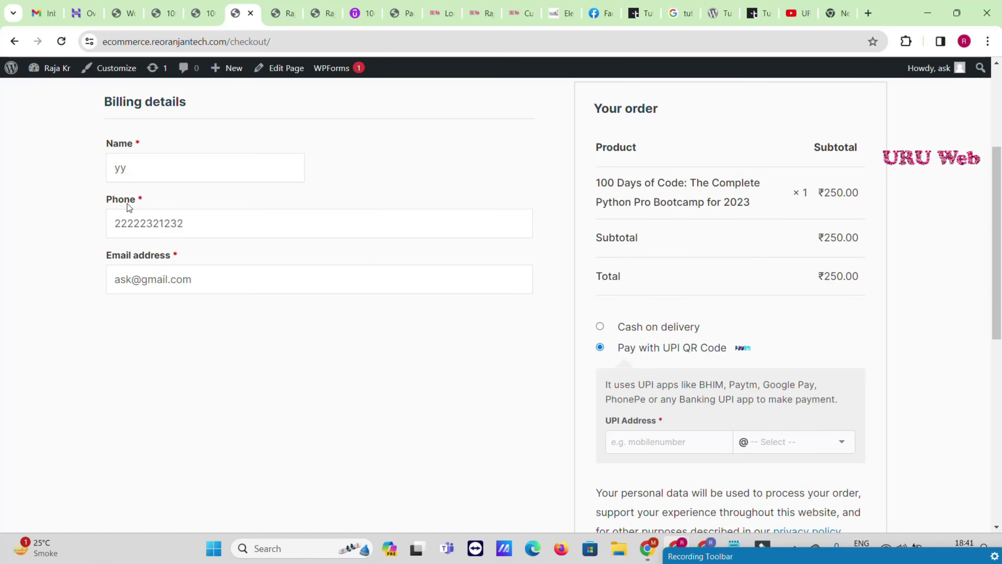
scroll(857, 313, "down", 5)
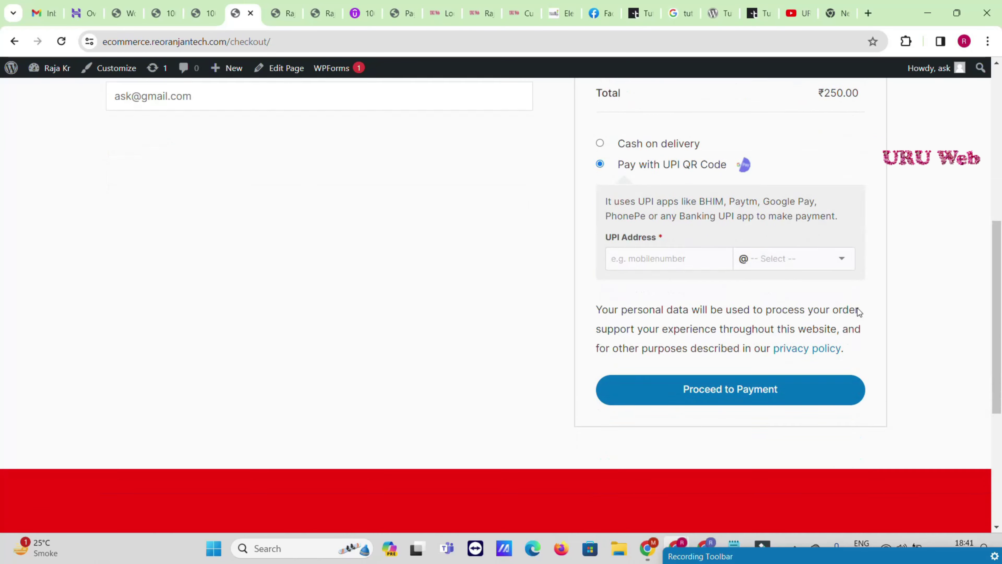
scroll(857, 309, "up", 4)
scroll(306, 307, "up", 3)
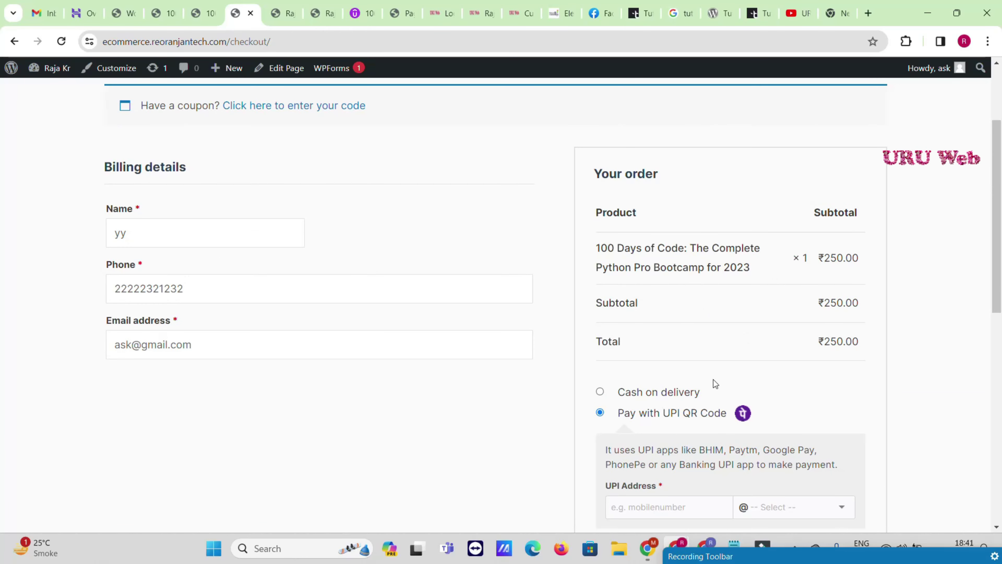
Look over the checkout page from the UPI payment option and privacy notice back up to the billing details.
scroll(919, 340, "up", 1)
scroll(939, 282, "down", 12)
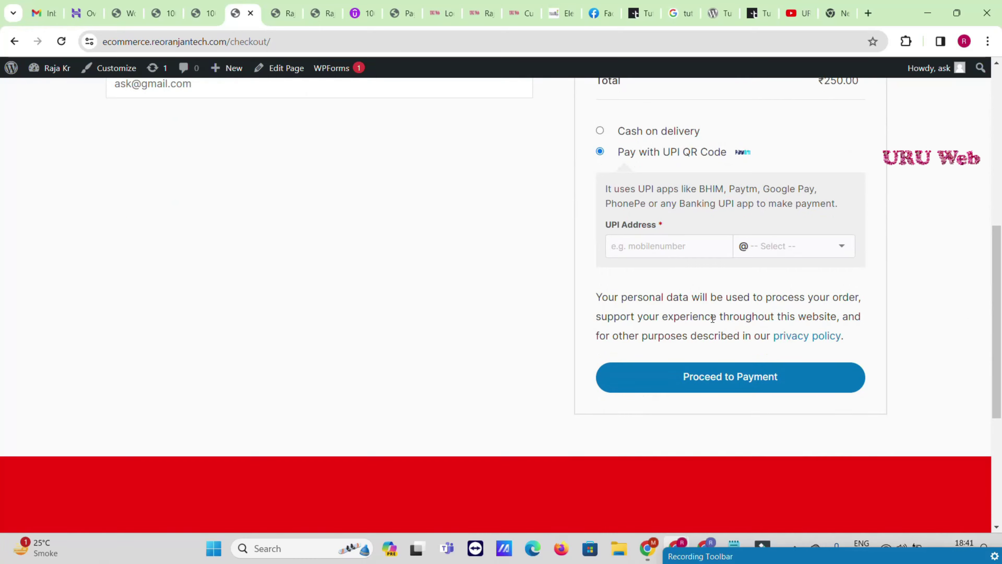
scroll(782, 394, "up", 2)
scroll(746, 377, "up", 10)
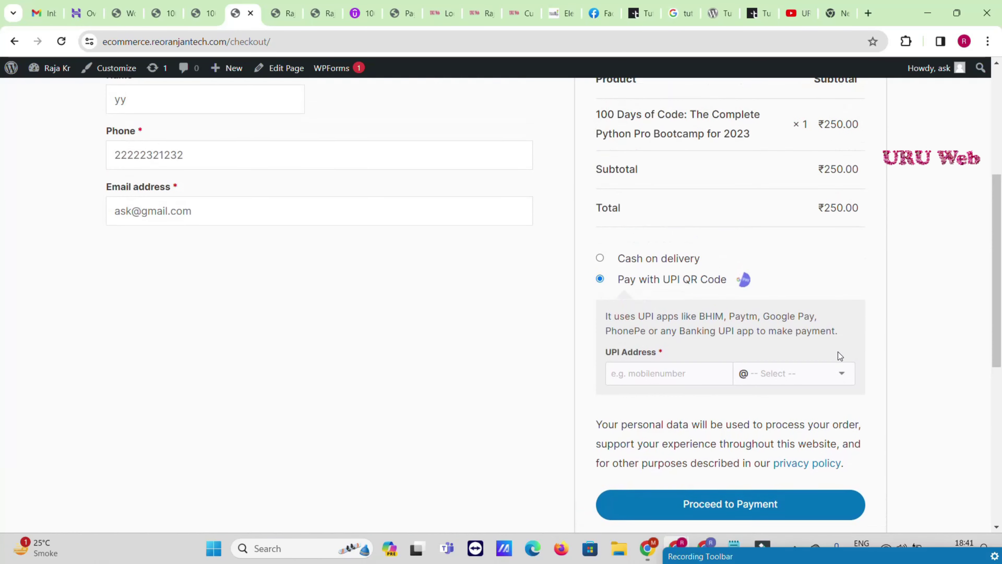
scroll(204, 126, "up", 2)
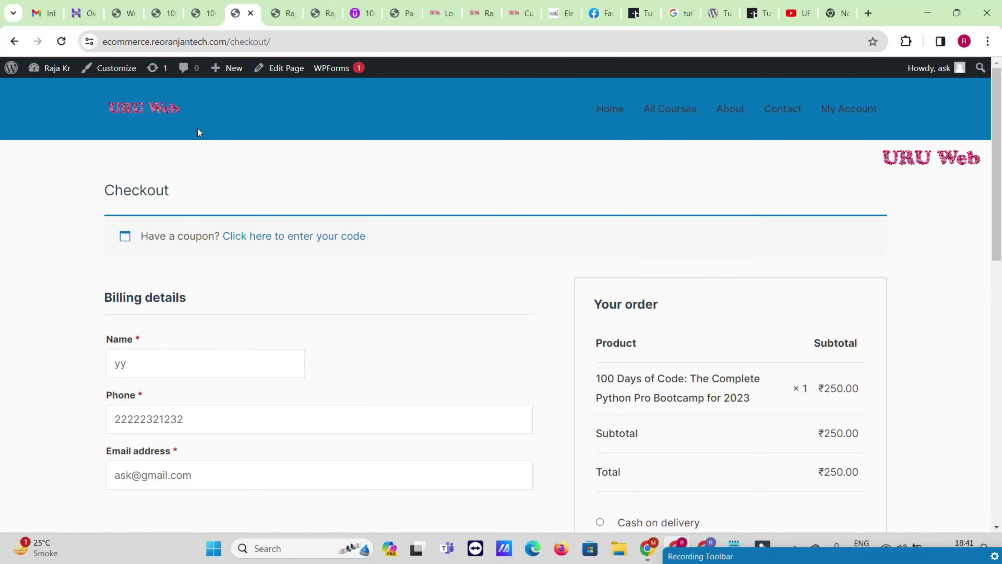
Go to the site's Home page and review its hero section, course products, testimonials and footer.
left_click(606, 114)
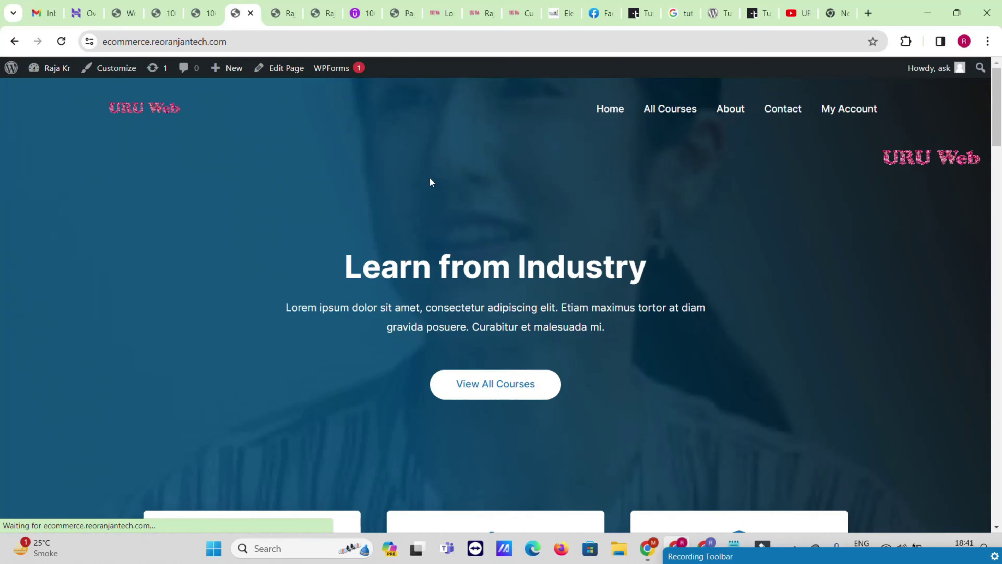
scroll(472, 230, "down", 8)
scroll(470, 221, "down", 15)
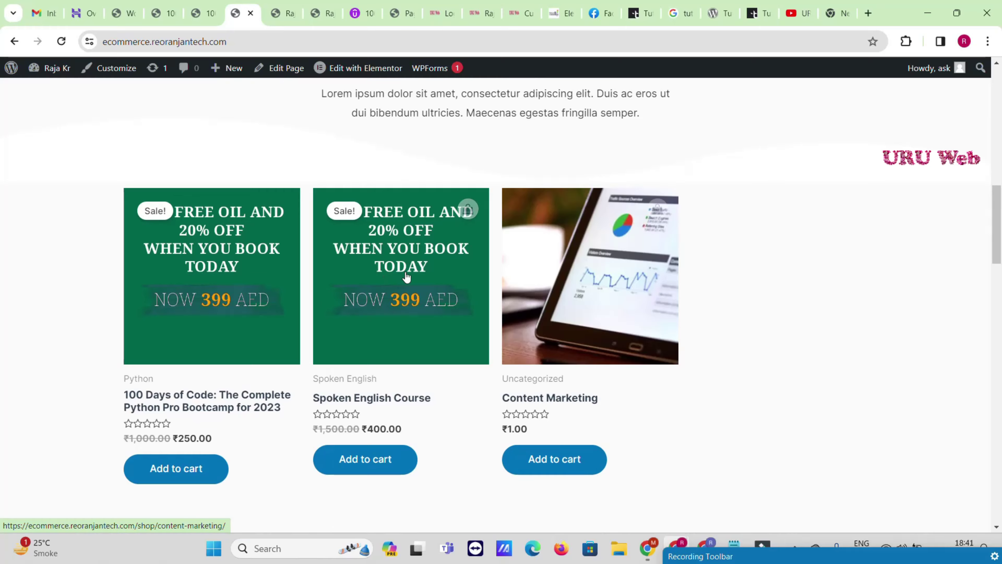
scroll(463, 280, "down", 20)
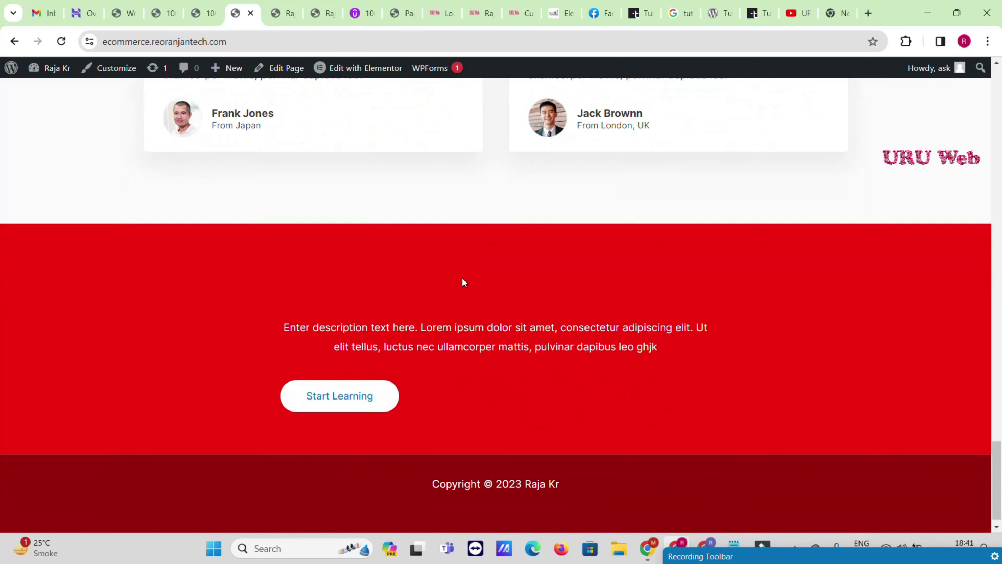
scroll(462, 277, "up", 20)
scroll(544, 264, "up", 15)
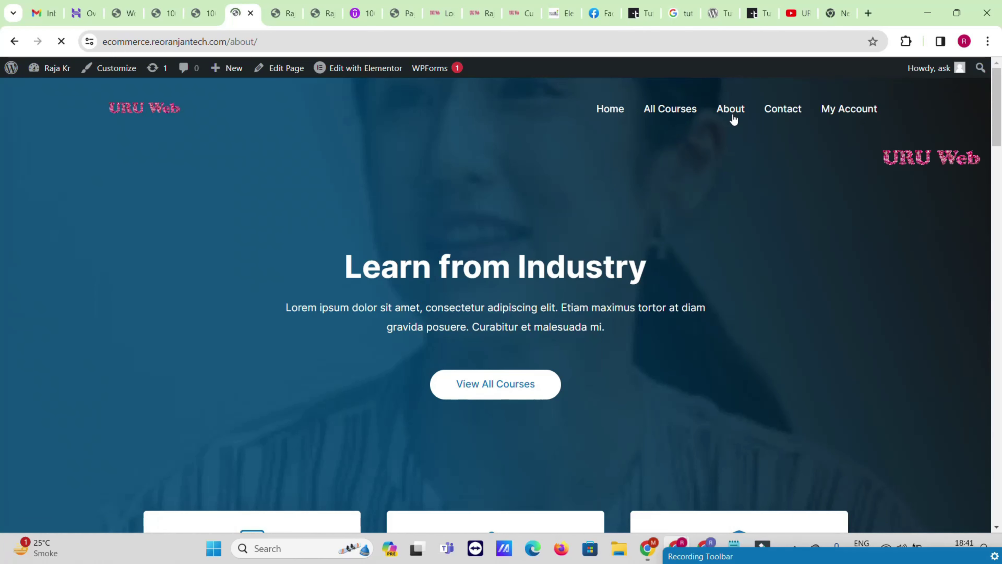
Open the About page and review its story, lead instructors, statistics and student testimonials sections.
scroll(445, 219, "down", 15)
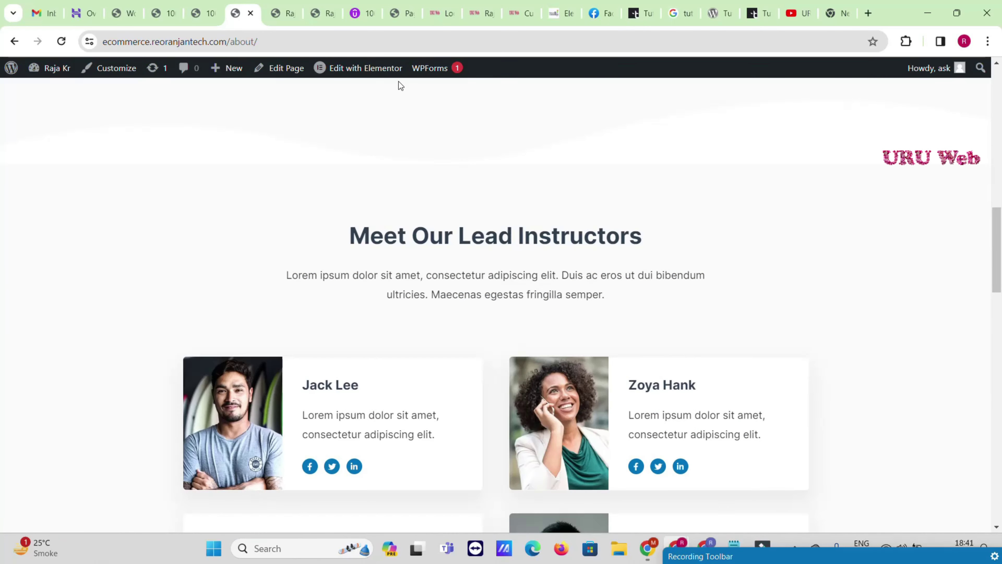
mouse_move(374, 71)
scroll(436, 267, "down", 18)
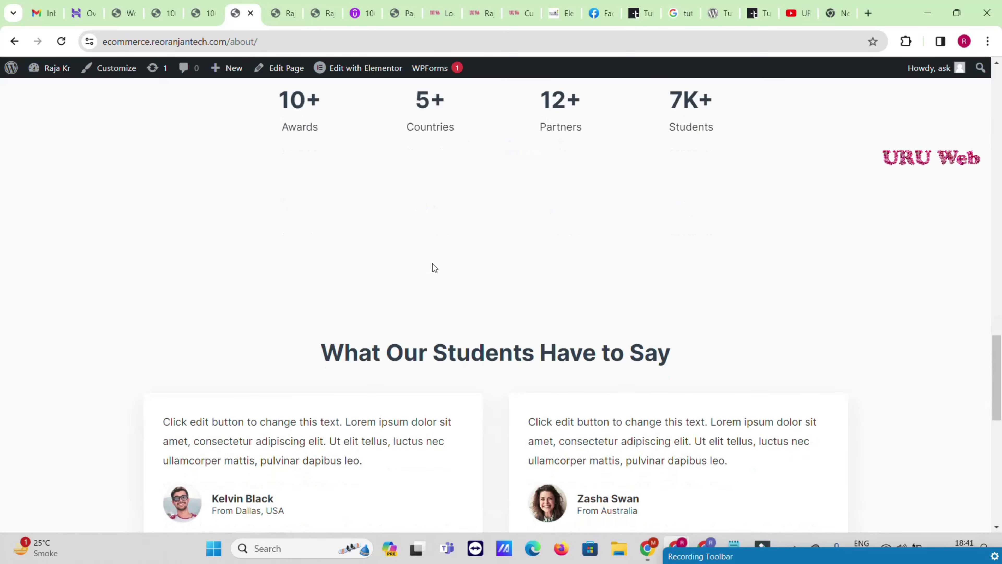
scroll(979, 220, "up", 20)
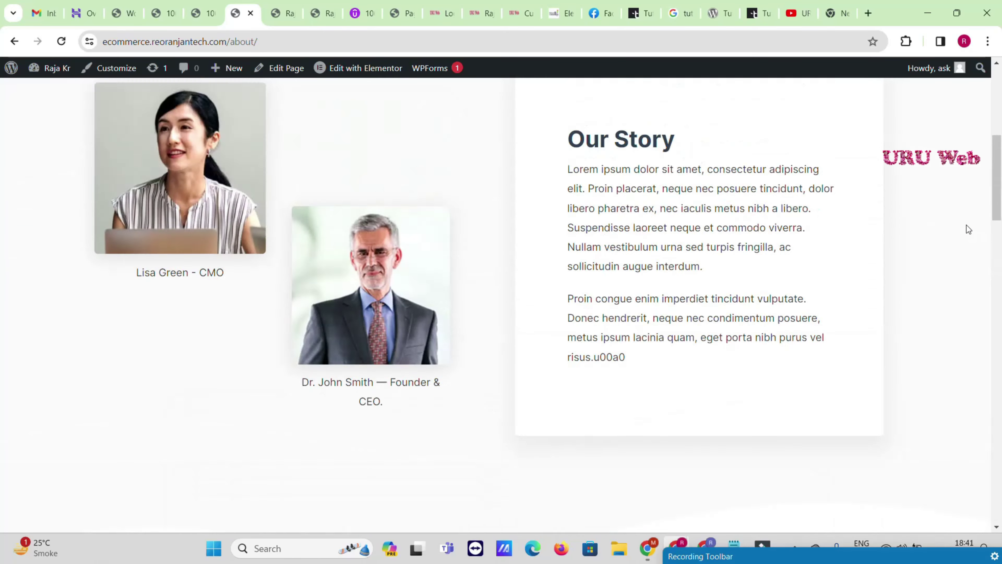